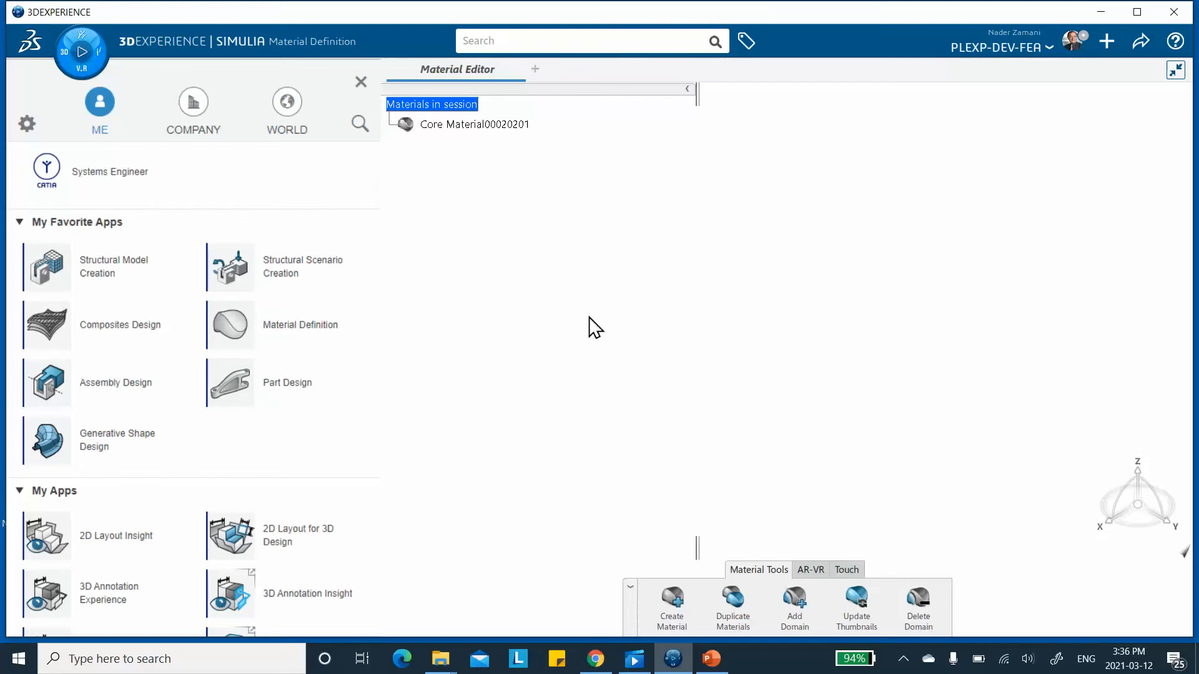
Close the apps panel and narrow the materials tree area to leave more room for the viewport
{"action": "left_click", "coordinate": [362, 83]}
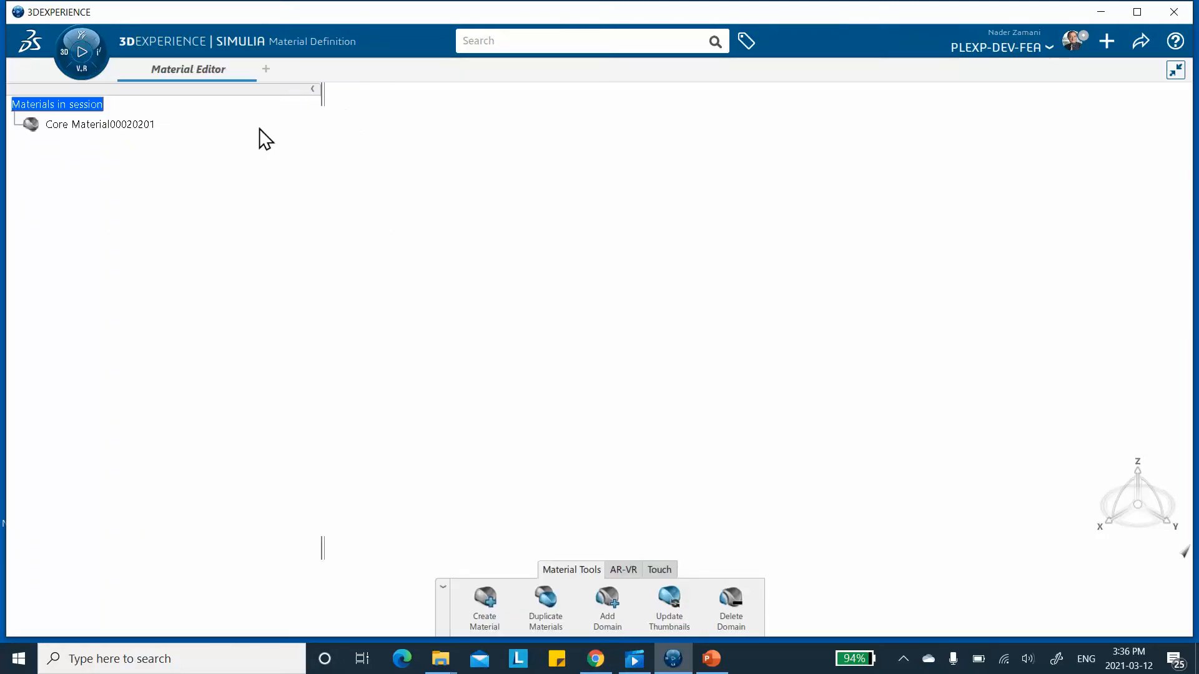
{"action": "left_click_drag", "start_coordinate": [321, 92], "coordinate": [211, 103]}
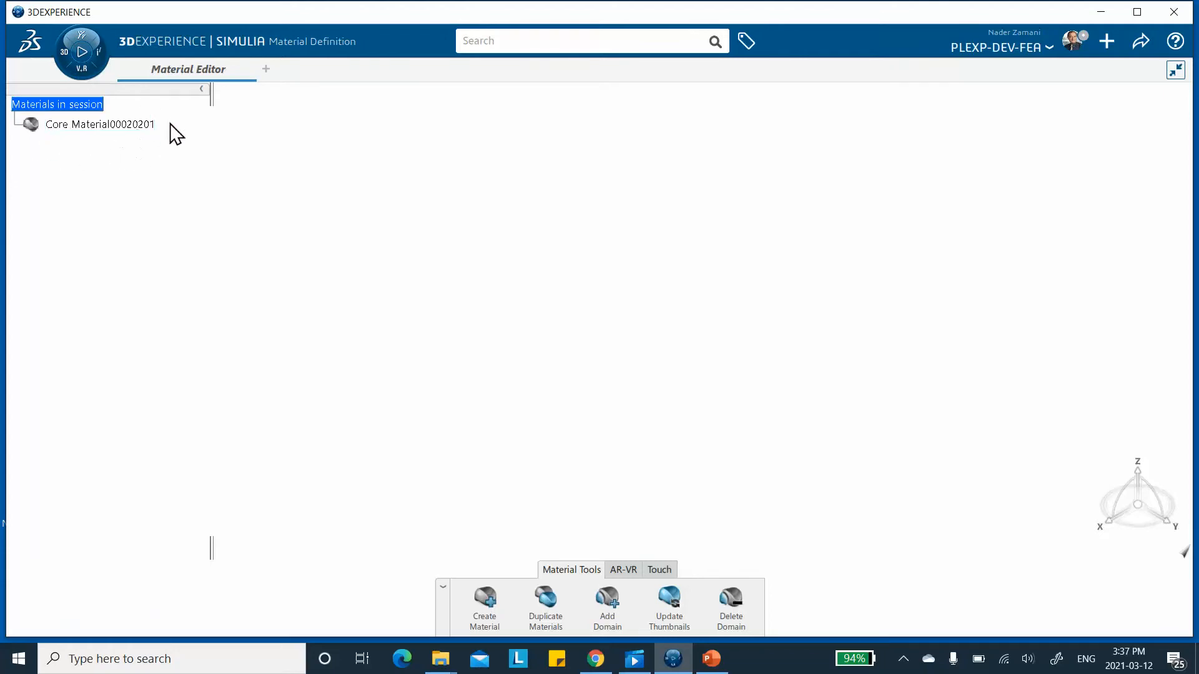
{"action": "left_click_drag", "start_coordinate": [210, 97], "coordinate": [249, 104]}
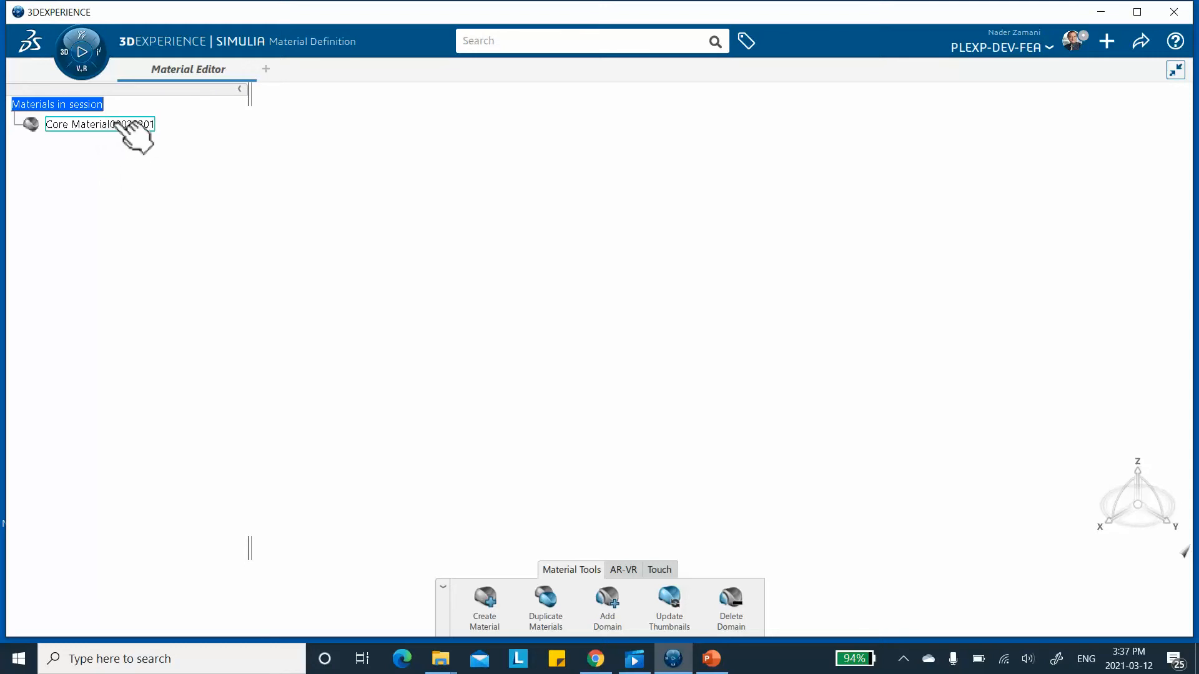
Retitle the core material in session as video_chap2_composites in its properties
{"action": "right_click", "coordinate": [99, 124]}
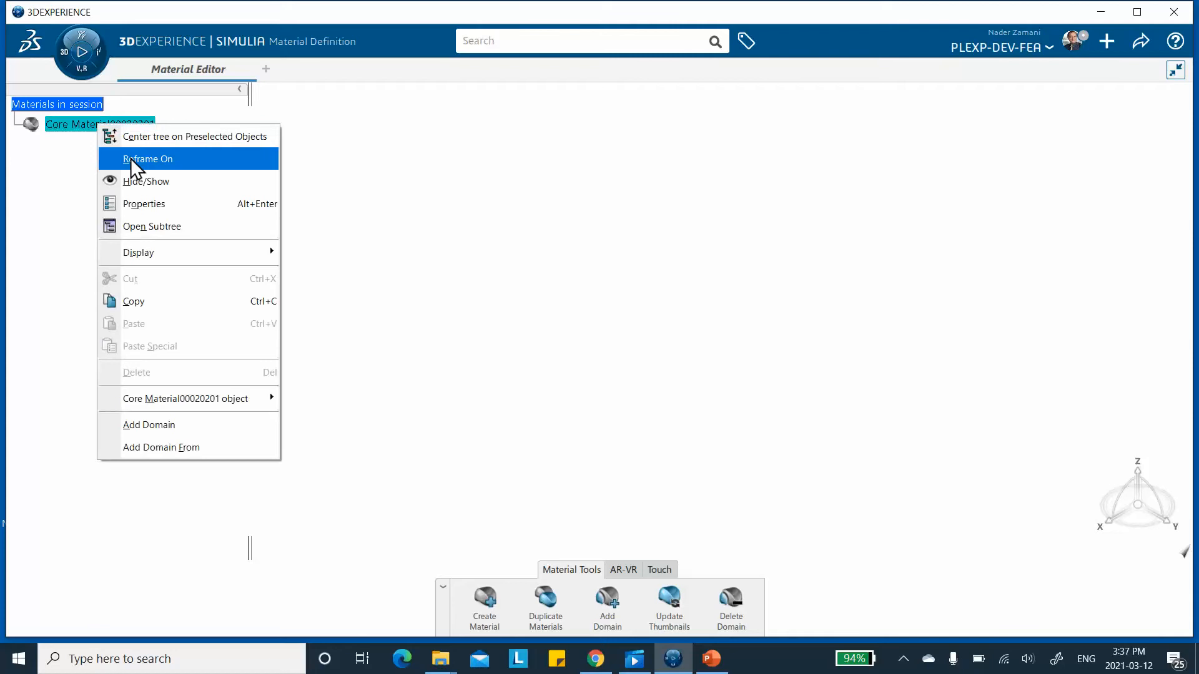
{"action": "left_click", "coordinate": [149, 204]}
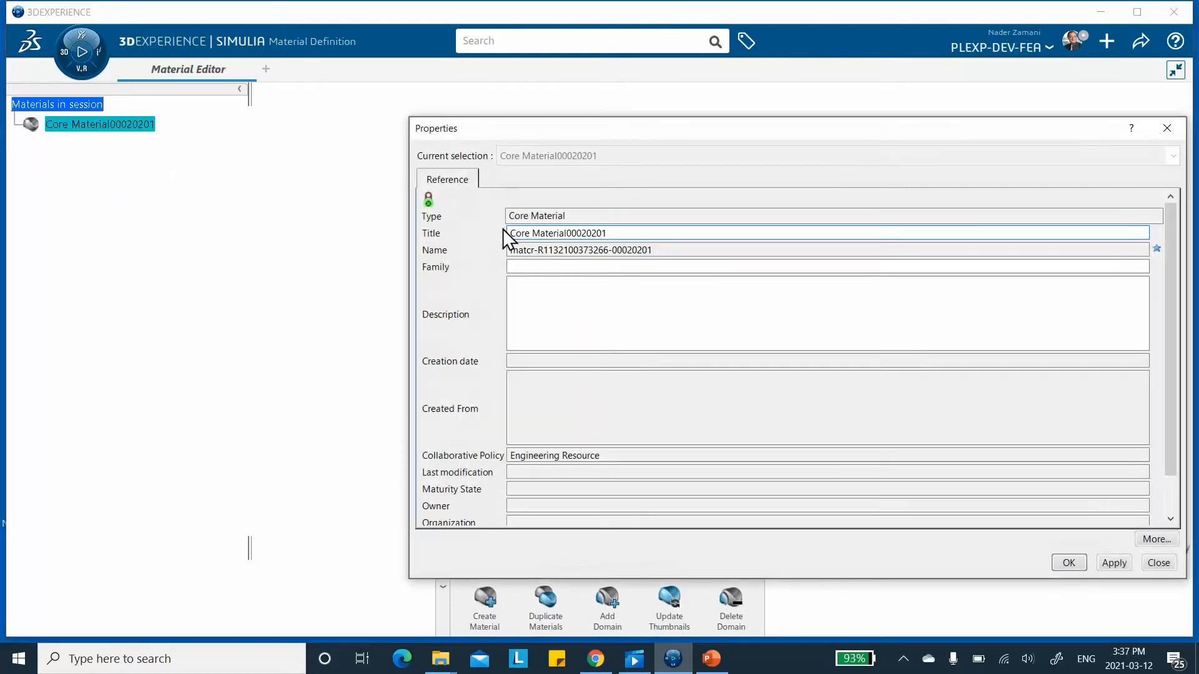
{"action": "left_click_drag", "start_coordinate": [615, 234], "coordinate": [466, 215]}
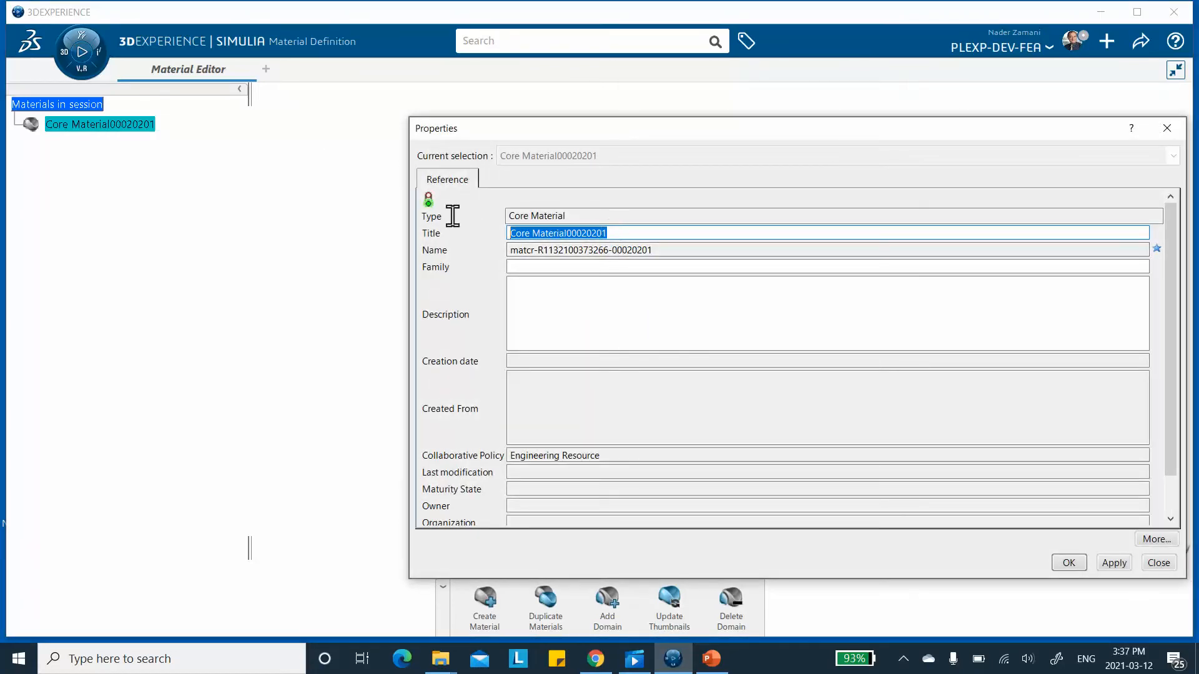
{"action": "type", "text": "C"}
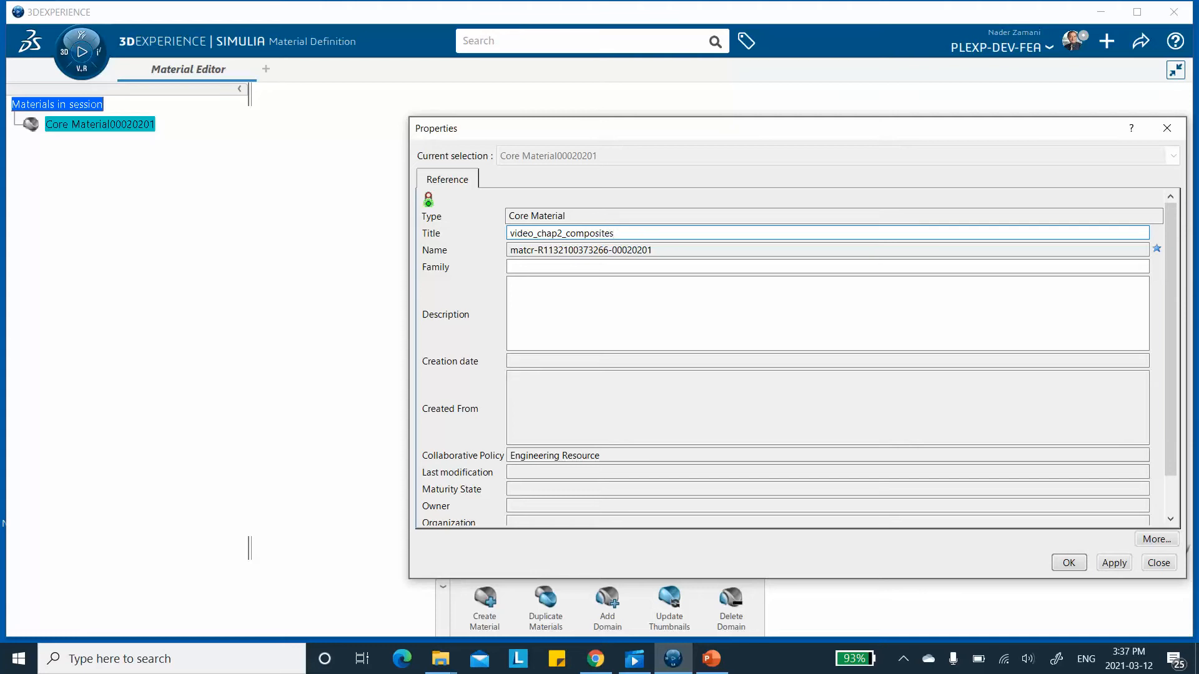
{"action": "left_click", "coordinate": [1110, 563]}
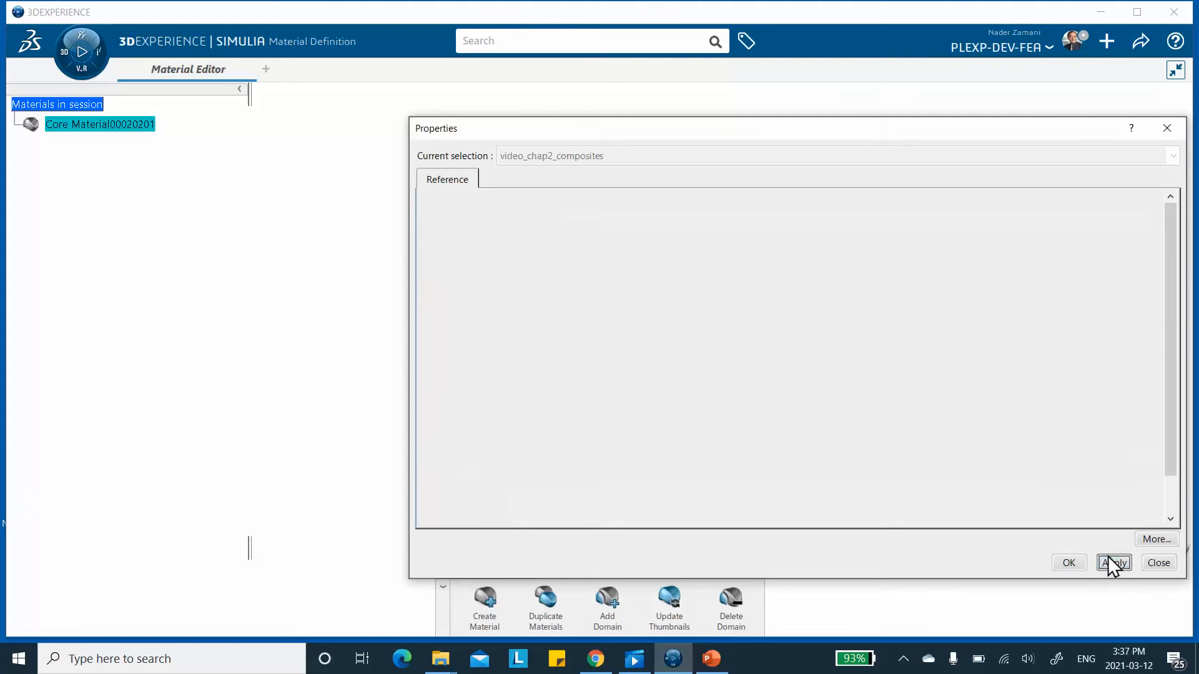
{"action": "left_click", "coordinate": [1167, 128]}
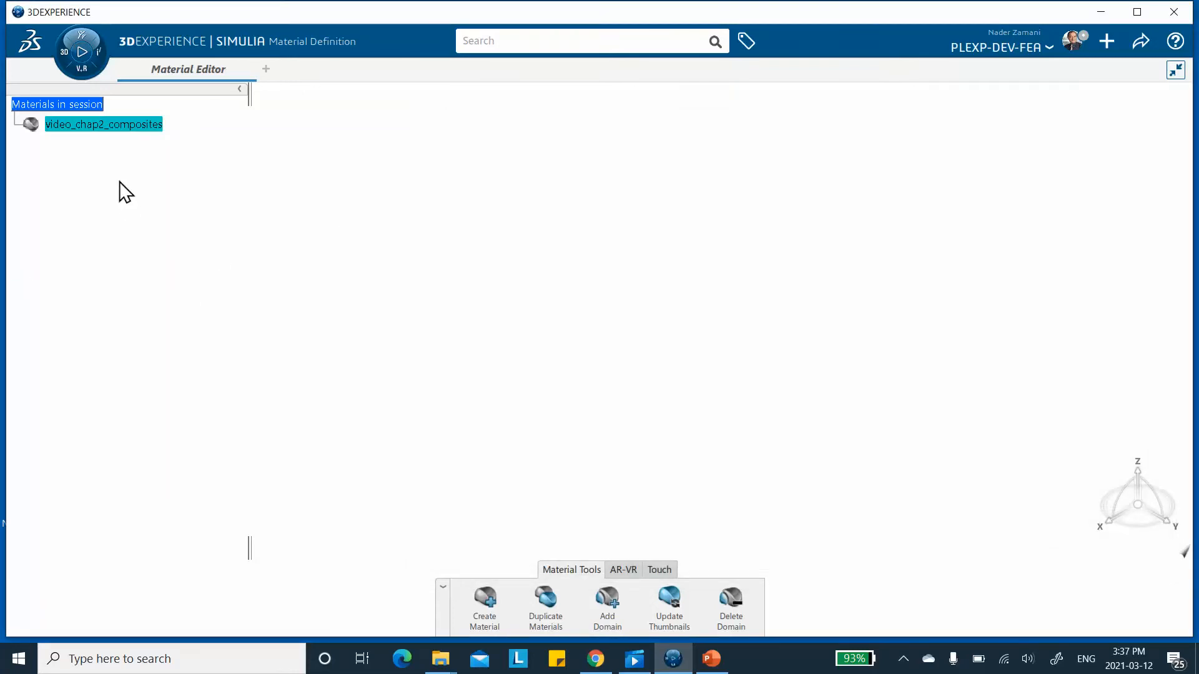
Open the definition of the video_chap2_composites material to review its fields and close it
{"action": "right_click", "coordinate": [112, 129]}
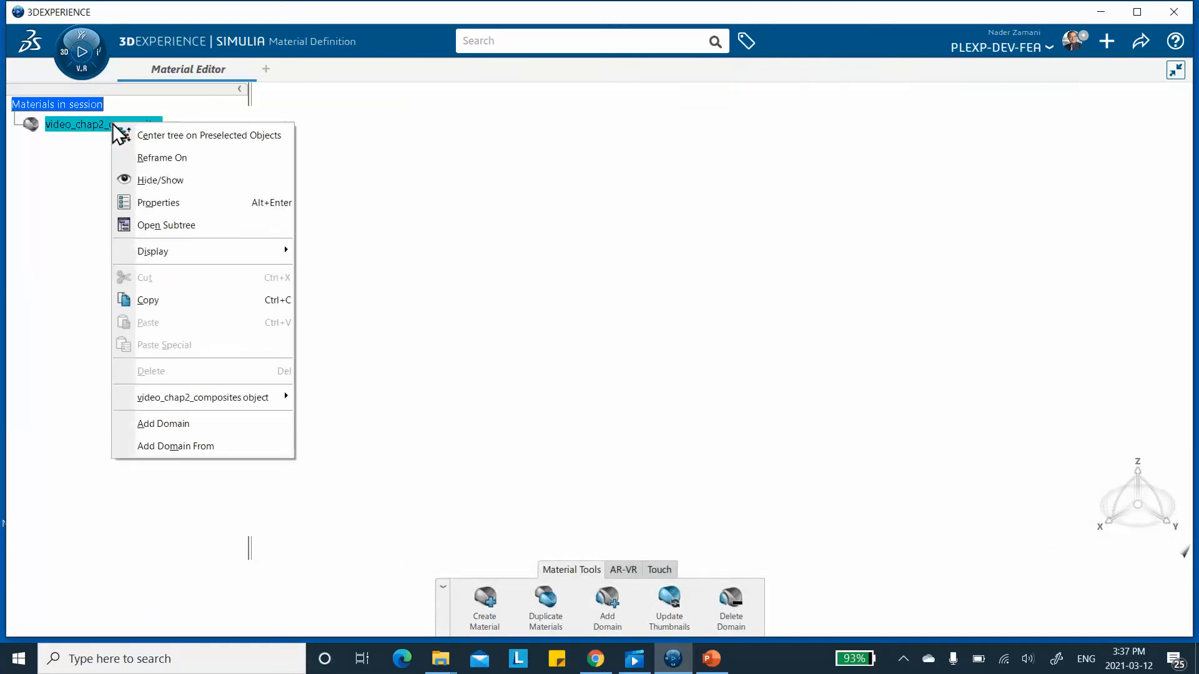
{"action": "left_click", "coordinate": [456, 210]}
{"action": "double_click", "coordinate": [111, 128]}
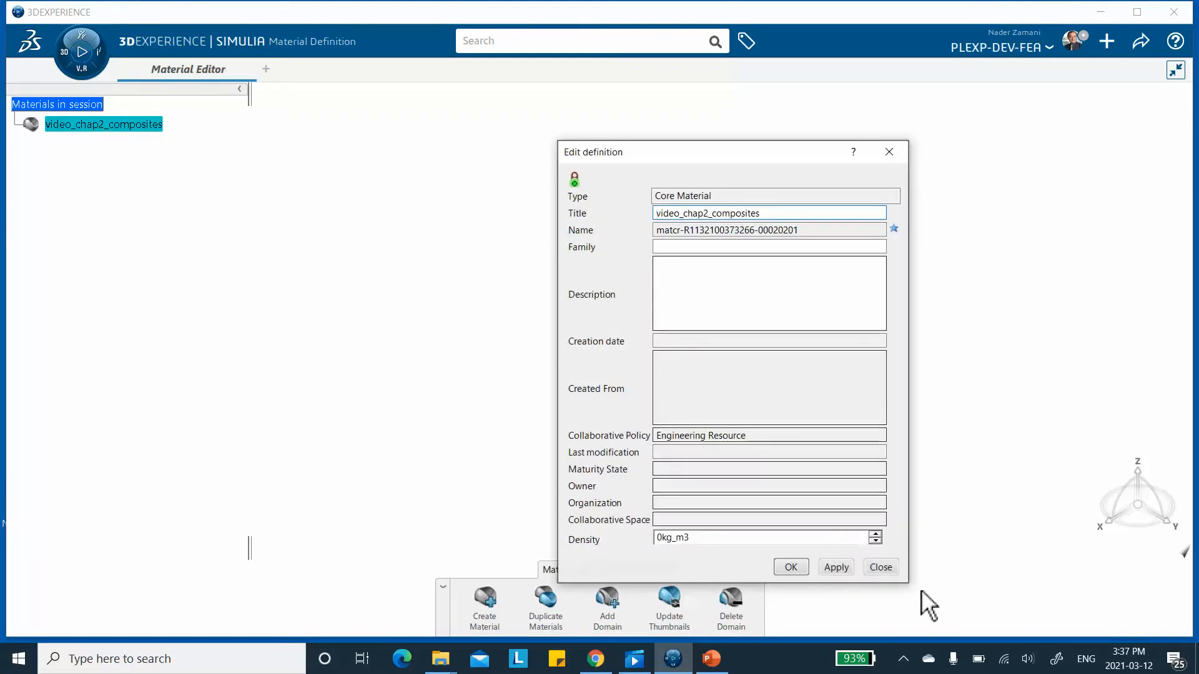
{"action": "left_click", "coordinate": [882, 568]}
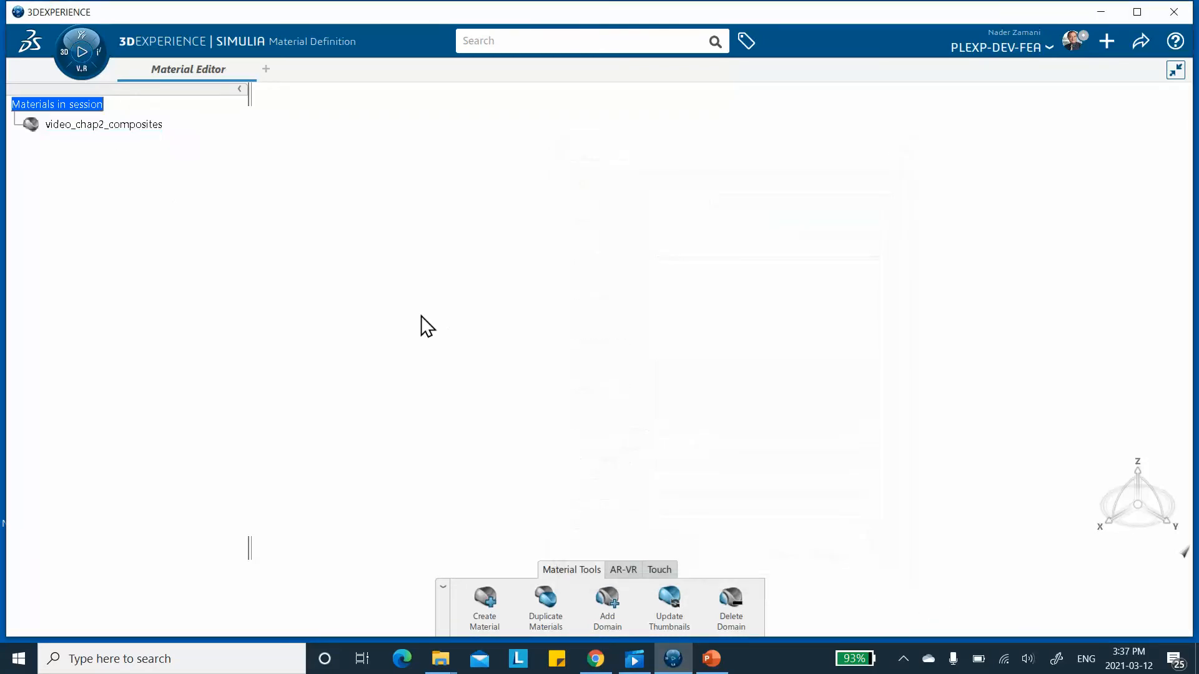
{"action": "right_click", "coordinate": [110, 130]}
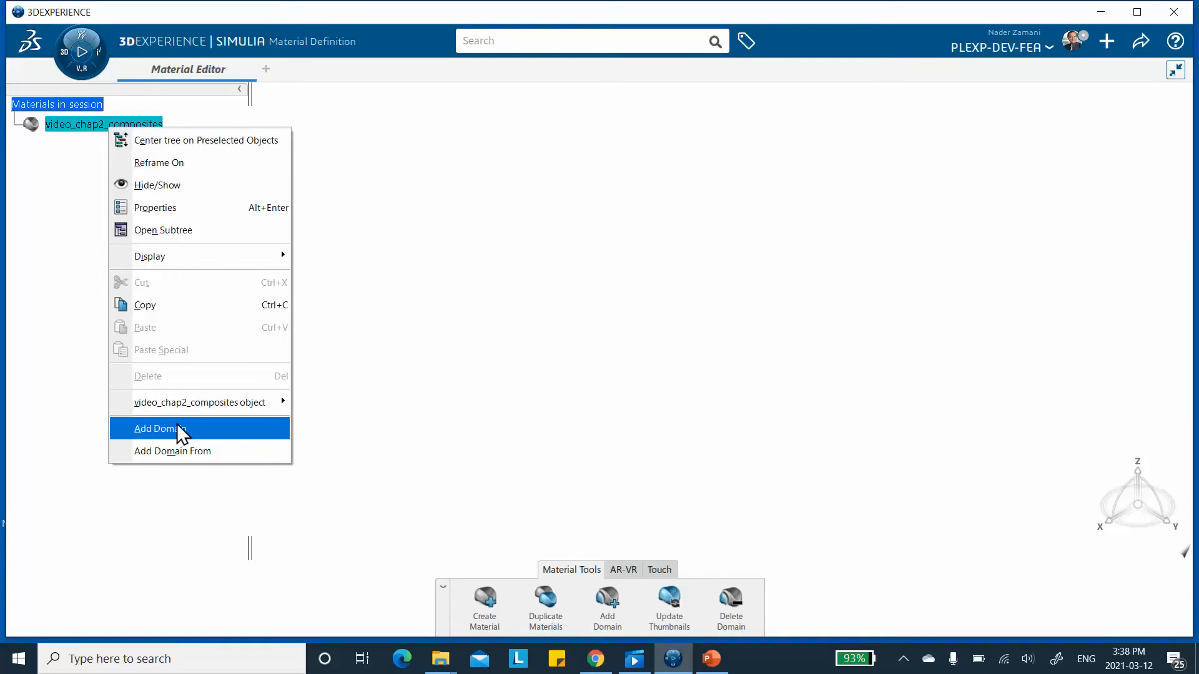
{"action": "left_click", "coordinate": [413, 392]}
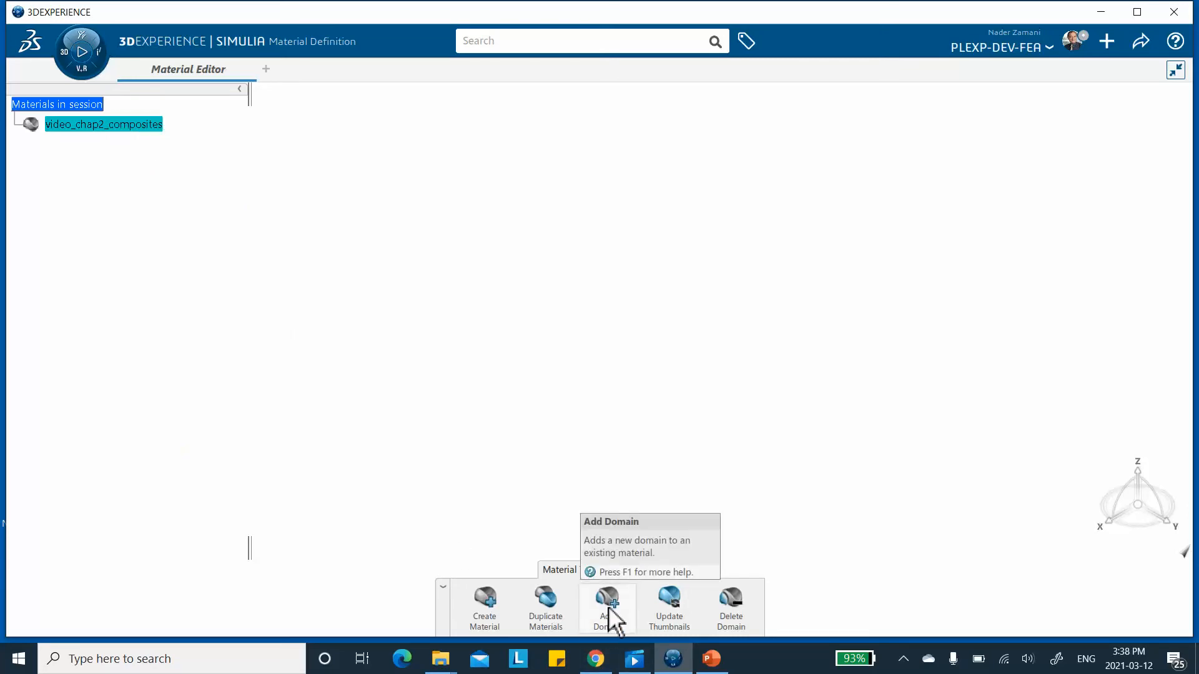
{"action": "right_click", "coordinate": [95, 127]}
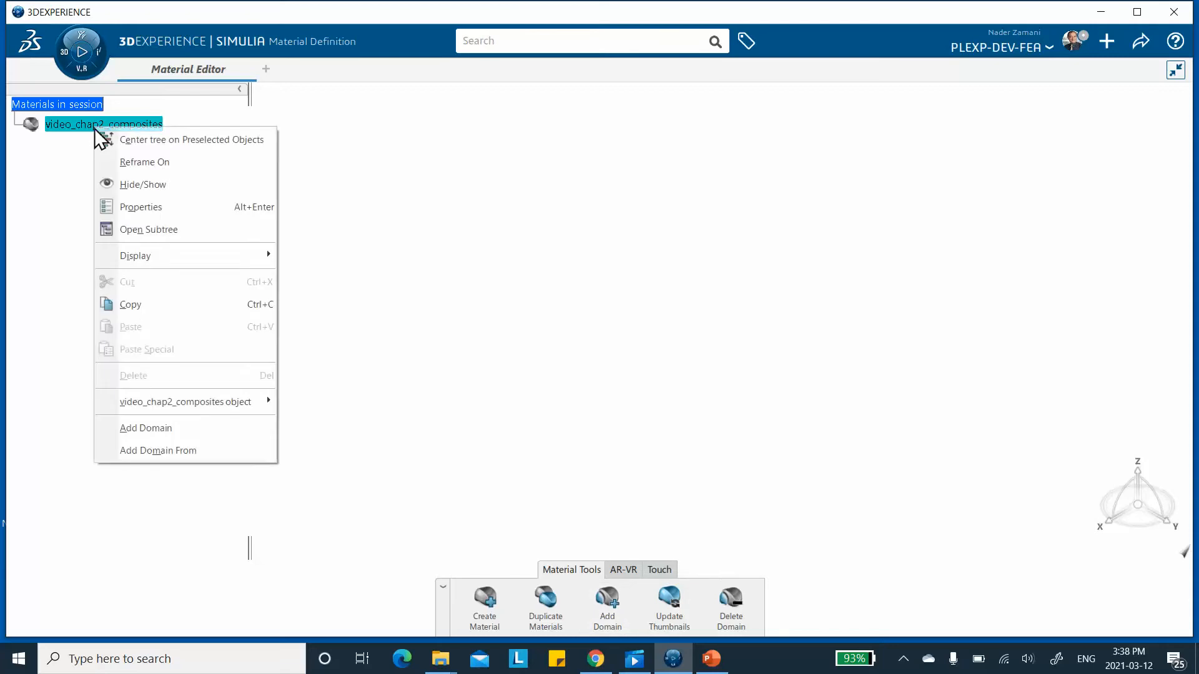
{"action": "left_click", "coordinate": [382, 326]}
Add a Composite Domain with its default title to the video_chap2_composites material and expand the material in the tree
{"action": "left_click", "coordinate": [608, 600]}
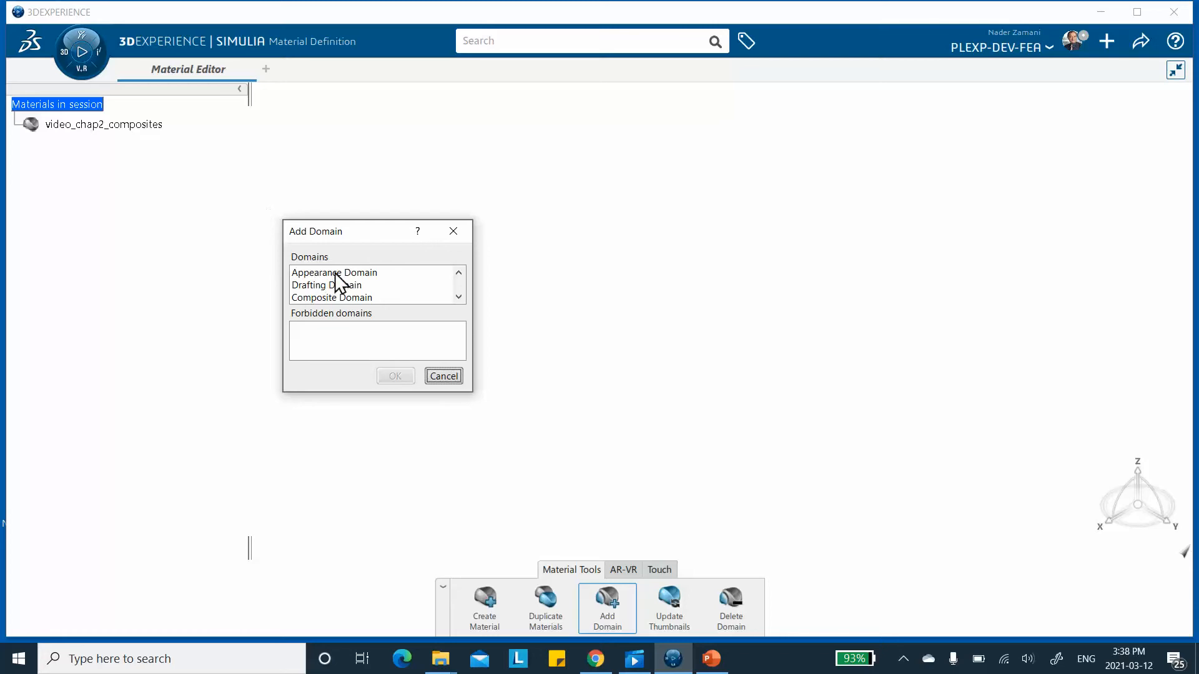
{"action": "left_click", "coordinate": [355, 298]}
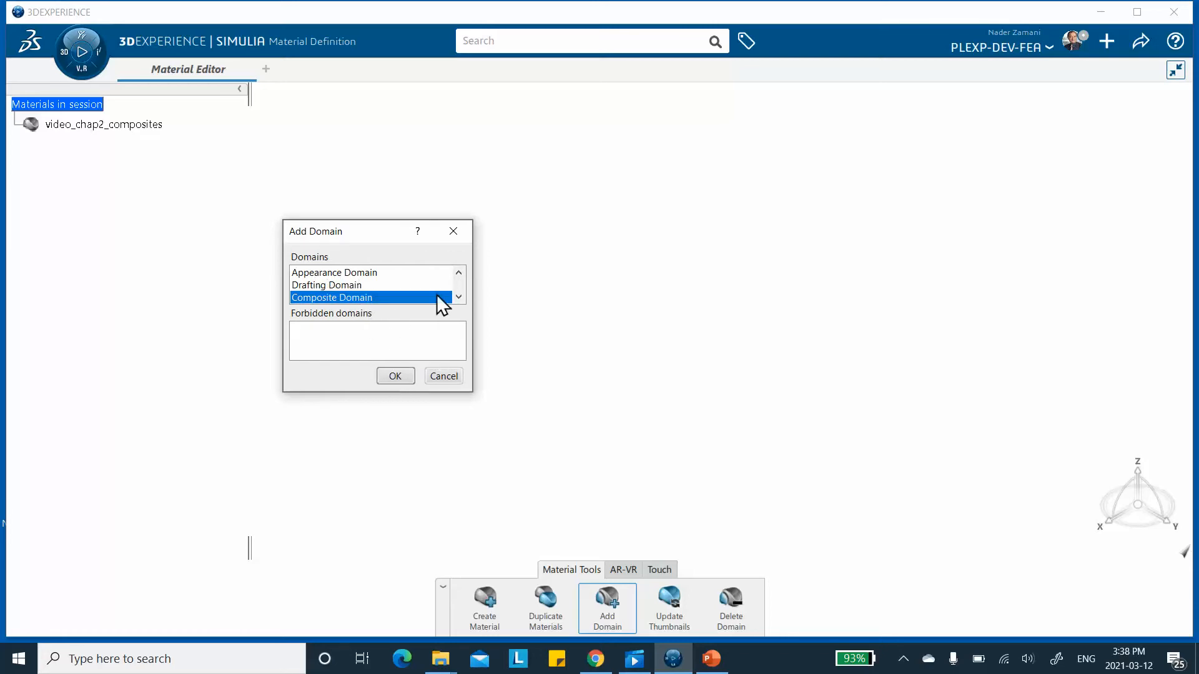
{"action": "left_click", "coordinate": [395, 375]}
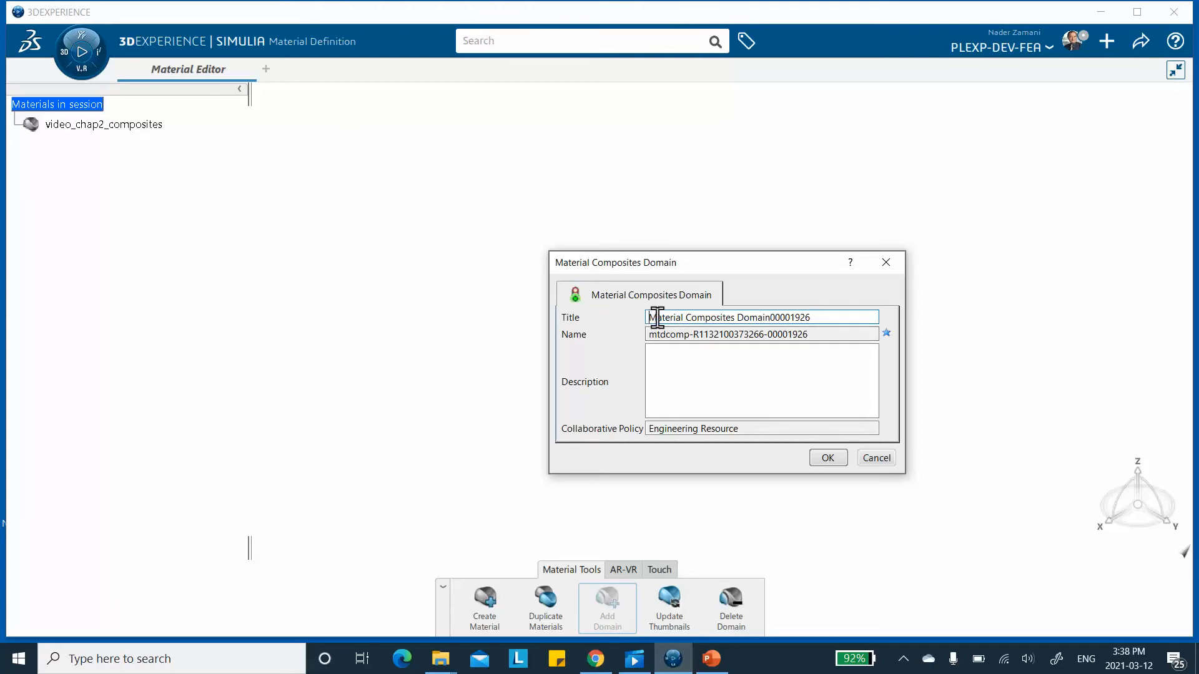
{"action": "left_click", "coordinate": [822, 458]}
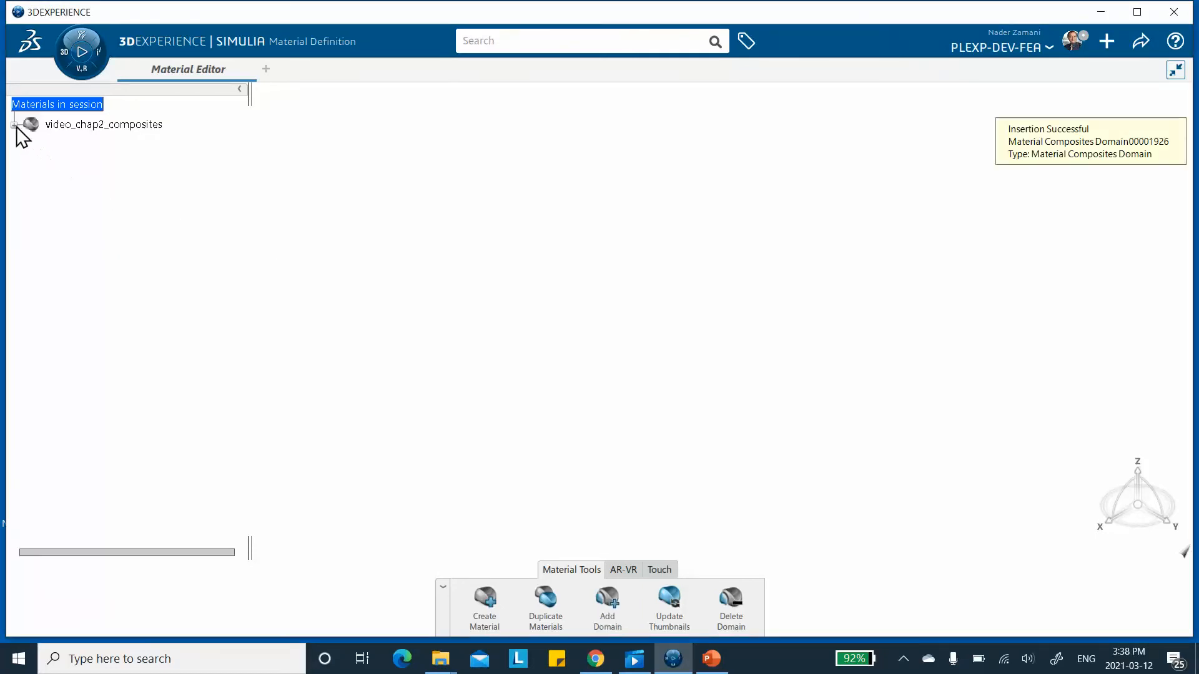
{"action": "left_click", "coordinate": [14, 125]}
{"action": "left_click", "coordinate": [187, 146]}
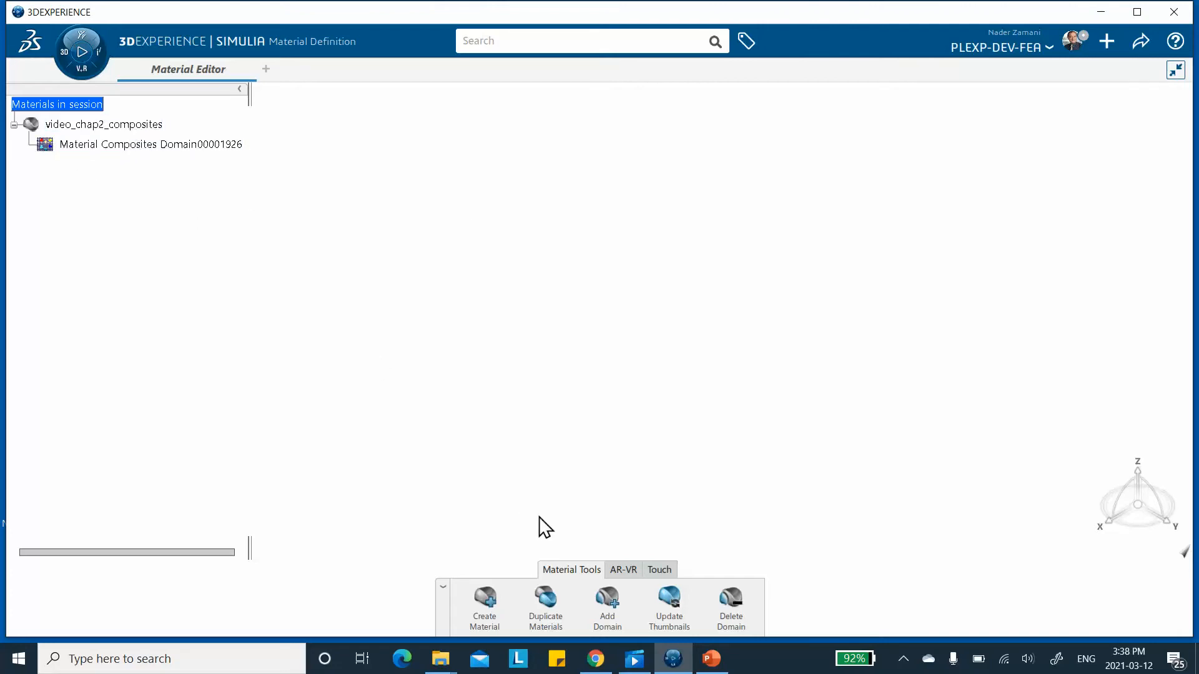
Add a Simulation Domain with its default title to the video_chap2_composites material
{"action": "left_click", "coordinate": [610, 600]}
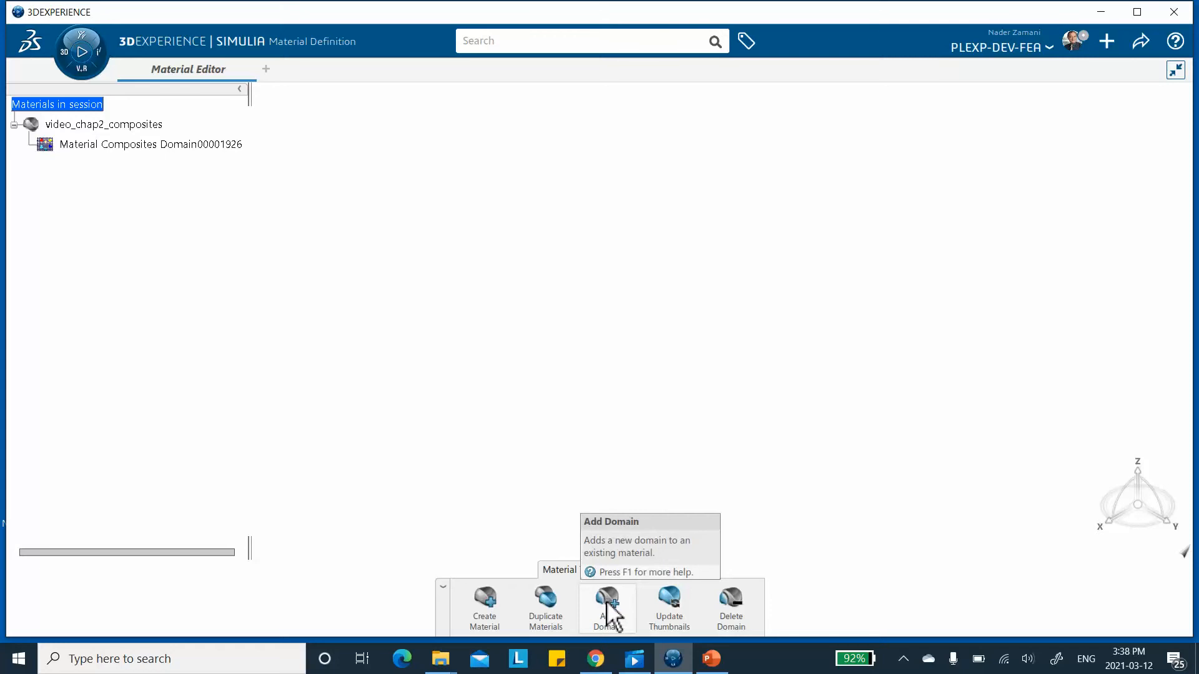
{"action": "left_click", "coordinate": [119, 124]}
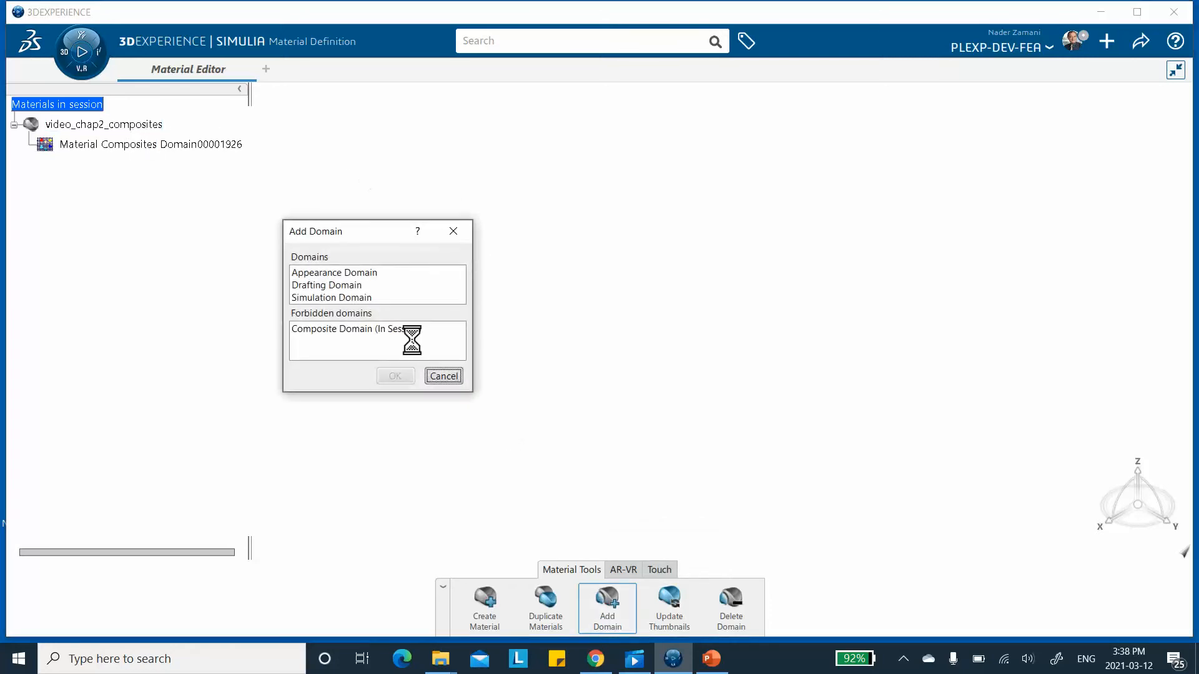
{"action": "left_click", "coordinate": [333, 298]}
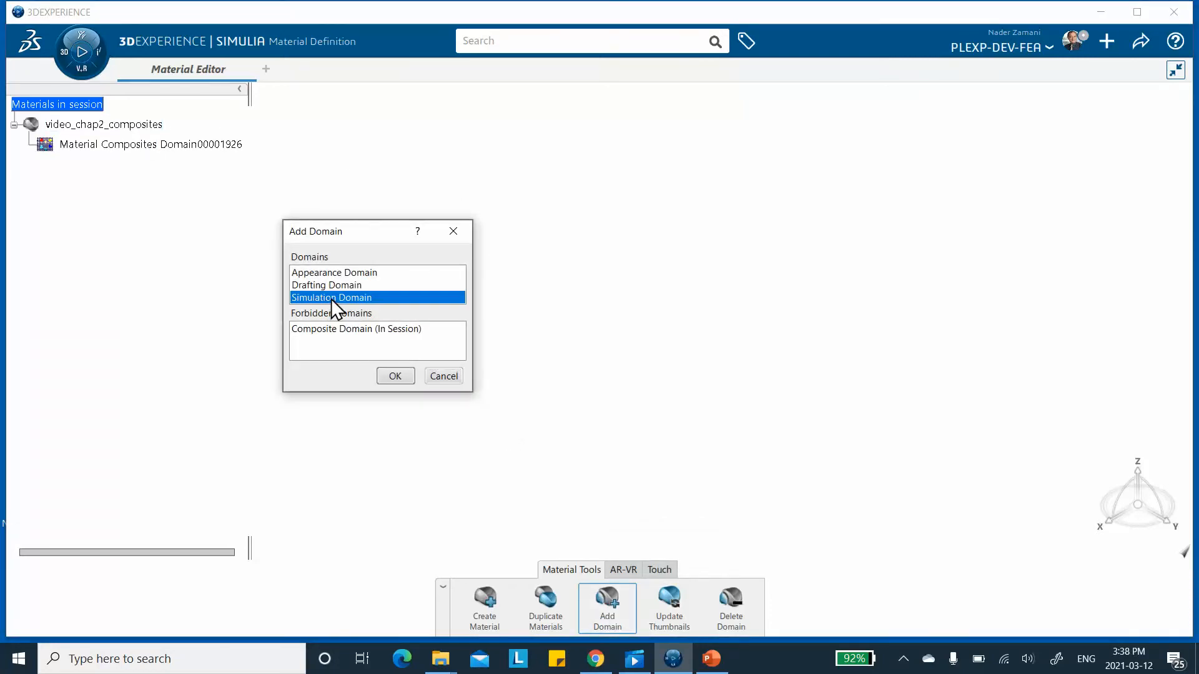
{"action": "left_click", "coordinate": [394, 376]}
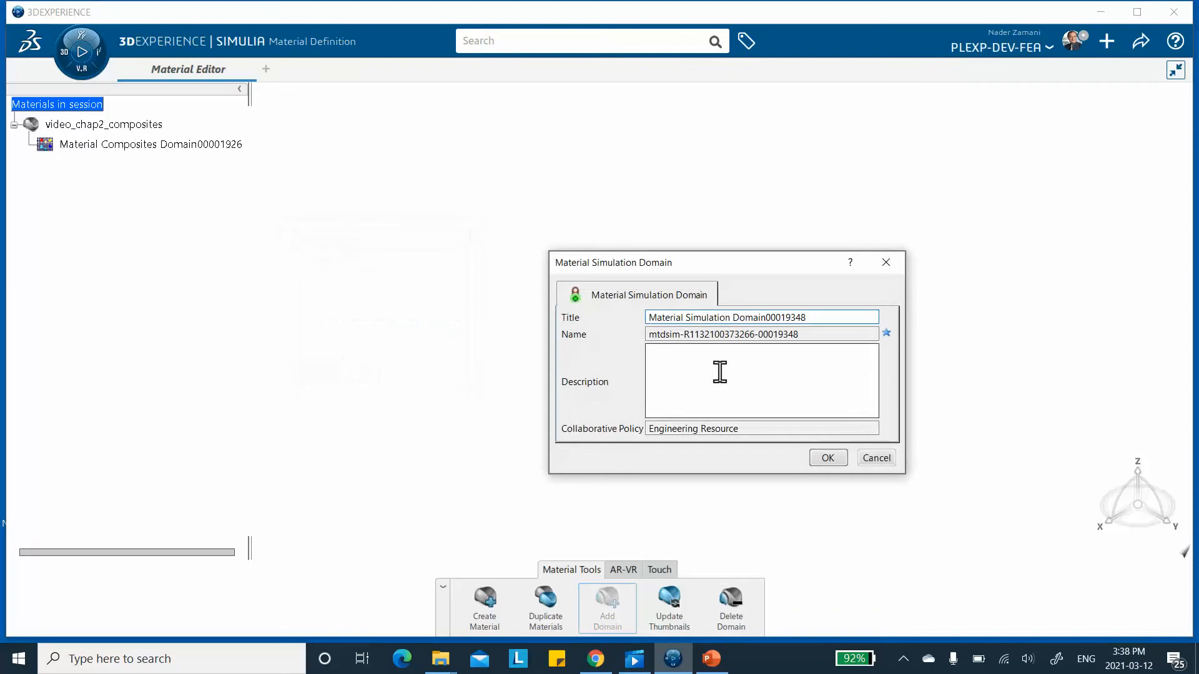
{"action": "left_click", "coordinate": [827, 458]}
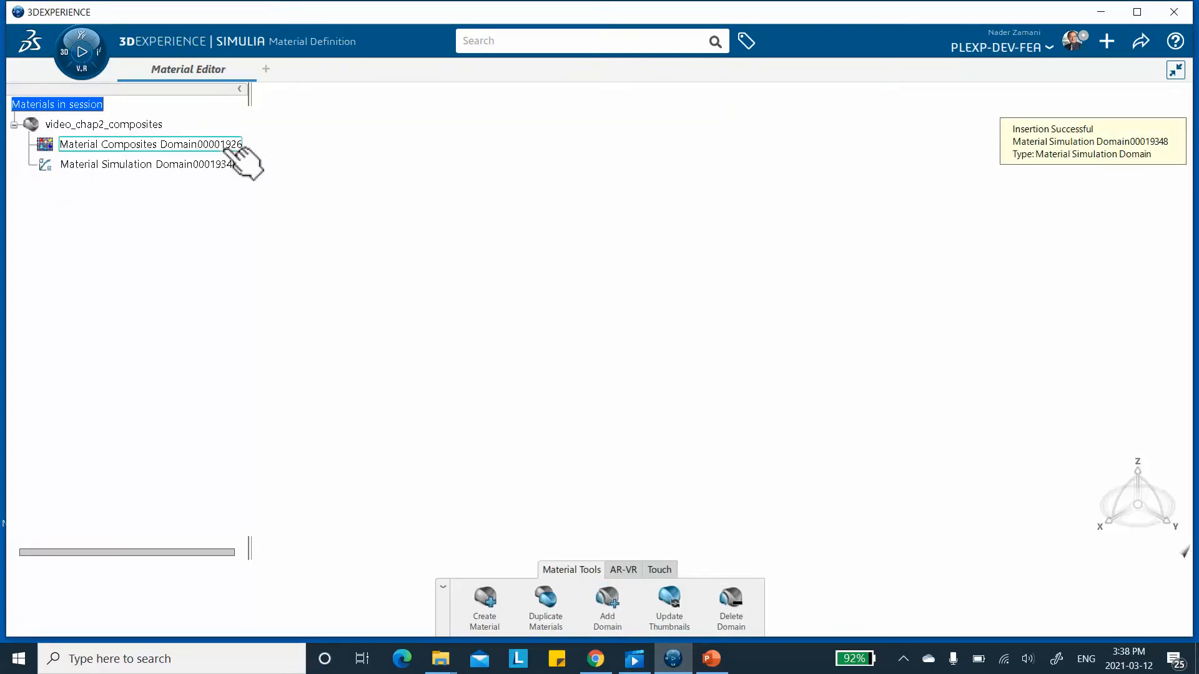
In the composites domain, set the cured thickness to 0.05 in and the material type to Uni-directional
{"action": "double_click", "coordinate": [157, 147]}
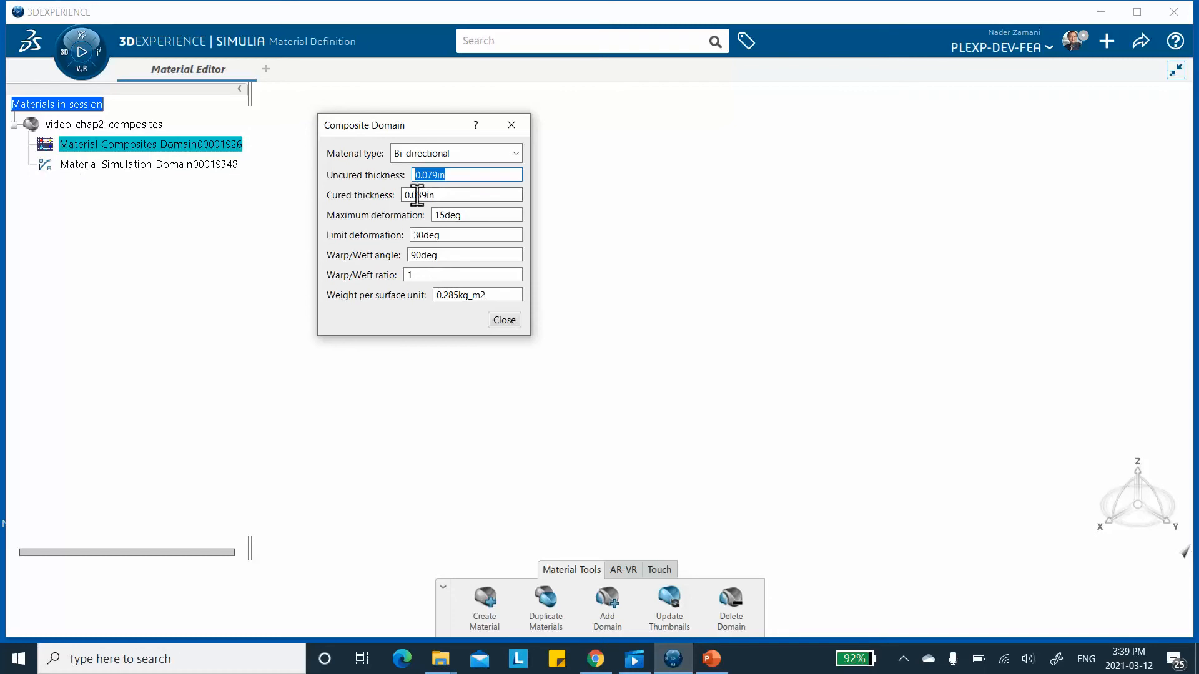
{"action": "left_click_drag", "start_coordinate": [442, 198], "coordinate": [364, 198]}
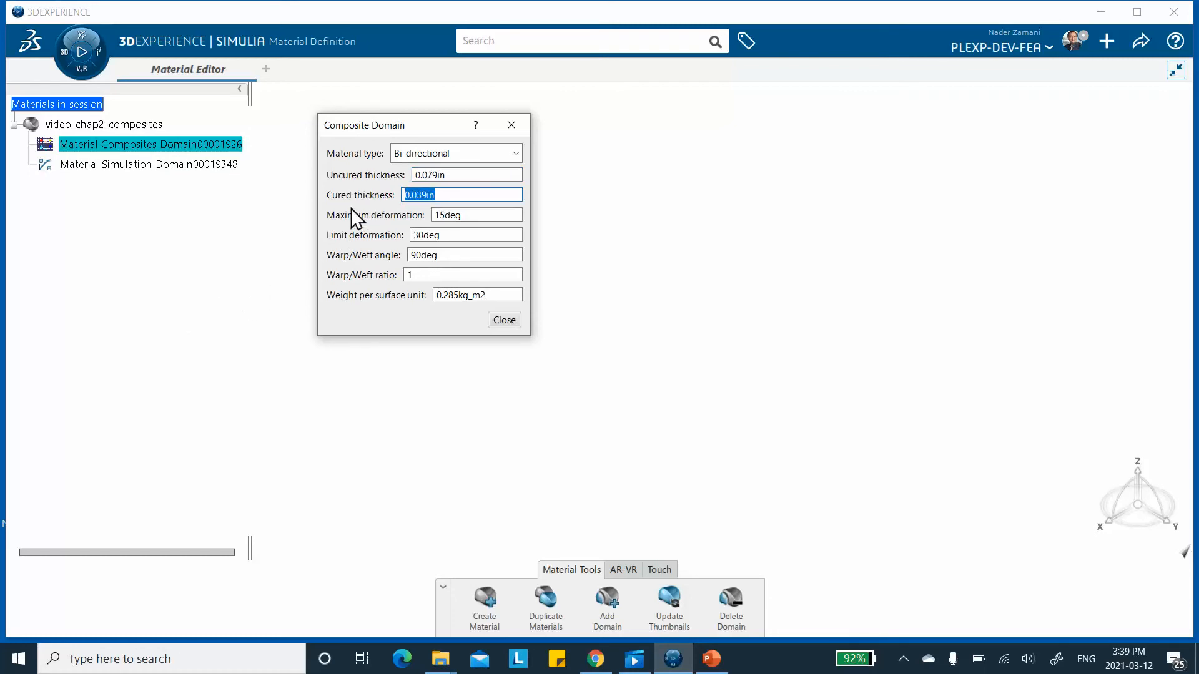
{"action": "type", "text": "0.05"}
{"action": "left_click", "coordinate": [520, 153]}
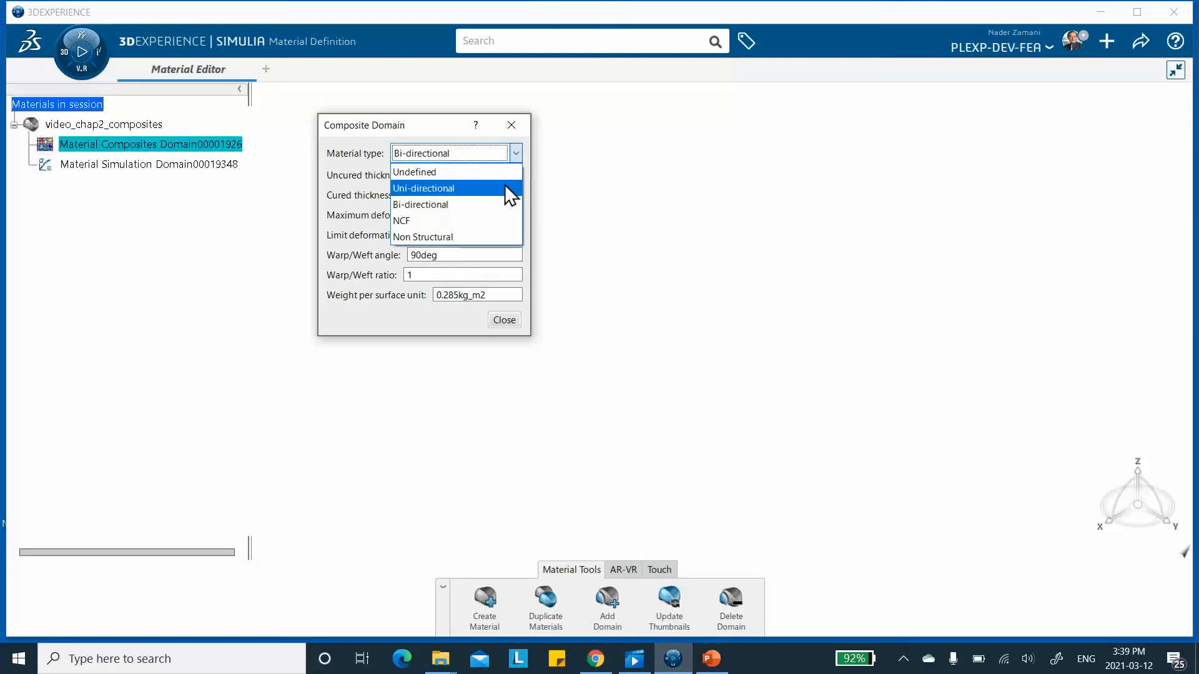
{"action": "left_click", "coordinate": [505, 186]}
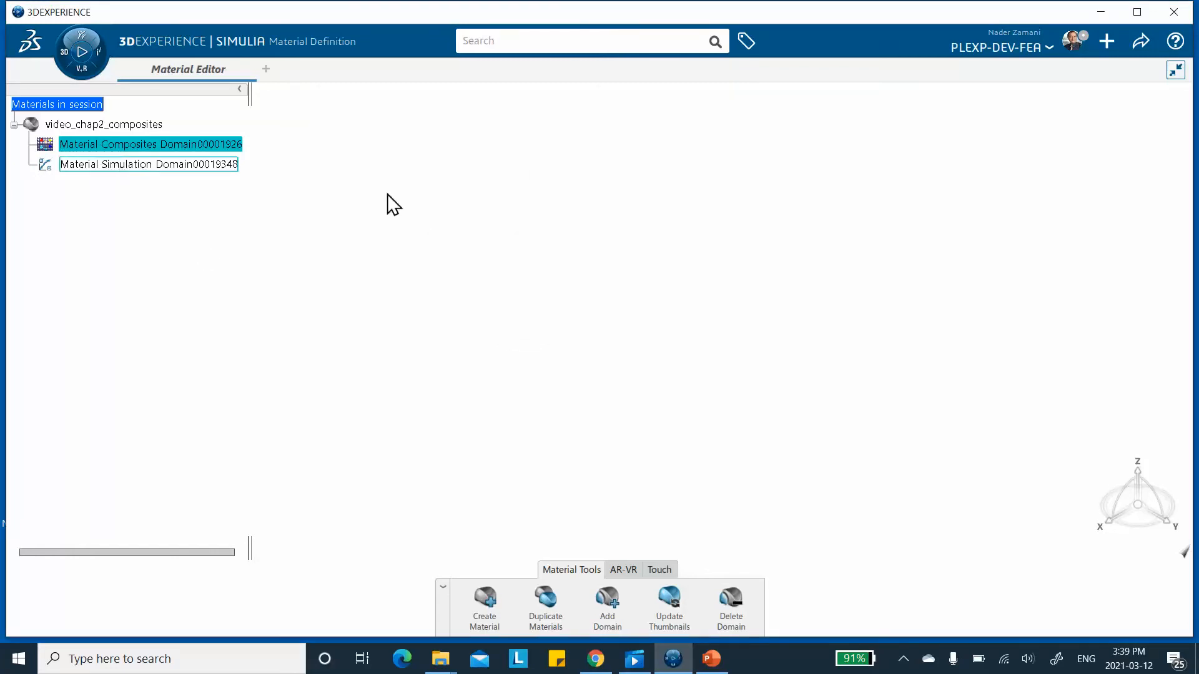
Switch to PowerPoint, examine the elastic and strength properties table on slide 3, and return to 3DEXPERIENCE
{"action": "left_click", "coordinate": [712, 658]}
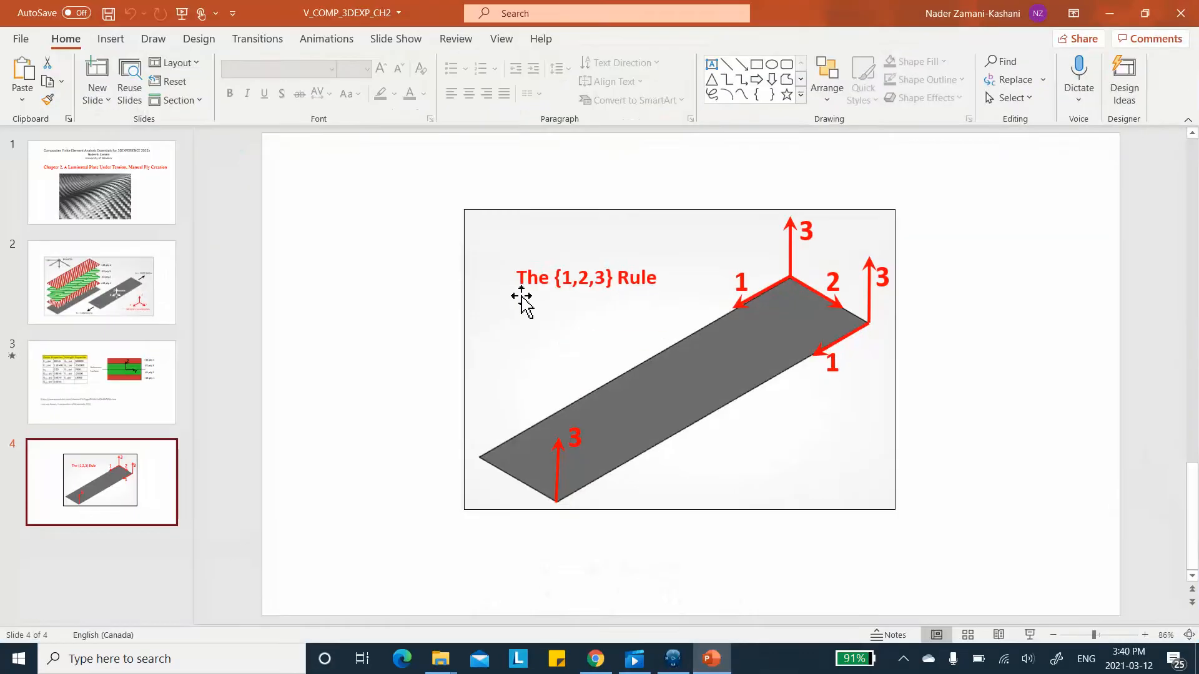
{"action": "left_click", "coordinate": [149, 382]}
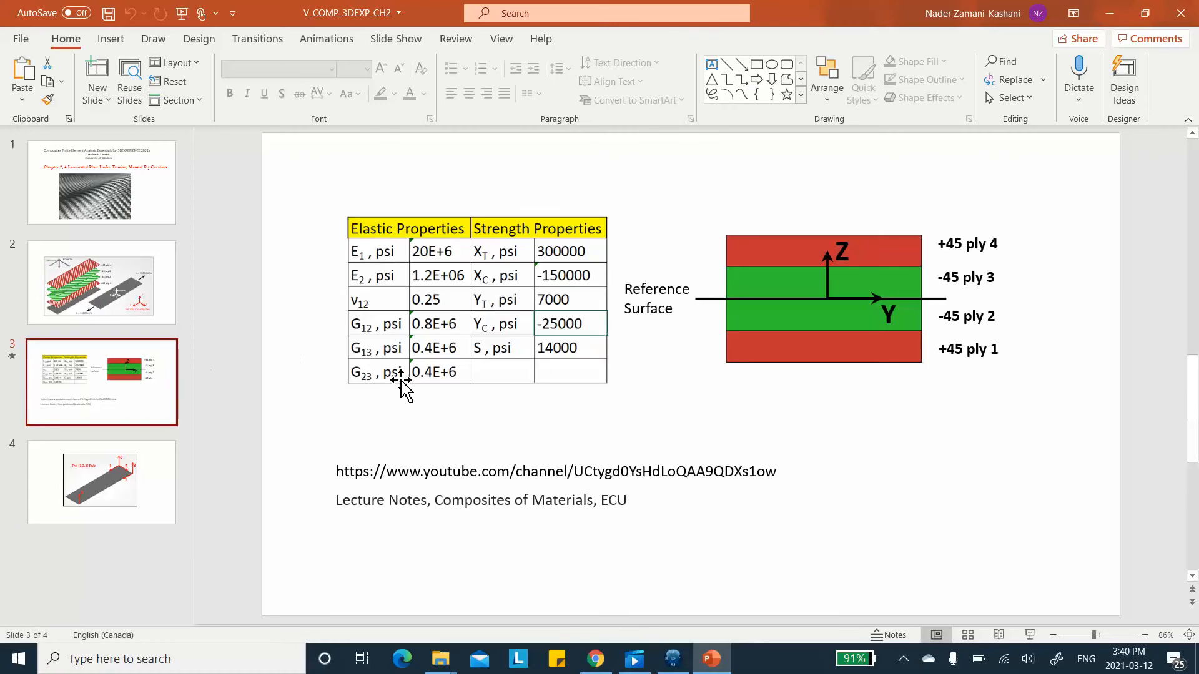
{"action": "left_click", "coordinate": [1110, 8]}
Open the simulation domain for editing and enable the Elastic option in the Abaqus Multiphysics mechanical elasticity behaviors
{"action": "double_click", "coordinate": [141, 164]}
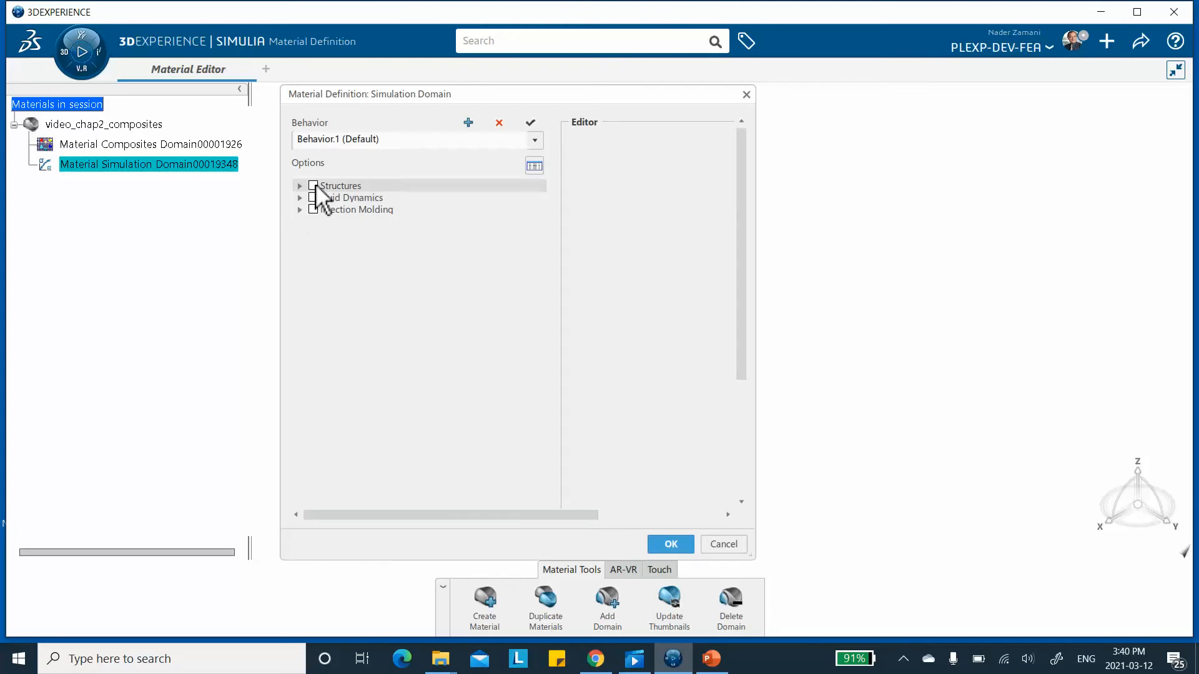
{"action": "left_click", "coordinate": [300, 186]}
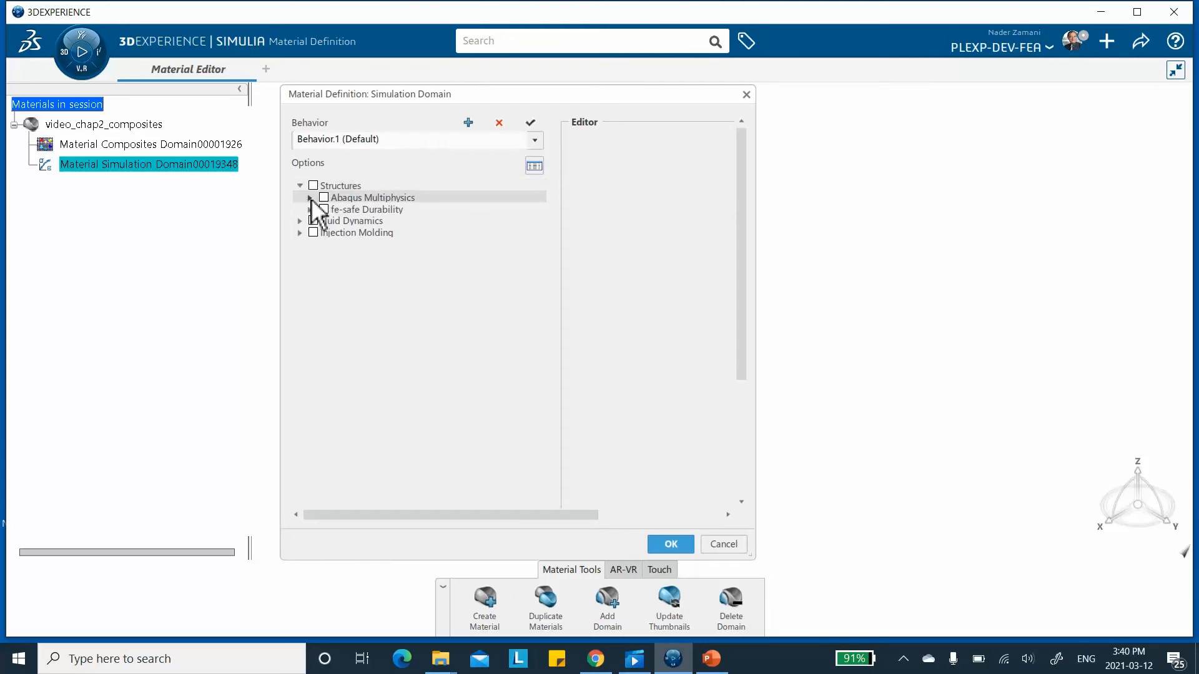
{"action": "left_click", "coordinate": [310, 197]}
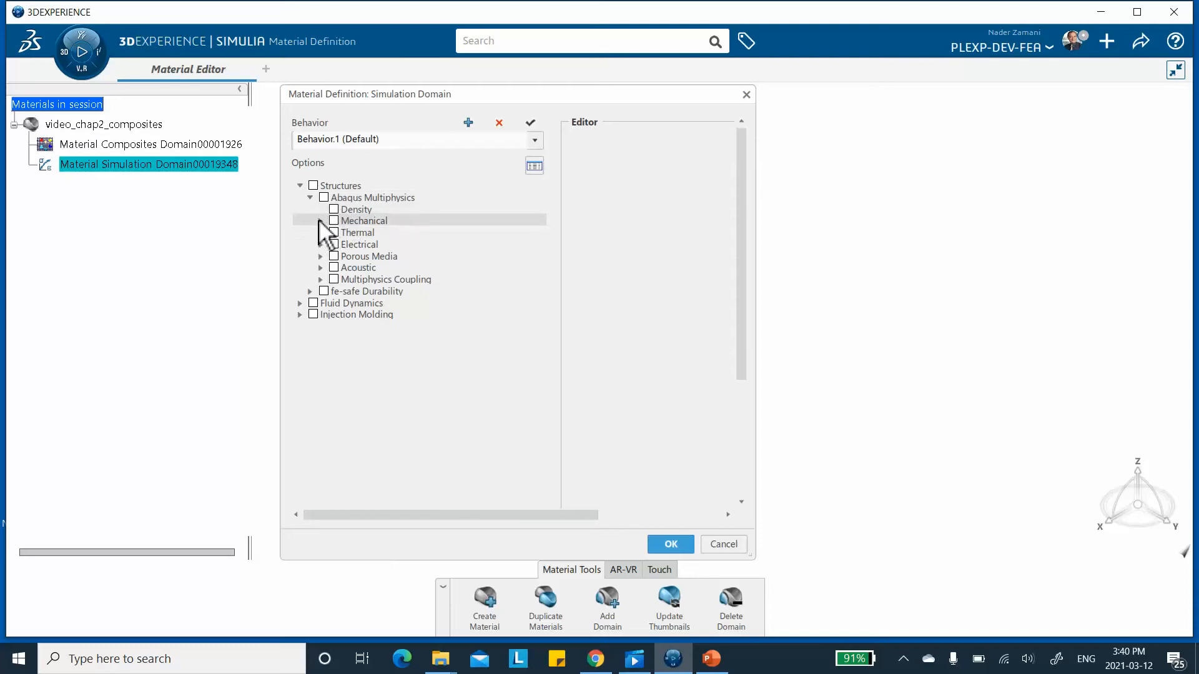
{"action": "left_click", "coordinate": [320, 222]}
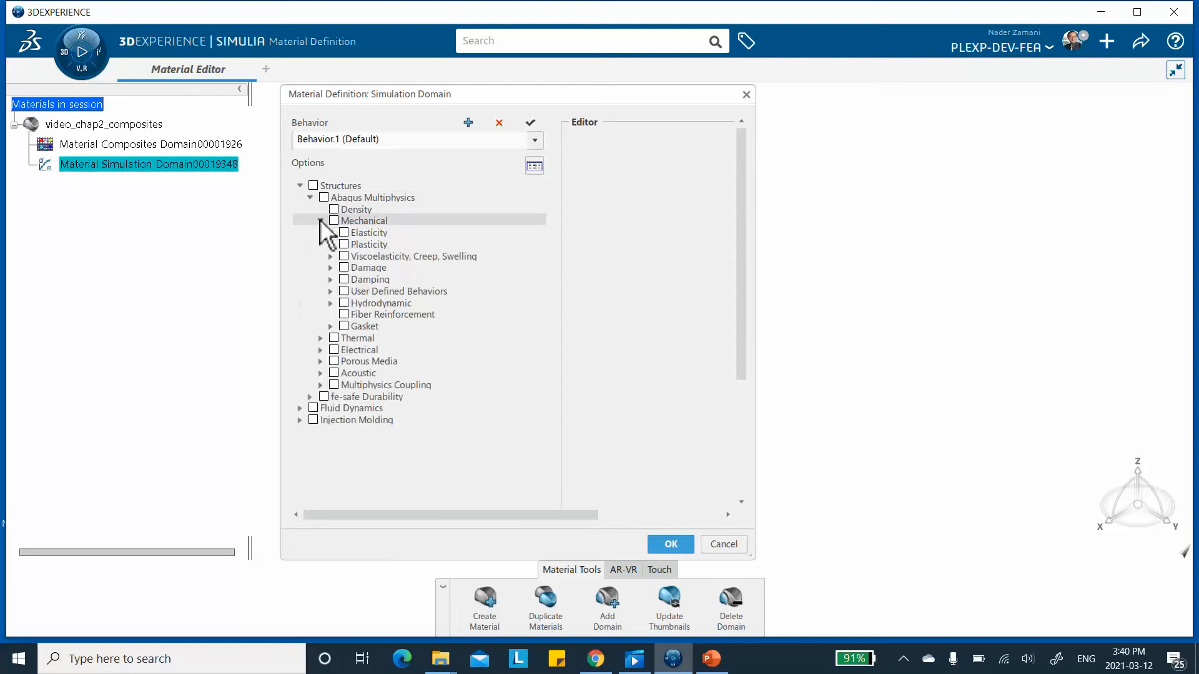
{"action": "left_click", "coordinate": [331, 233]}
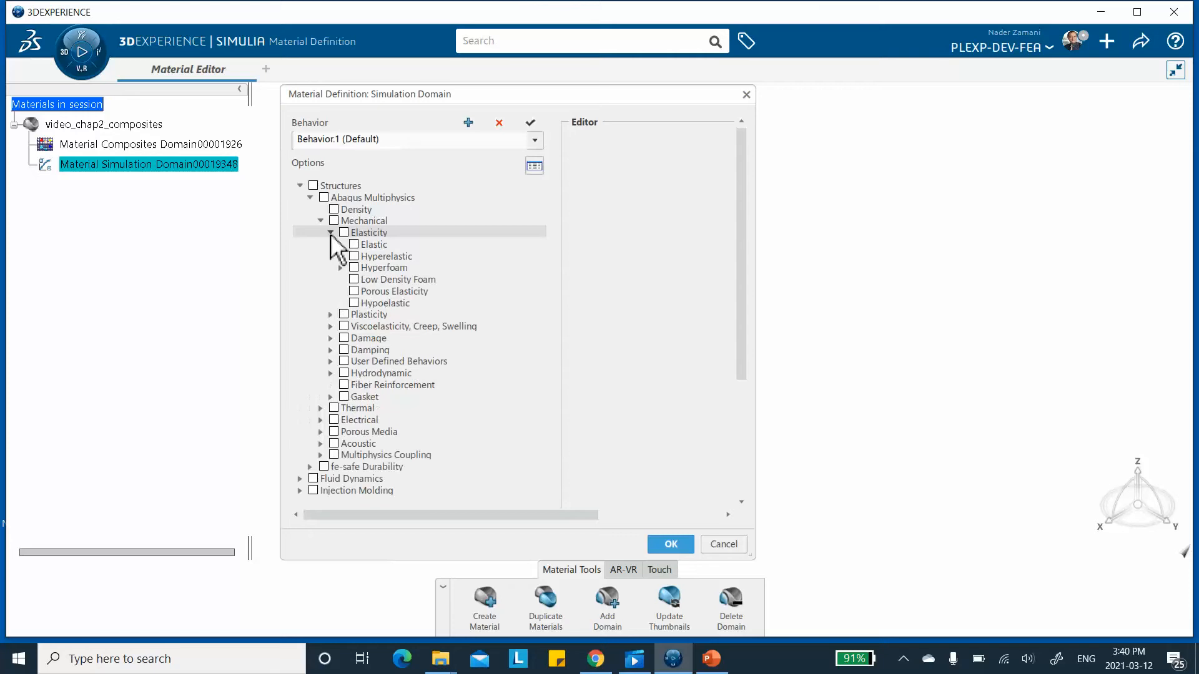
{"action": "left_click", "coordinate": [353, 245]}
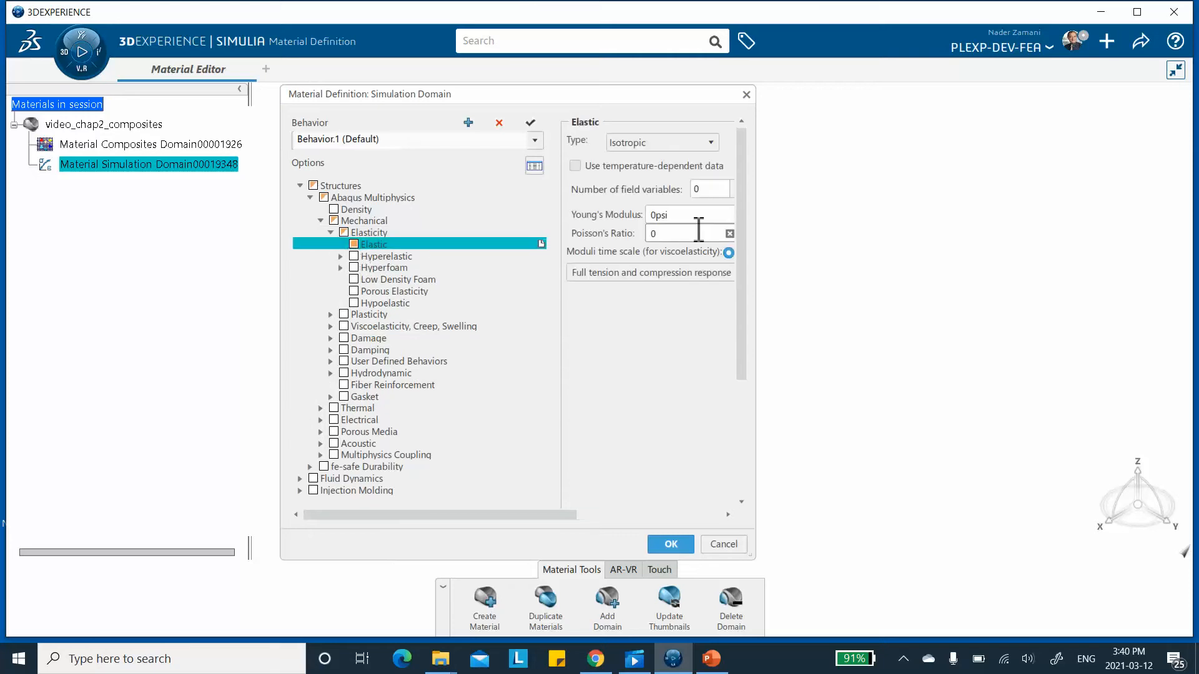
Widen the Simulation Domain definition dialog and set the elastic type to Lamina
{"action": "left_click_drag", "start_coordinate": [755, 190], "coordinate": [907, 201]}
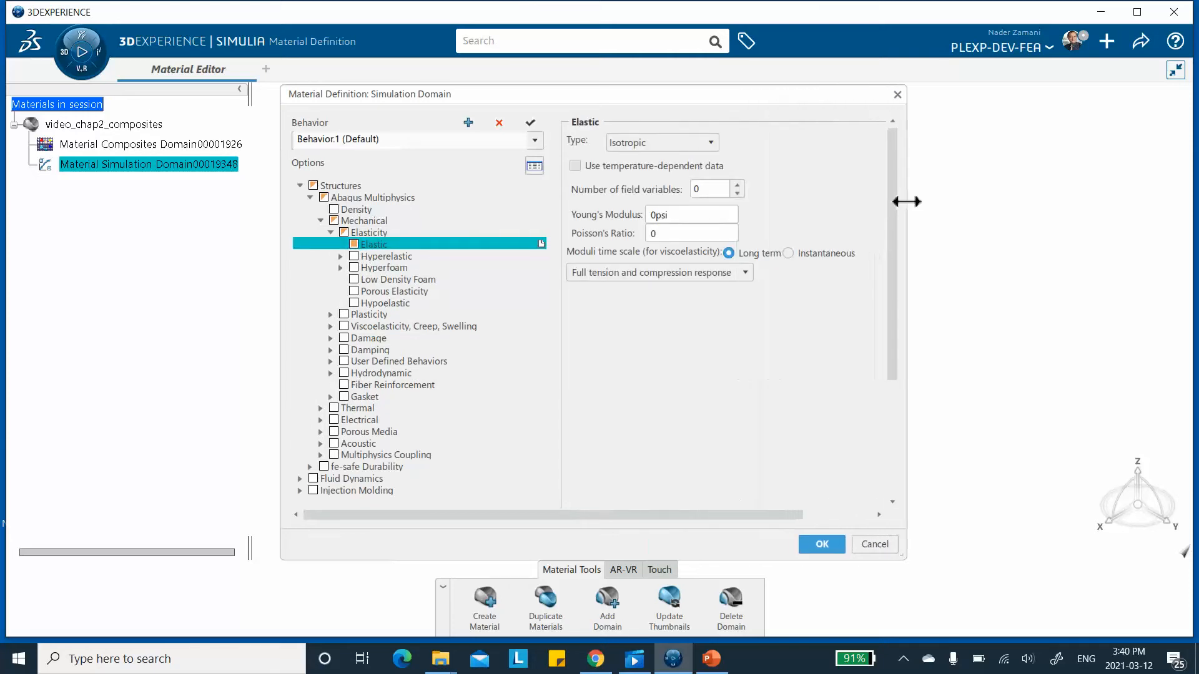
{"action": "left_click", "coordinate": [710, 142]}
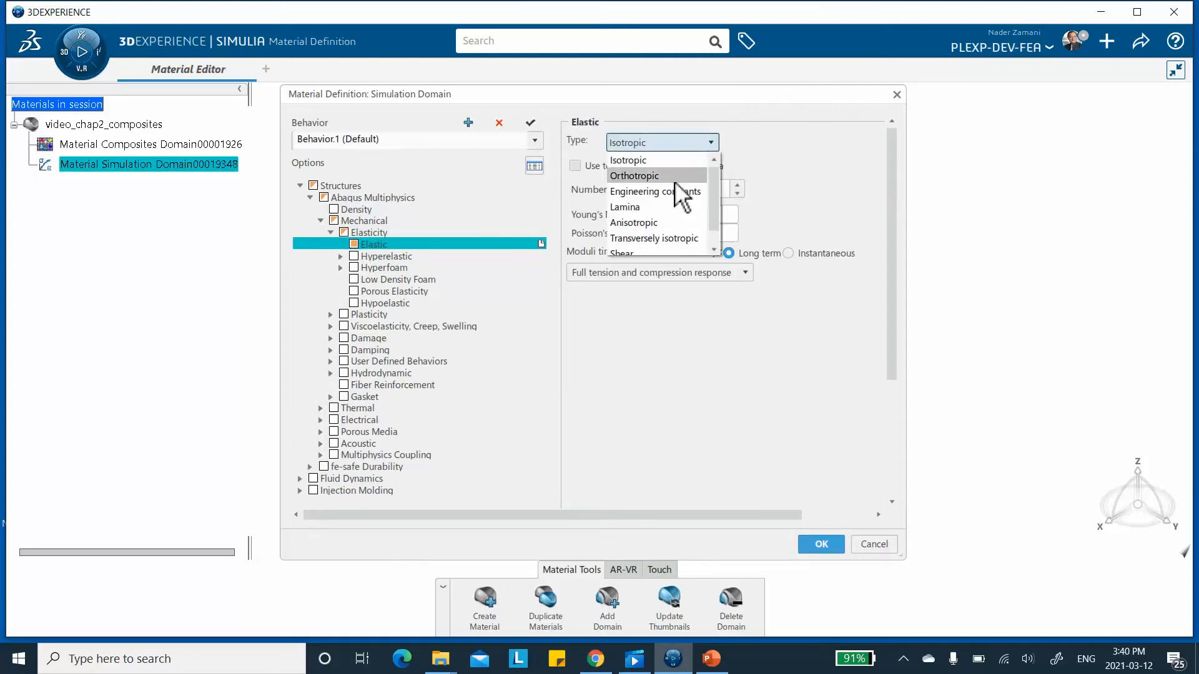
{"action": "left_click", "coordinate": [654, 210]}
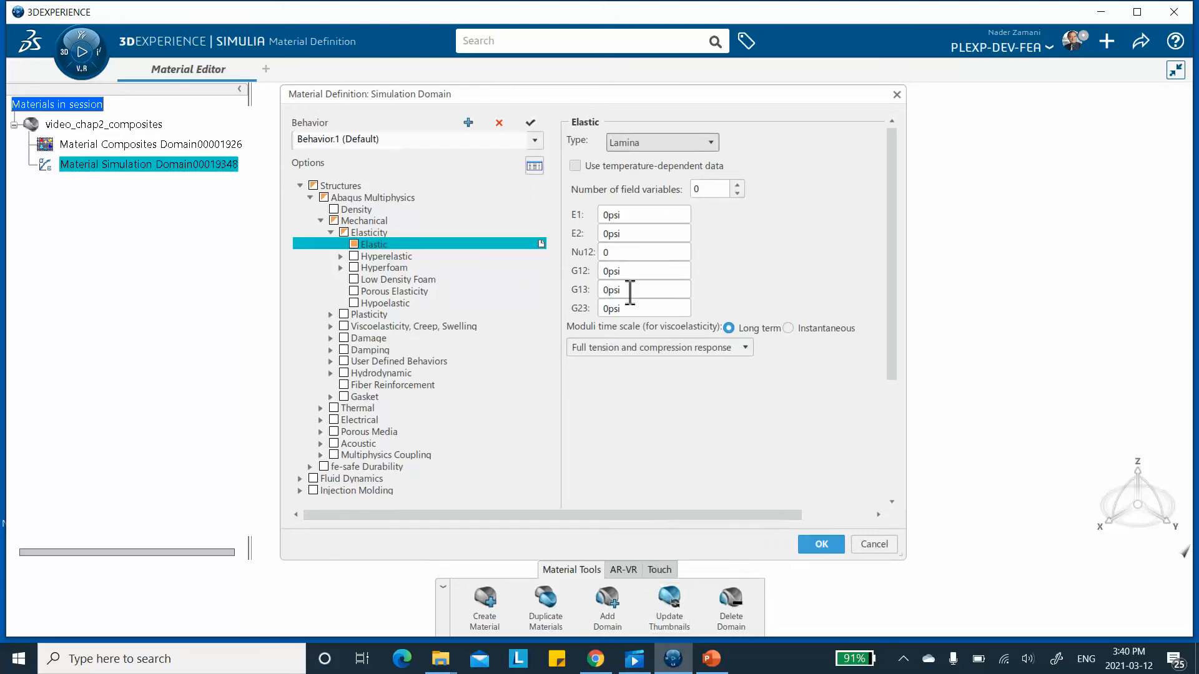
Set the lamina's E1 to 20E6 psi, E2 to 1.2E6 psi and Nu12 to 0.25
{"action": "left_click", "coordinate": [618, 215]}
{"action": "type", "text": "20E6"}
{"action": "left_click", "coordinate": [642, 234]}
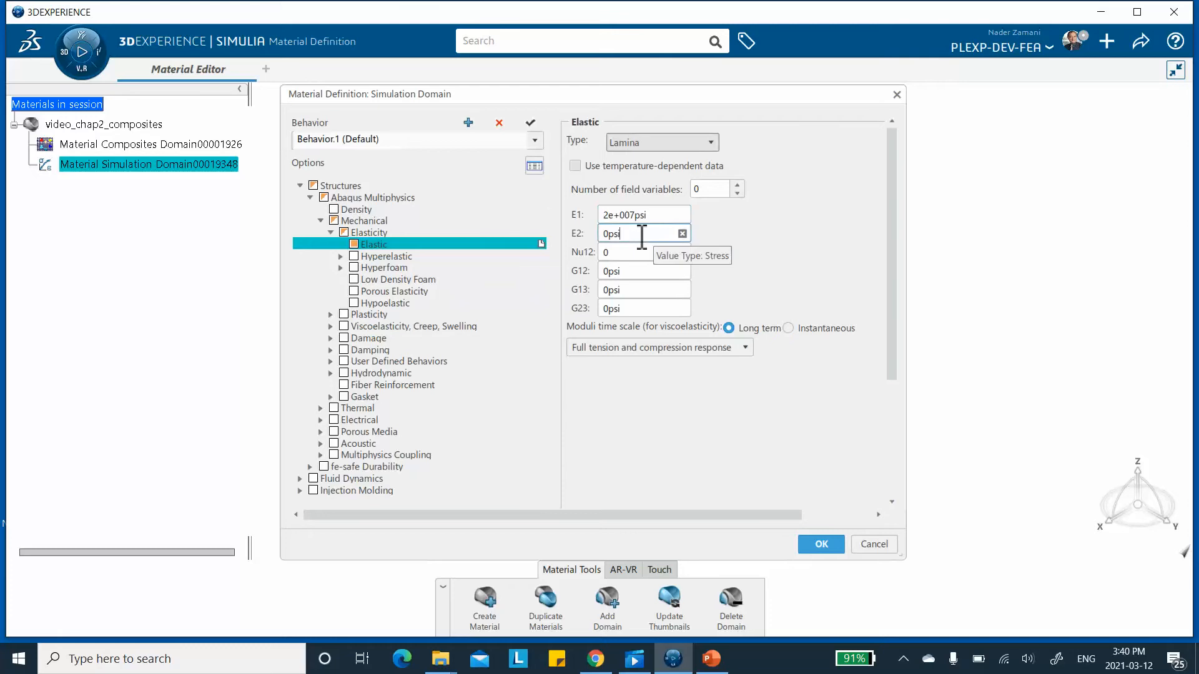
{"action": "double_click", "coordinate": [625, 236]}
{"action": "type", "text": "1."}
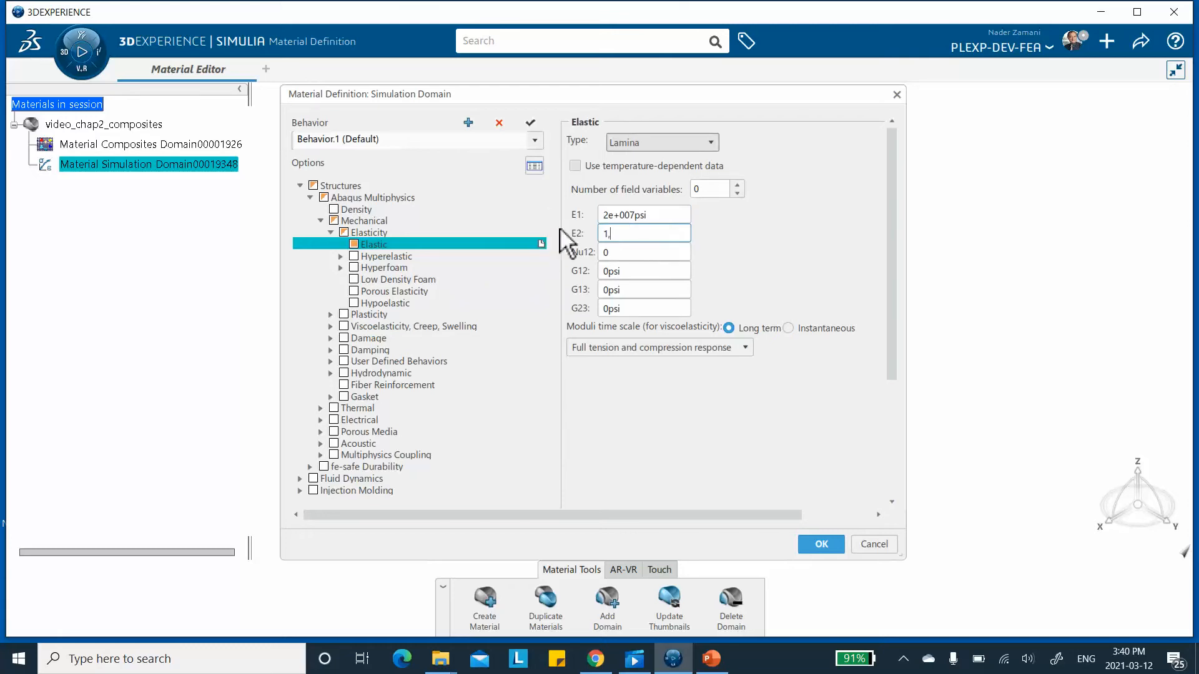
{"action": "type", "text": "2E6"}
{"action": "left_click", "coordinate": [619, 252]}
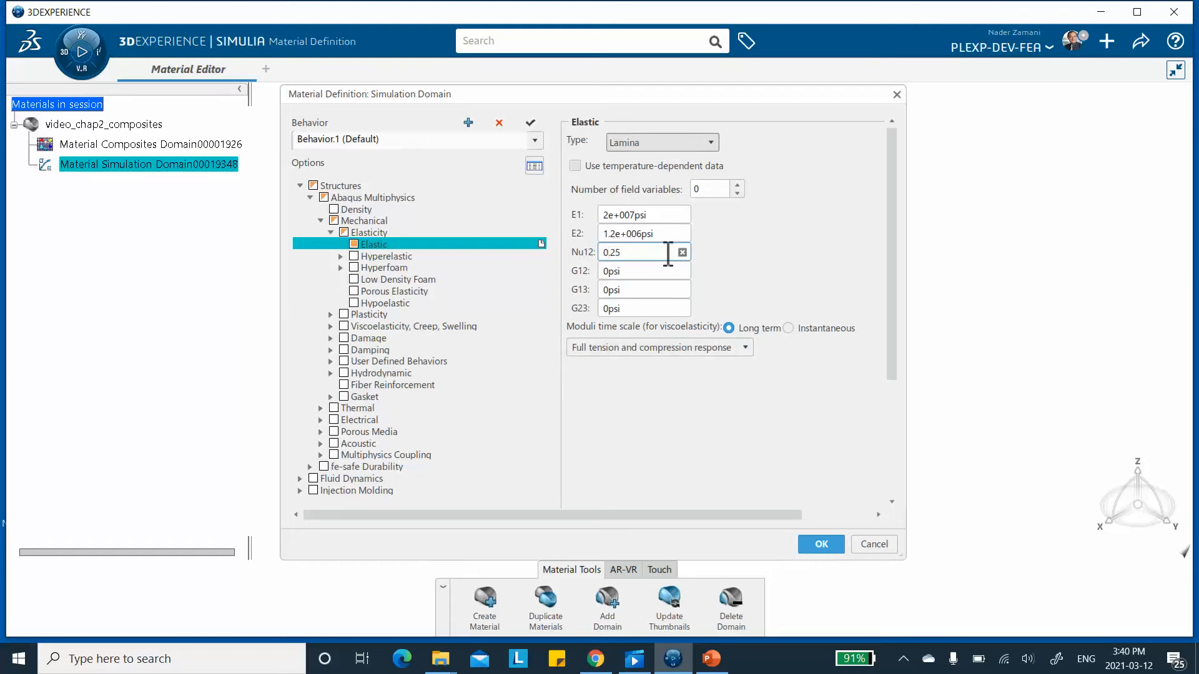
{"action": "key", "text": "Tab"}
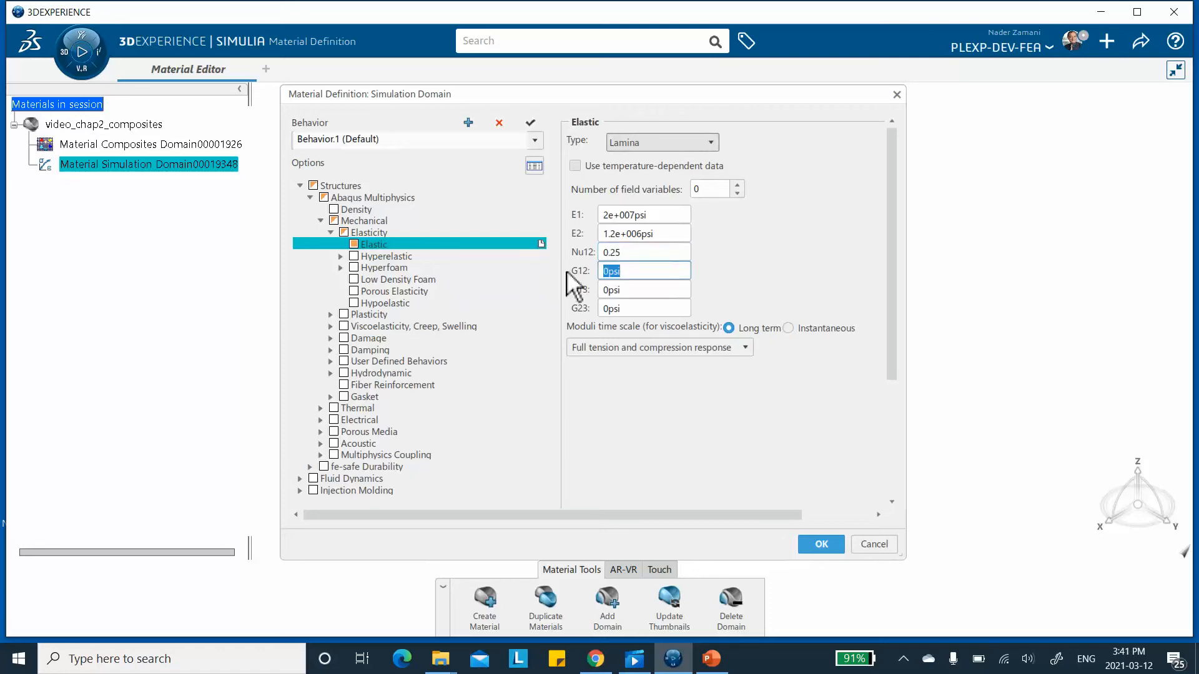
Set the lamina shear moduli G12 to 800000 psi, G13 to 400000 psi and G23 to 400000 psi
{"action": "type", "text": "800000"}
{"action": "key", "text": "Tab"}
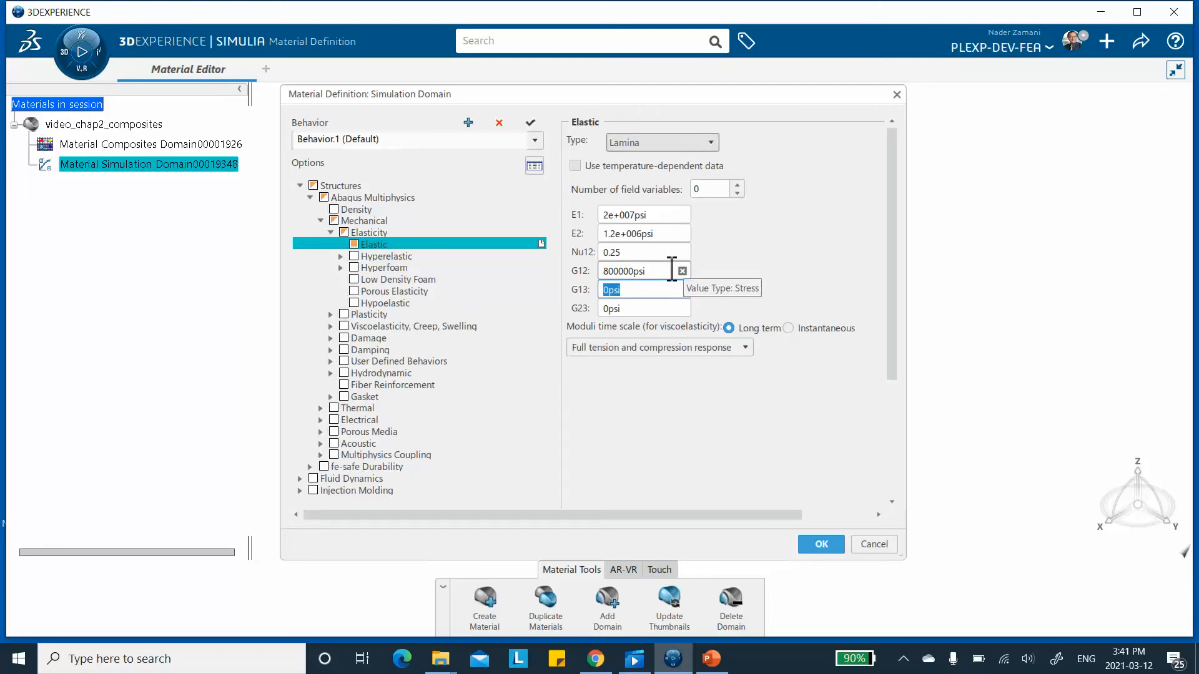
{"action": "type", "text": "400000"}
{"action": "left_click", "coordinate": [624, 309]}
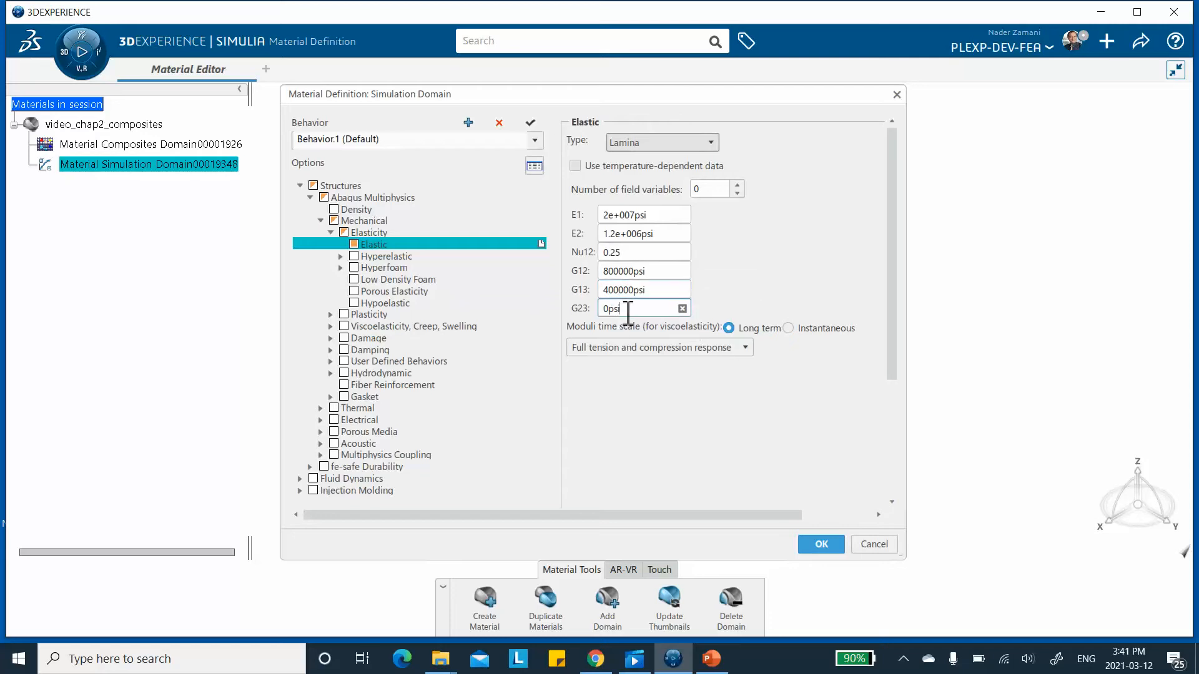
{"action": "left_click_drag", "start_coordinate": [612, 308], "coordinate": [584, 311]}
{"action": "type", "text": "400000"}
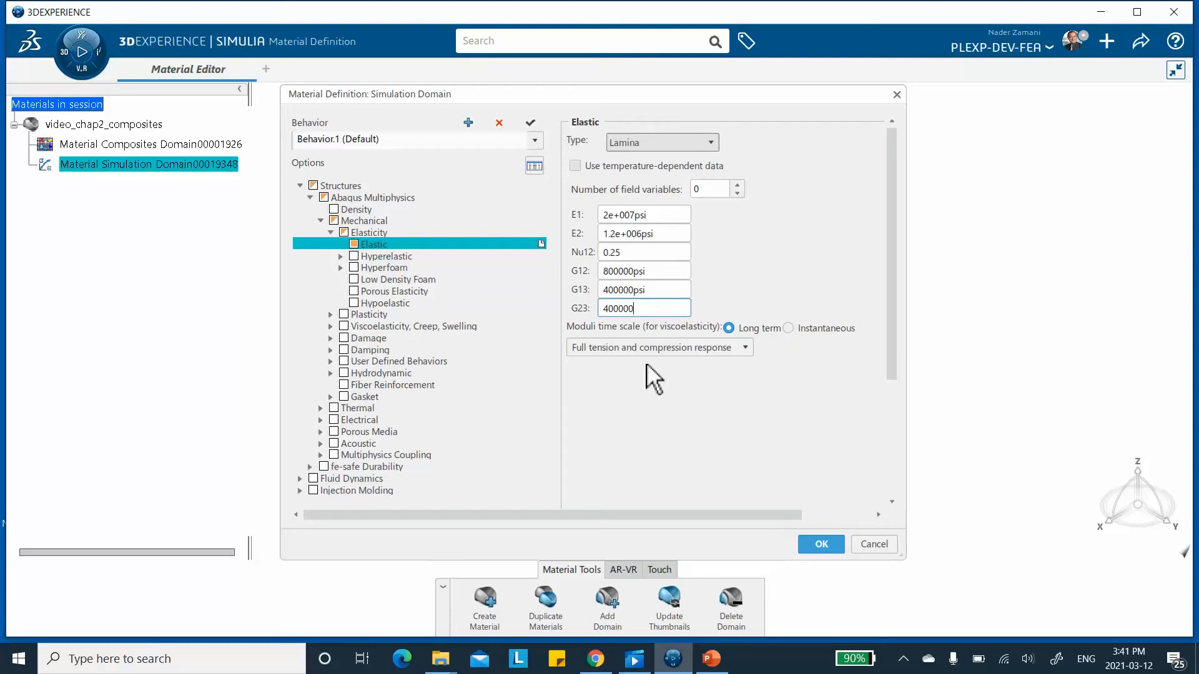
{"action": "left_click", "coordinate": [661, 271]}
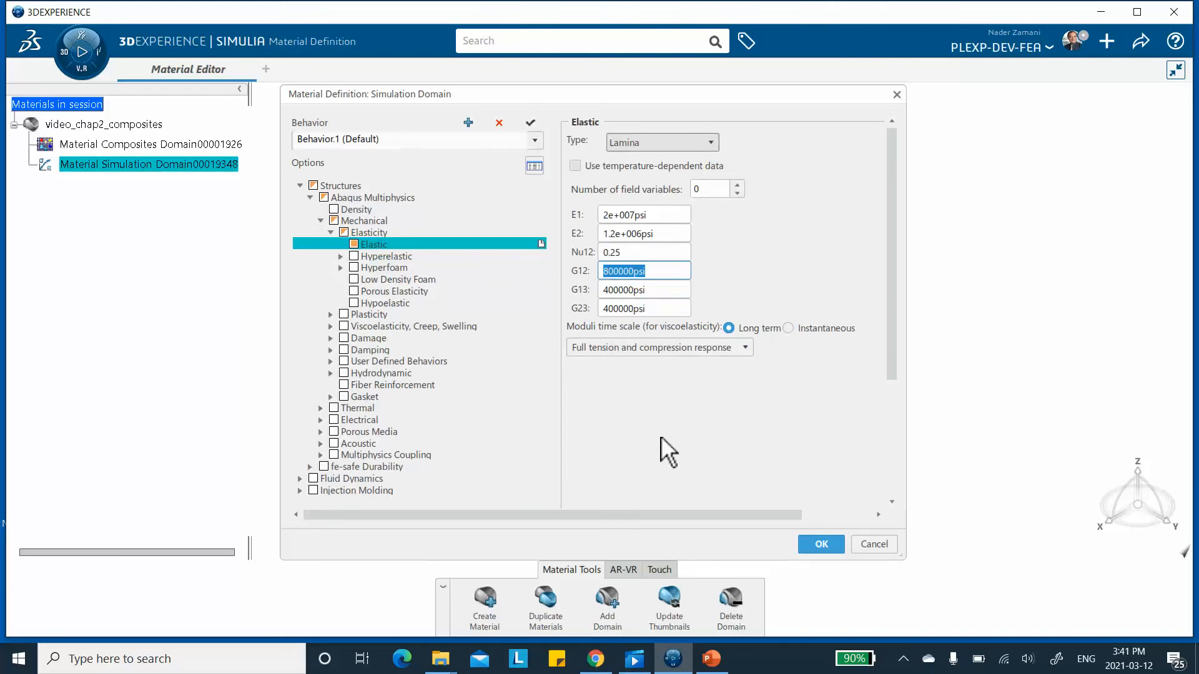
Check the strength properties table in PowerPoint, return to 3DEXPERIENCE and enable Hashin Damage for fiber-reinforced composites
{"action": "left_click", "coordinate": [702, 653]}
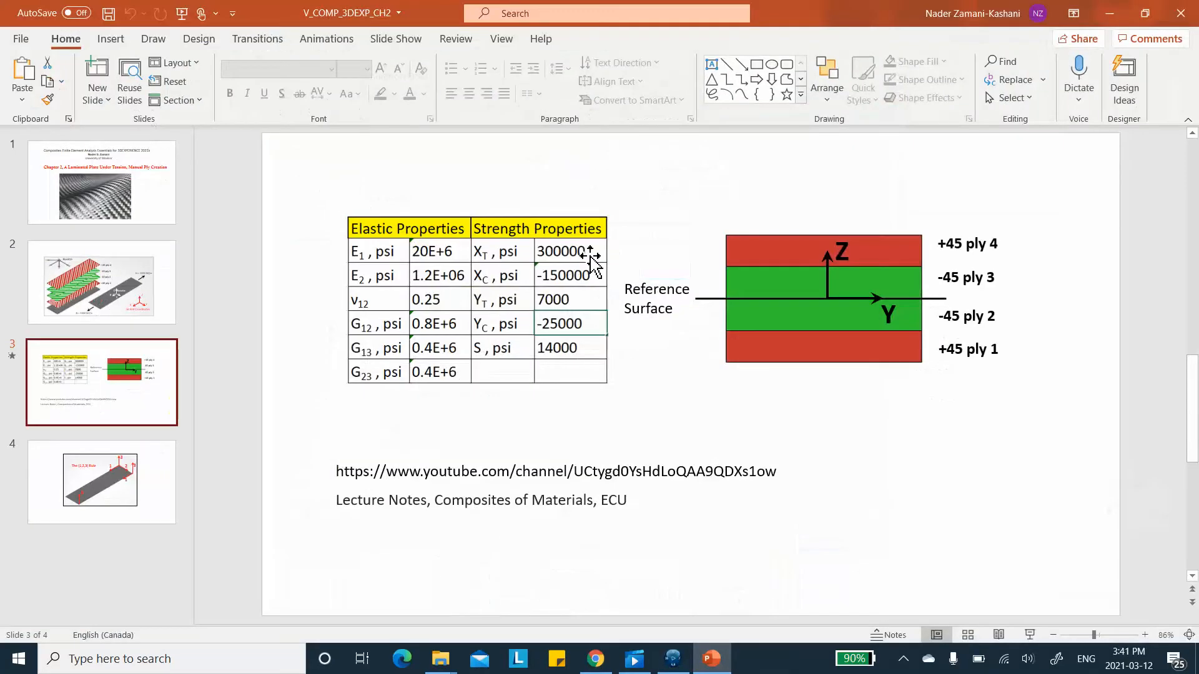
{"action": "left_click", "coordinate": [1115, 6]}
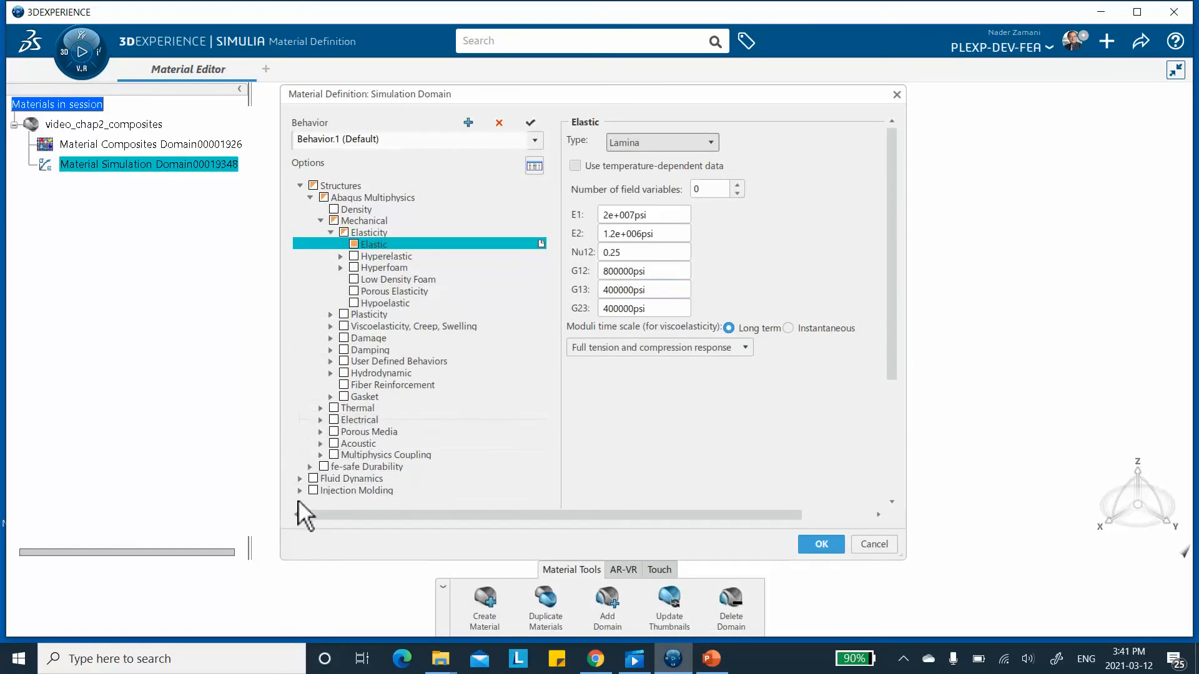
{"action": "mouse_move", "coordinate": [892, 257]}
{"action": "left_mouse_down"}
{"action": "mouse_move", "coordinate": [892, 362]}
{"action": "mouse_move", "coordinate": [899, 278]}
{"action": "left_mouse_up"}
{"action": "left_click", "coordinate": [332, 311]}
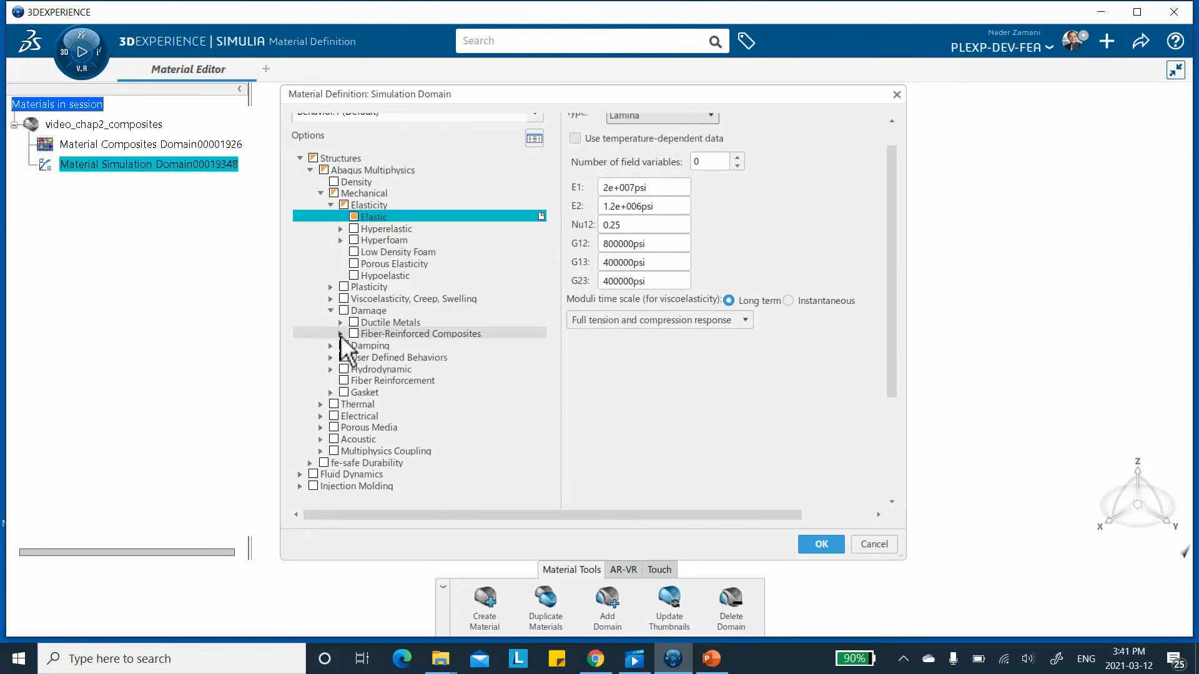
{"action": "left_click", "coordinate": [341, 335]}
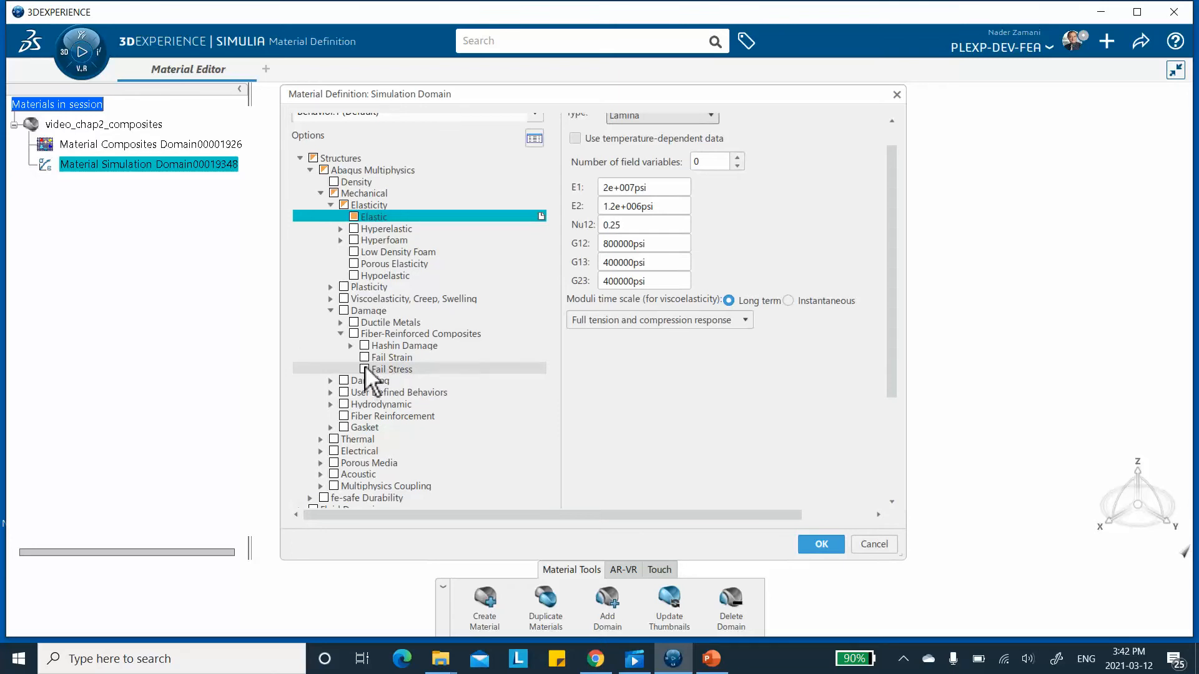
{"action": "left_click", "coordinate": [365, 346]}
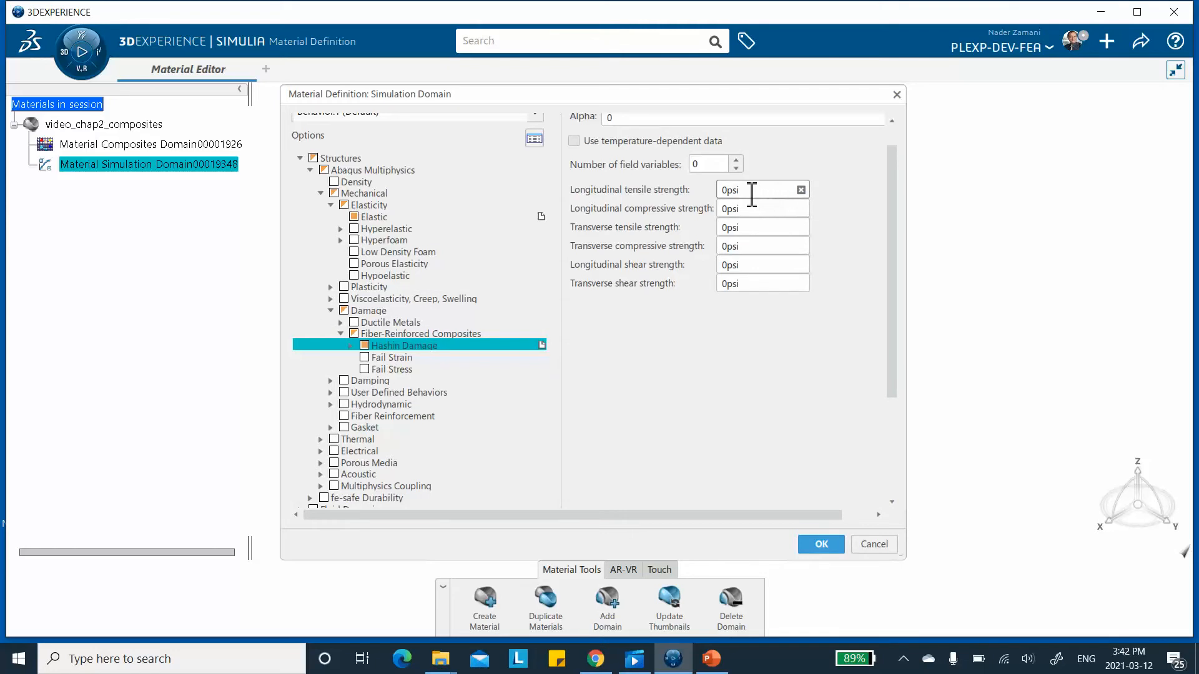
Consult the PowerPoint strength table, then set the Hashin longitudinal tensile strength to 300000 psi and longitudinal compressive strength to -150000 psi
{"action": "left_click", "coordinate": [712, 658]}
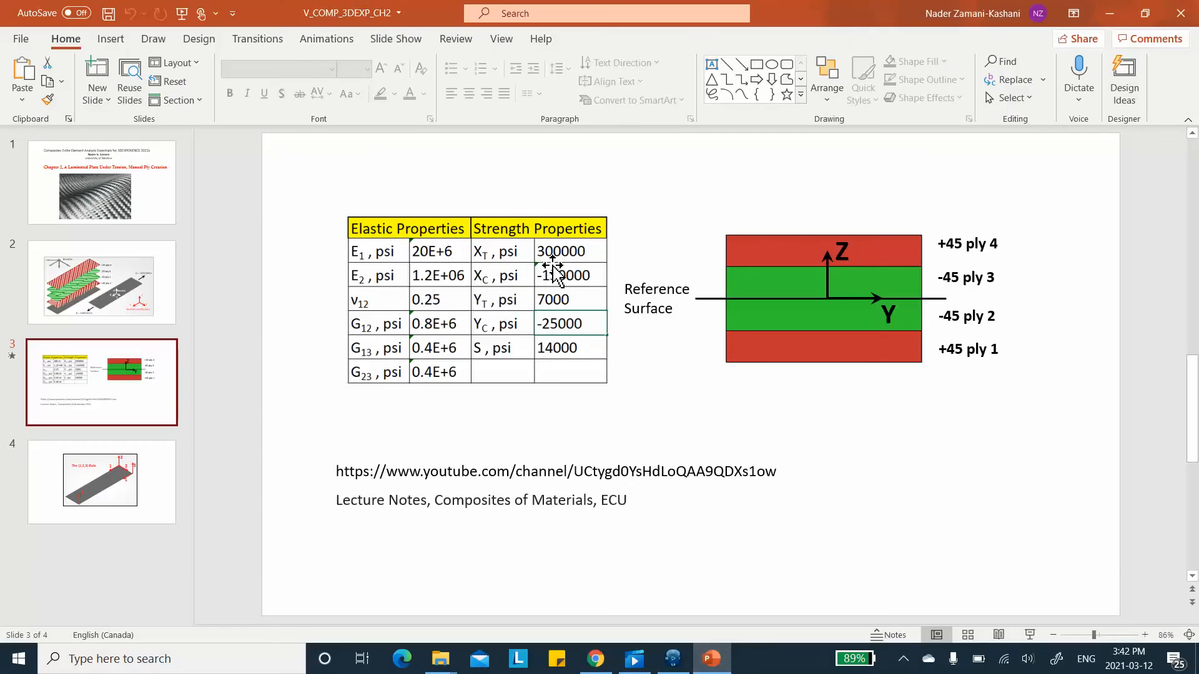
{"action": "left_click", "coordinate": [1110, 13]}
{"action": "double_click", "coordinate": [764, 189]}
{"action": "type", "text": "300000"}
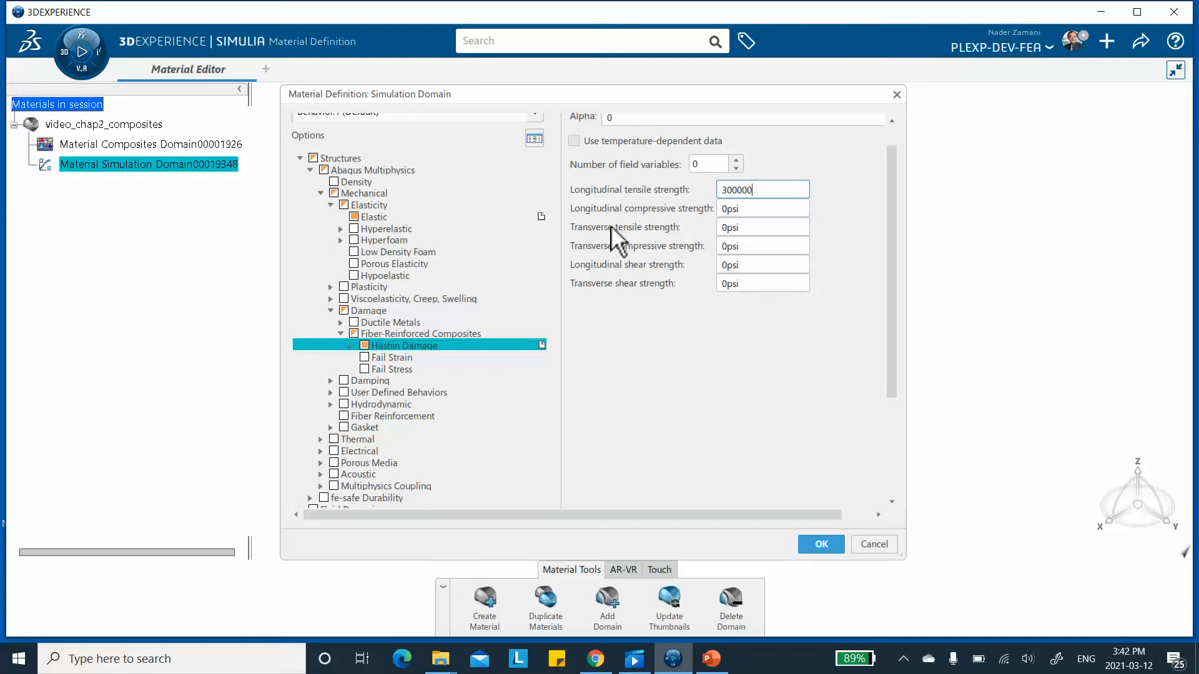
{"action": "double_click", "coordinate": [751, 208]}
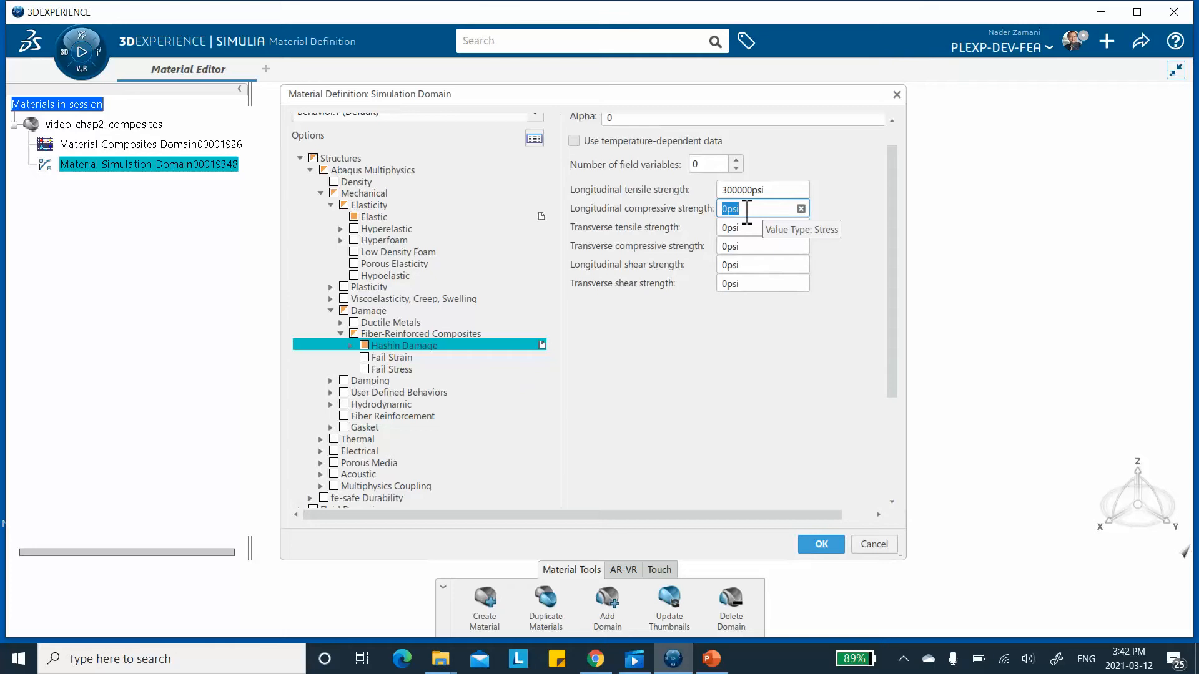
{"action": "type", "text": "-150000"}
Recheck the PowerPoint strength table and set the transverse tensile strength to 7000 psi and transverse compressive strength to -25000 psi
{"action": "left_click", "coordinate": [754, 227]}
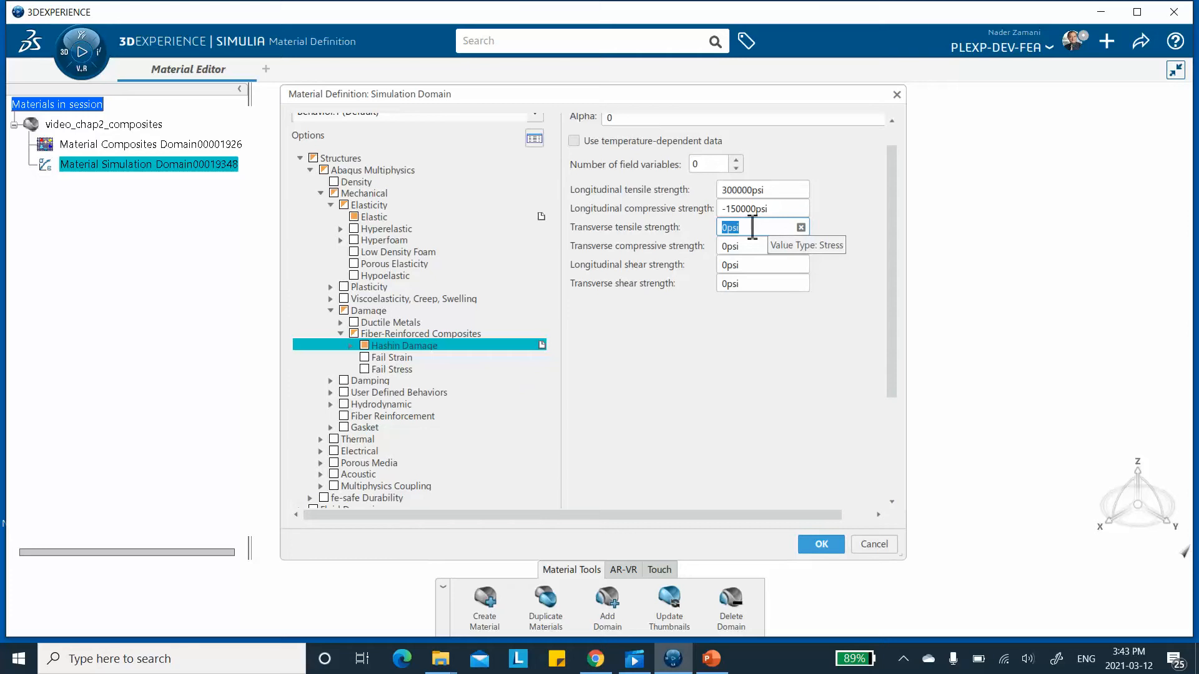
{"action": "left_click", "coordinate": [712, 662]}
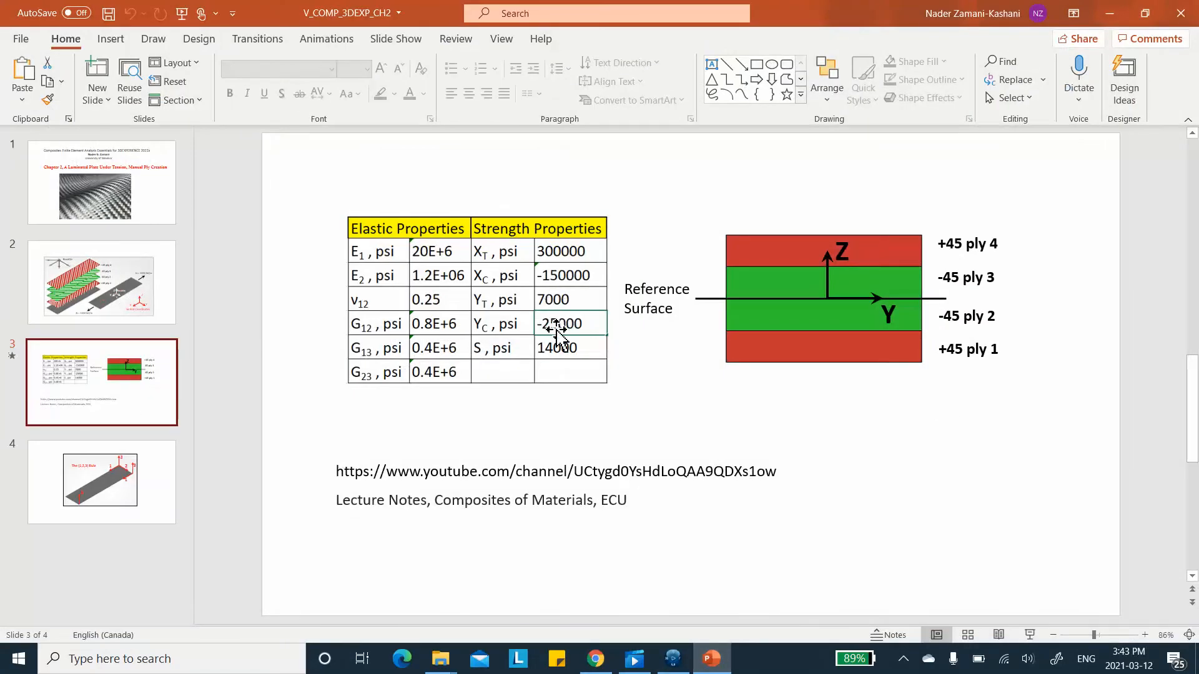
{"action": "left_click", "coordinate": [1109, 13]}
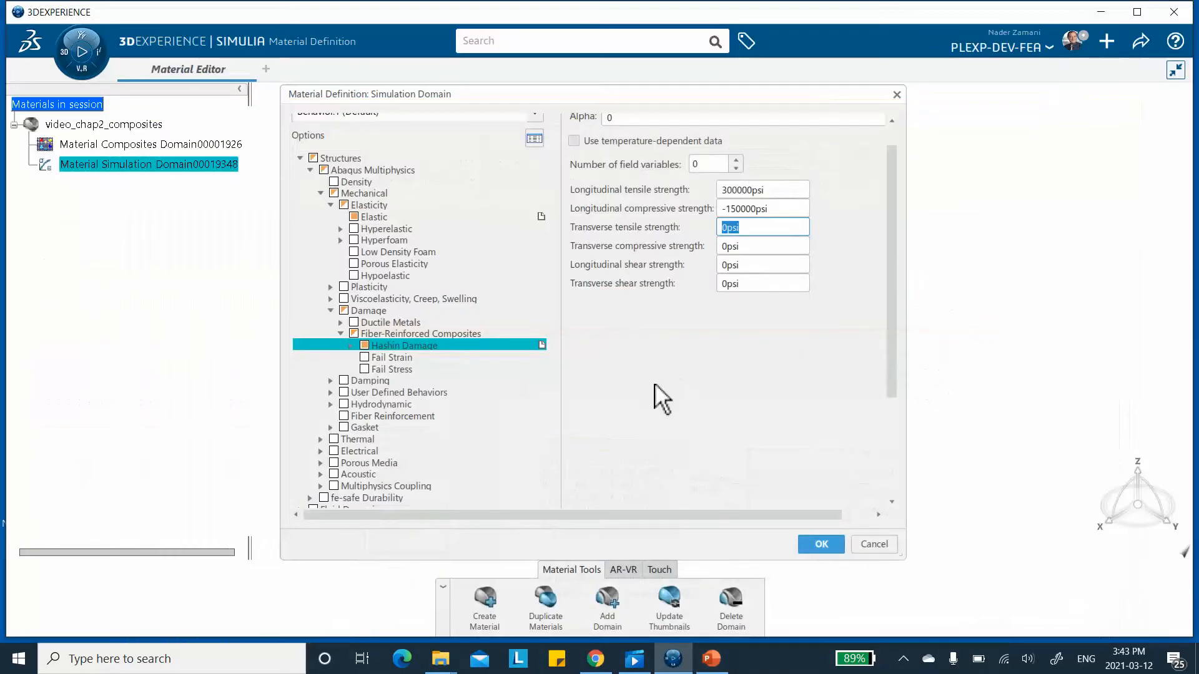
{"action": "type", "text": "7000"}
{"action": "left_click", "coordinate": [762, 247]}
{"action": "type", "text": "-25"}
{"action": "type", "text": "000"}
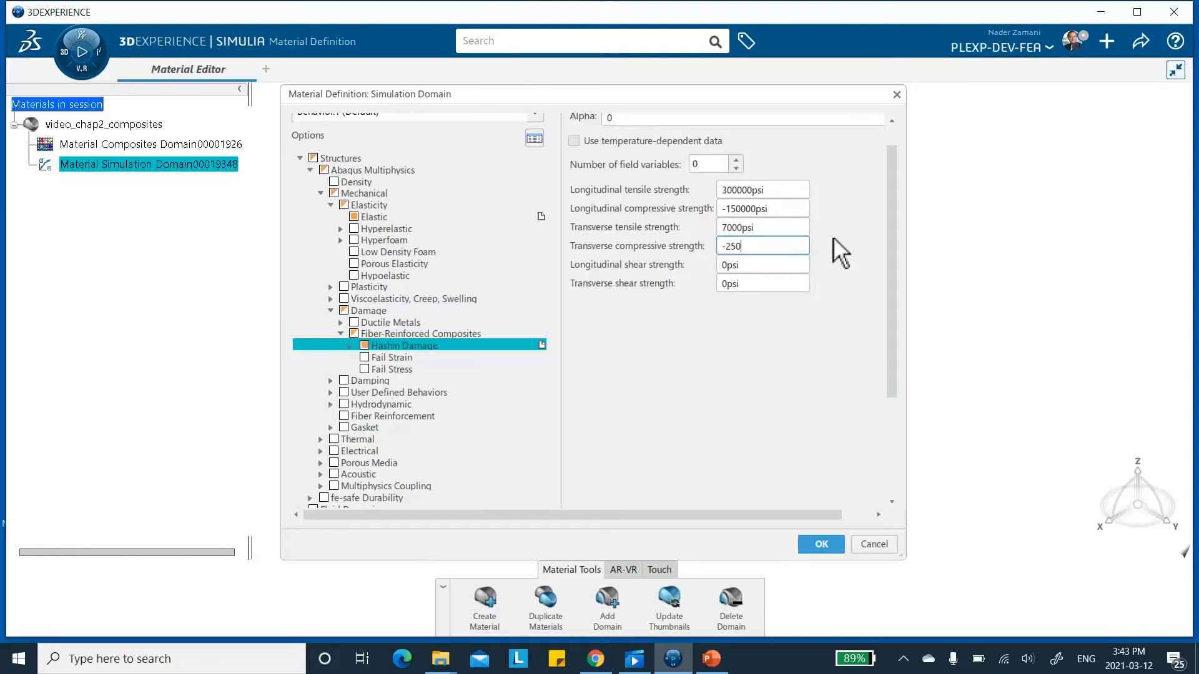
Look up the shear strength S in the PowerPoint table and set the longitudinal shear strength to 14000 psi
{"action": "left_click", "coordinate": [758, 265]}
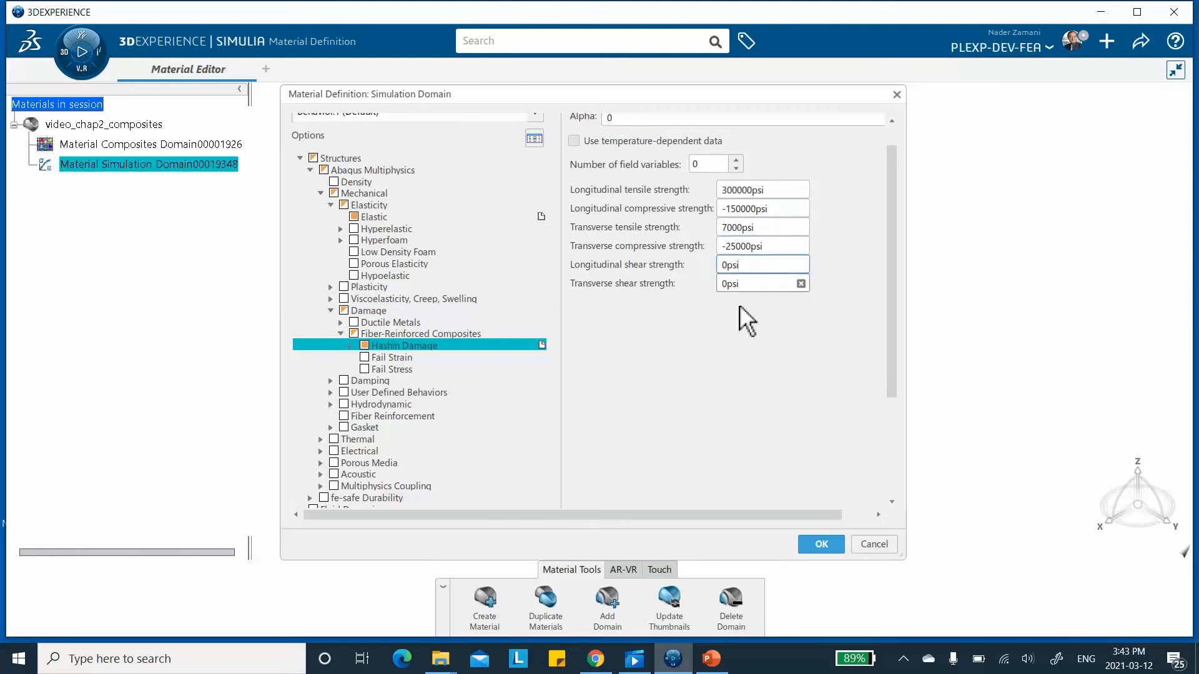
{"action": "left_click", "coordinate": [710, 659]}
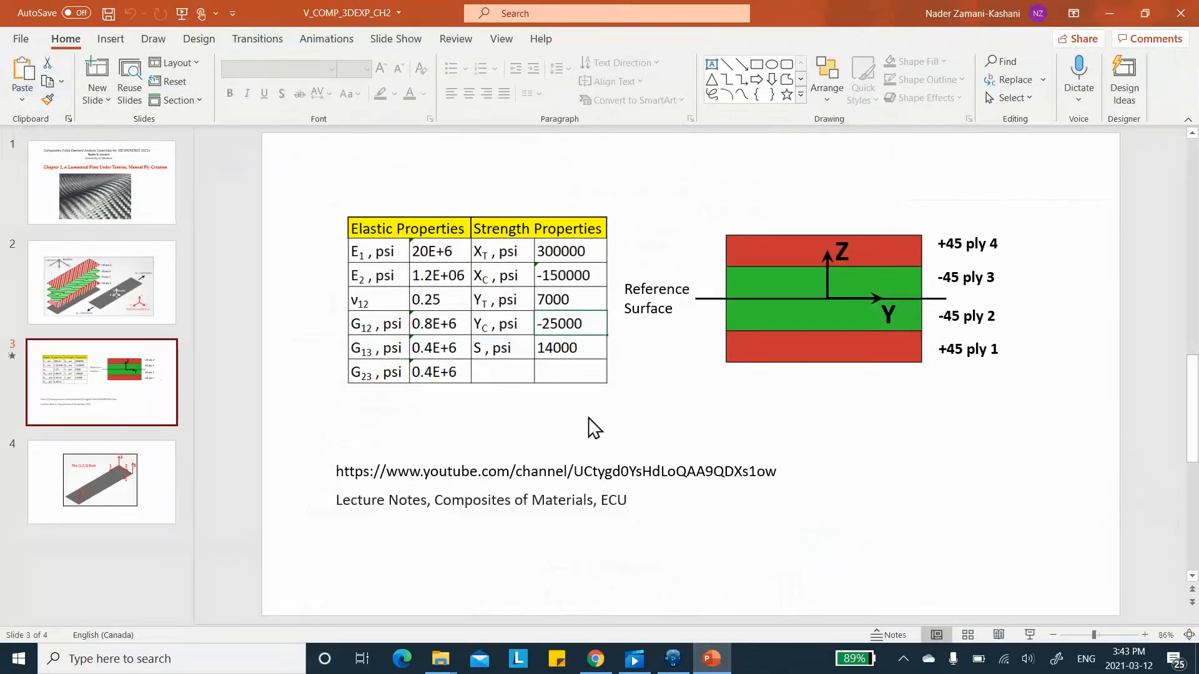
{"action": "left_click", "coordinate": [1110, 13]}
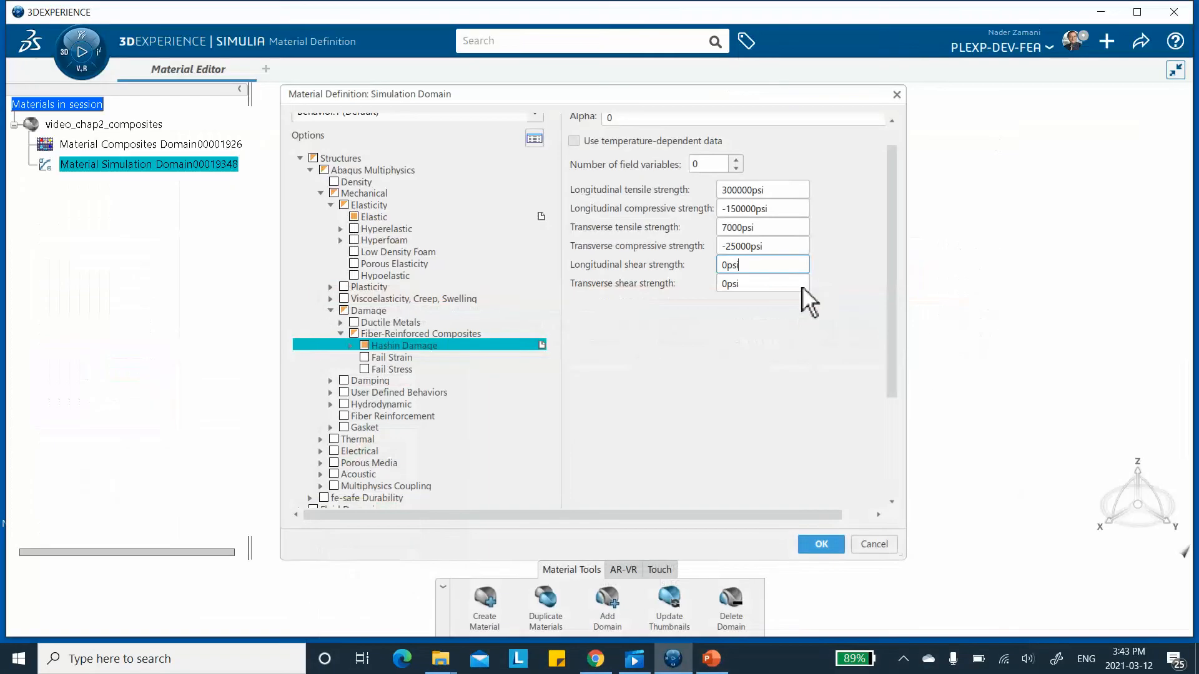
{"action": "double_click", "coordinate": [752, 264]}
{"action": "type", "text": "14000"}
{"action": "key", "text": "Tab"}
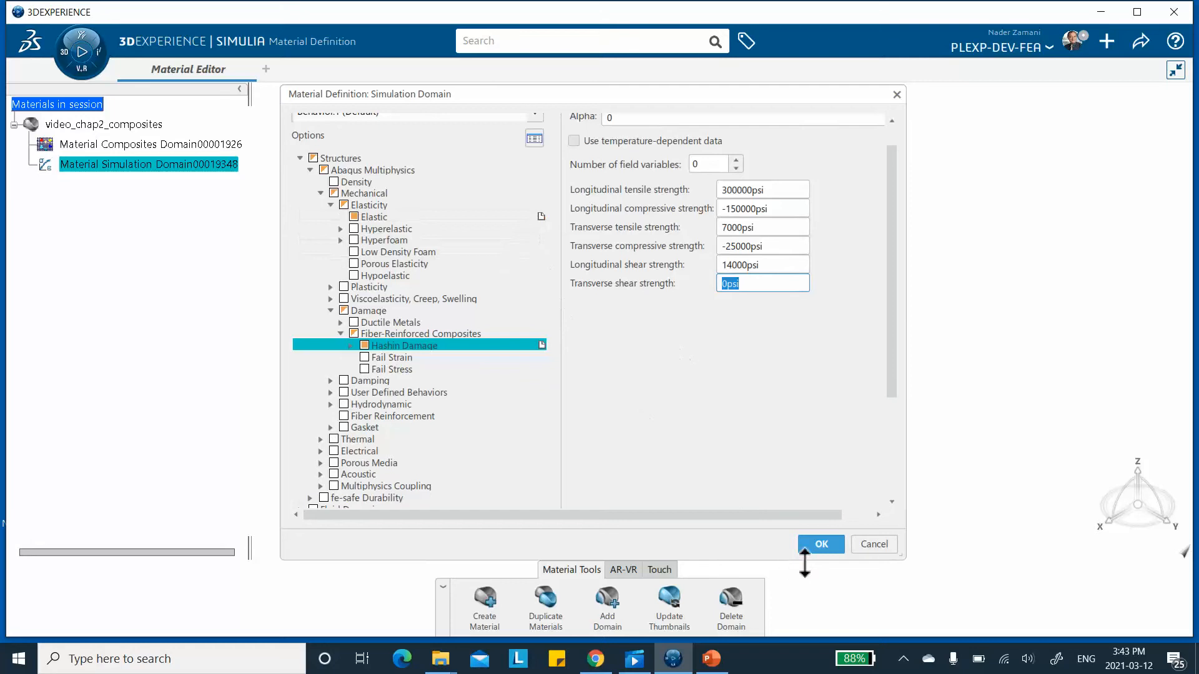
Submit the simulation domain data and expand the domain data validation details to examine the reported issues
{"action": "left_click", "coordinate": [822, 544]}
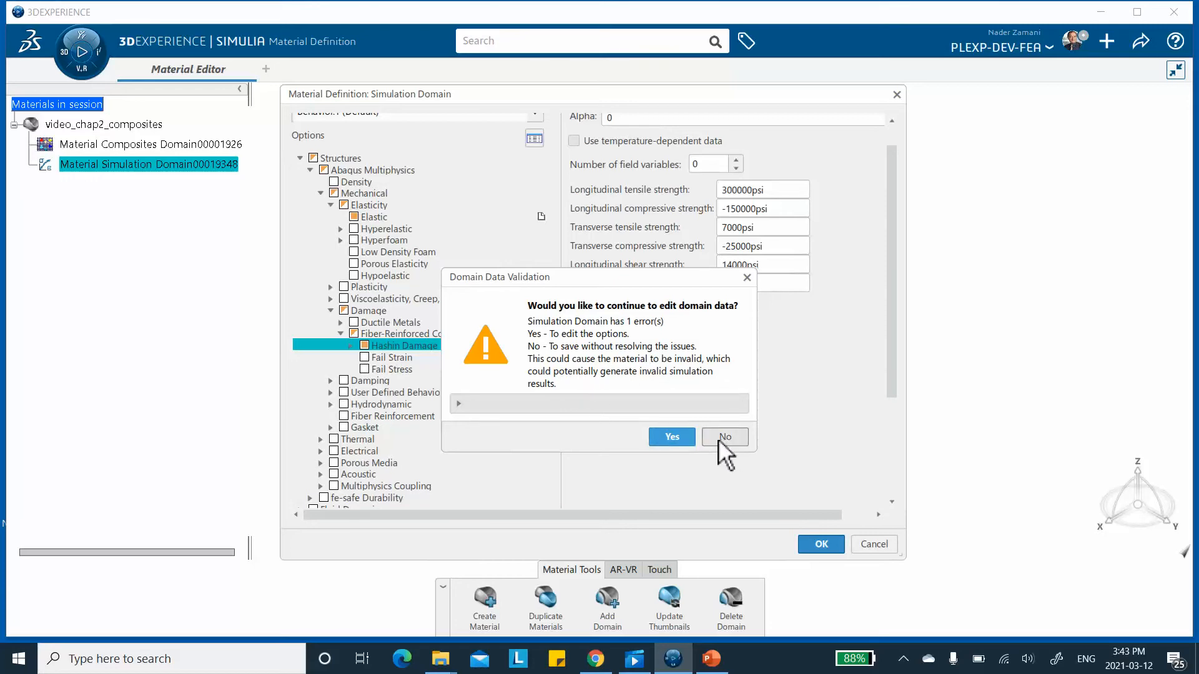
{"action": "left_click", "coordinate": [455, 403]}
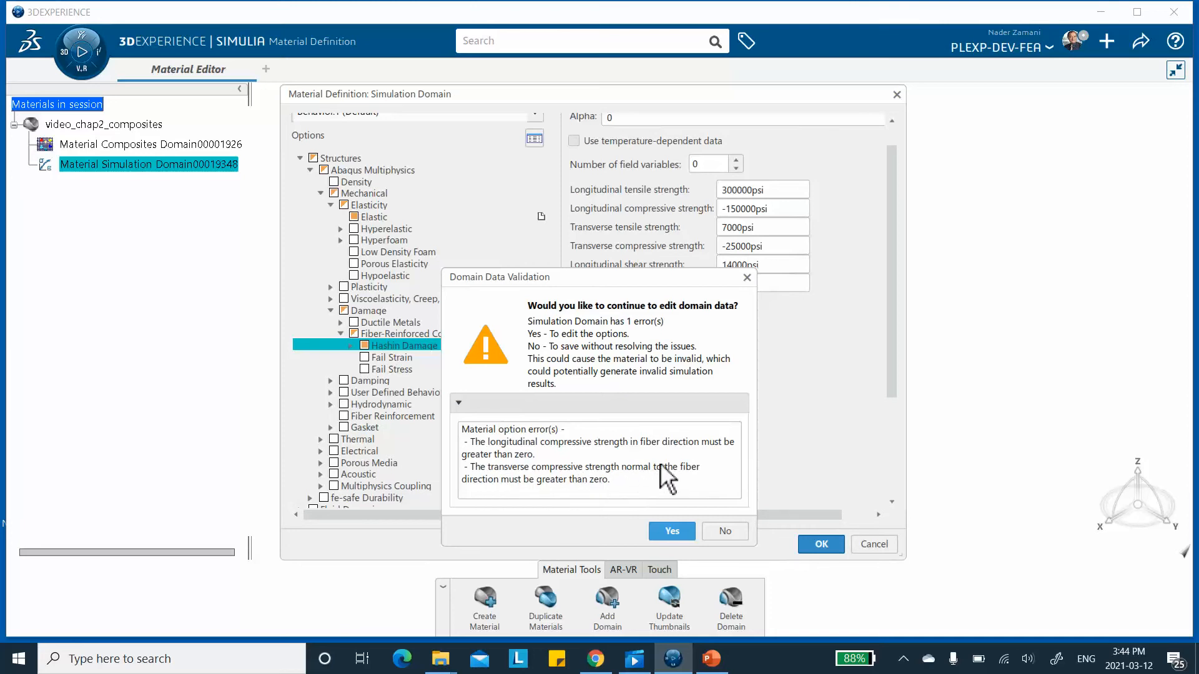
Save the simulation domain without resolving the reported issues, and review the composite domain's settings
{"action": "left_click", "coordinate": [728, 531]}
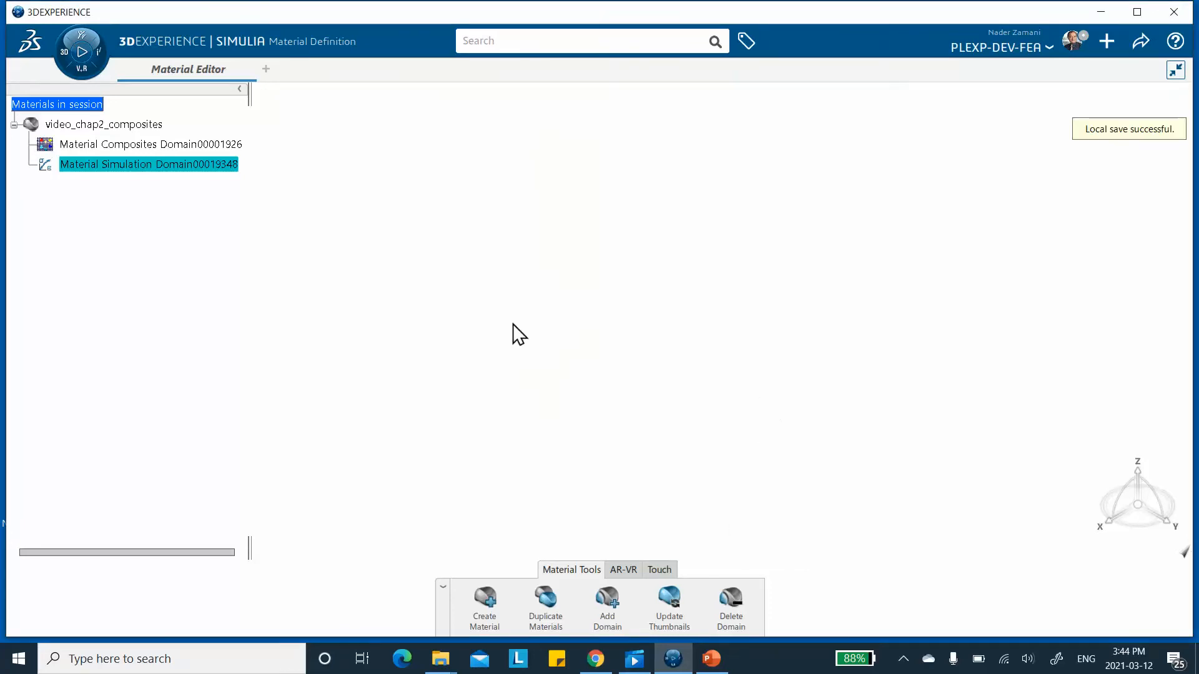
{"action": "double_click", "coordinate": [122, 145]}
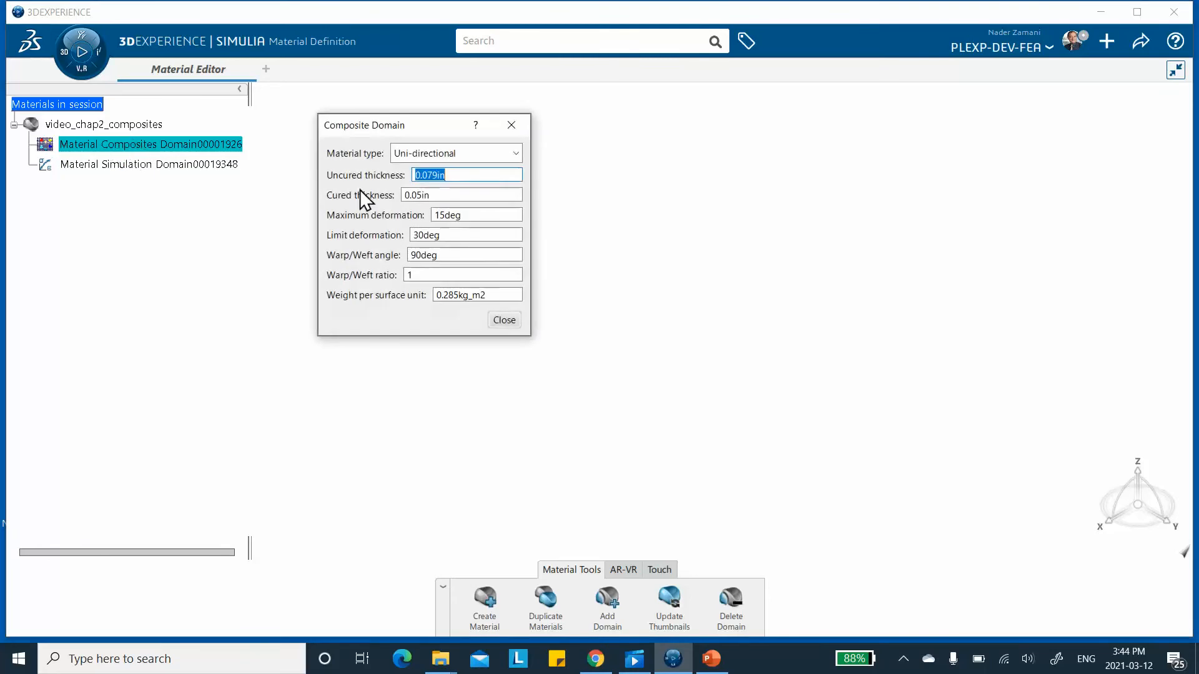
{"action": "left_click", "coordinate": [504, 320]}
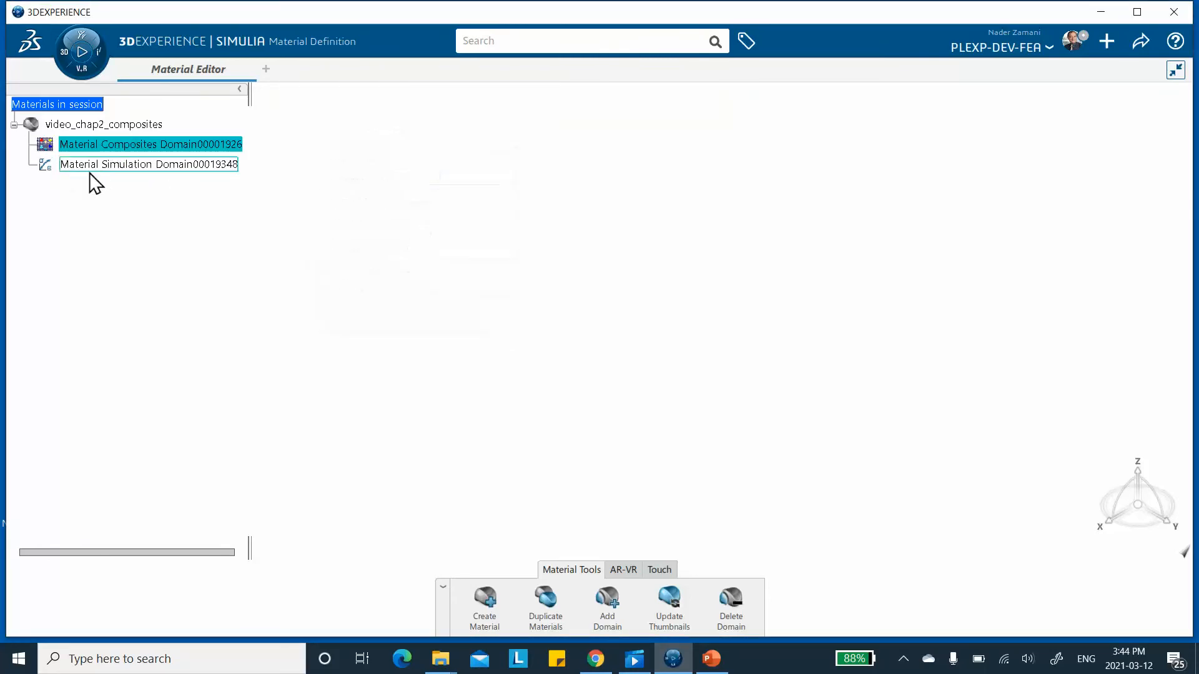
Reopen the simulation domain and replace the Hashin Damage option with Fail Stress under Fiber-Reinforced Composites
{"action": "double_click", "coordinate": [129, 165]}
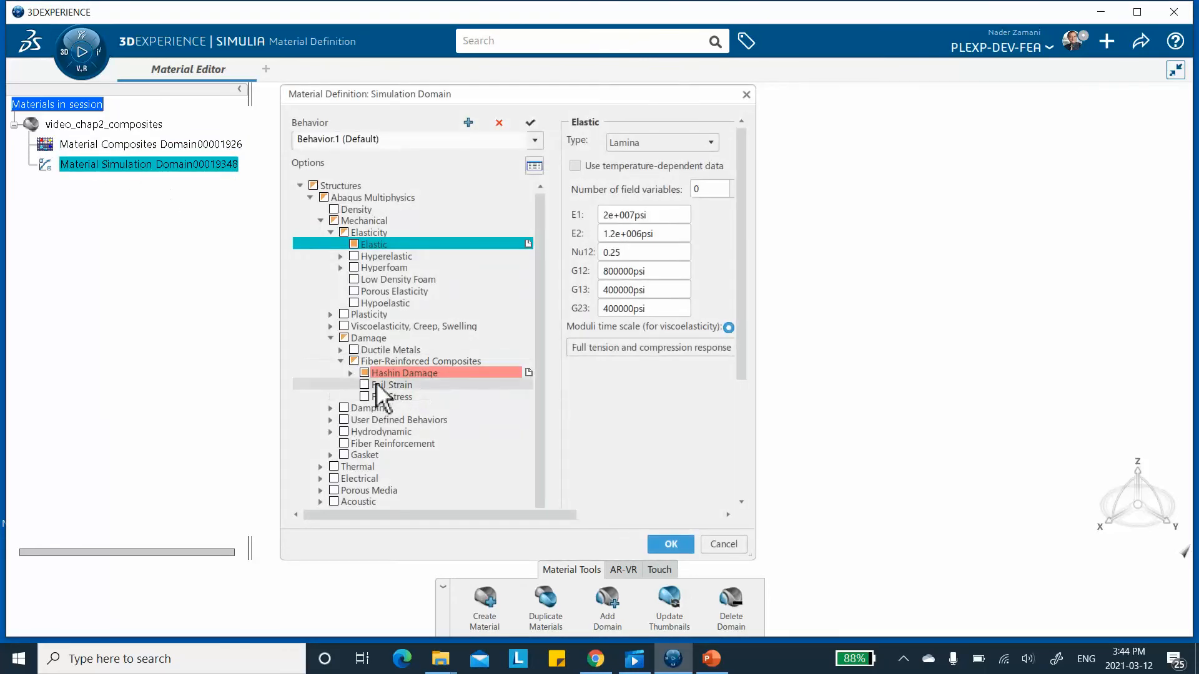
{"action": "left_click", "coordinate": [529, 372]}
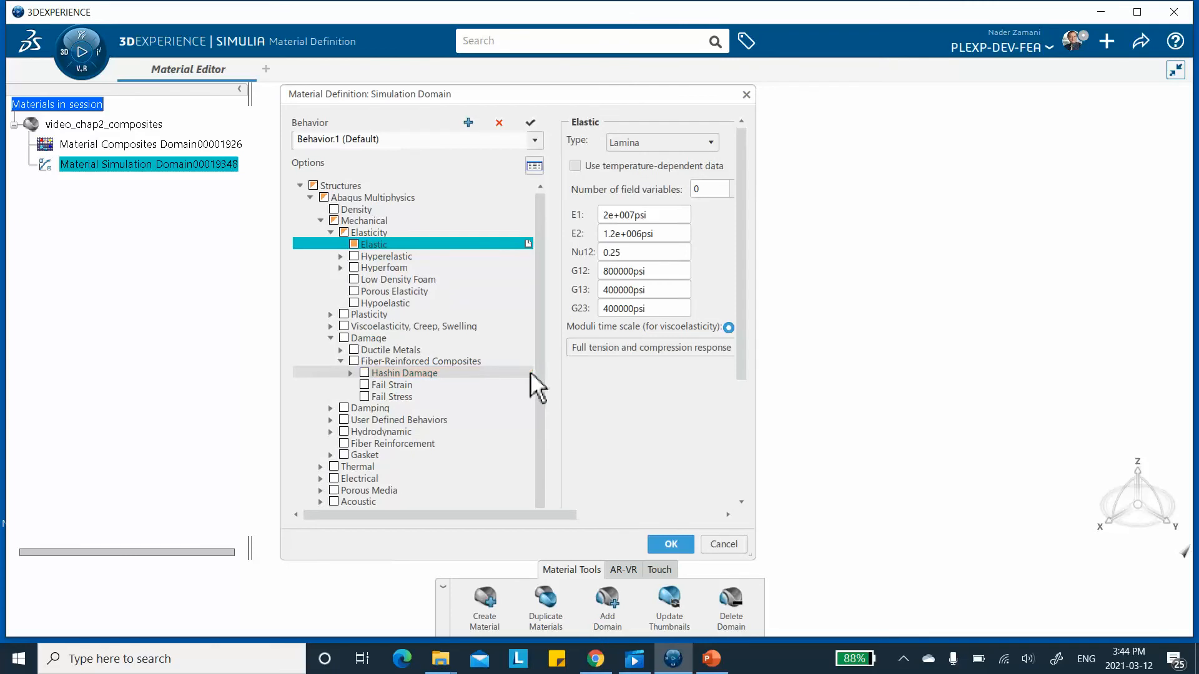
{"action": "left_click", "coordinate": [365, 397]}
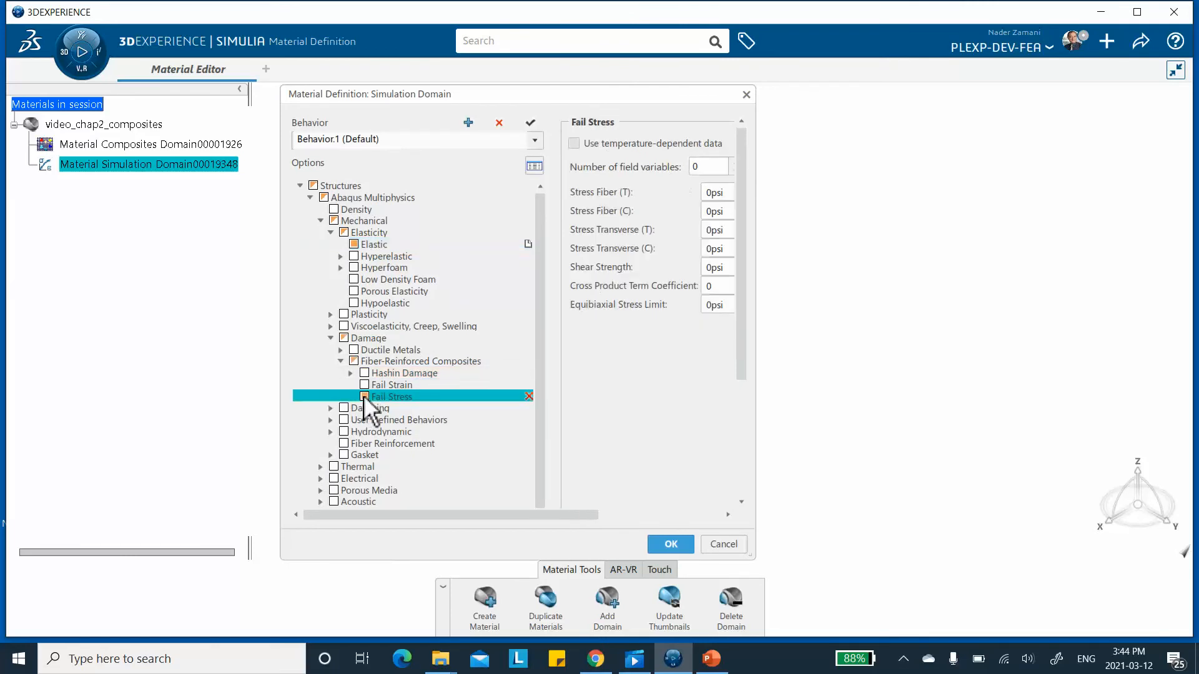
Set the Fail Stress fiber strengths to 300000 psi in tension and -150000 psi in compression
{"action": "left_click_drag", "start_coordinate": [757, 192], "coordinate": [941, 206]}
{"action": "double_click", "coordinate": [757, 197]}
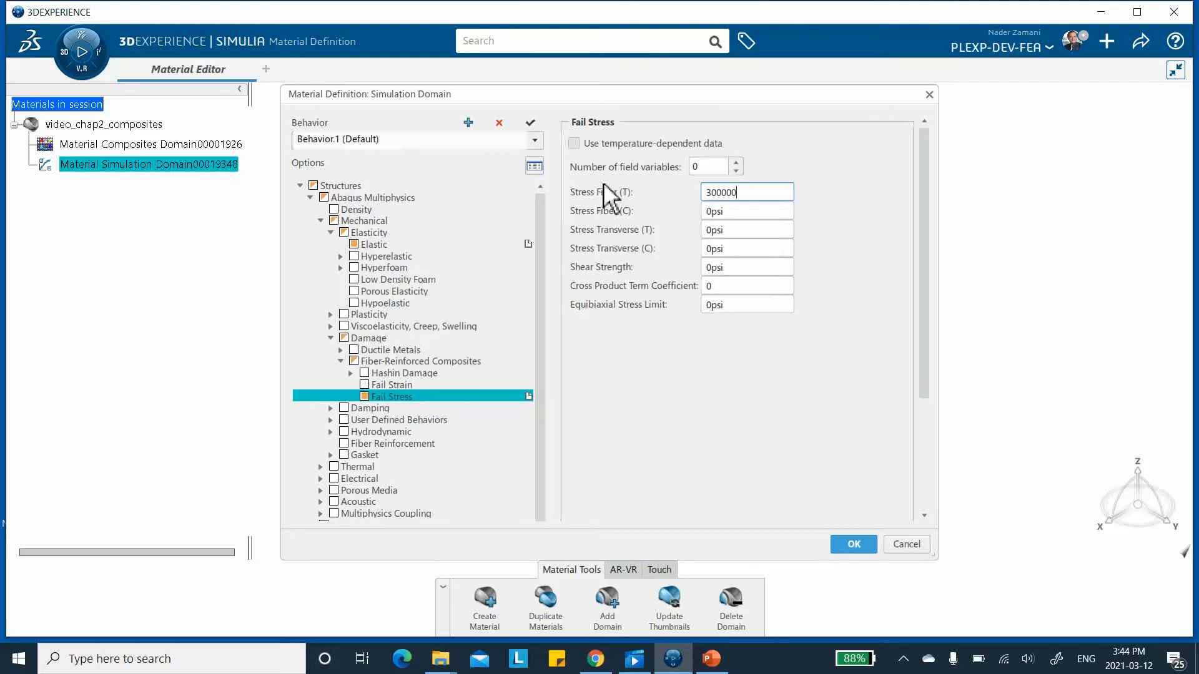
{"action": "key", "text": "Tab"}
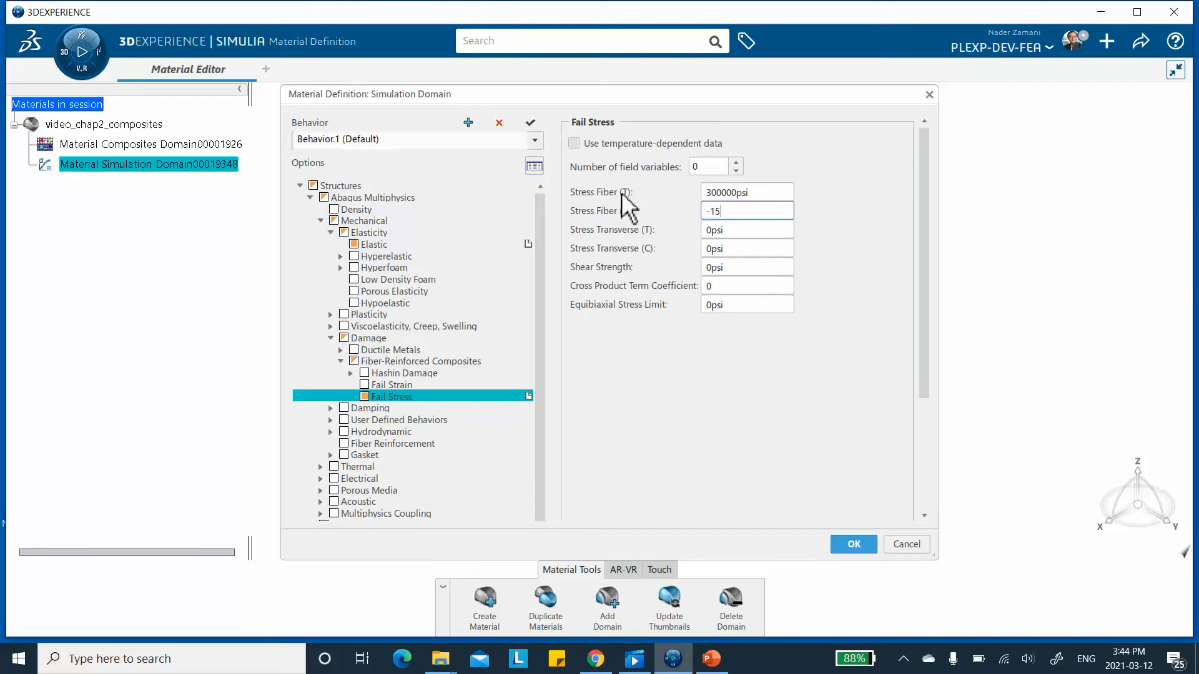
{"action": "type", "text": "-150000"}
{"action": "key", "text": "Tab"}
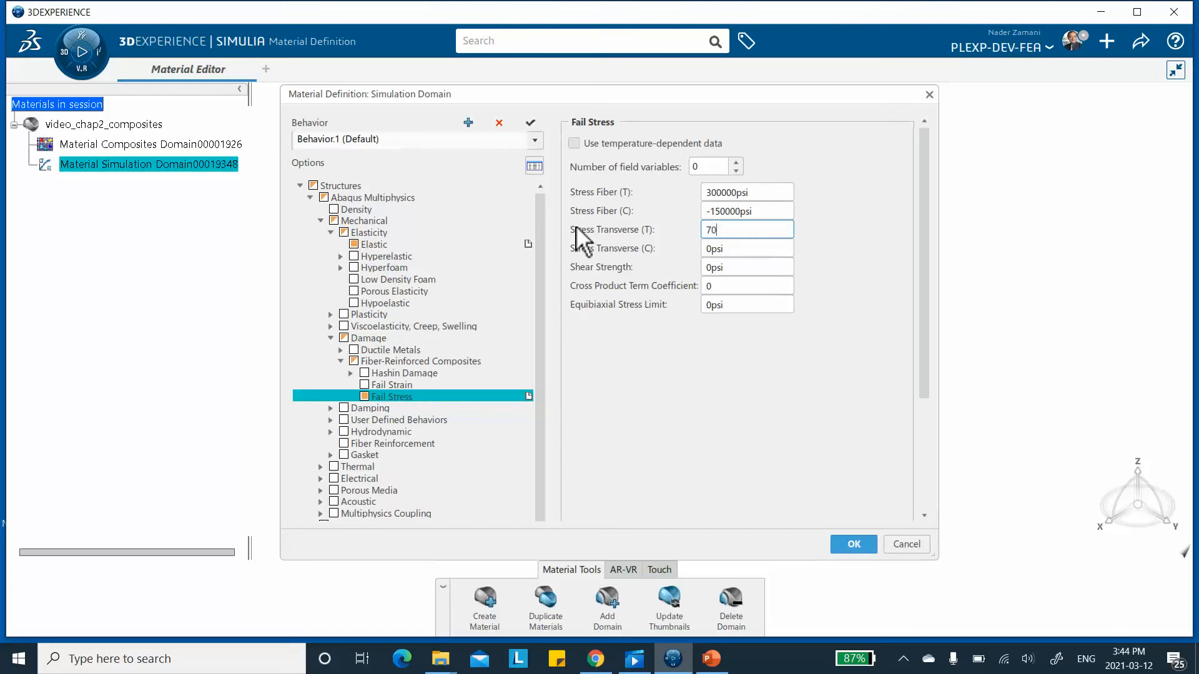
Set the Fail Stress transverse strengths to 7000 psi in tension and -25000 psi in compression
{"action": "type", "text": "7000"}
{"action": "key", "text": "Tab"}
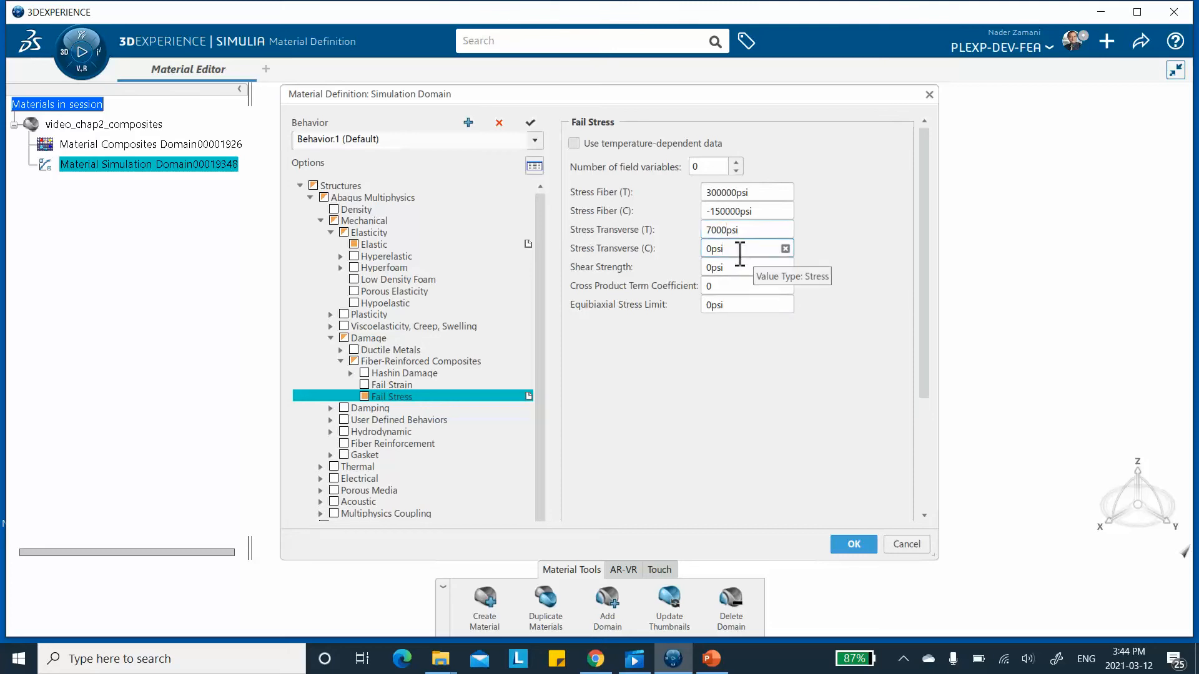
{"action": "type", "text": "-2"}
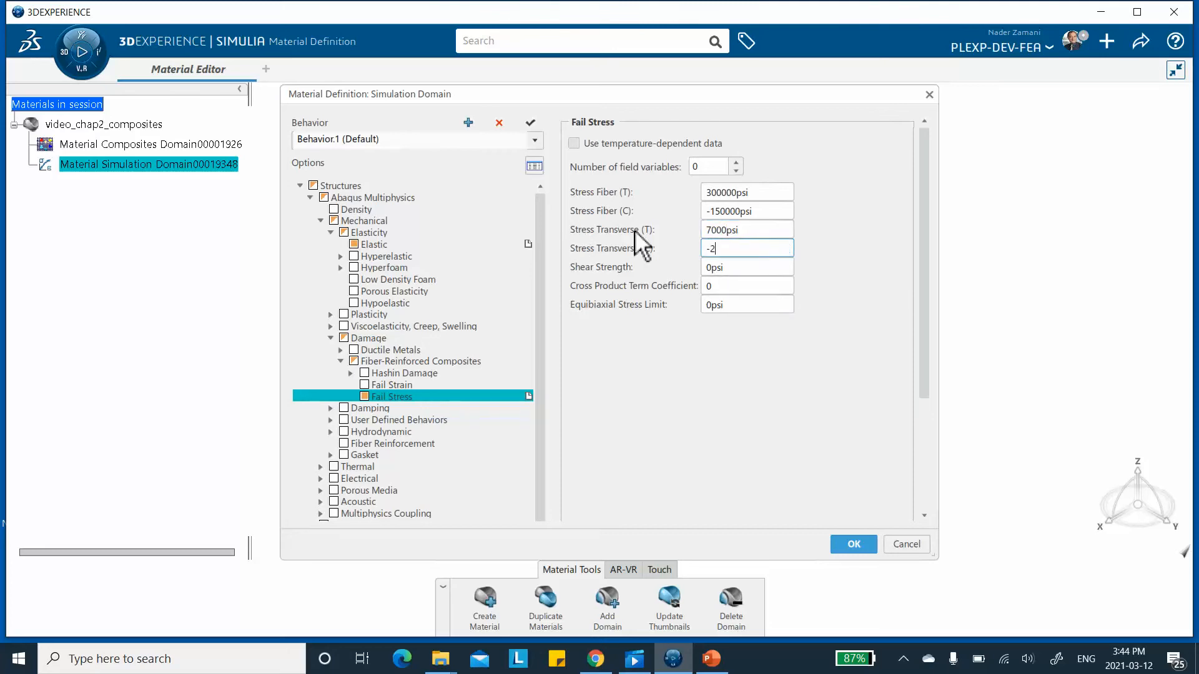
{"action": "type", "text": "5000"}
{"action": "key", "text": "Tab"}
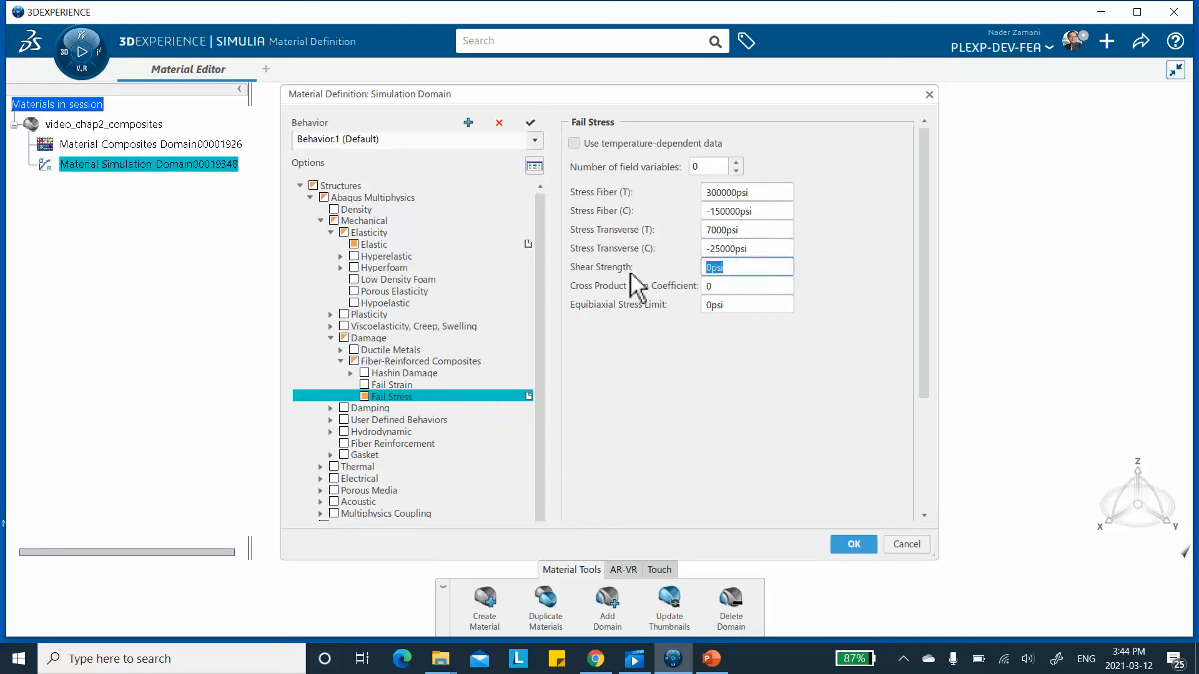
Set the Fail Stress shear strength to 14000 psi and check it against the PowerPoint strength table
{"action": "type", "text": "14000"}
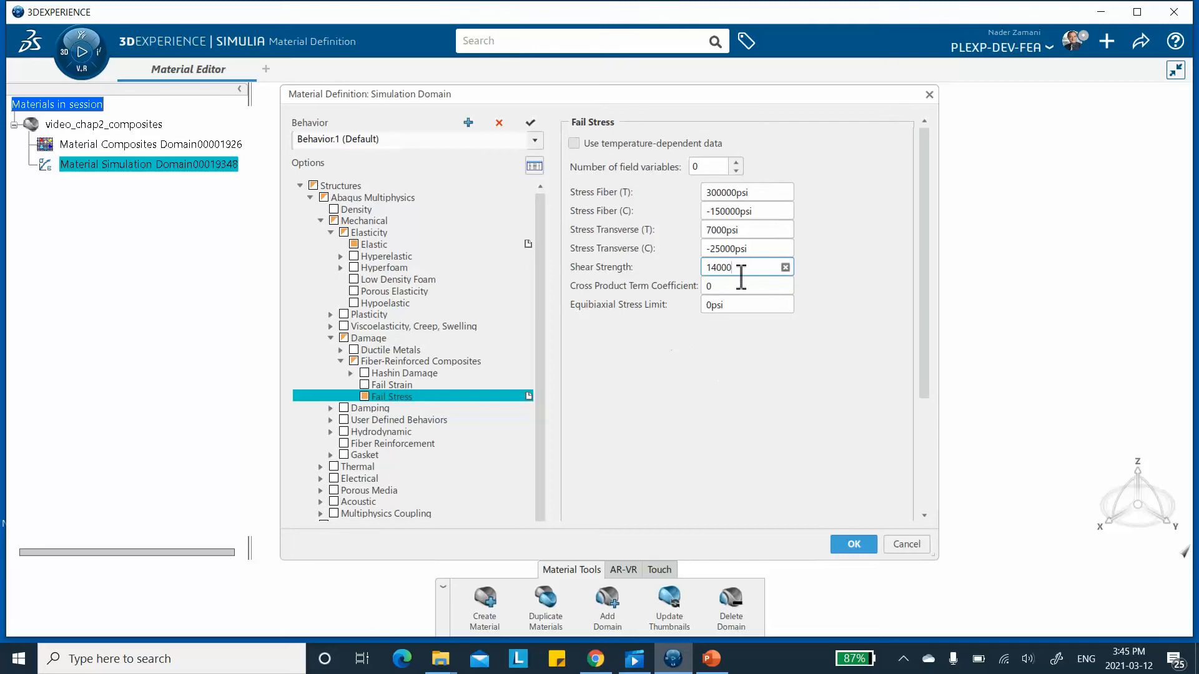
{"action": "left_click", "coordinate": [712, 658]}
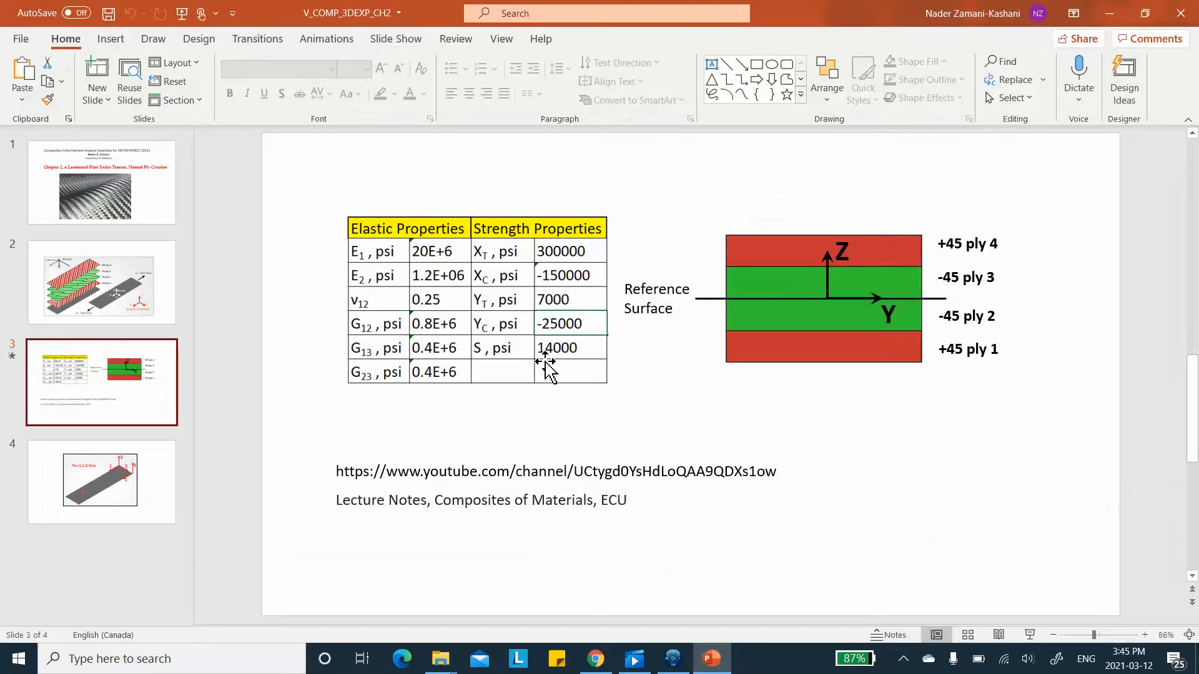
{"action": "left_click", "coordinate": [1110, 13]}
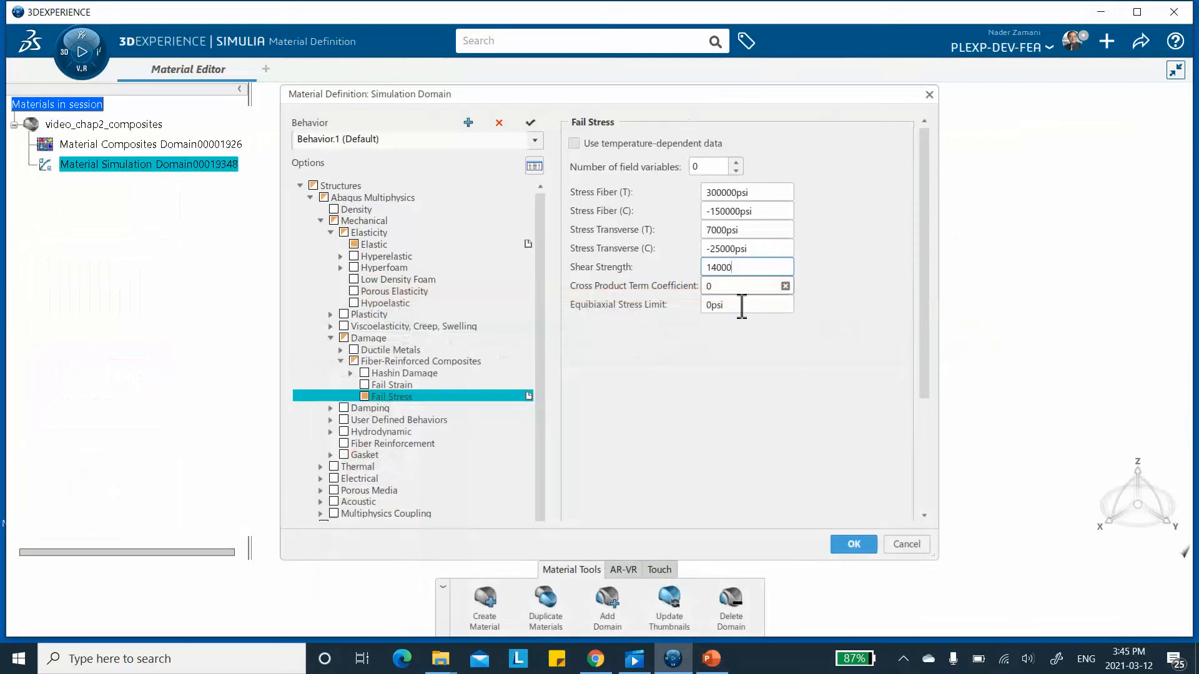
Accept the simulation domain definition and save the video_chap2_composites material
{"action": "left_click", "coordinate": [854, 543]}
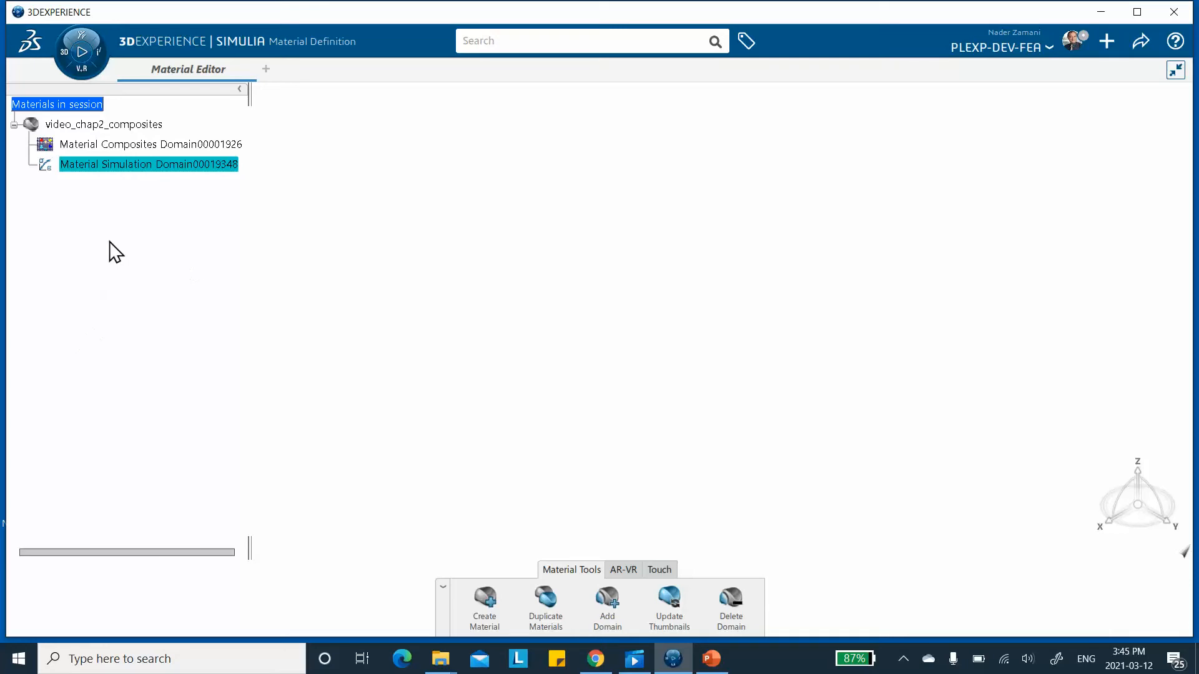
{"action": "left_click", "coordinate": [1143, 44]}
{"action": "left_click", "coordinate": [1064, 75]}
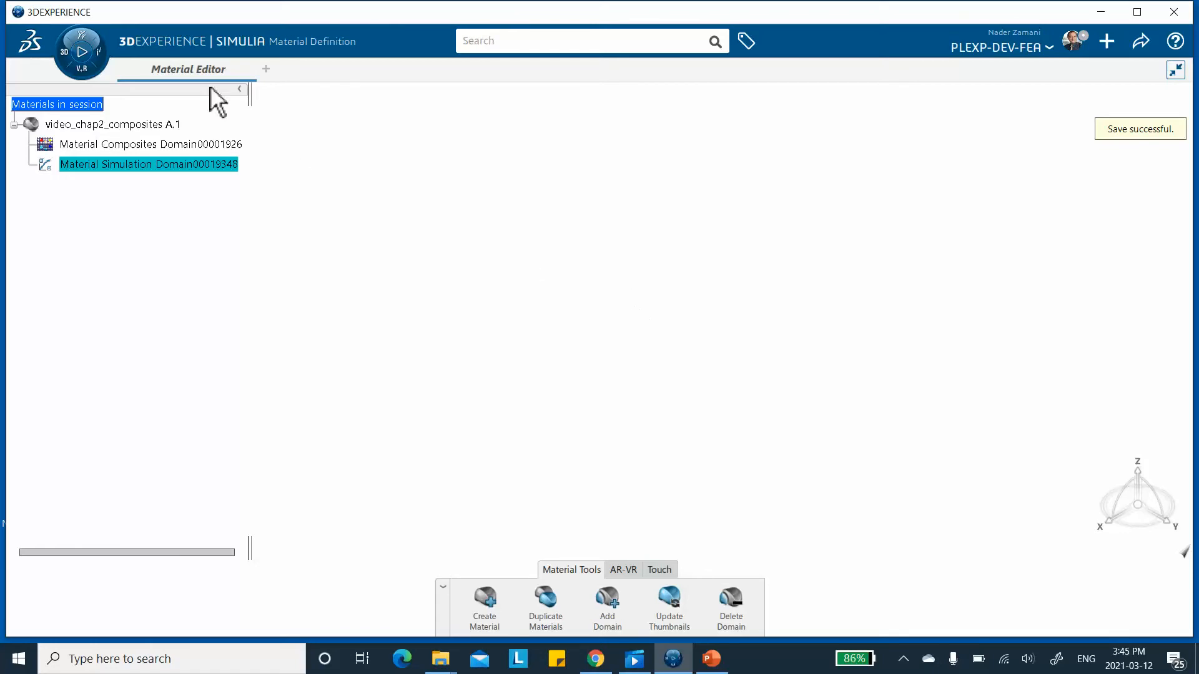
Switch to the Generative Shape Design app with a new 3D part and dismiss the Make Service promotion
{"action": "left_click", "coordinate": [69, 59]}
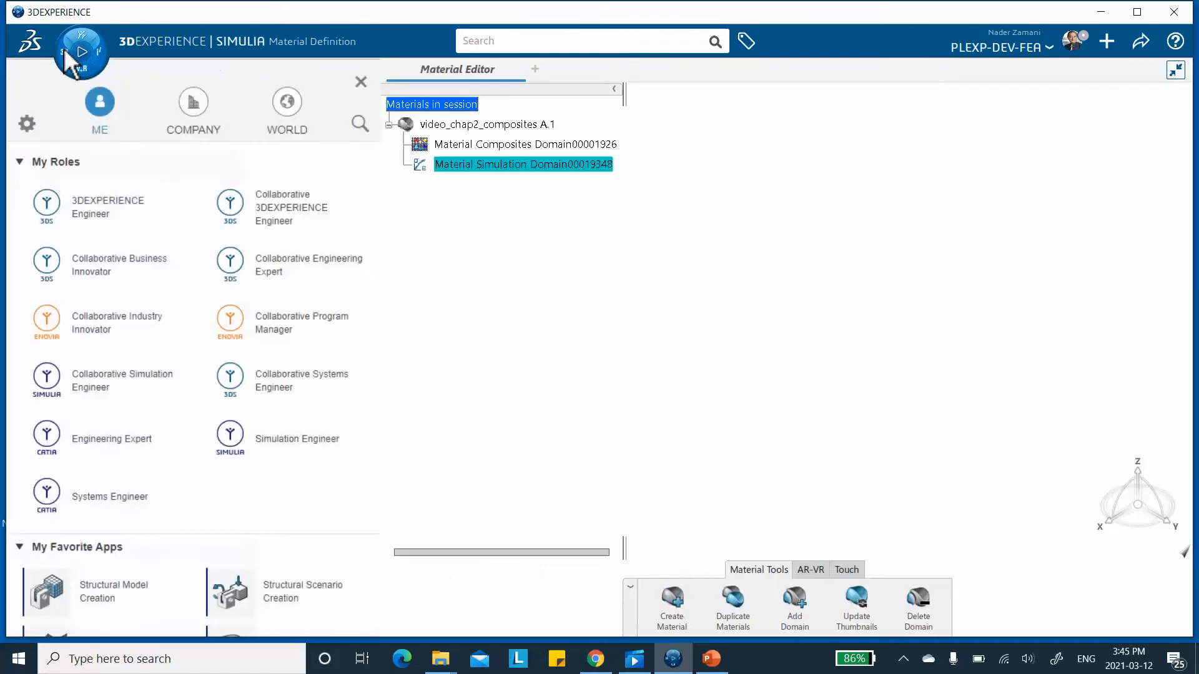
{"action": "scroll", "coordinate": [59, 337], "scroll_direction": "down", "scroll_amount": 5}
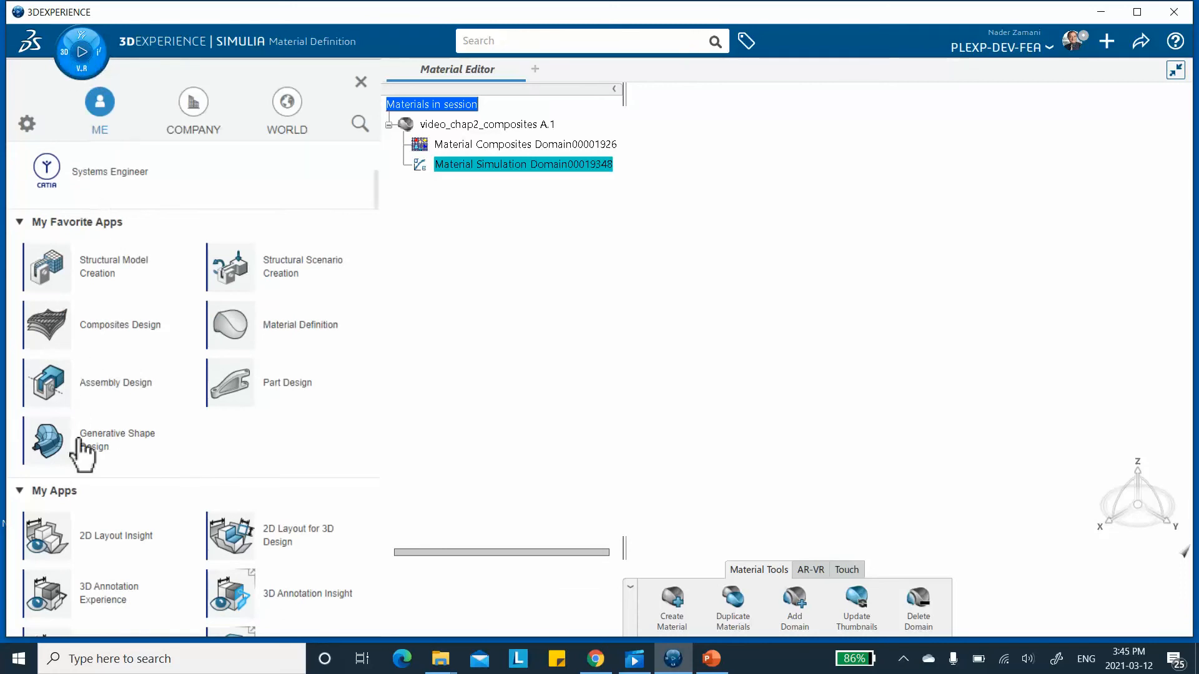
{"action": "left_click", "coordinate": [108, 448]}
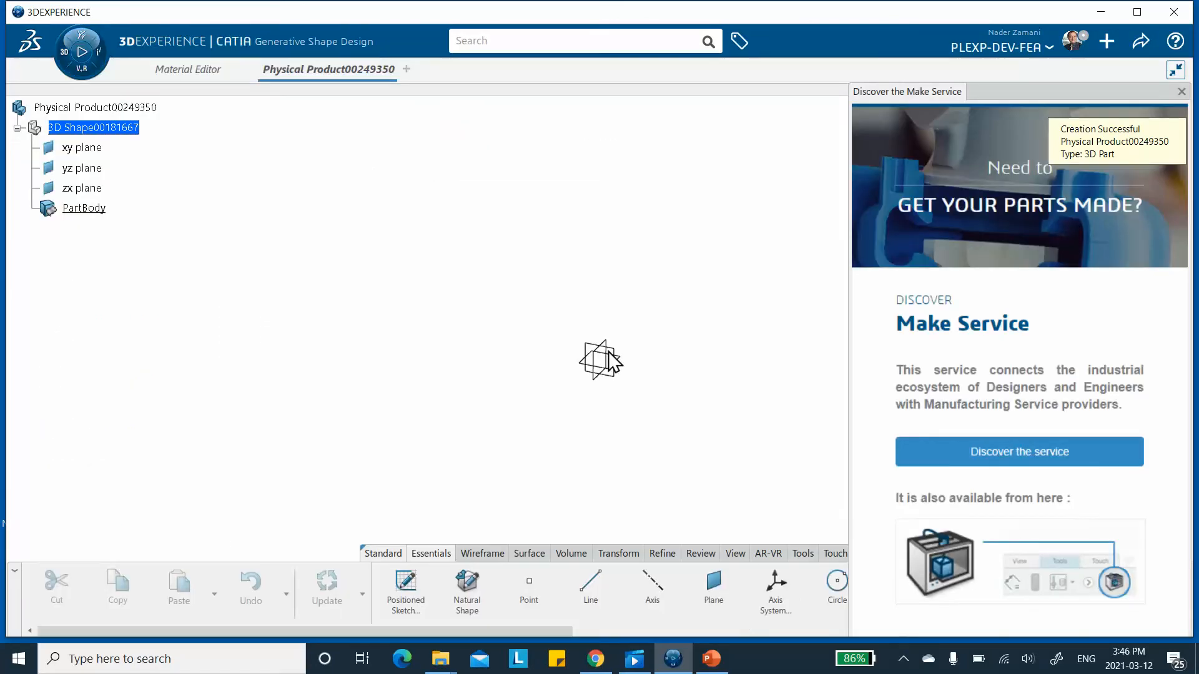
{"action": "left_click", "coordinate": [1181, 92]}
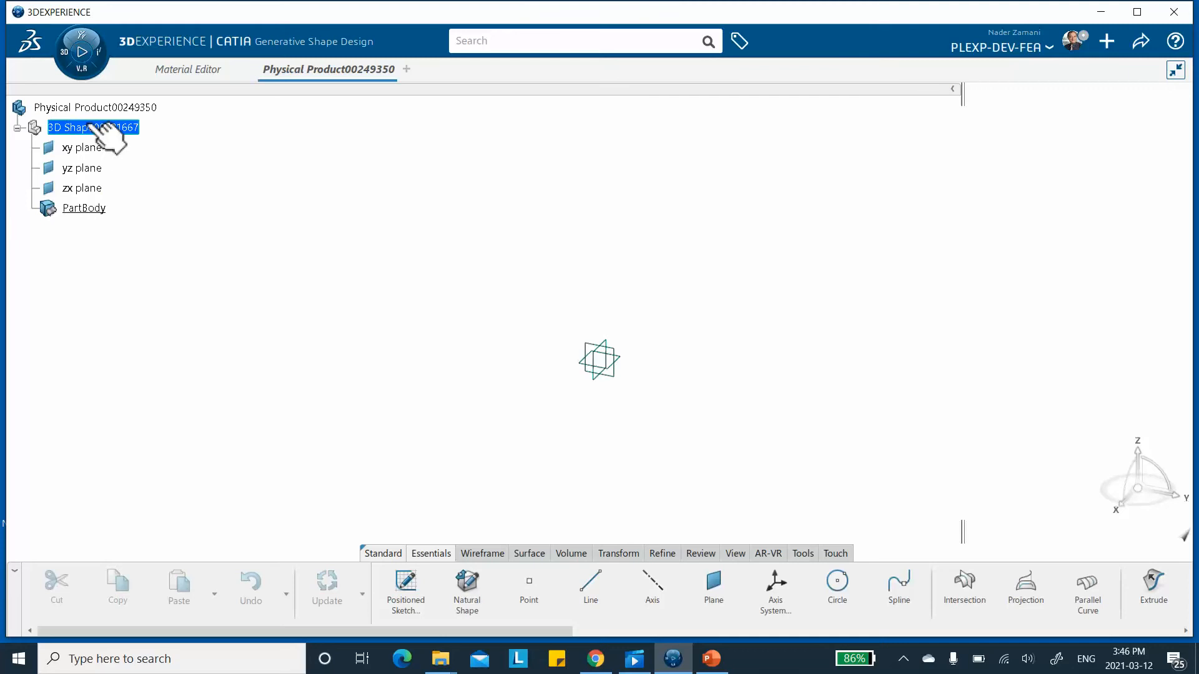
Start a sketch on the xy plane and draw a rectangle about 2.7 in long with one corner at the origin
{"action": "left_click", "coordinate": [626, 358]}
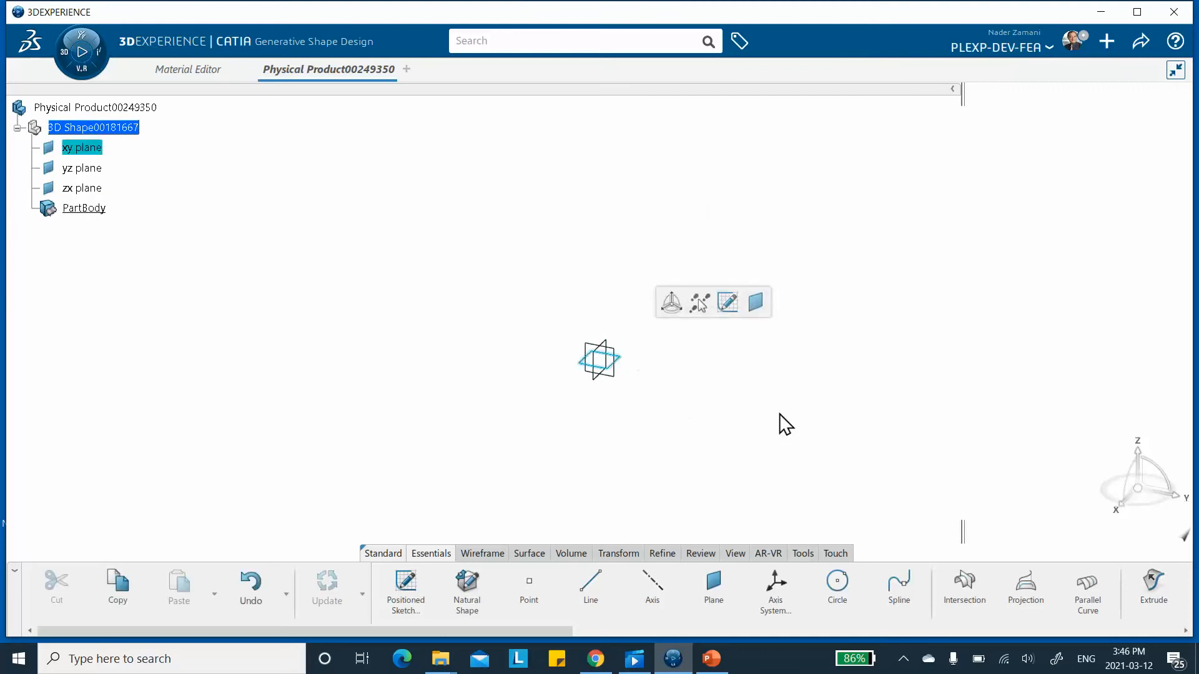
{"action": "left_click", "coordinate": [725, 304]}
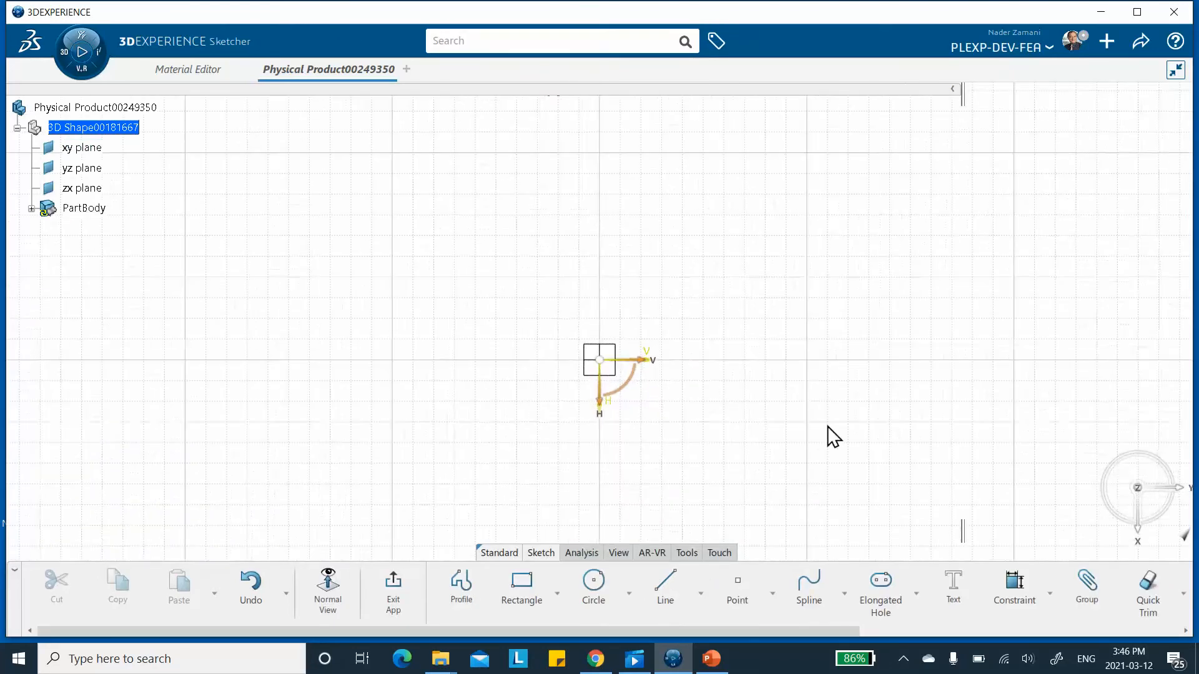
{"action": "left_click", "coordinate": [1013, 590]}
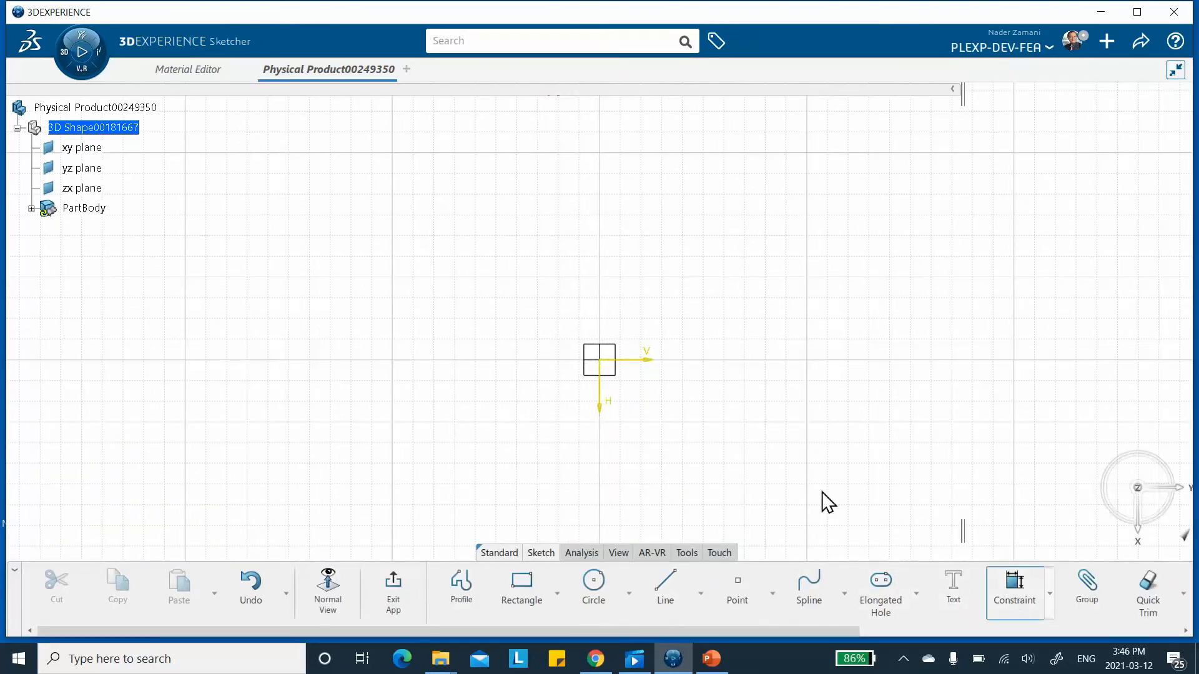
{"action": "left_click", "coordinate": [600, 360]}
{"action": "left_click", "coordinate": [525, 590]}
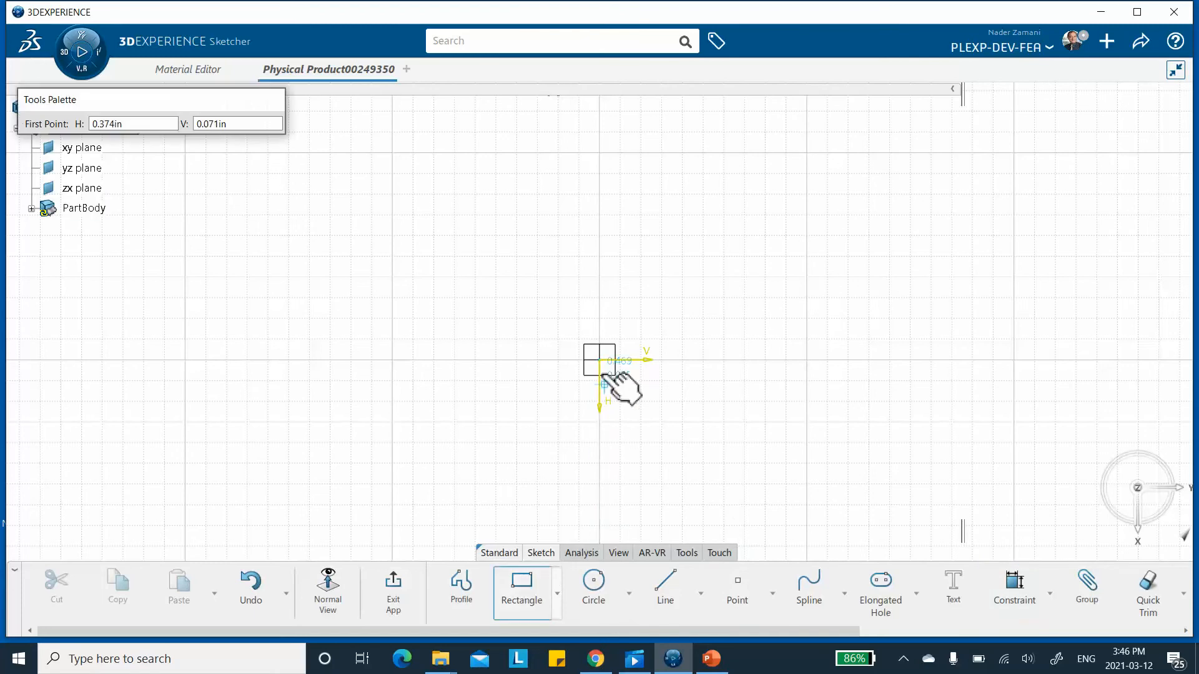
{"action": "left_click", "coordinate": [600, 361]}
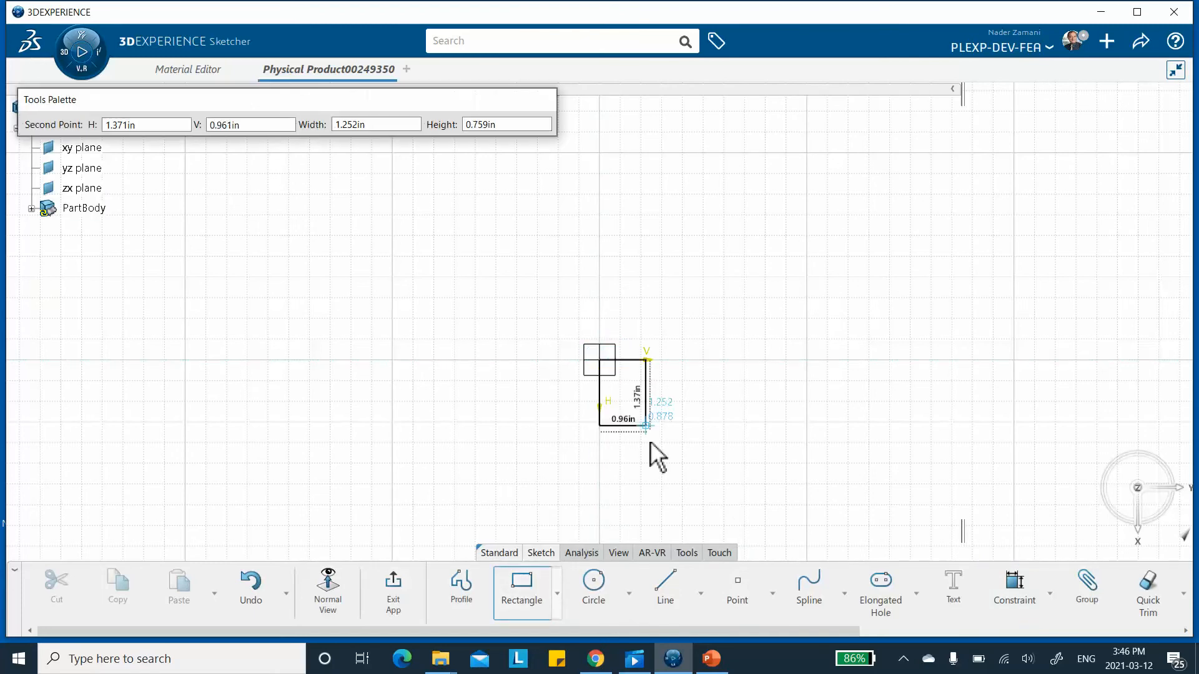
{"action": "left_click", "coordinate": [687, 501]}
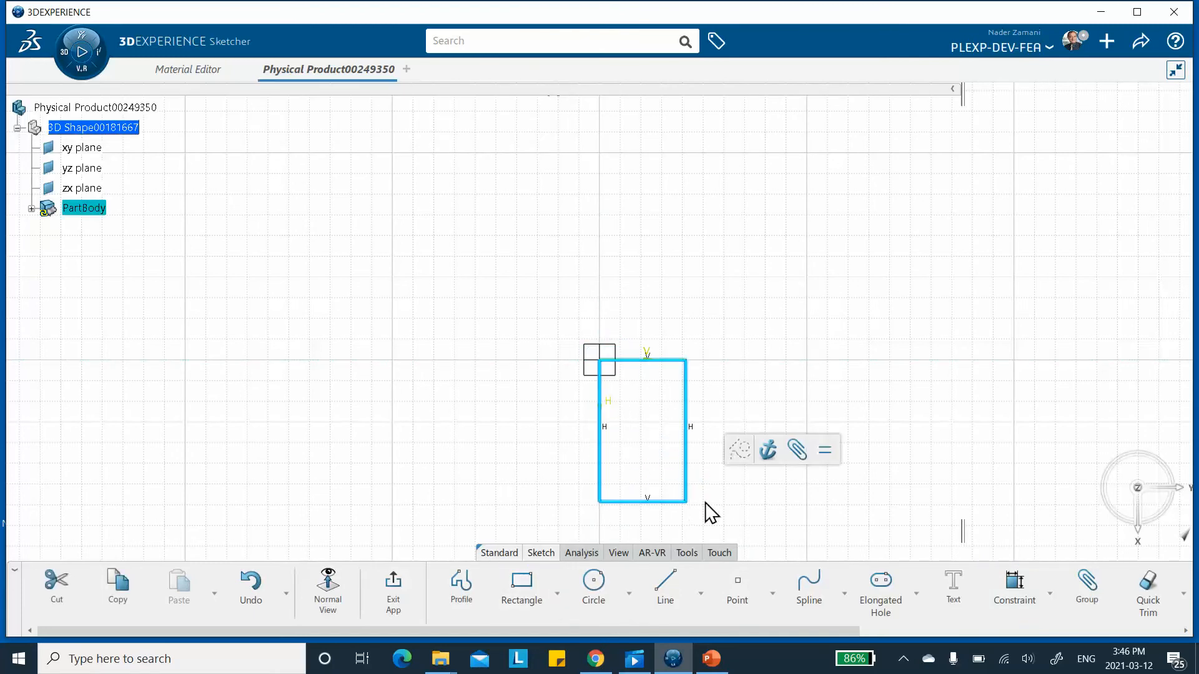
Dimension the rectangle's long side and set its length to 4 in
{"action": "left_click", "coordinate": [1014, 584]}
{"action": "left_click", "coordinate": [687, 414]}
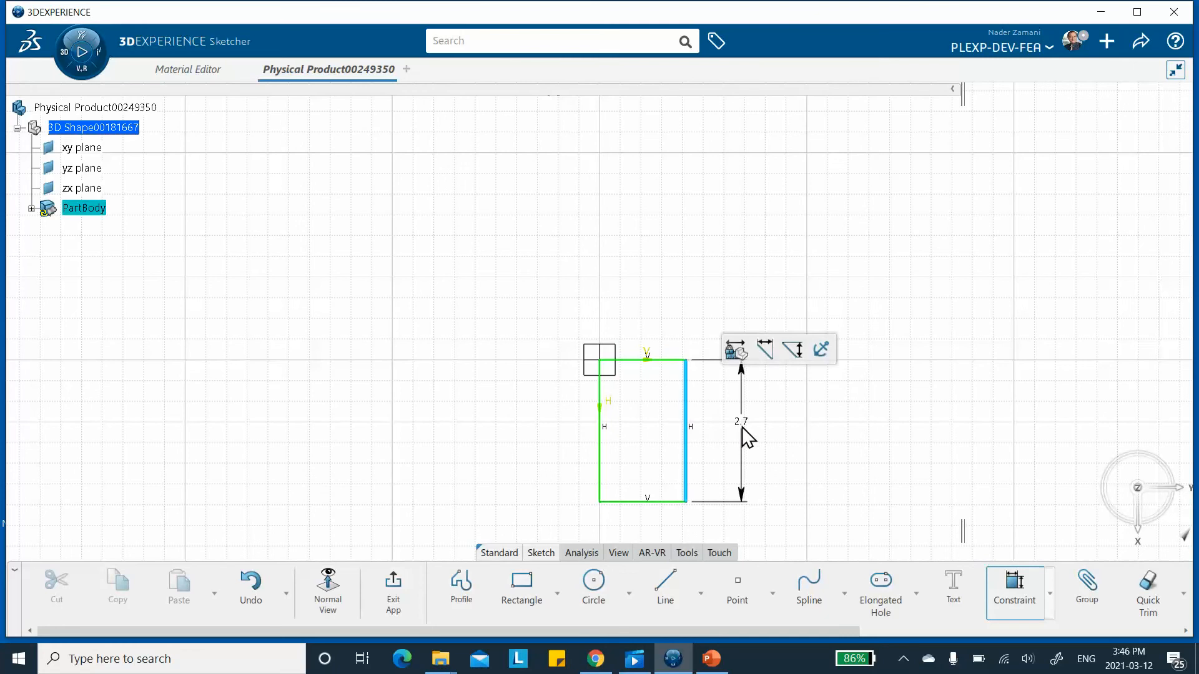
{"action": "left_click", "coordinate": [744, 423]}
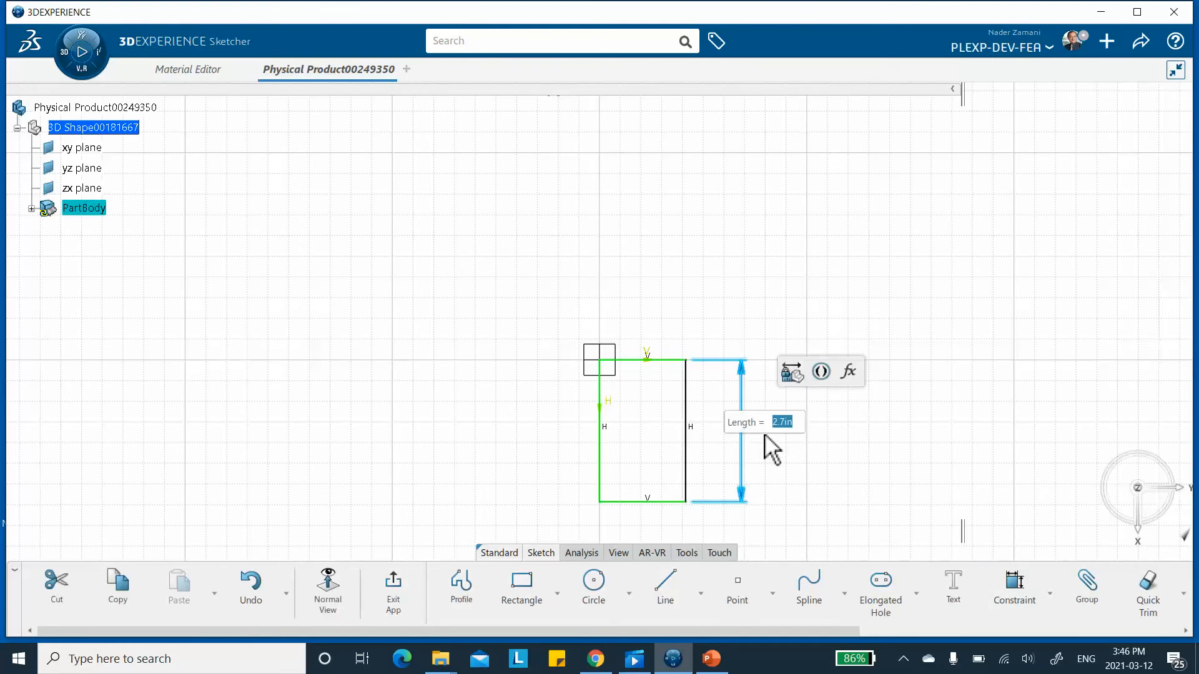
{"action": "key", "text": "Return"}
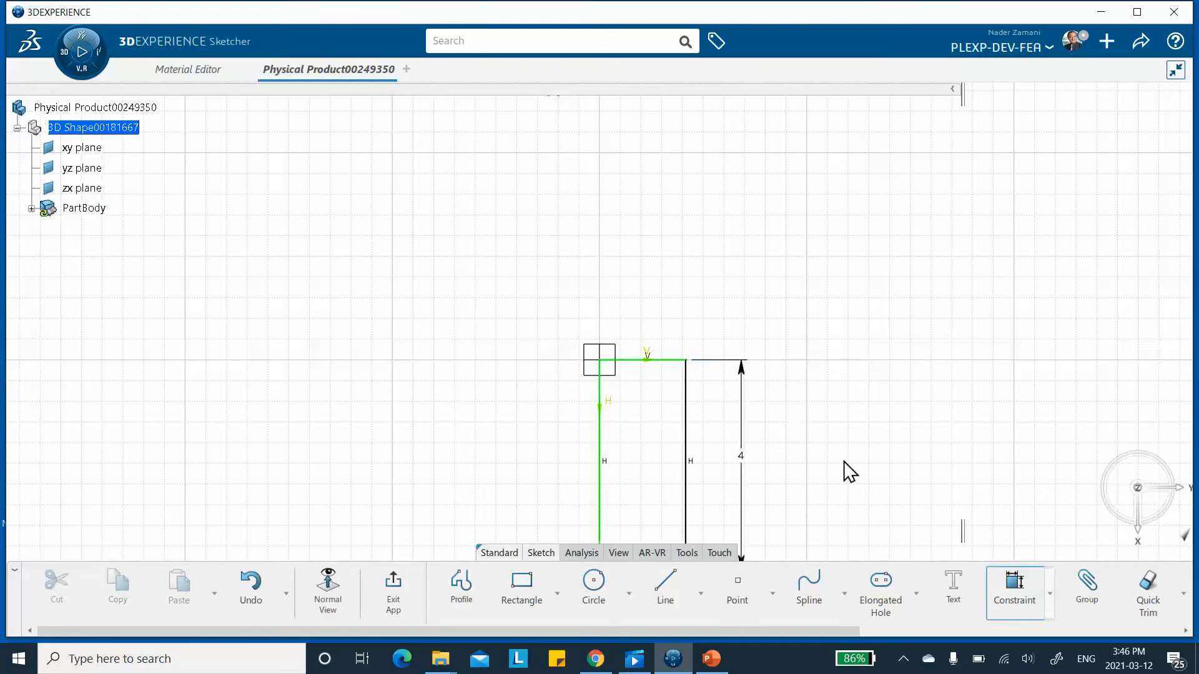
Dimension the rectangle's short side and set its length to 1 in
{"action": "left_click", "coordinate": [679, 360]}
{"action": "left_click", "coordinate": [657, 288]}
{"action": "type", "text": "1"}
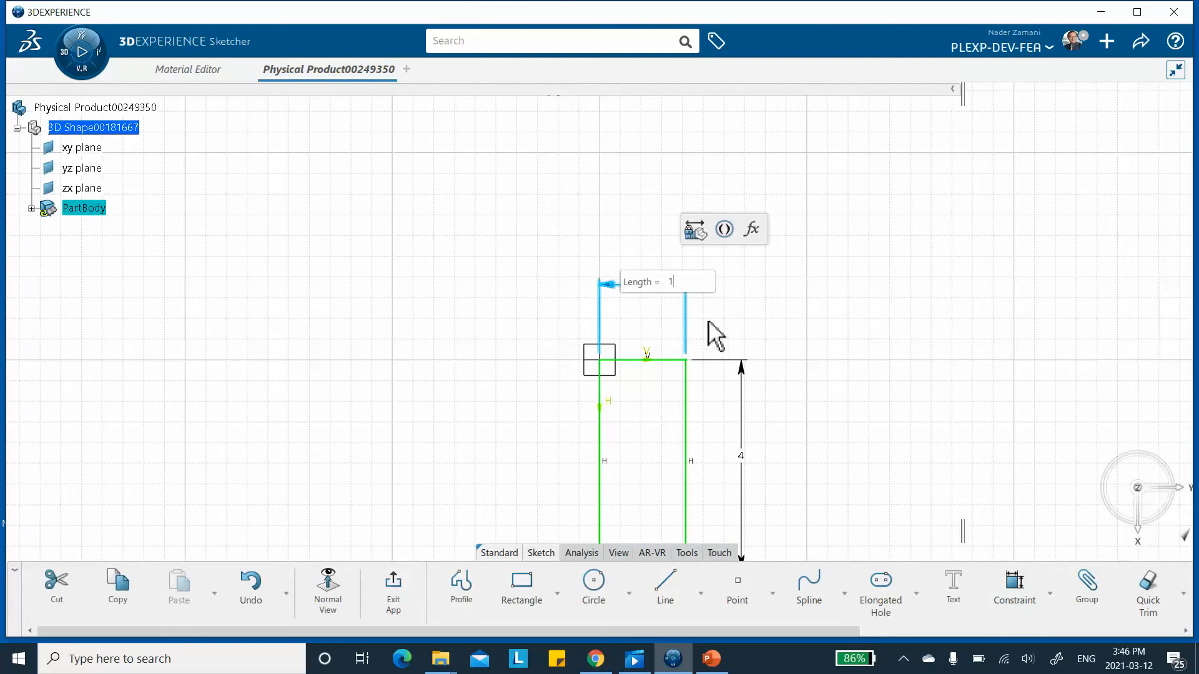
{"action": "key", "text": "Return"}
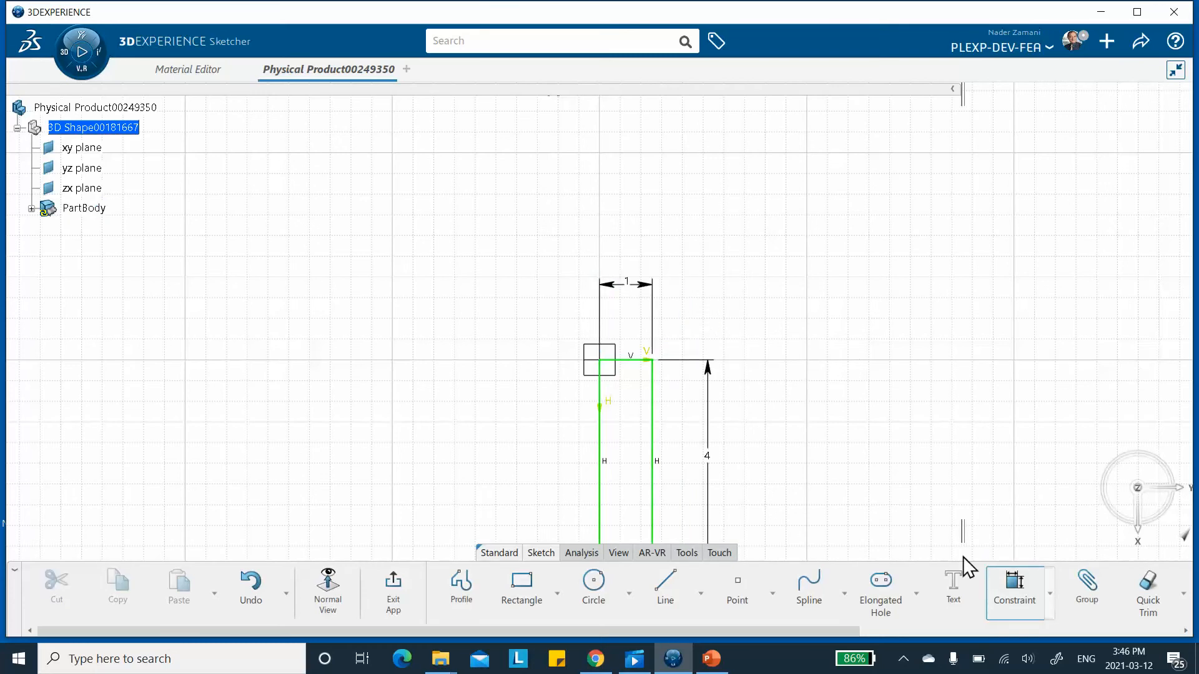
Finish the rectangle sketch and create a Fill surface bounded by its closed contour
{"action": "left_click", "coordinate": [389, 578]}
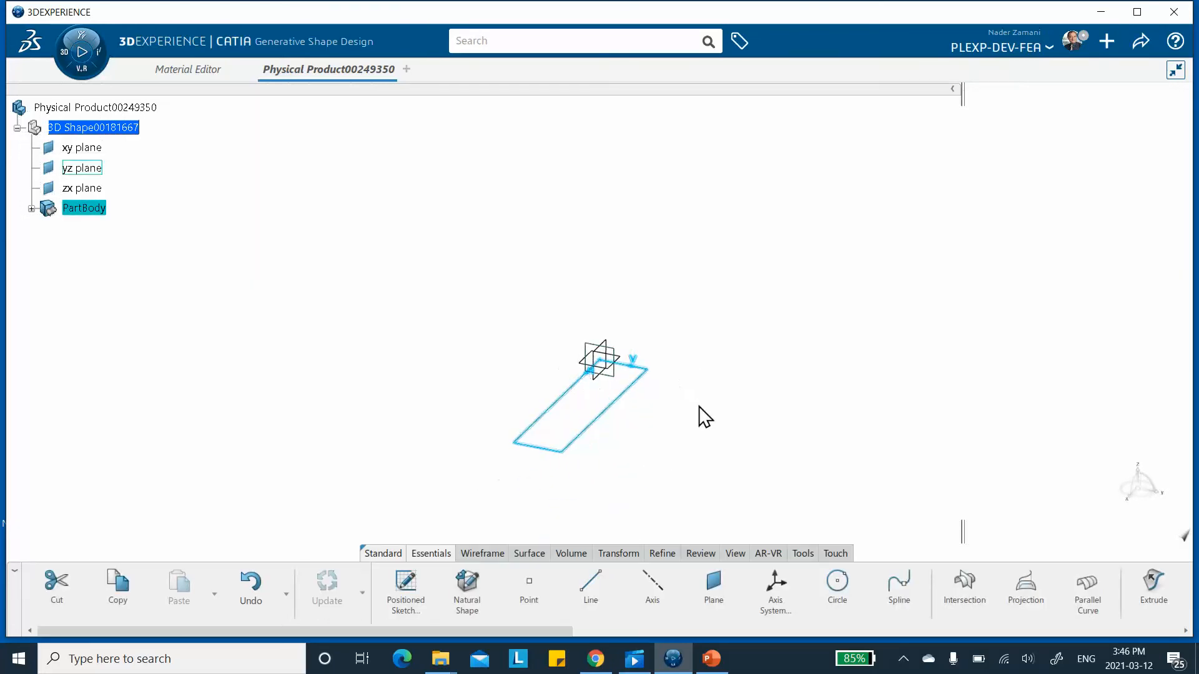
{"action": "left_click", "coordinate": [526, 553]}
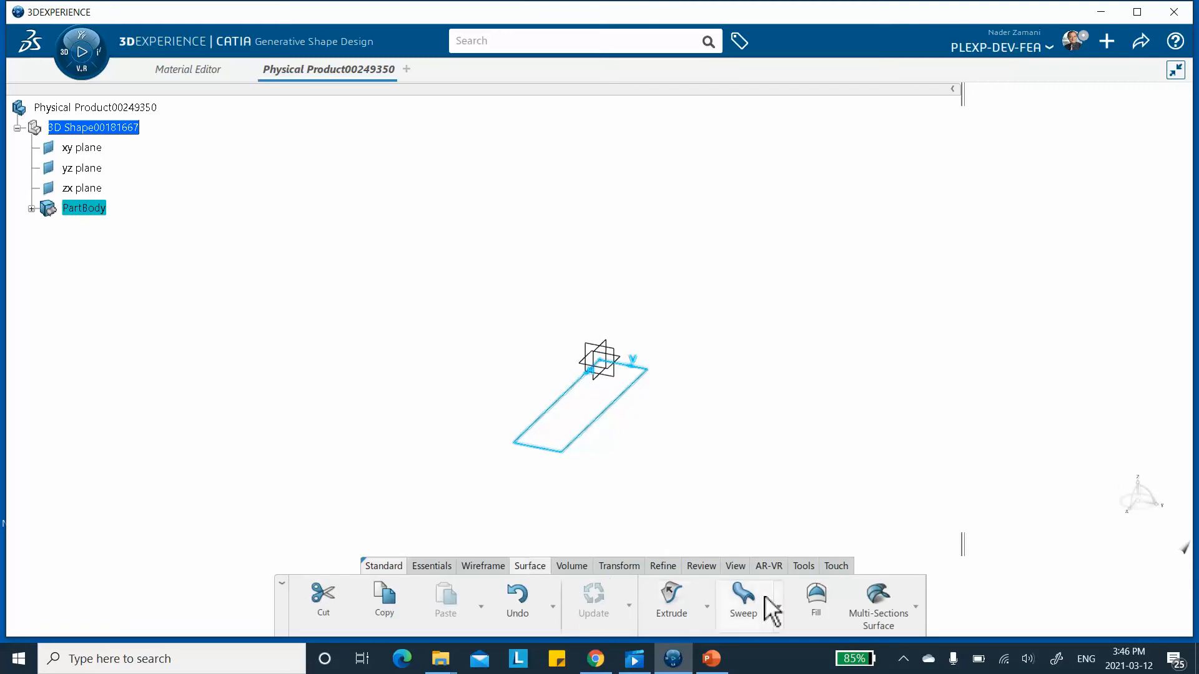
{"action": "left_click", "coordinate": [817, 598]}
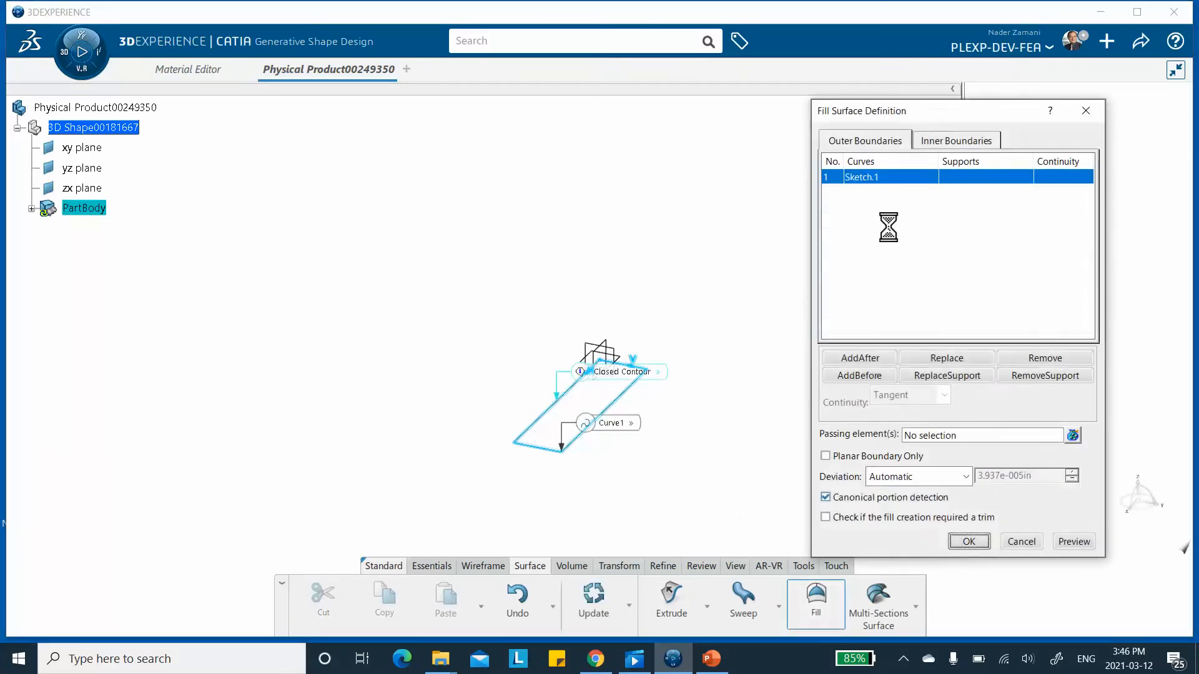
{"action": "left_click", "coordinate": [968, 542]}
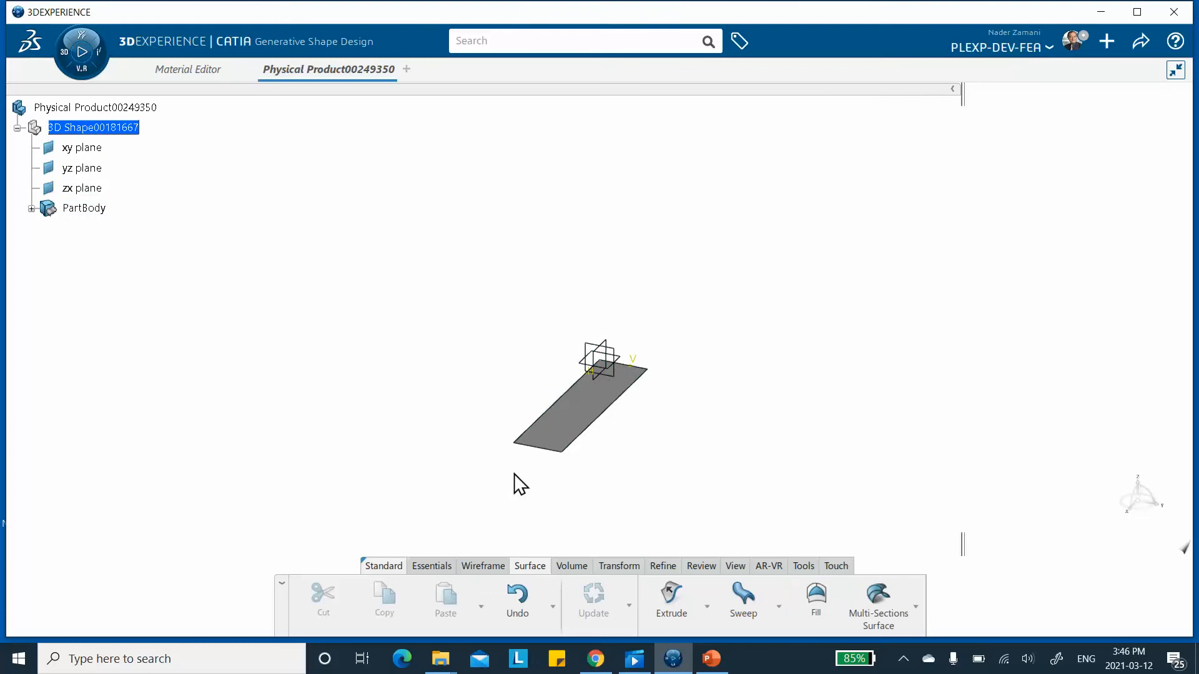
Create a standard axis system with the default computed origin and axes, without making it the current one
{"action": "middle_click_drag", "start_coordinate": [460, 360], "coordinate": [486, 270], "text": "ctrl"}
{"action": "middle_click_drag", "start_coordinate": [436, 399], "coordinate": [445, 277]}
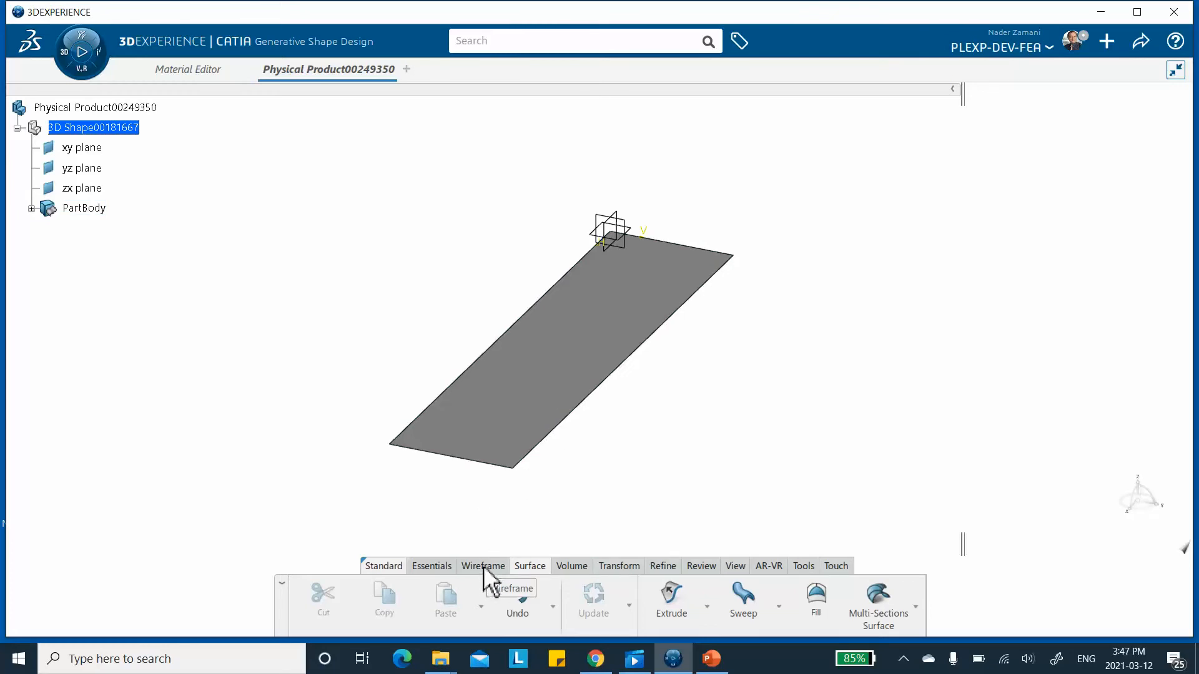
{"action": "left_click", "coordinate": [435, 564]}
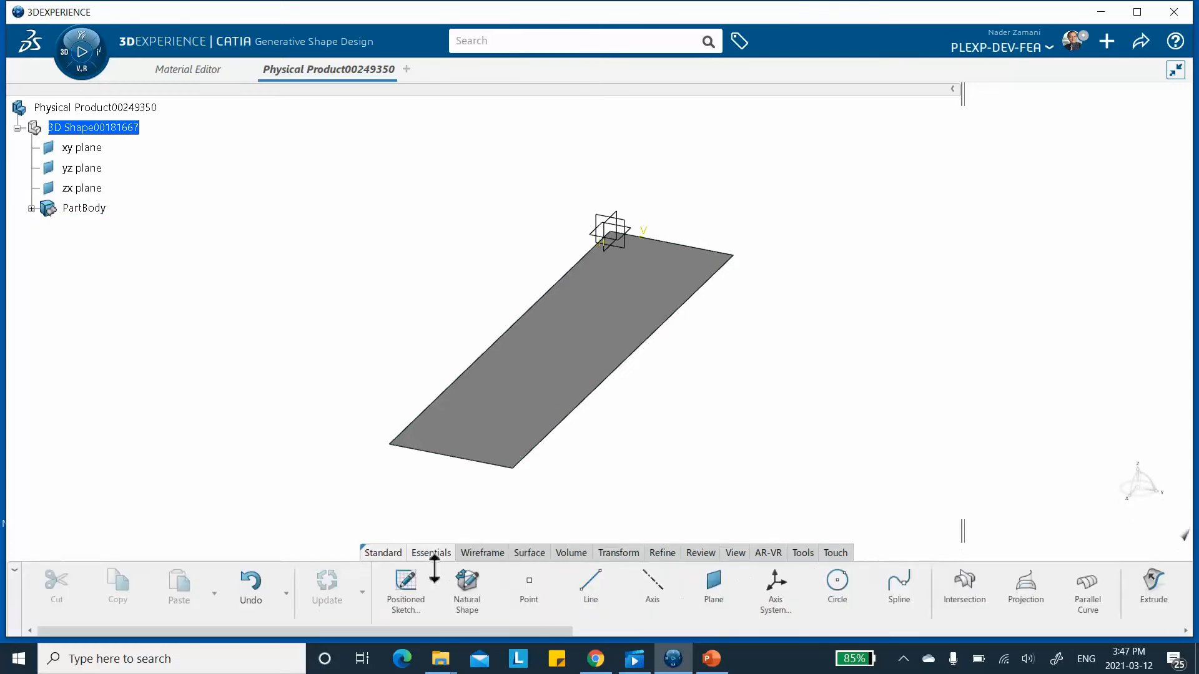
{"action": "left_click", "coordinate": [774, 588]}
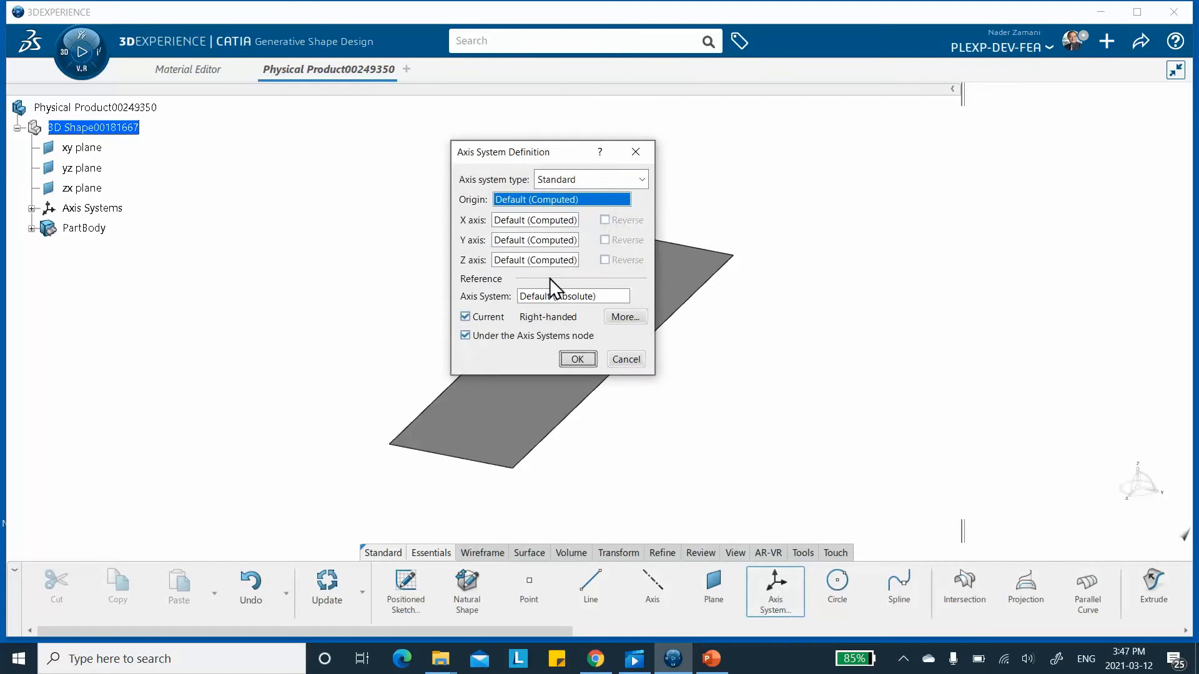
{"action": "left_click_drag", "start_coordinate": [519, 156], "coordinate": [872, 185]}
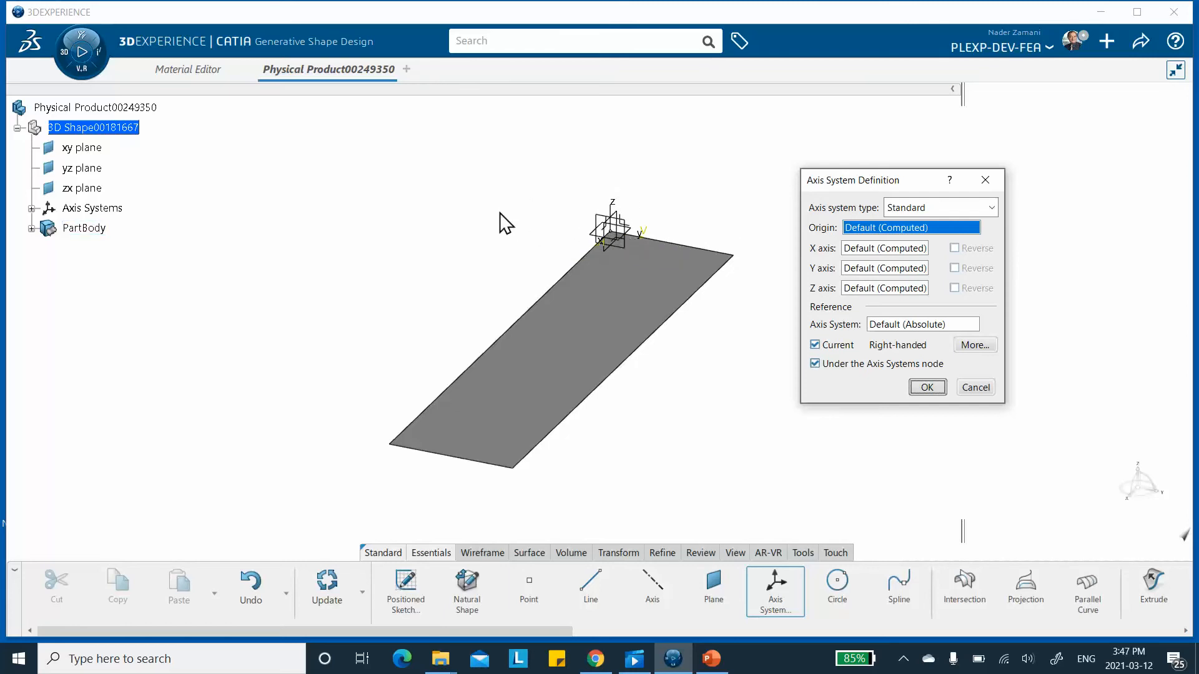
{"action": "right_click", "coordinate": [861, 226]}
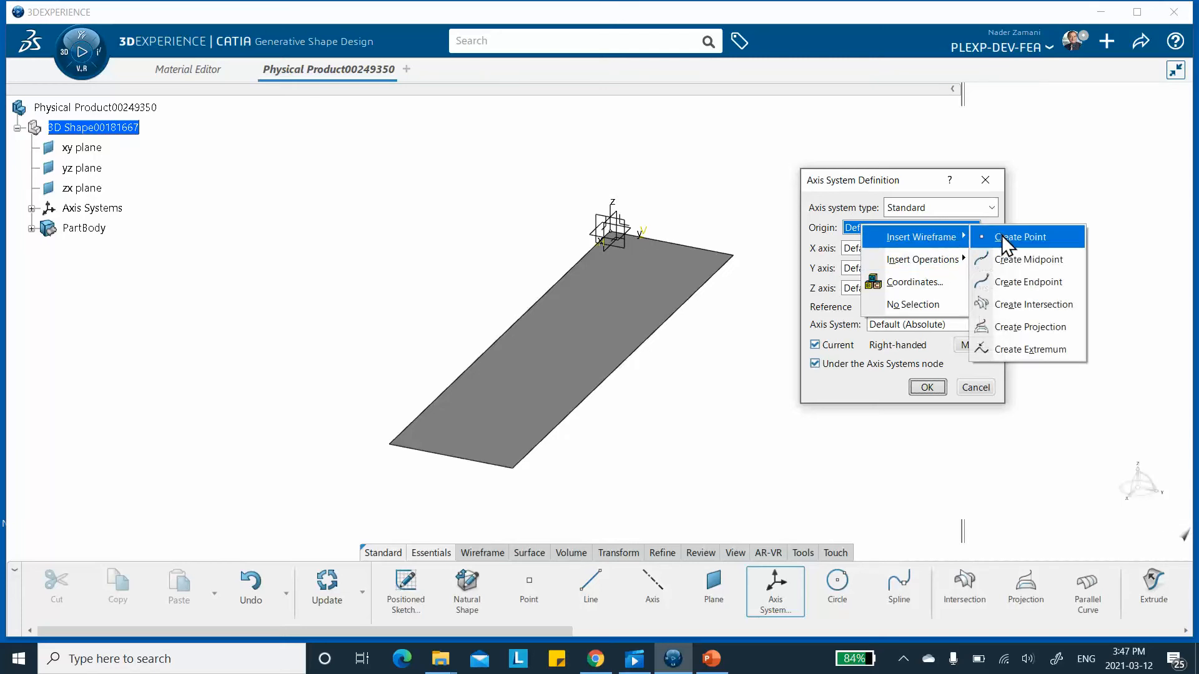
{"action": "left_click", "coordinate": [1106, 113]}
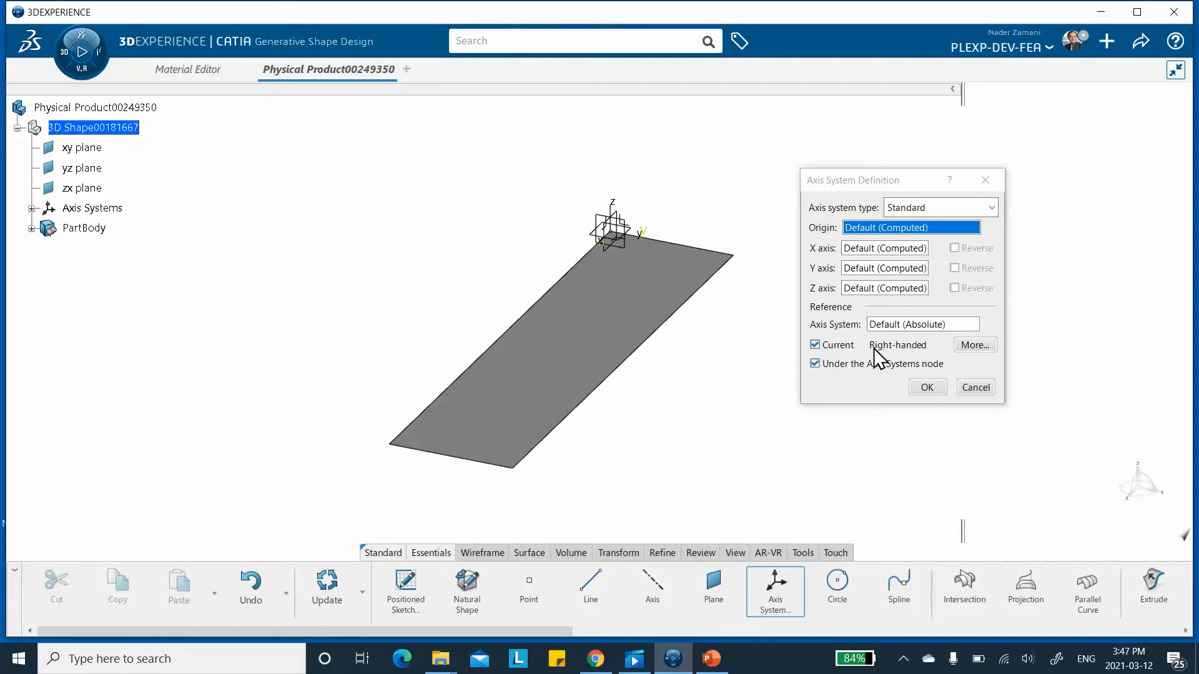
{"action": "left_click", "coordinate": [815, 345]}
{"action": "left_click", "coordinate": [928, 387]}
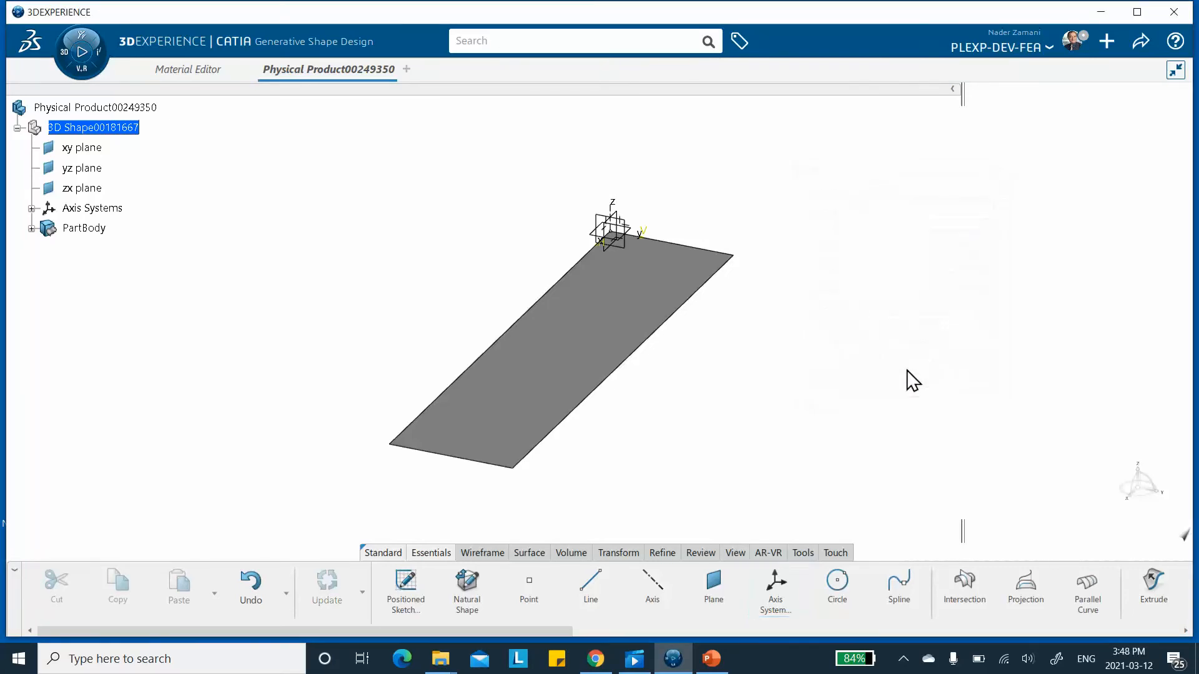
Expand PartBody in the tree and switch to the Composites Design app
{"action": "middle_click_drag", "start_coordinate": [797, 235], "coordinate": [792, 195]}
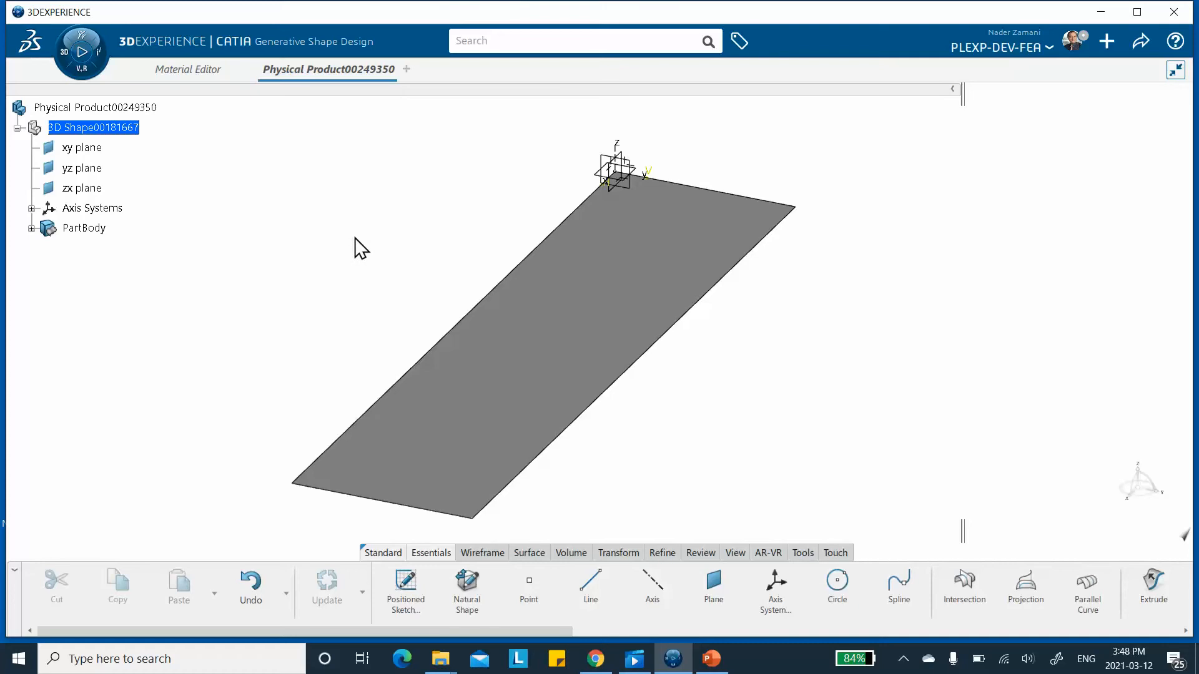
{"action": "middle_click_drag", "start_coordinate": [356, 238], "coordinate": [359, 249], "text": "ctrl"}
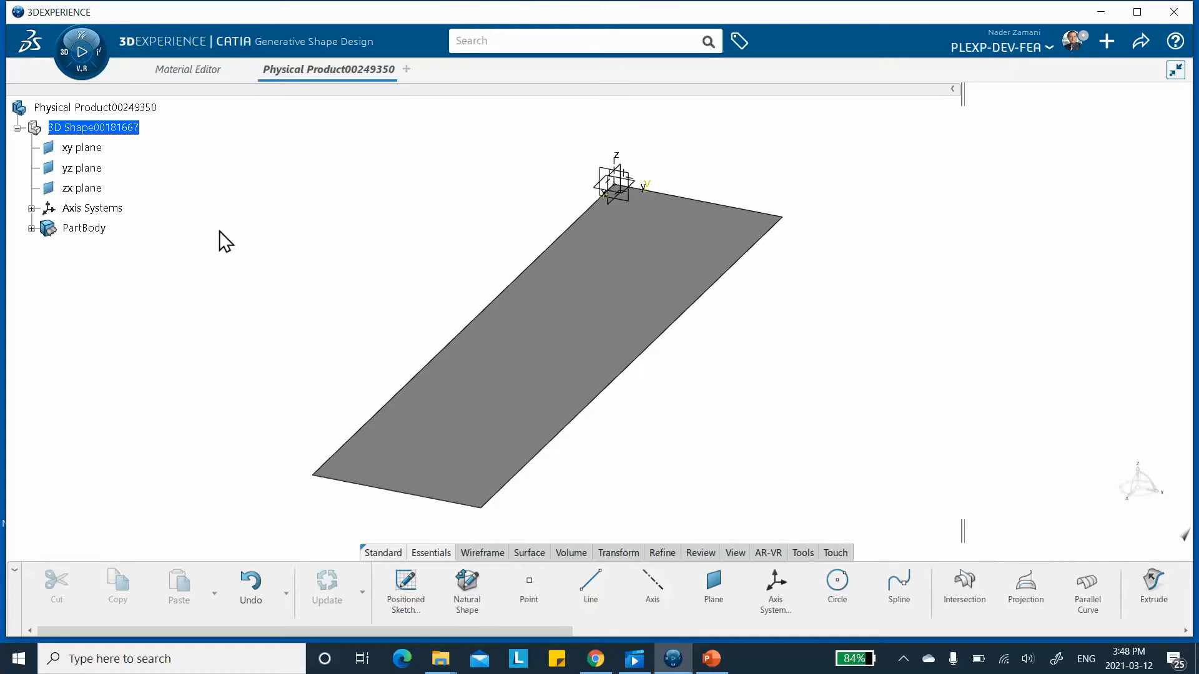
{"action": "left_click", "coordinate": [31, 229]}
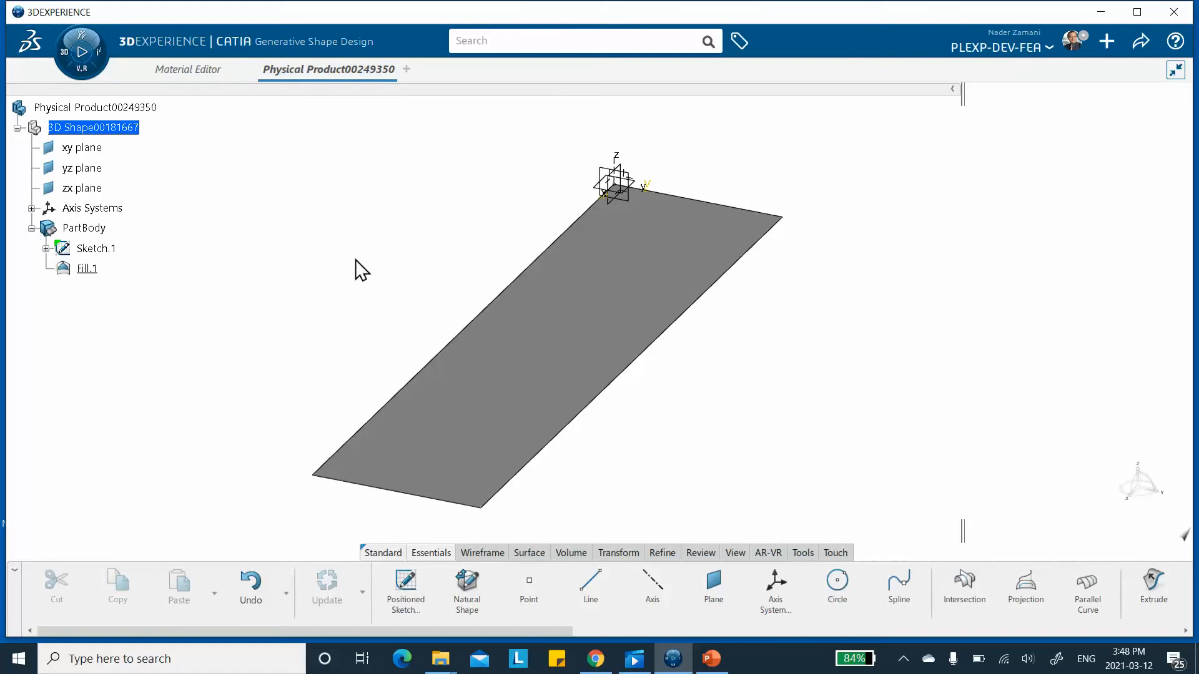
{"action": "left_click", "coordinate": [65, 55]}
{"action": "scroll", "coordinate": [152, 375], "scroll_direction": "down", "scroll_amount": 5}
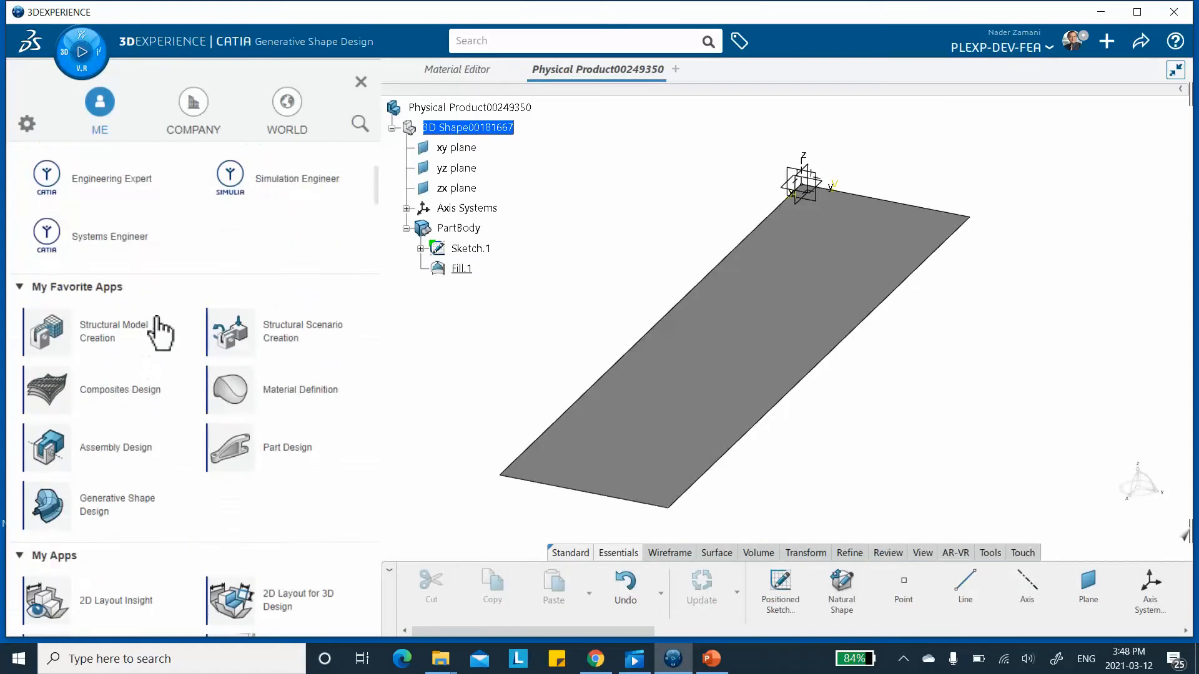
{"action": "left_click", "coordinate": [108, 325]}
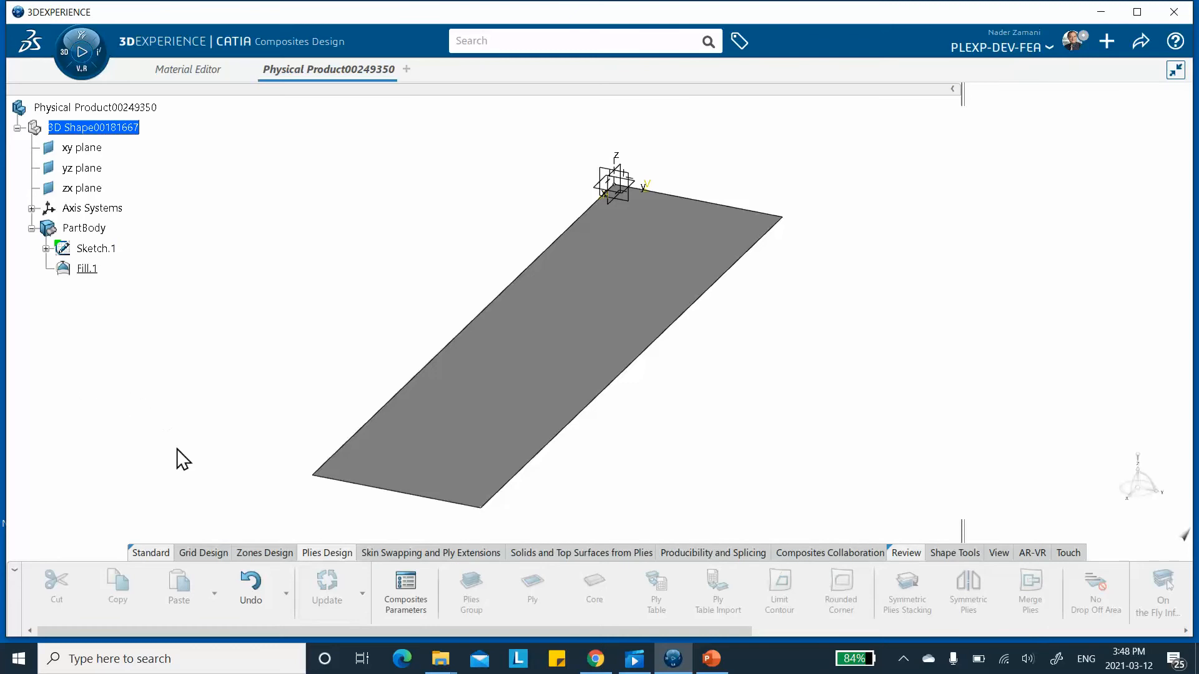
Add video_chap2_composites from the Material Editor session to the Composites Parameters materials and widen the cured thickness and material type columns
{"action": "left_click", "coordinate": [410, 581]}
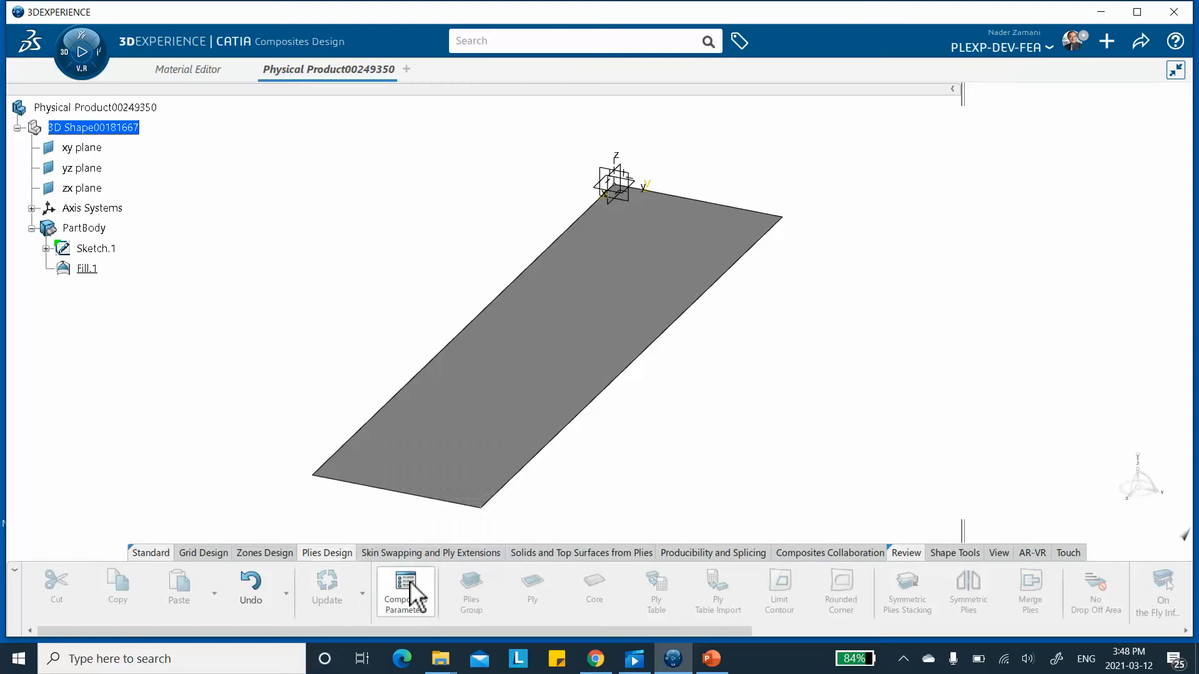
{"action": "left_click_drag", "start_coordinate": [481, 279], "coordinate": [473, 149]}
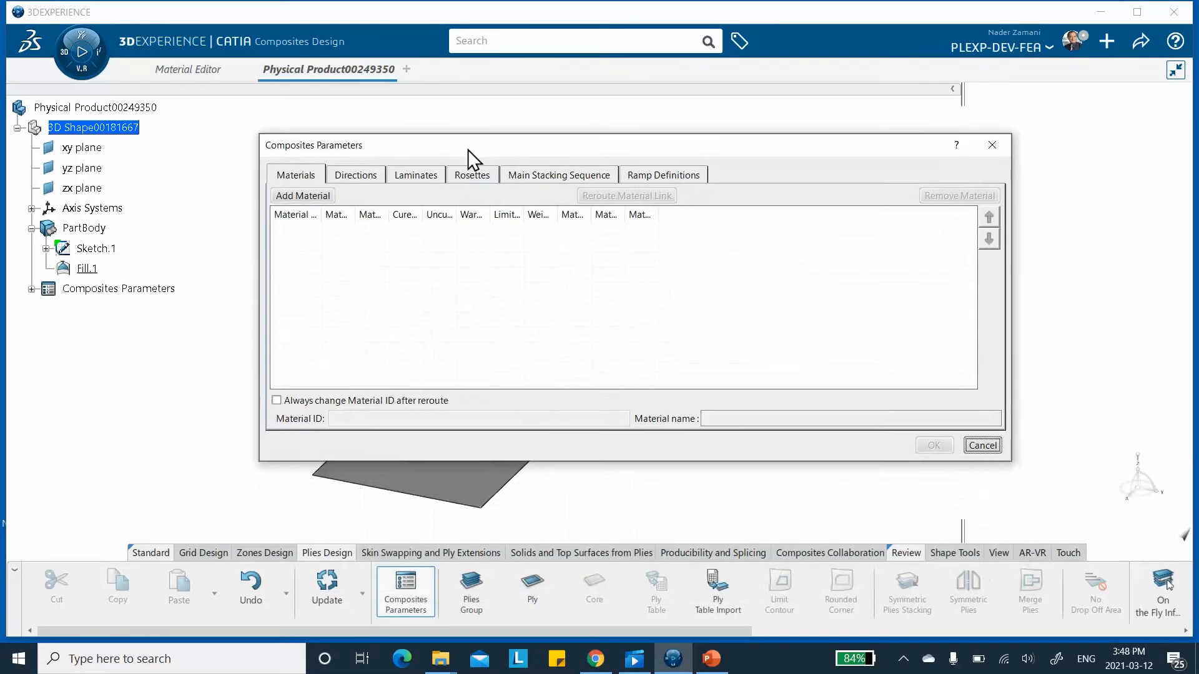
{"action": "left_click", "coordinate": [305, 196]}
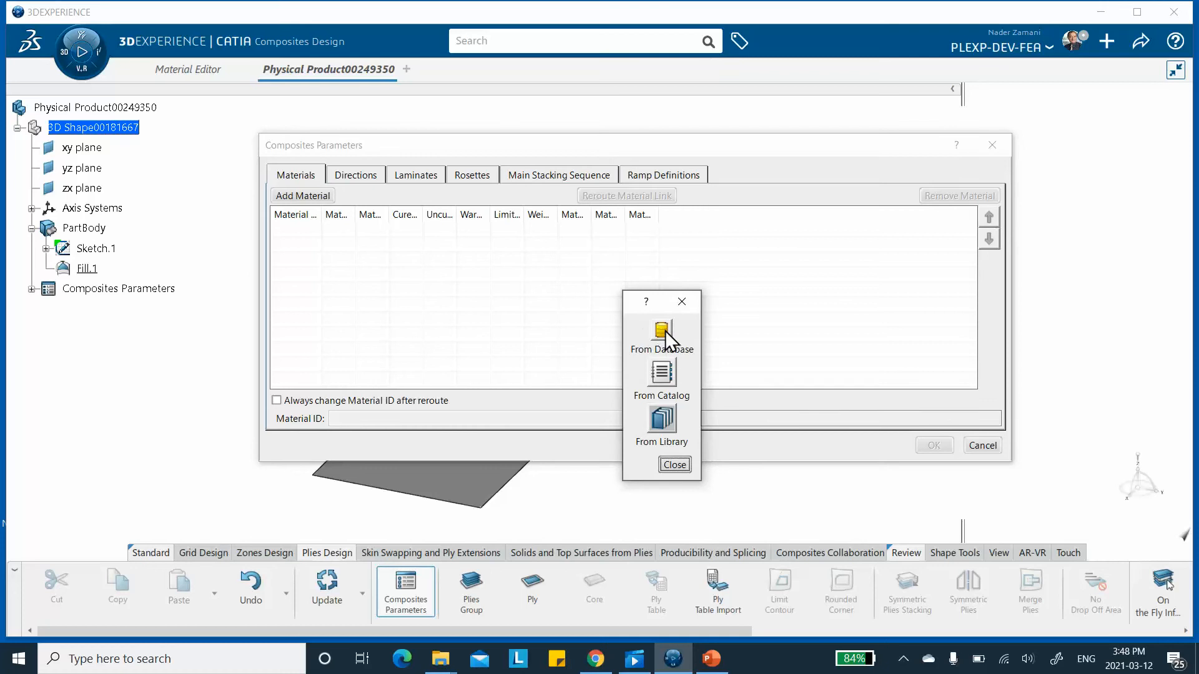
{"action": "left_click", "coordinate": [661, 328]}
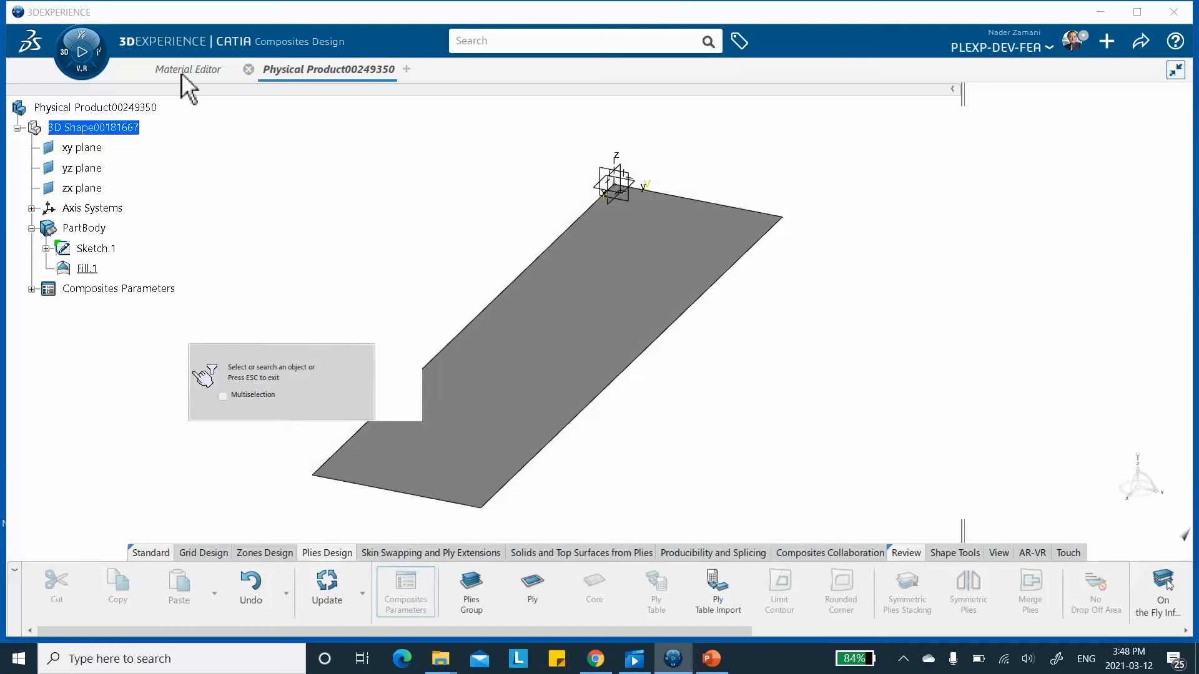
{"action": "mouse_move", "coordinate": [177, 63]}
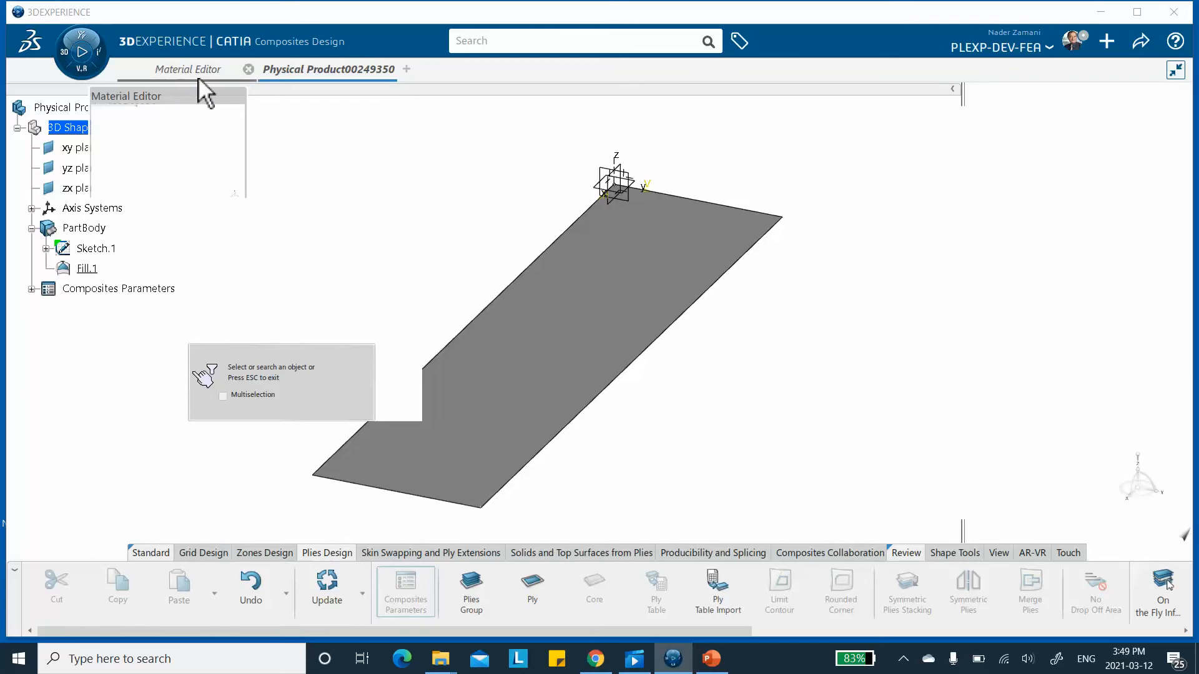
{"action": "left_click", "coordinate": [518, 42]}
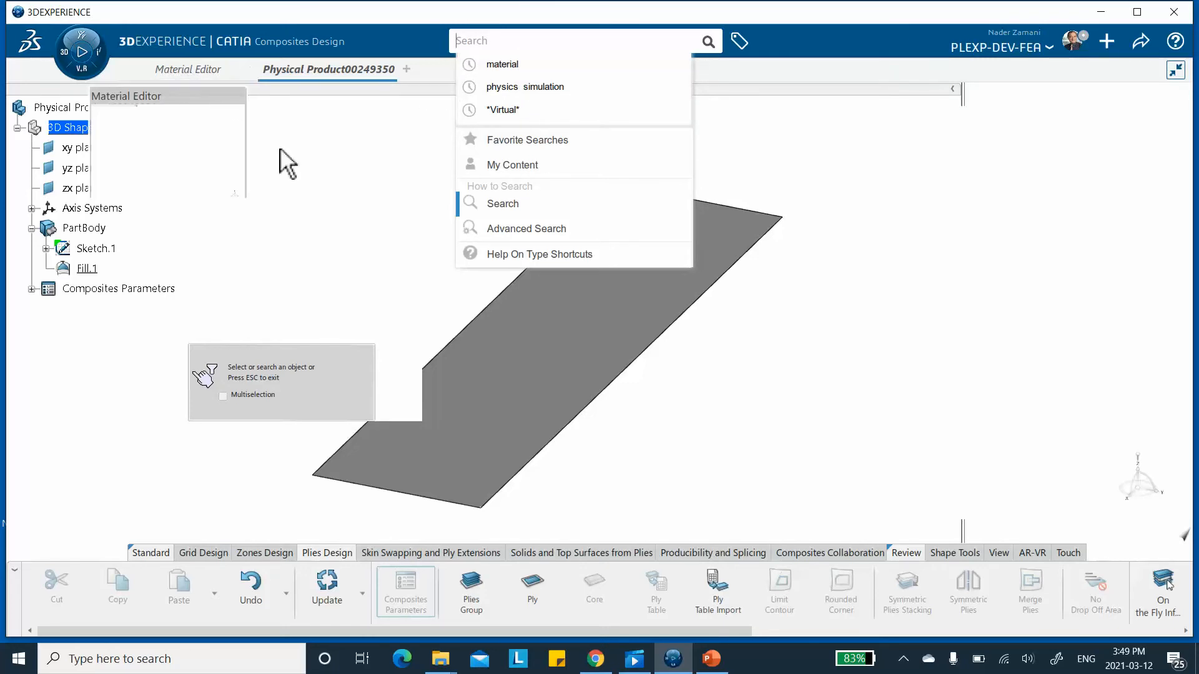
{"action": "left_click", "coordinate": [329, 176]}
{"action": "mouse_move", "coordinate": [196, 68]}
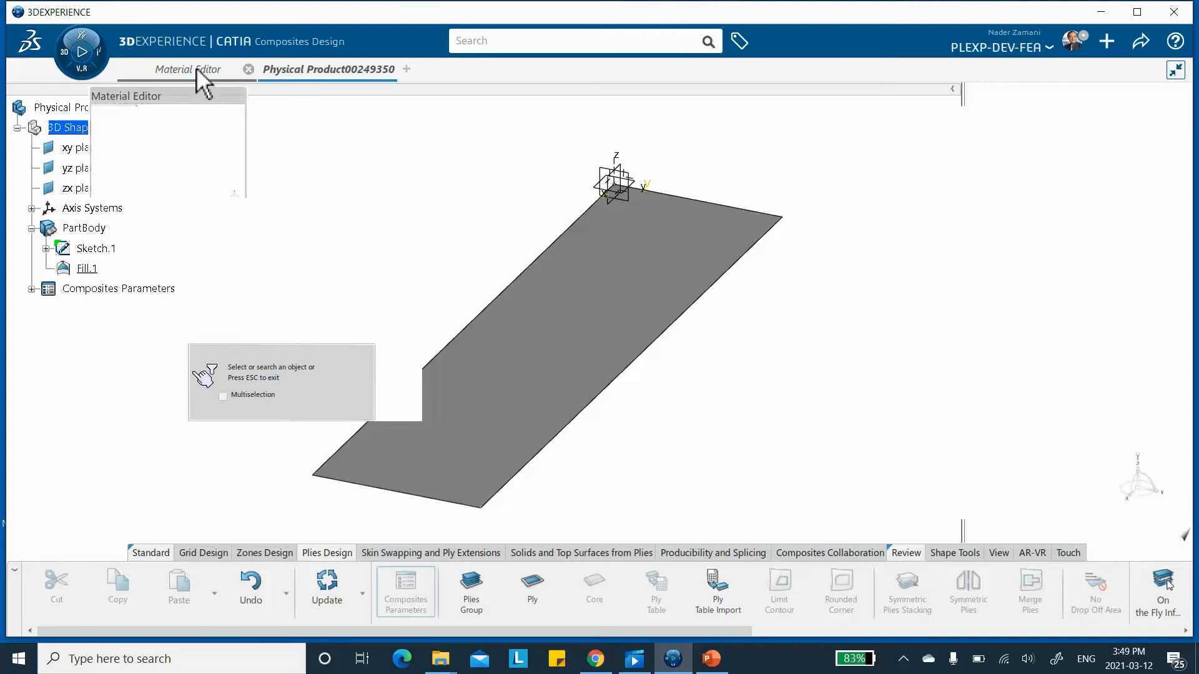
{"action": "left_click", "coordinate": [197, 70]}
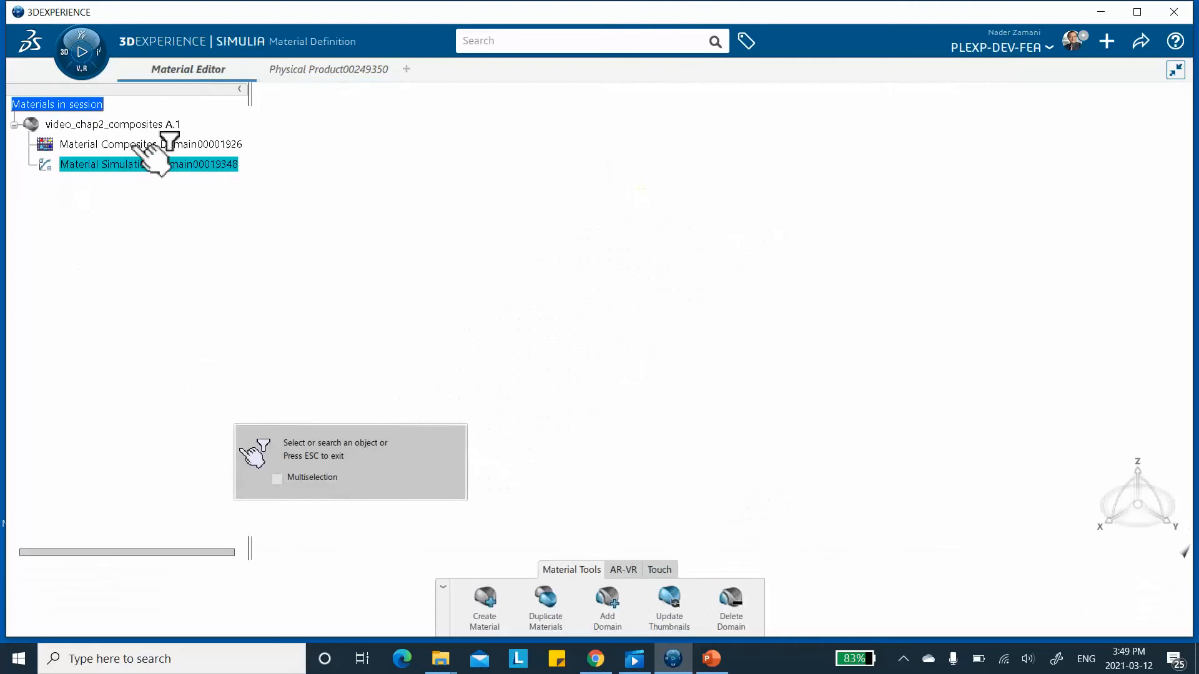
{"action": "left_click", "coordinate": [123, 125]}
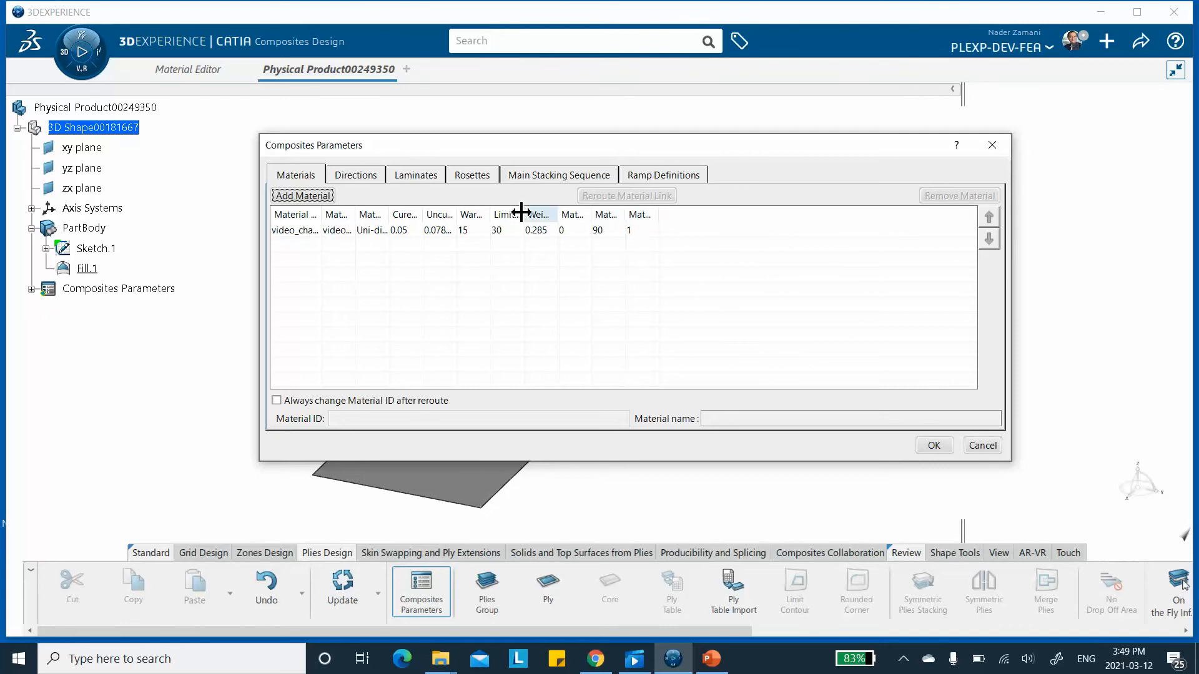
{"action": "left_click_drag", "start_coordinate": [420, 214], "coordinate": [469, 214]}
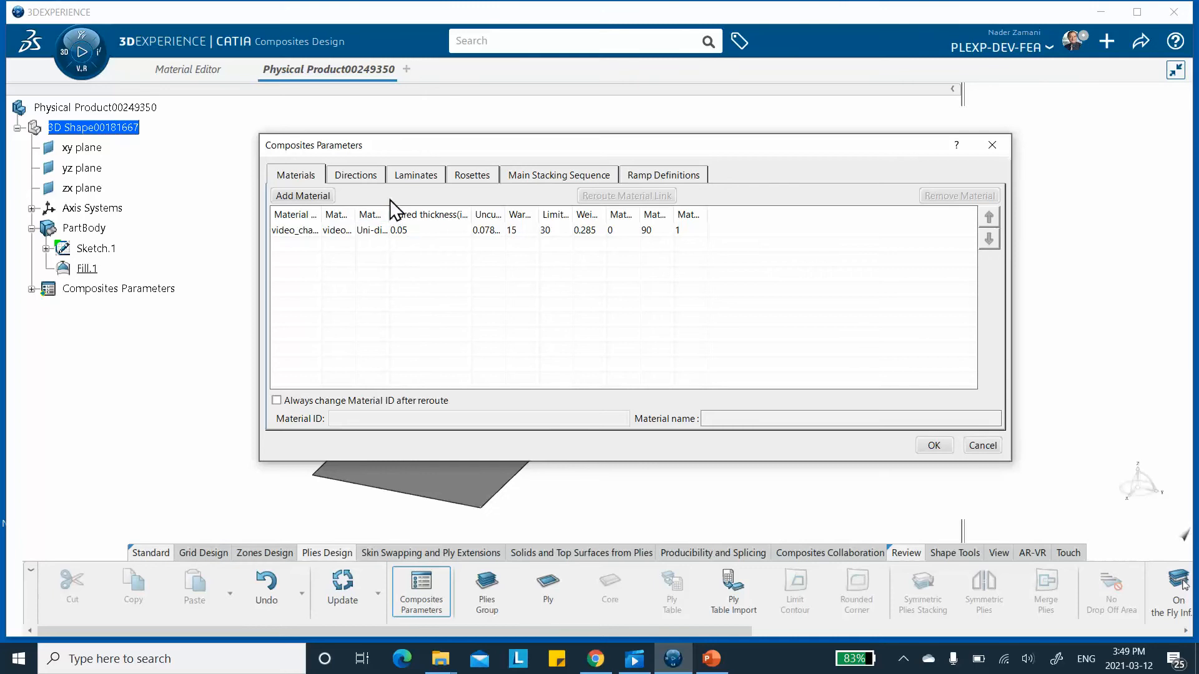
{"action": "left_click_drag", "start_coordinate": [386, 215], "coordinate": [437, 215]}
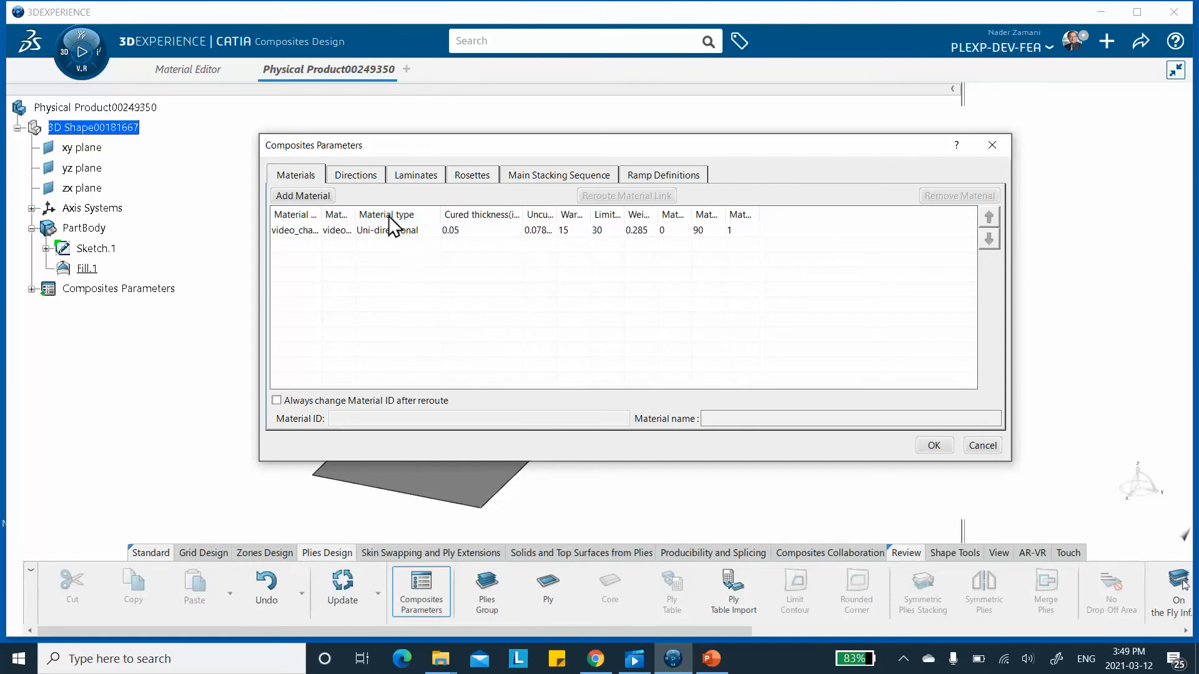
Add a Cartesian rosette based on Axis System.1 with a constant model size of 0.5 in, review the directions and accept the Composites Parameters
{"action": "left_click", "coordinate": [477, 171]}
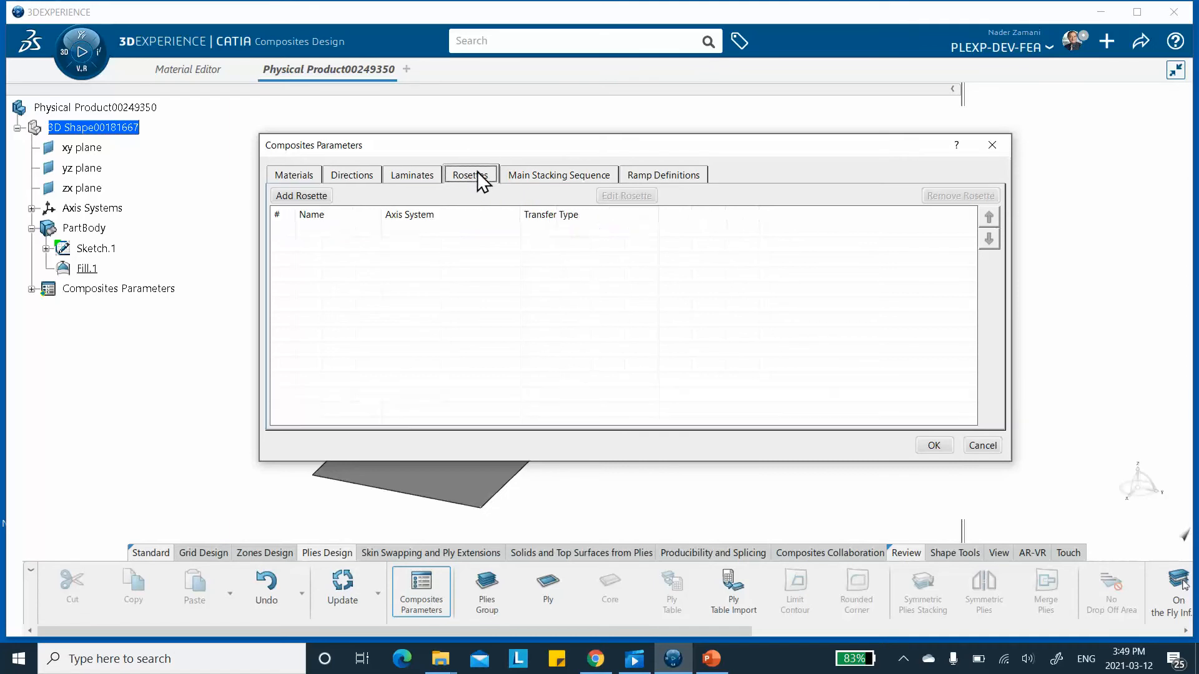
{"action": "left_click", "coordinate": [293, 197]}
{"action": "left_click_drag", "start_coordinate": [466, 148], "coordinate": [229, 133]}
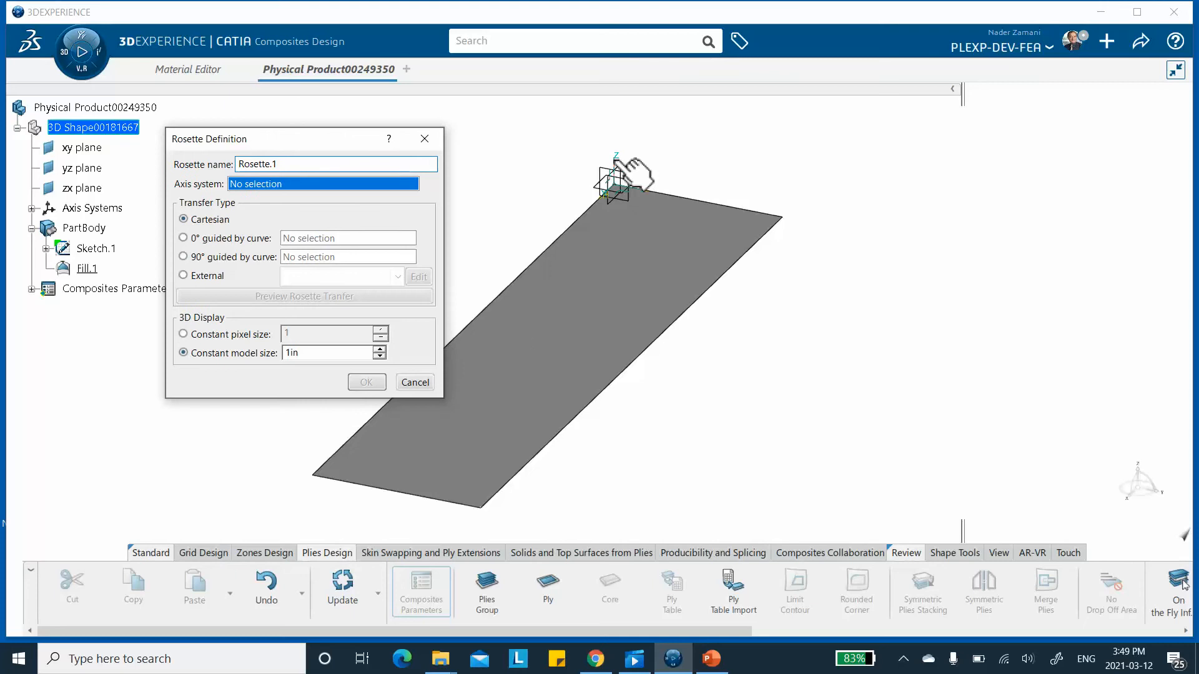
{"action": "left_click", "coordinate": [619, 164]}
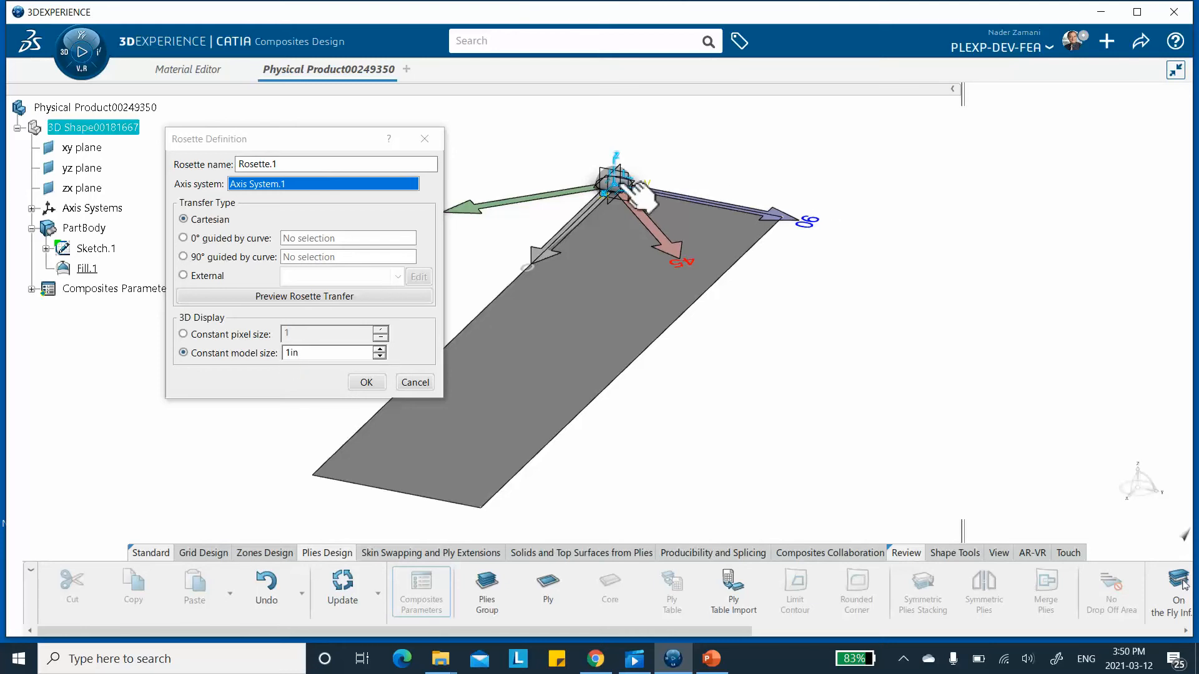
{"action": "left_click_drag", "start_coordinate": [324, 351], "coordinate": [271, 360]}
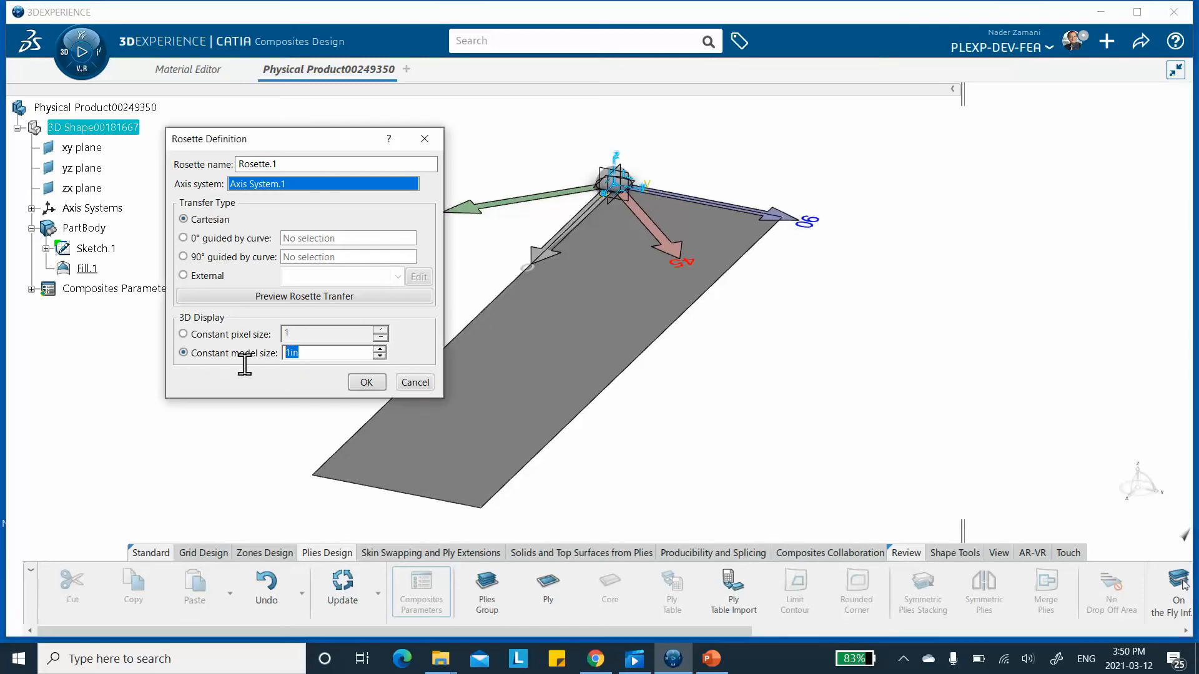
{"action": "type", "text": "0.5"}
{"action": "left_click", "coordinate": [377, 166]}
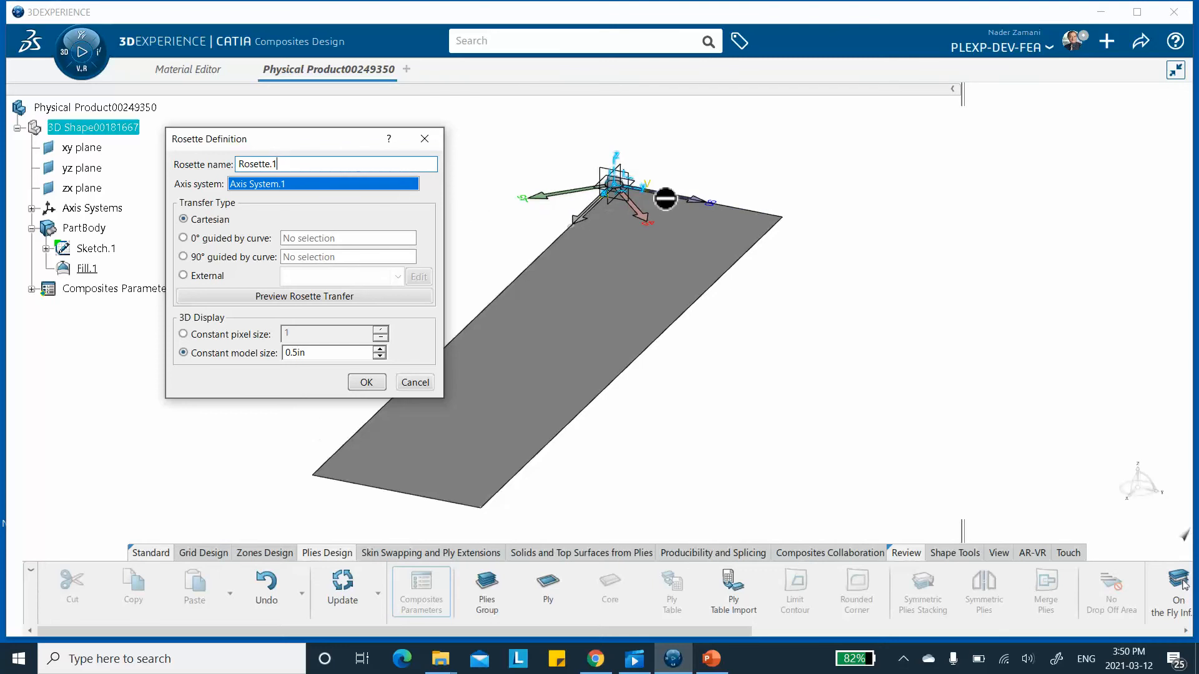
{"action": "left_click", "coordinate": [377, 385]}
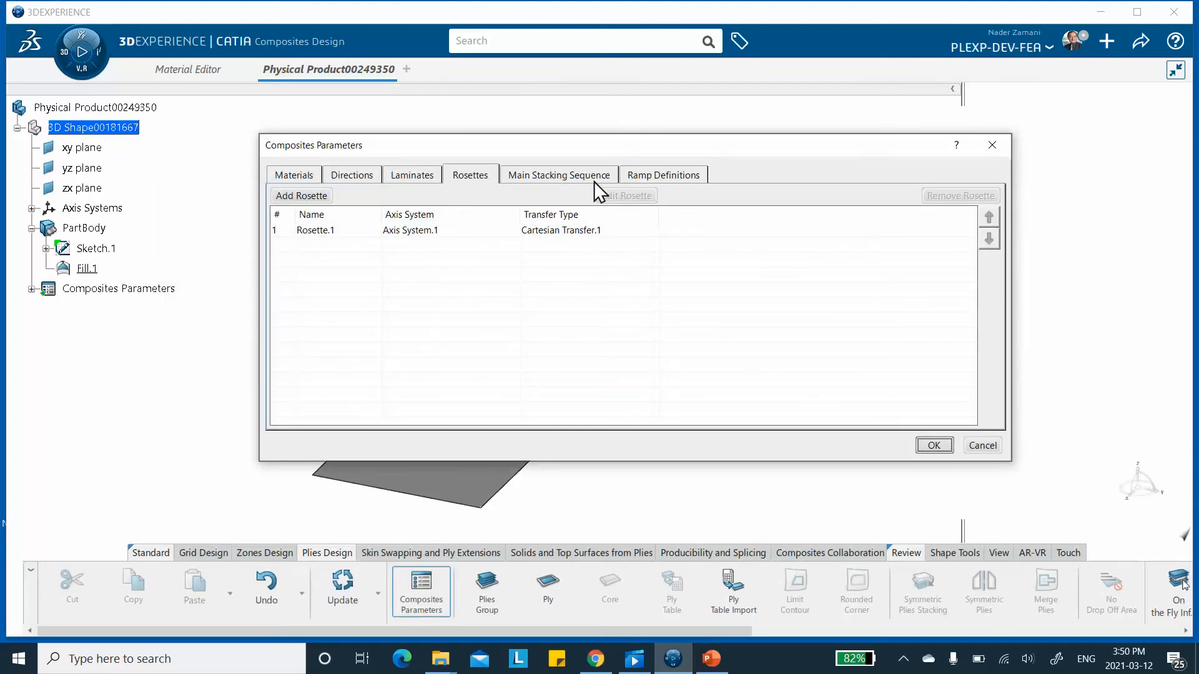
{"action": "left_click", "coordinate": [351, 174]}
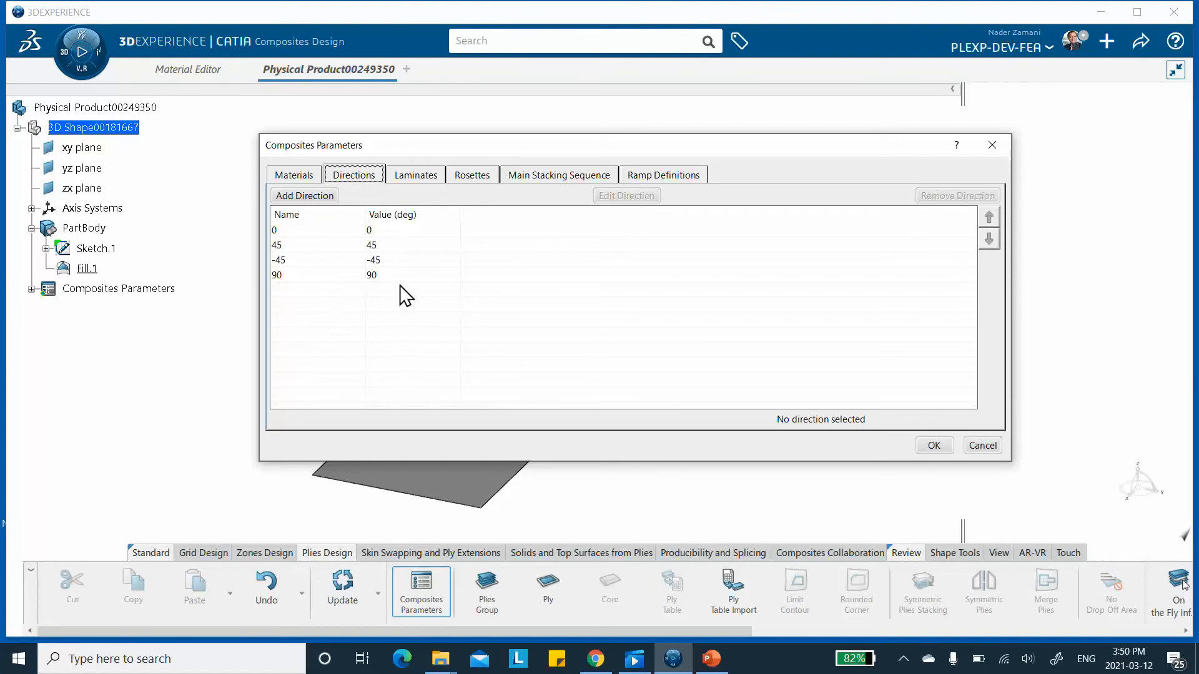
{"action": "left_click", "coordinate": [935, 446]}
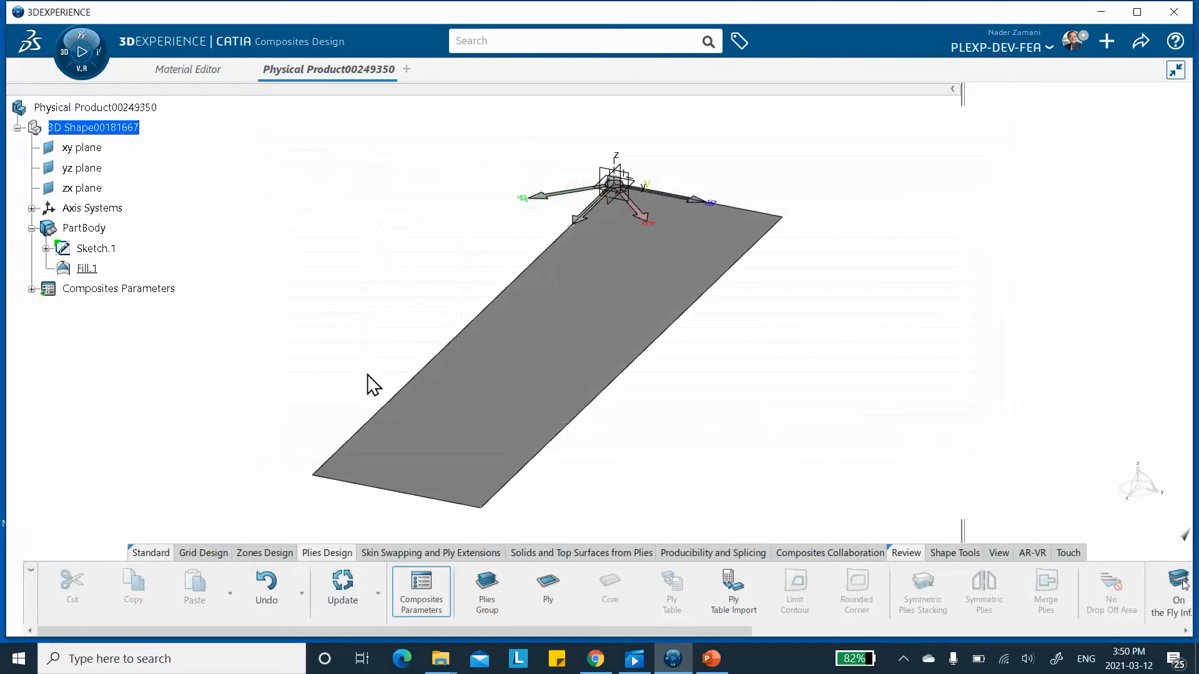
Create a plies group on the Fill.1 surface using Rosette.1, keeping the default name and locked plies draping direction
{"action": "left_click", "coordinate": [31, 288]}
{"action": "left_click", "coordinate": [32, 290]}
{"action": "middle_click_drag", "start_coordinate": [357, 341], "coordinate": [455, 343]}
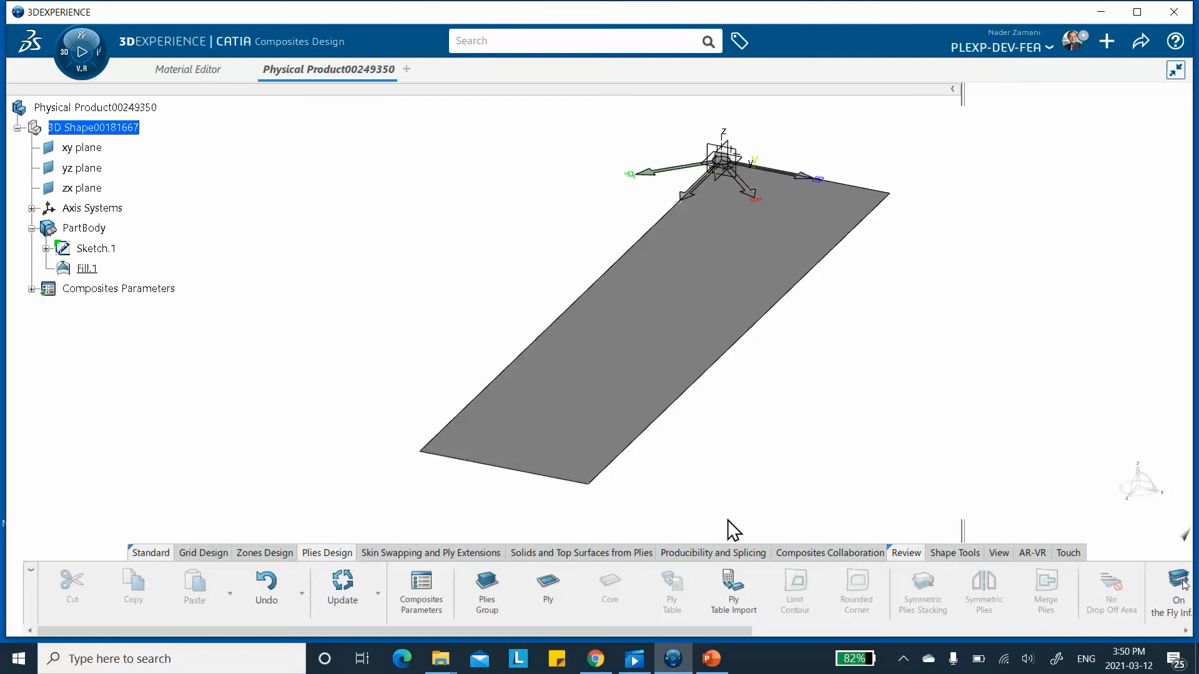
{"action": "left_click", "coordinate": [489, 592]}
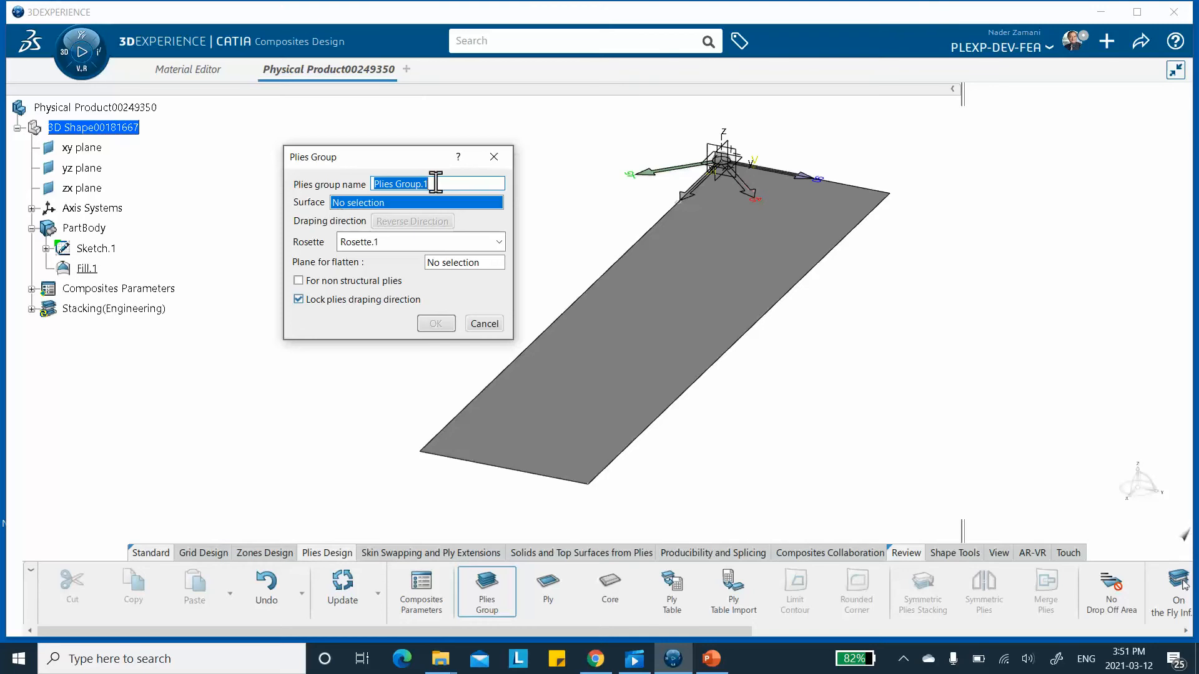
{"action": "left_click", "coordinate": [683, 345]}
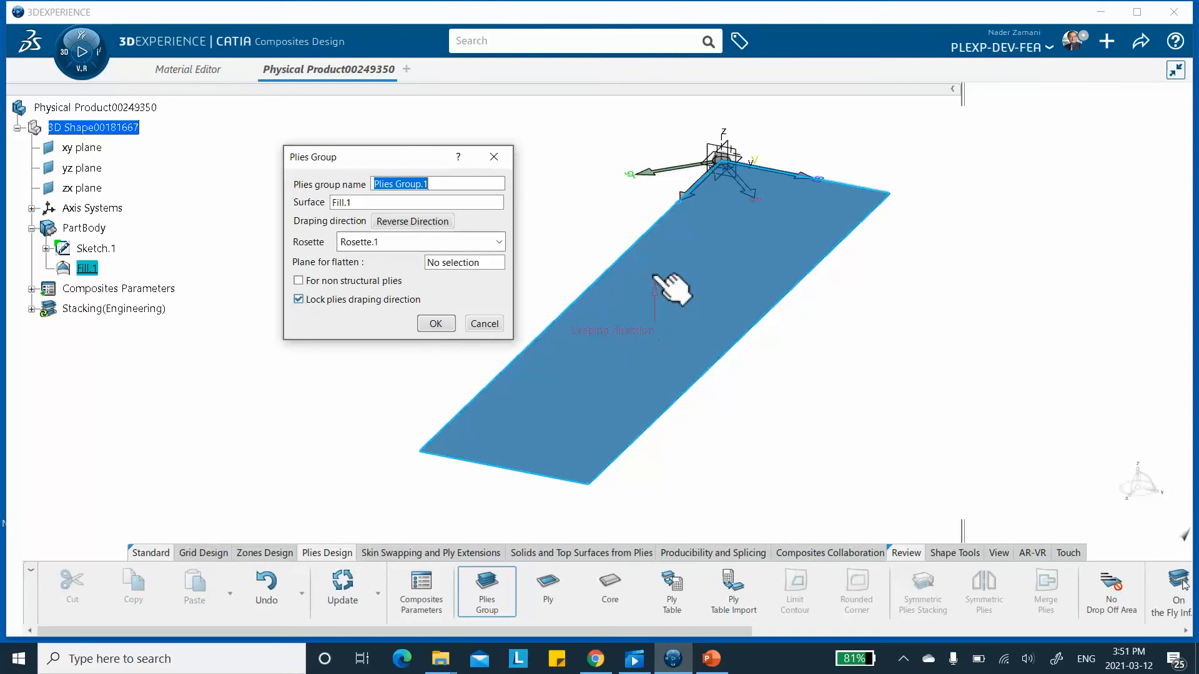
{"action": "left_click", "coordinate": [434, 323]}
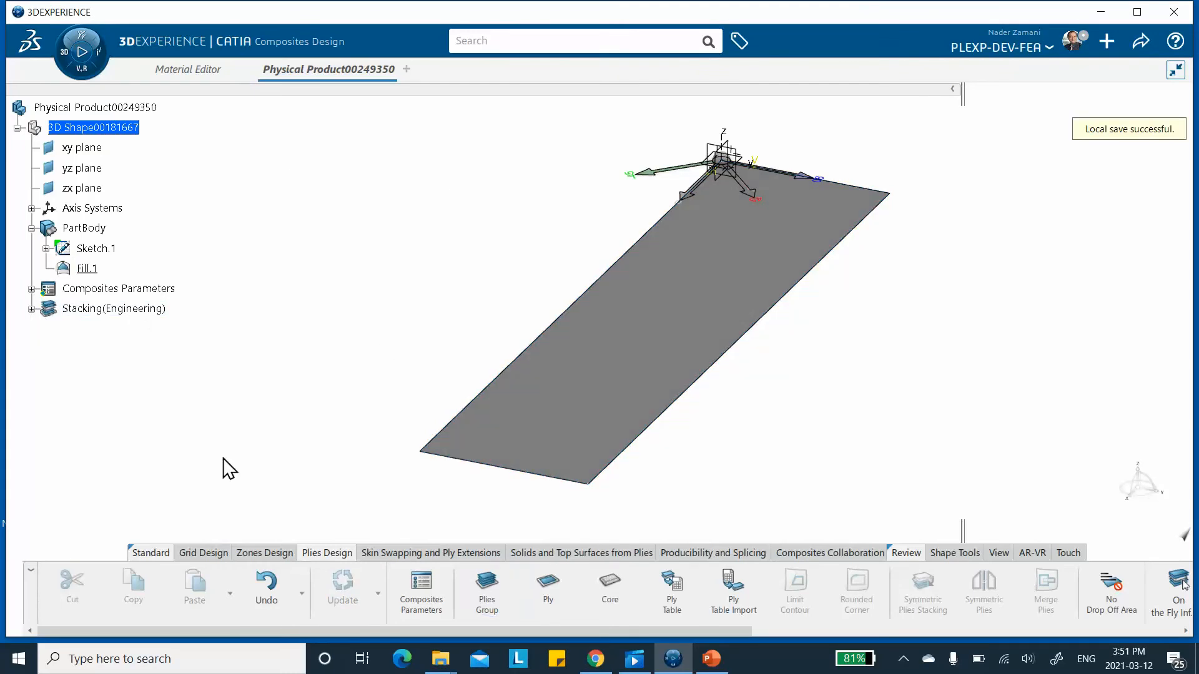
Start the first ply in Plies Group.1 and assign Sketch.1 as the curve of its contour
{"action": "left_click", "coordinate": [32, 309]}
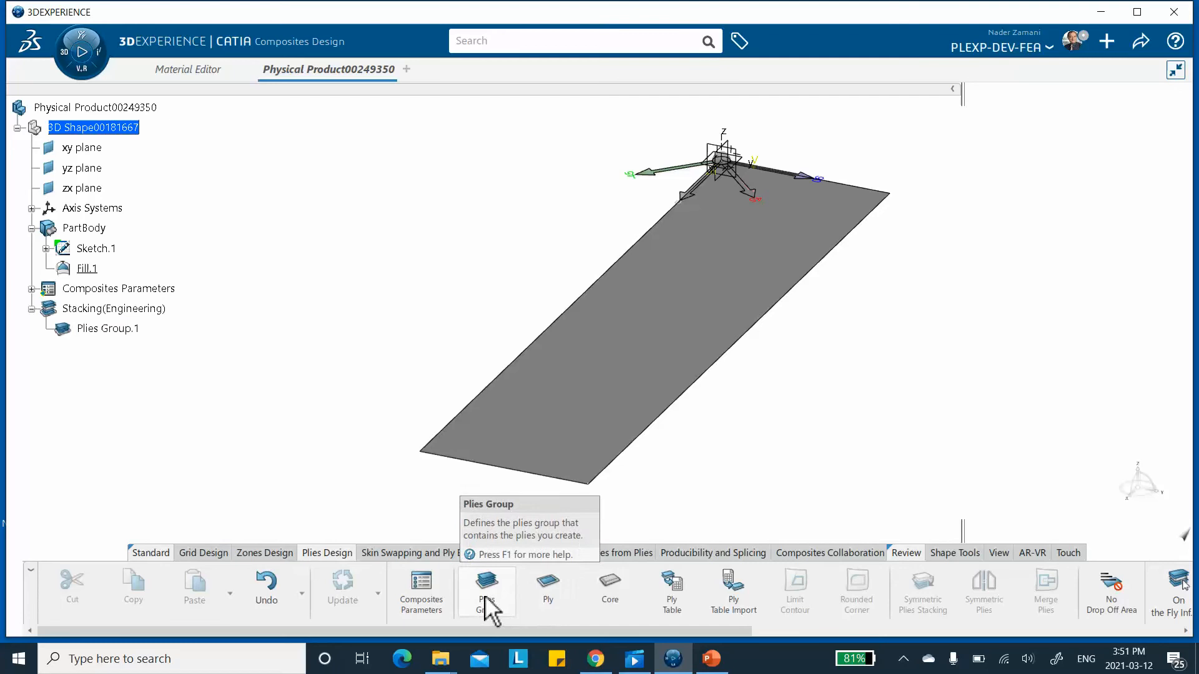
{"action": "left_click", "coordinate": [552, 587]}
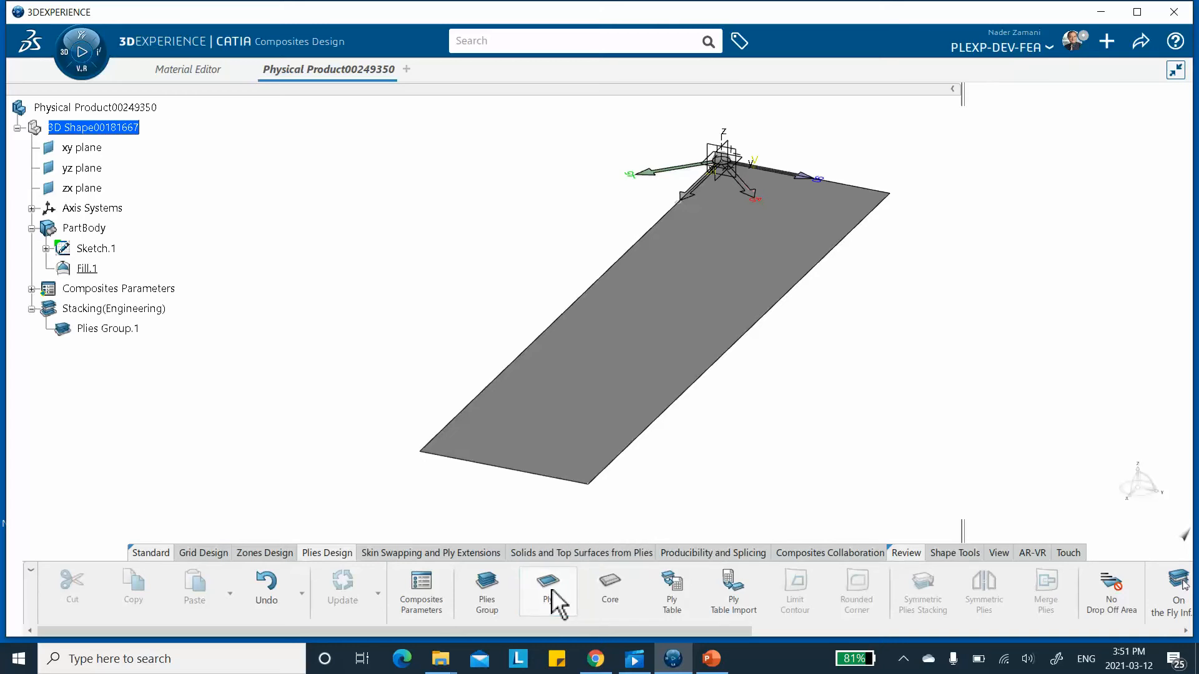
{"action": "left_click", "coordinate": [548, 590]}
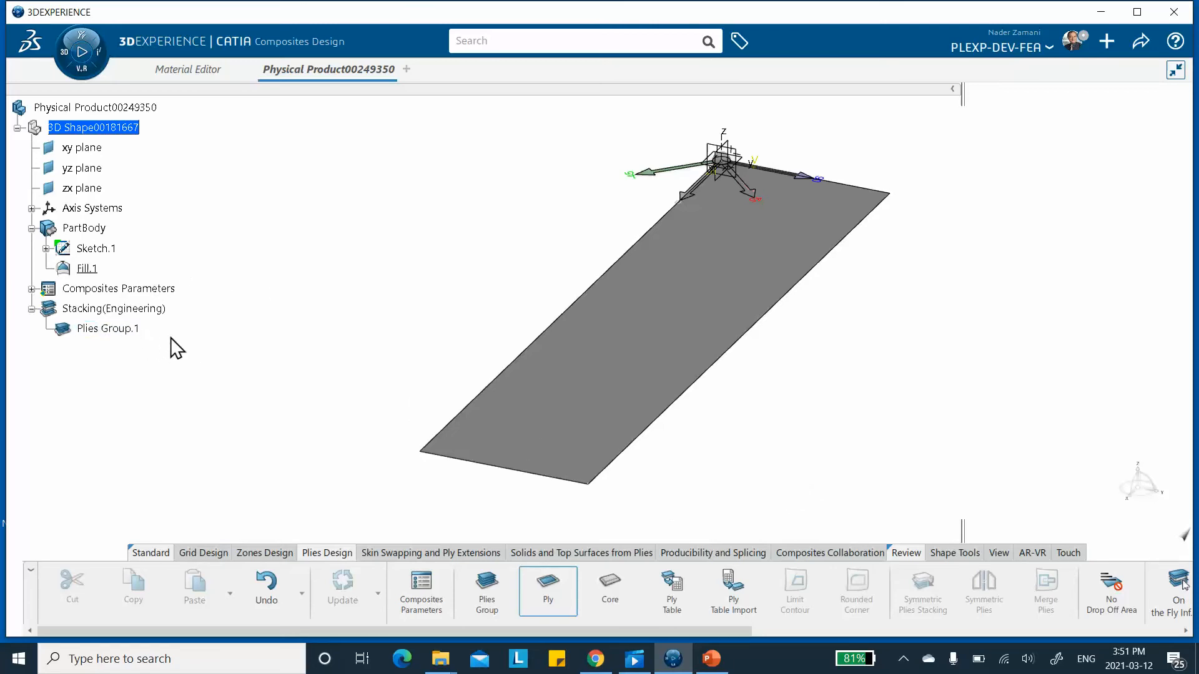
{"action": "left_click", "coordinate": [122, 330]}
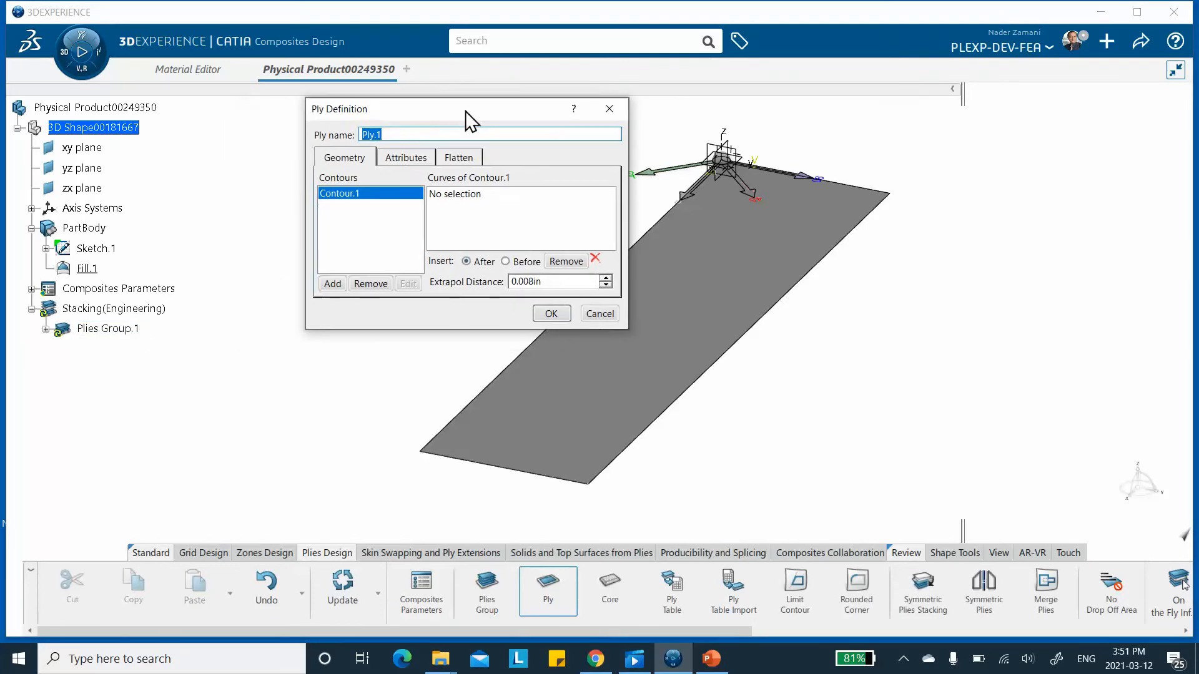
{"action": "left_click", "coordinate": [449, 199]}
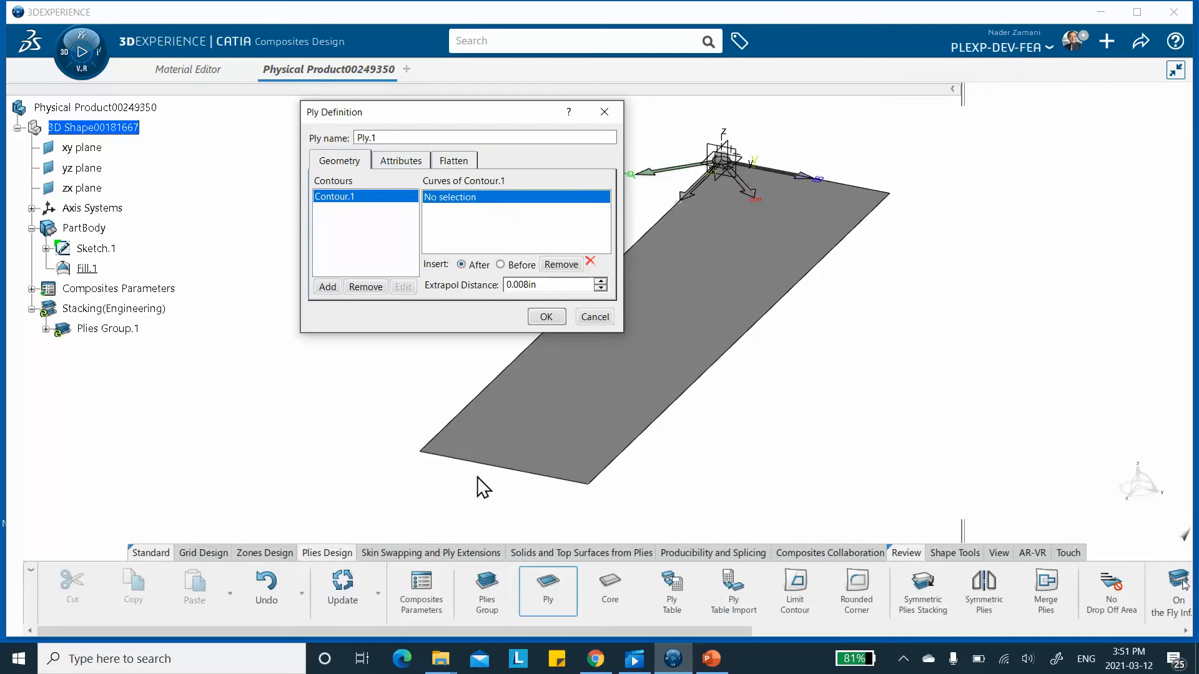
{"action": "left_click", "coordinate": [98, 250]}
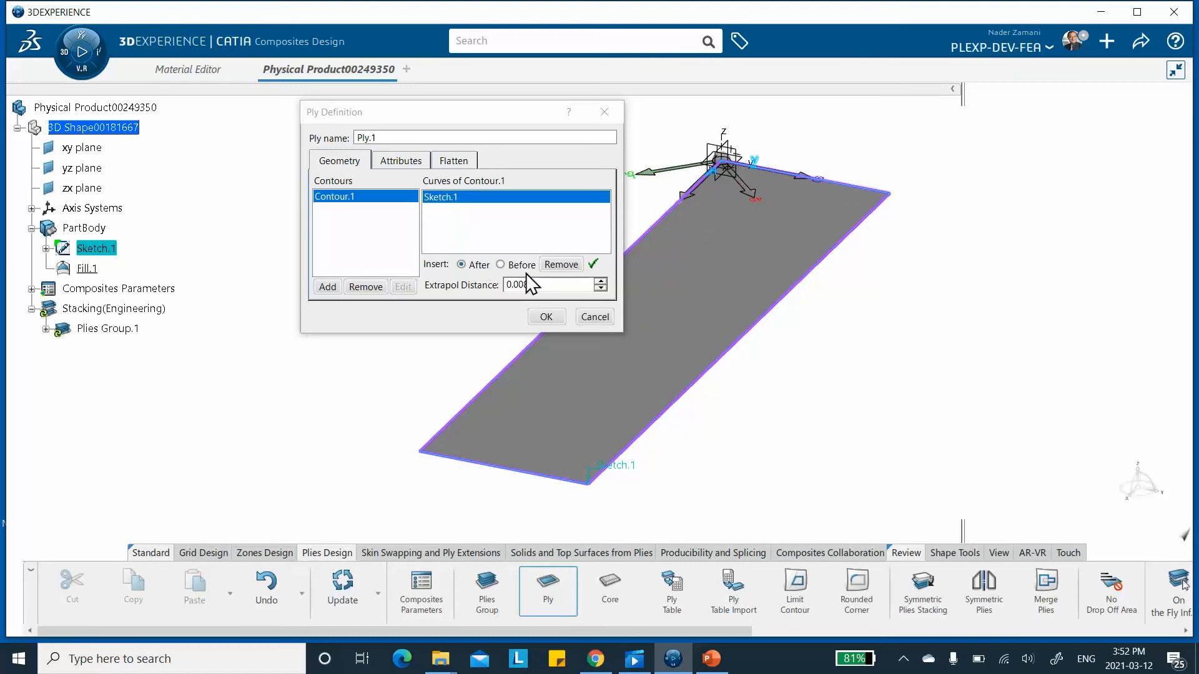
Check the layup slide in PowerPoint, give the first ply a direction of 45, accept it and expand Plies Group.1 in the tree
{"action": "left_click", "coordinate": [399, 162]}
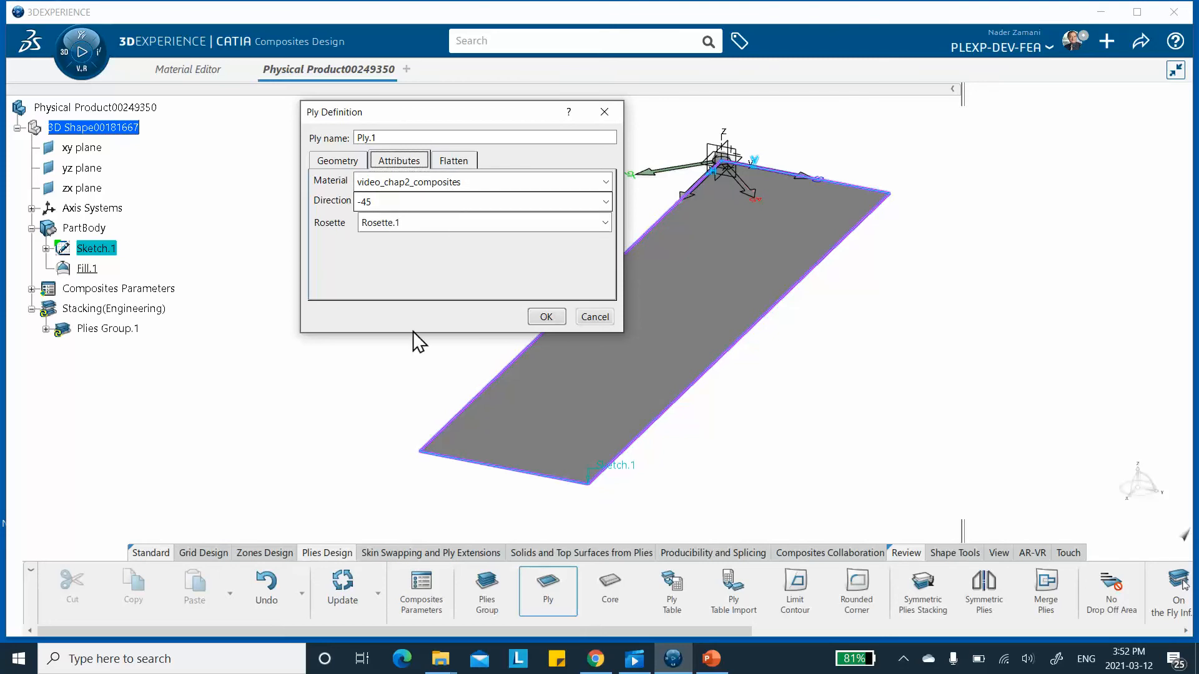
{"action": "left_click", "coordinate": [712, 659]}
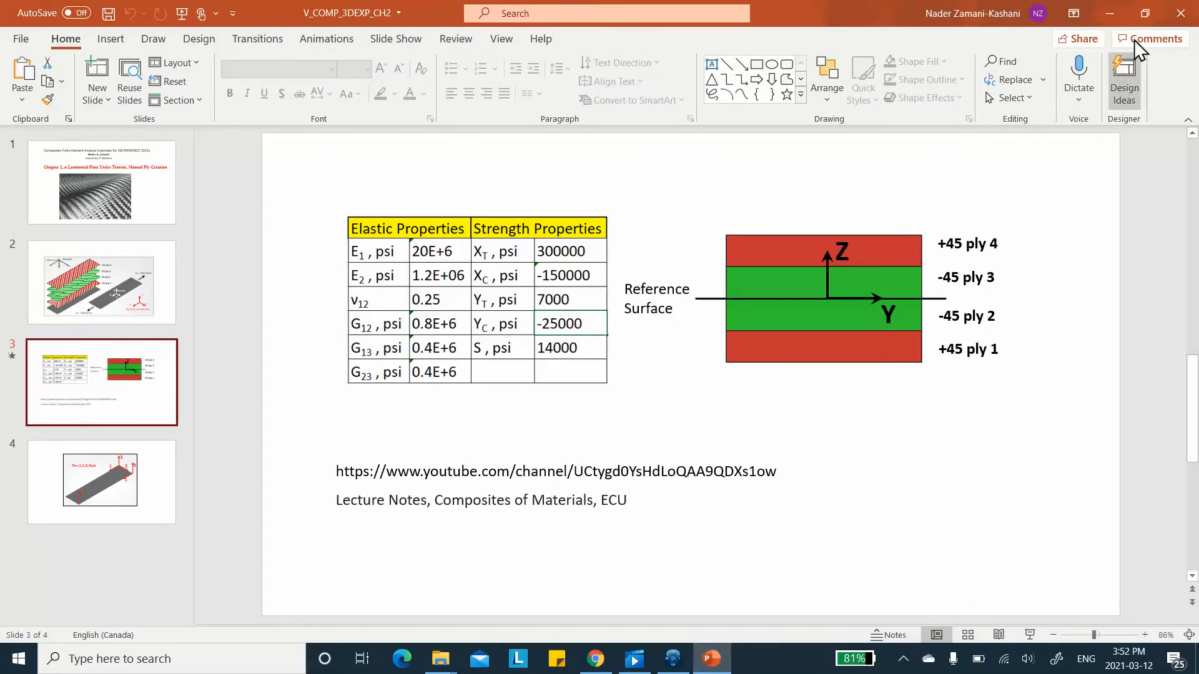
{"action": "left_click", "coordinate": [1110, 13]}
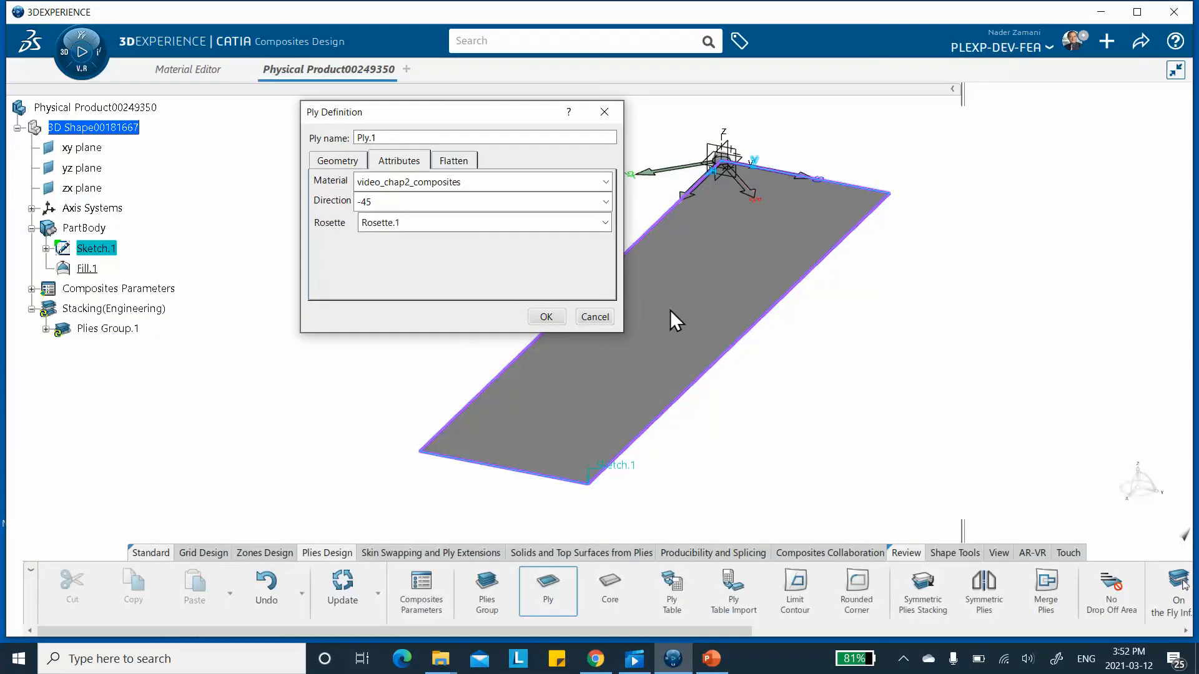
{"action": "left_click", "coordinate": [451, 201]}
{"action": "left_click", "coordinate": [437, 237]}
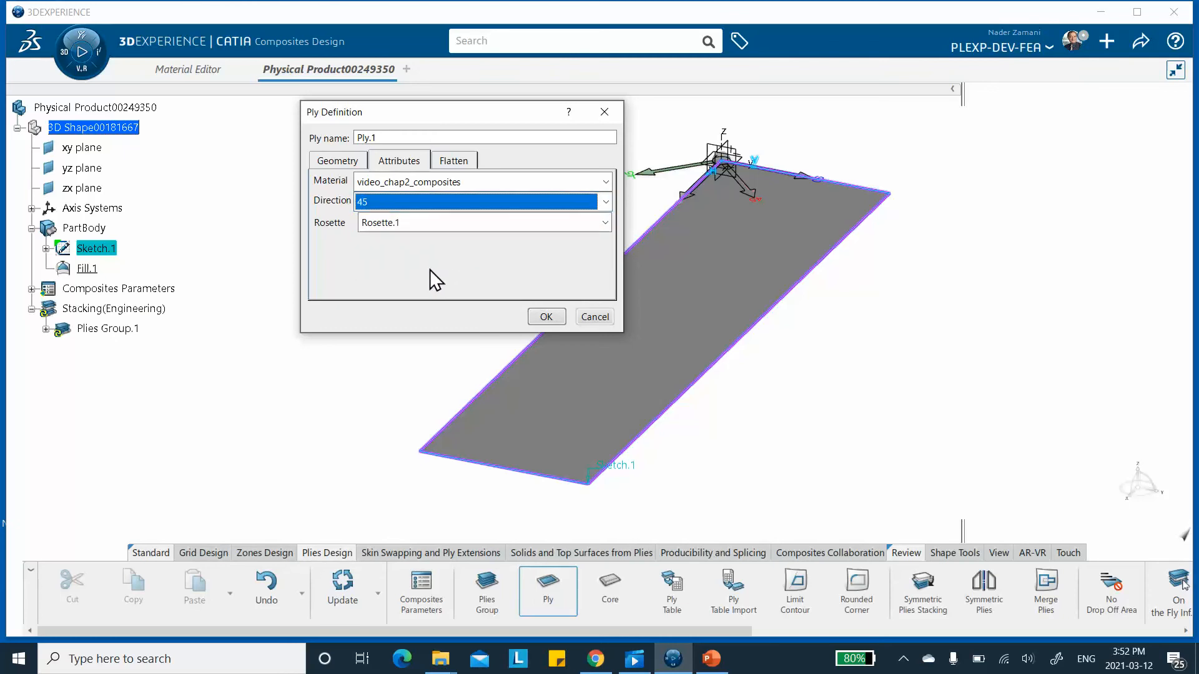
{"action": "left_click", "coordinate": [543, 318]}
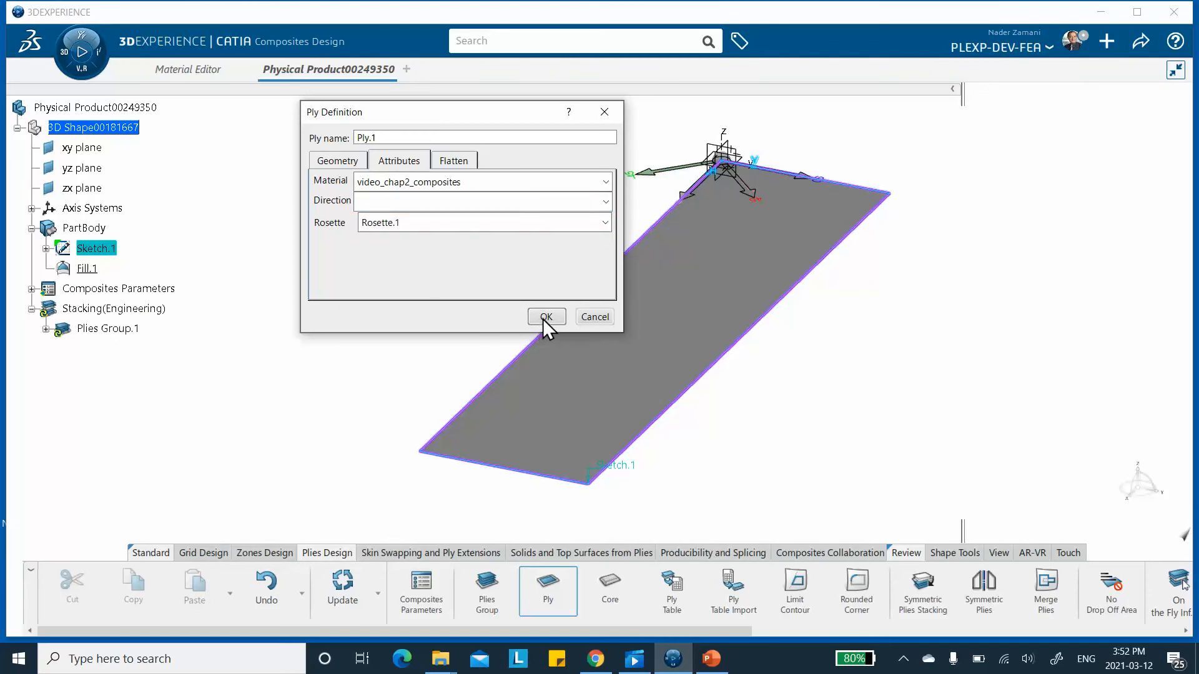
{"action": "left_click", "coordinate": [46, 330]}
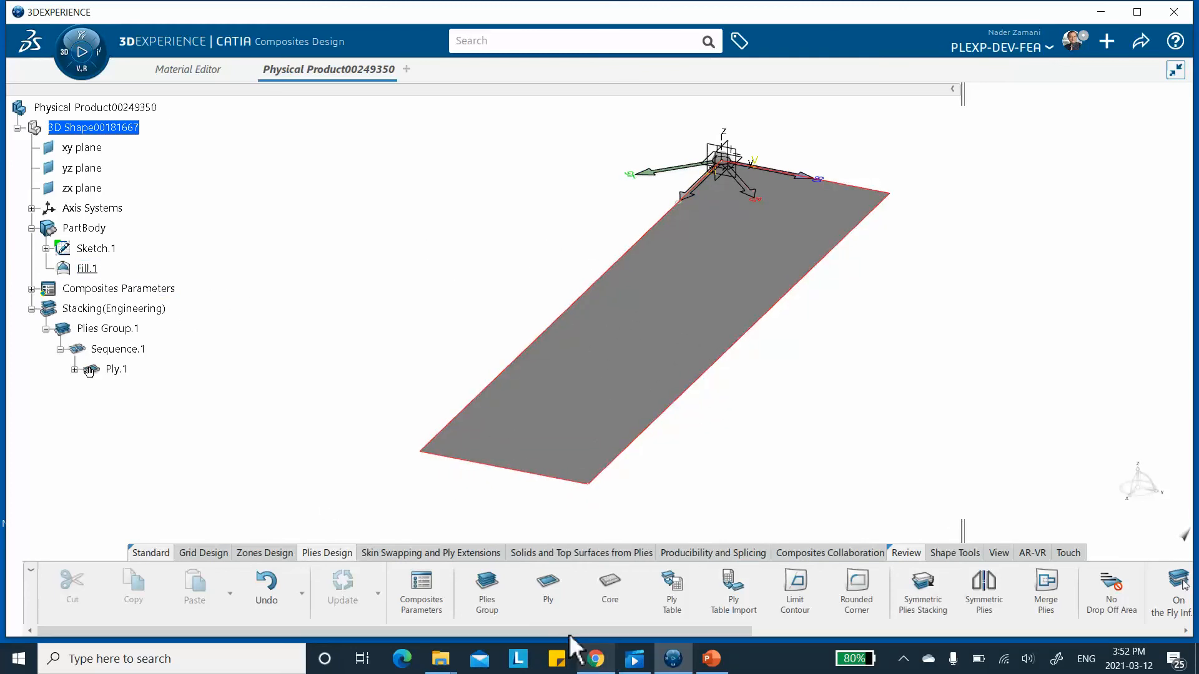
Add a second ply to Plies Group.1 with Sketch.1 as its contour and a direction of -45
{"action": "left_click", "coordinate": [549, 587]}
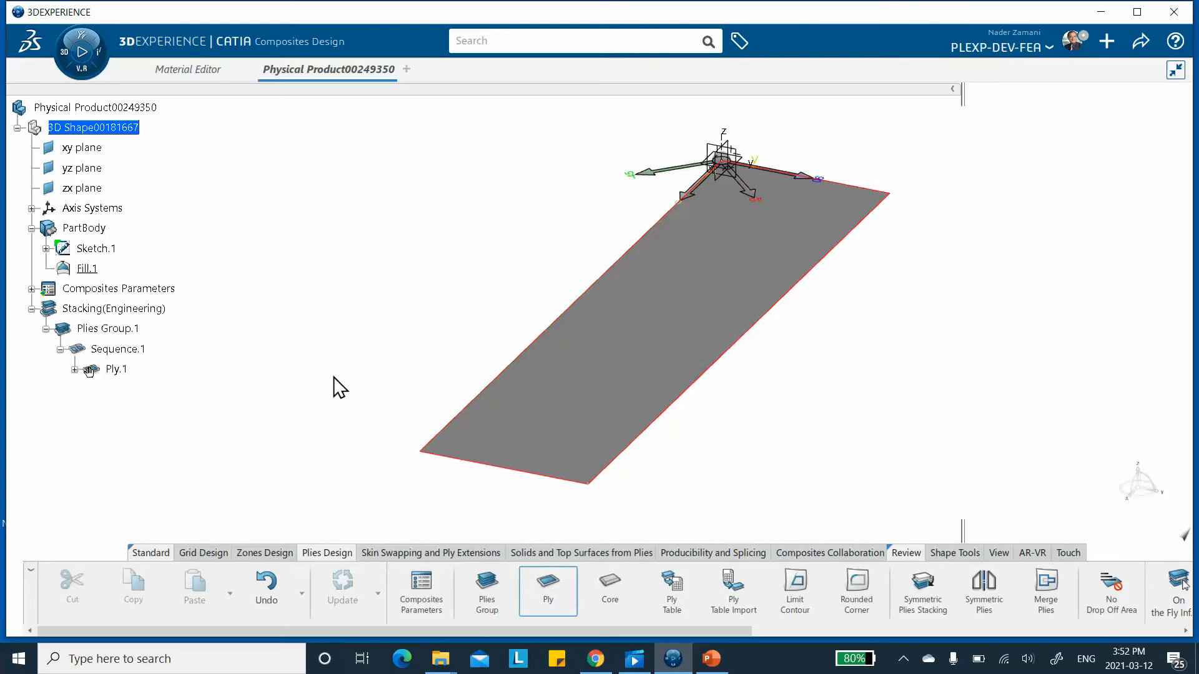
{"action": "left_click", "coordinate": [138, 329]}
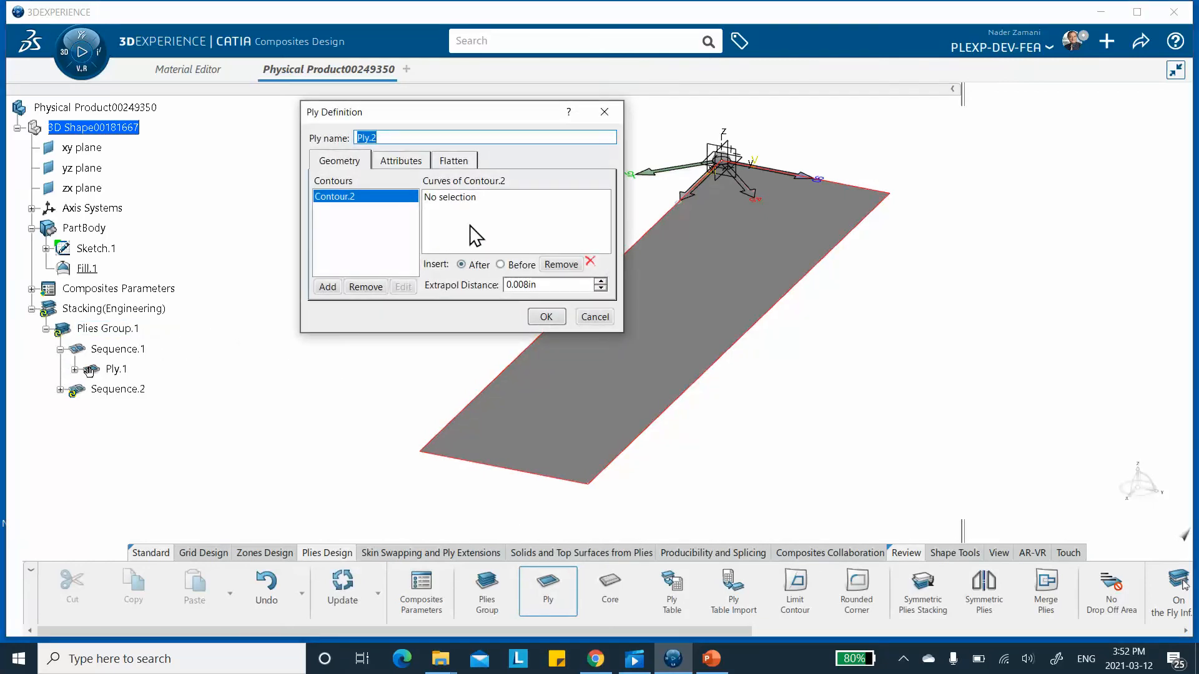
{"action": "left_click", "coordinate": [100, 248]}
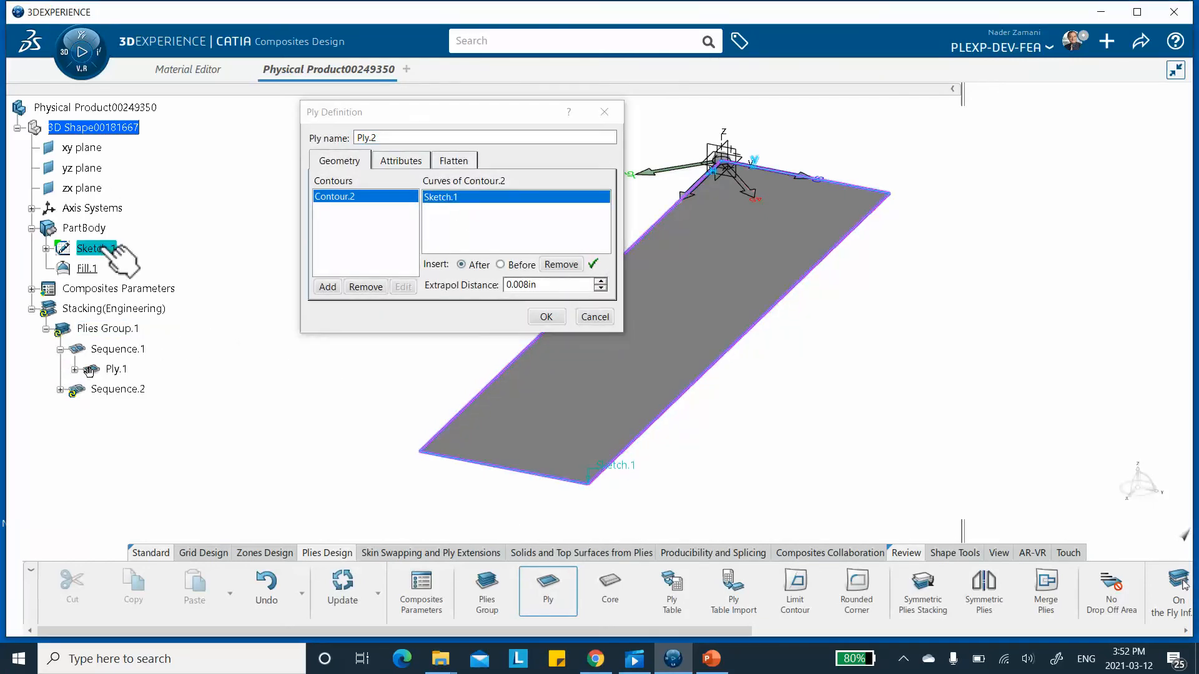
{"action": "left_click", "coordinate": [403, 162]}
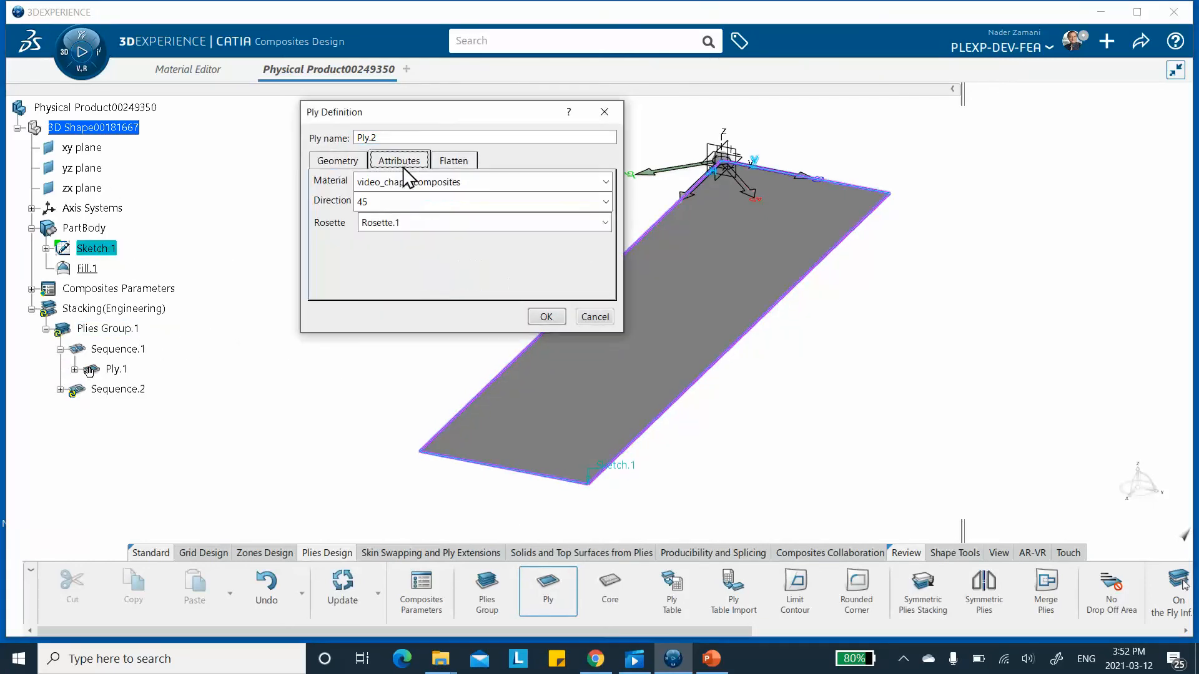
{"action": "left_click", "coordinate": [397, 201]}
{"action": "left_click", "coordinate": [380, 252]}
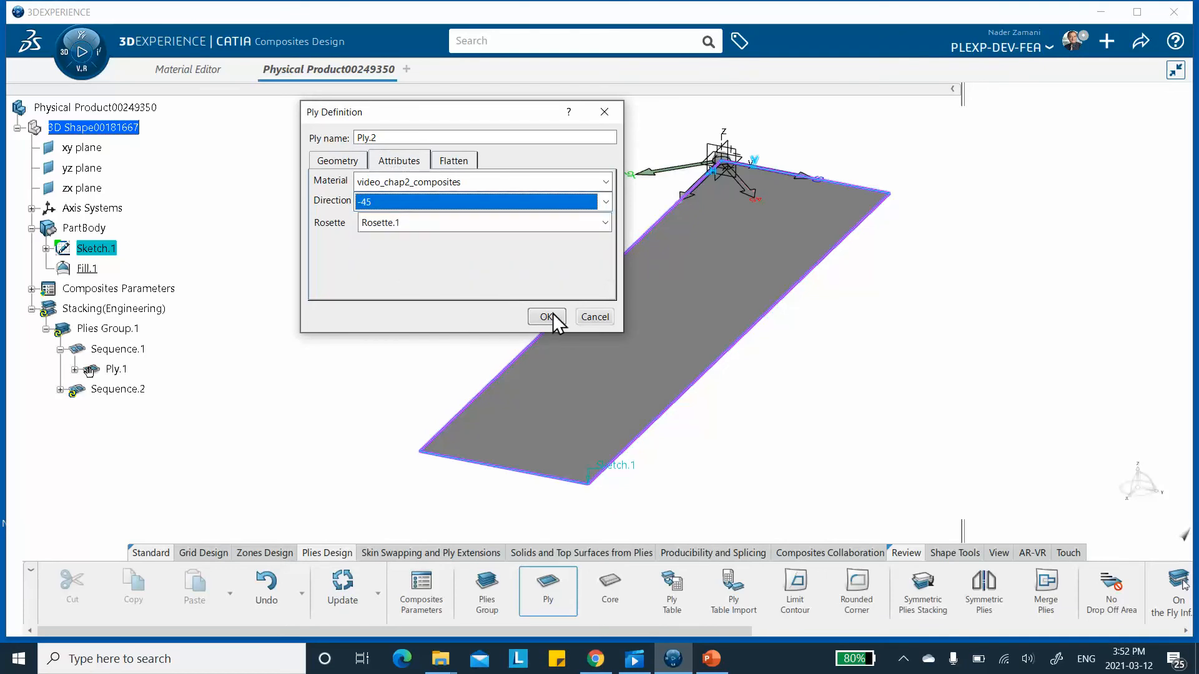
{"action": "left_click", "coordinate": [548, 316]}
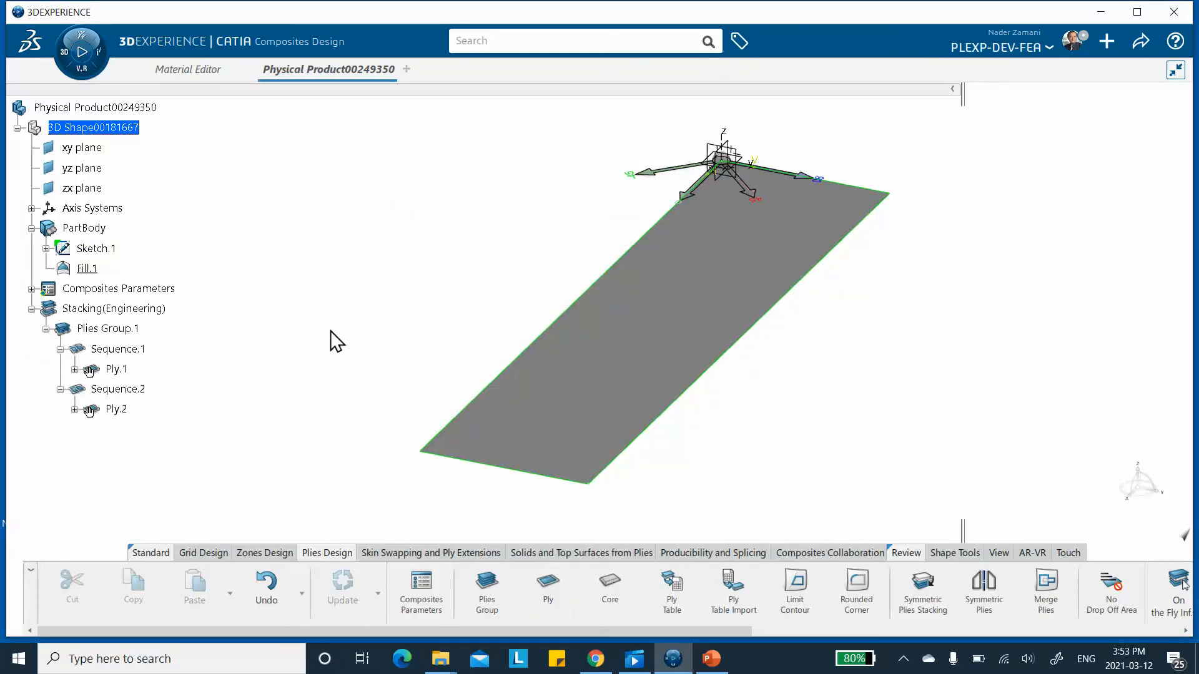
Apply symmetric plies stacking to Plies Group.1 with the Non pivot option and collapse Sequence.1 and Sequence.2 in the tree
{"action": "left_click", "coordinate": [931, 611]}
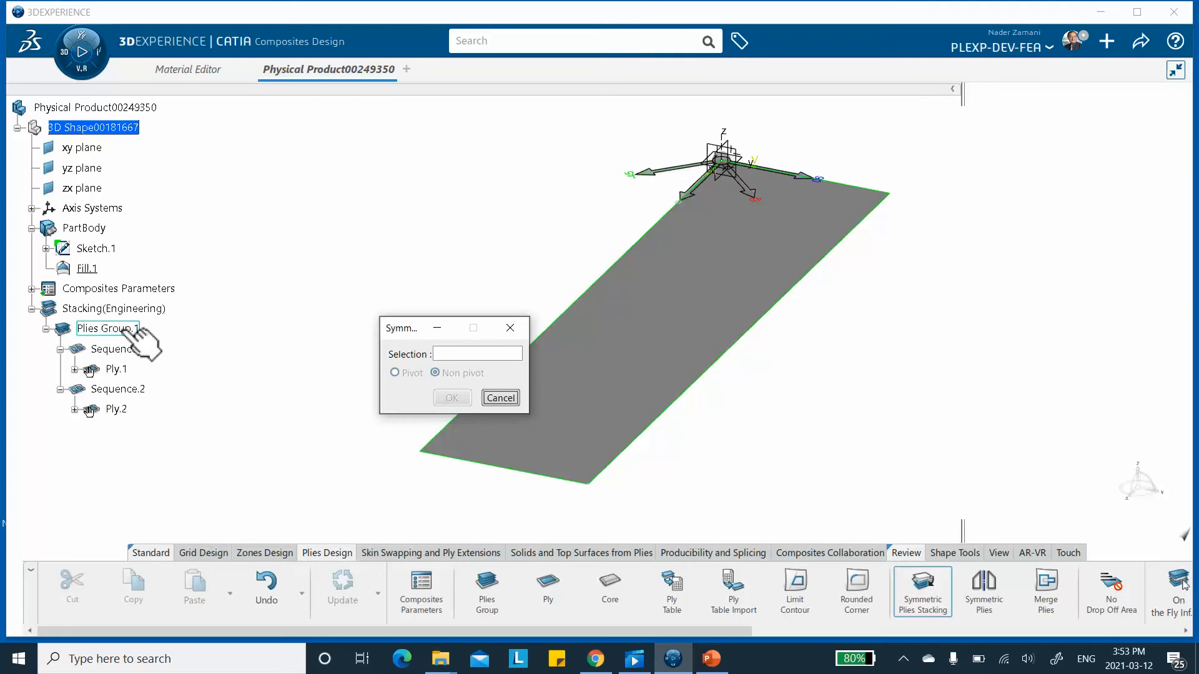
{"action": "left_click", "coordinate": [130, 329]}
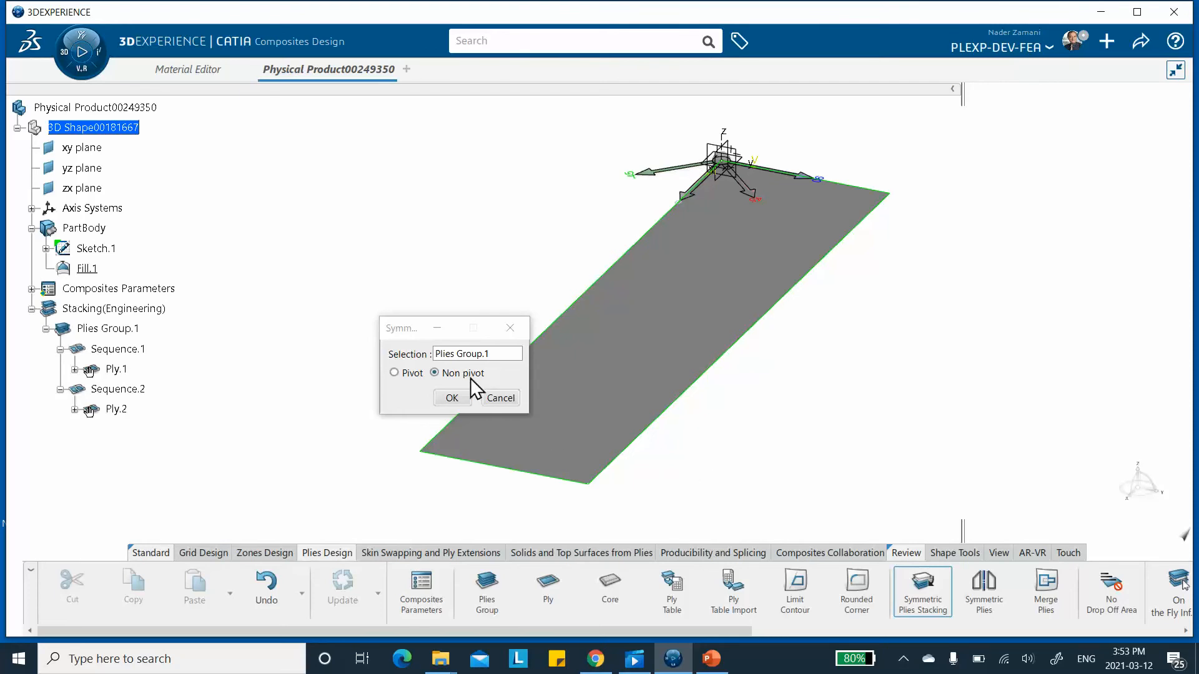
{"action": "left_click", "coordinate": [458, 399]}
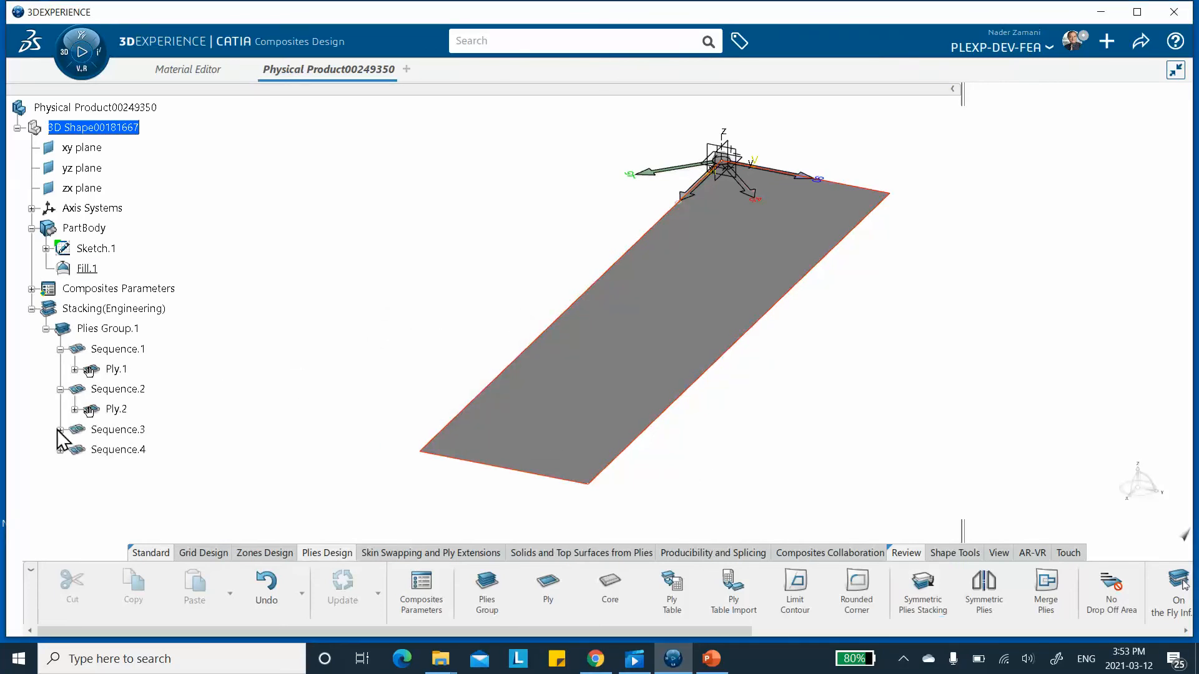
{"action": "left_click", "coordinate": [60, 389]}
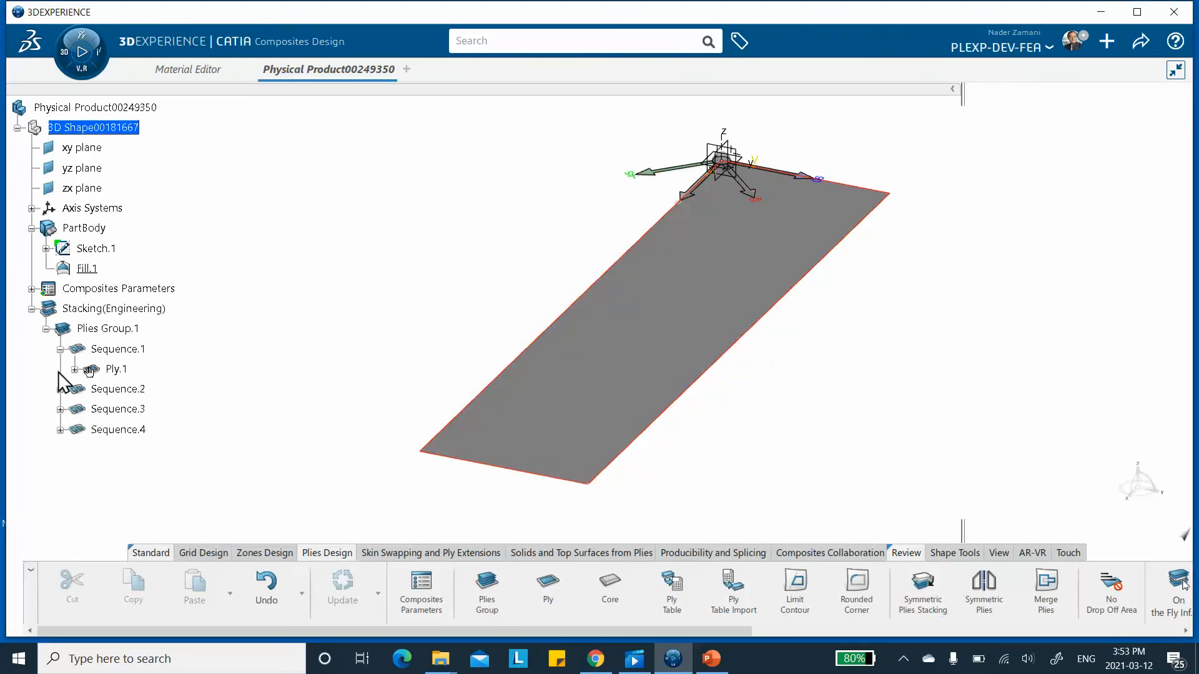
{"action": "left_click", "coordinate": [60, 350]}
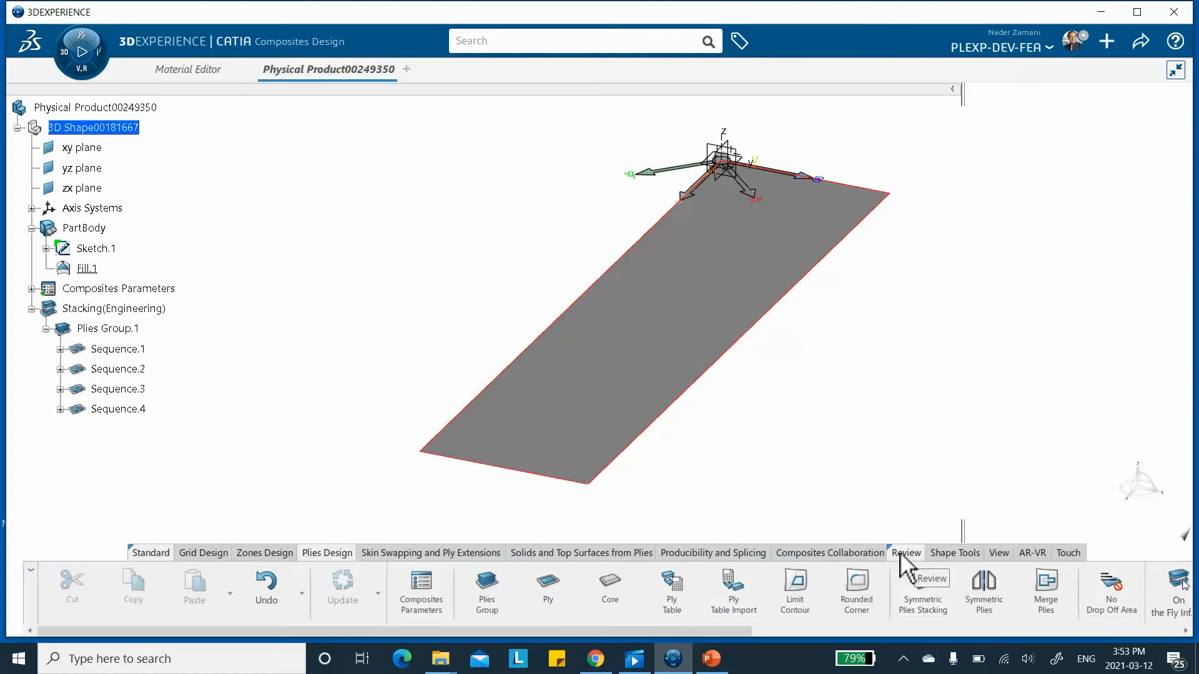
Preview Plies Group.1 with the Ply Exploder at a scale of 10 and examine the exploded stack of plies
{"action": "left_click_drag", "start_coordinate": [681, 632], "coordinate": [840, 632]}
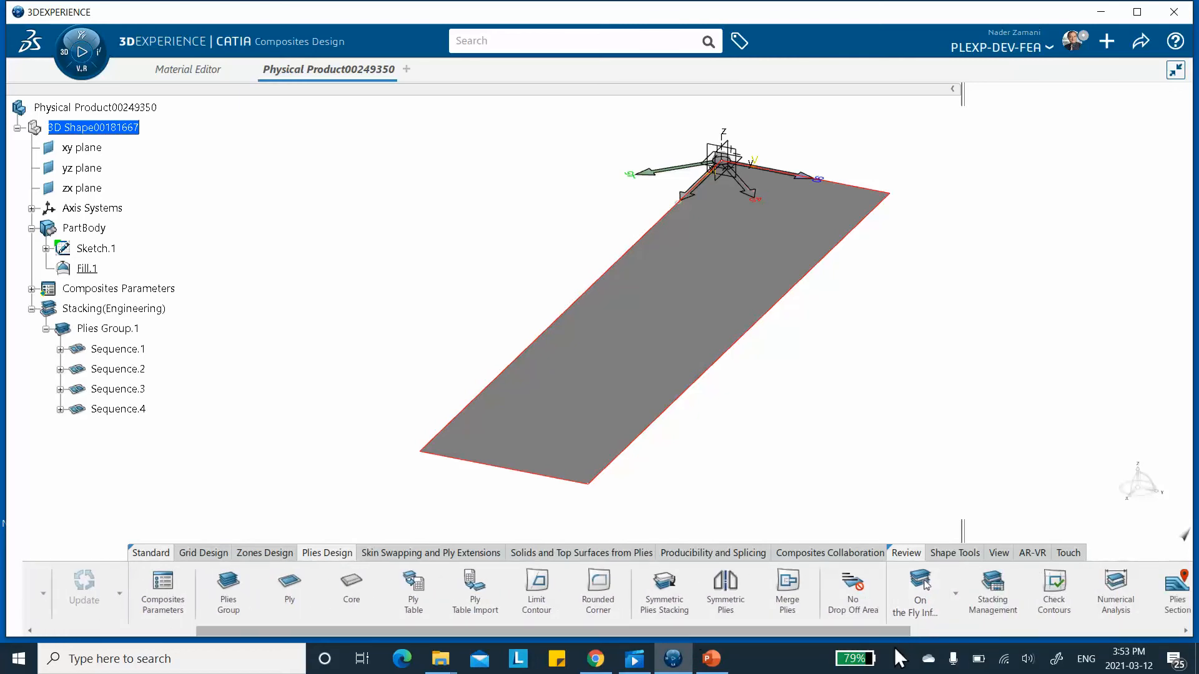
{"action": "left_click_drag", "start_coordinate": [740, 629], "coordinate": [920, 648]}
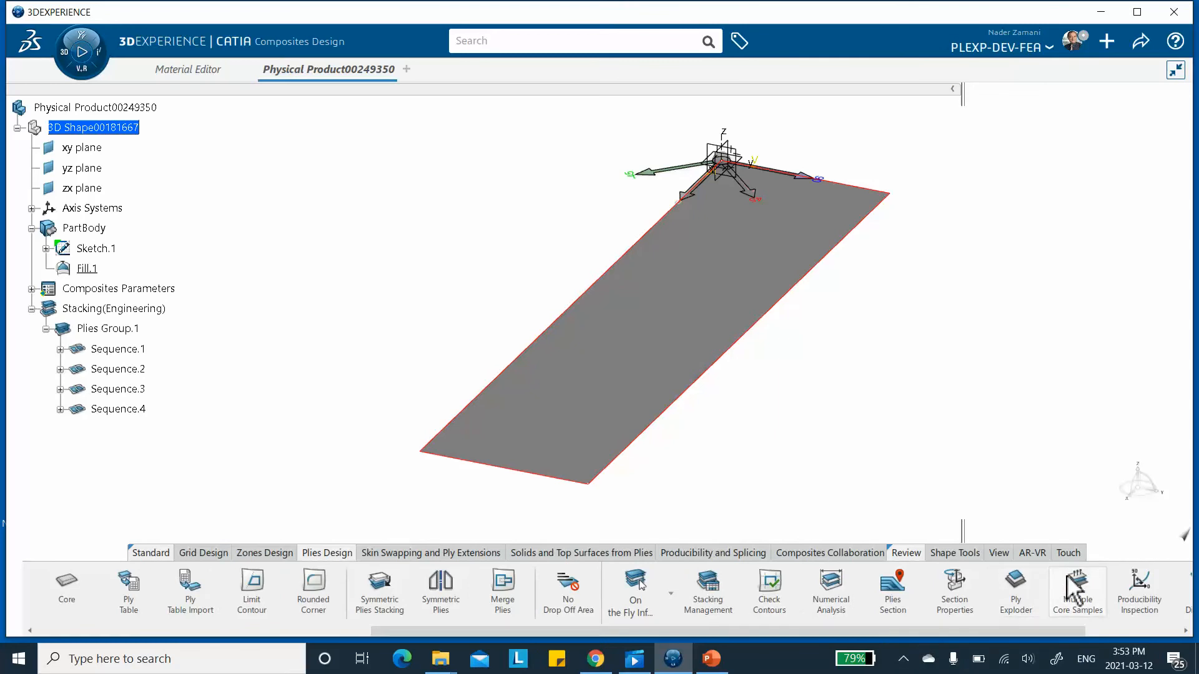
{"action": "left_click", "coordinate": [1016, 593]}
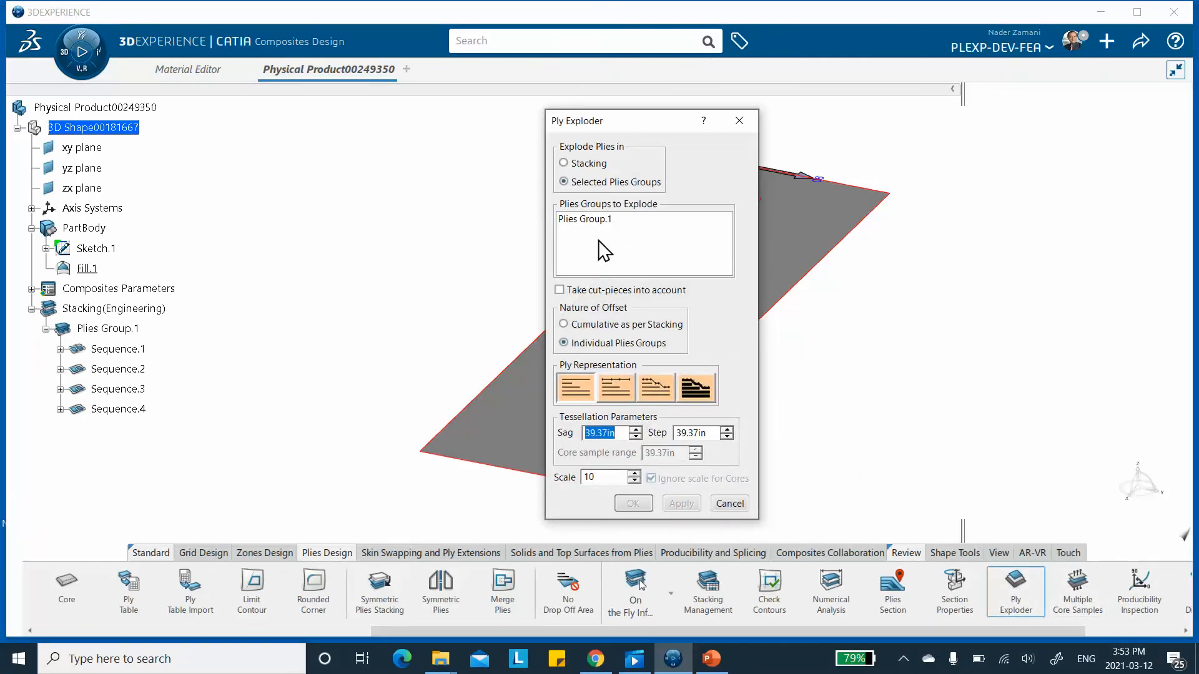
{"action": "left_click", "coordinate": [589, 219]}
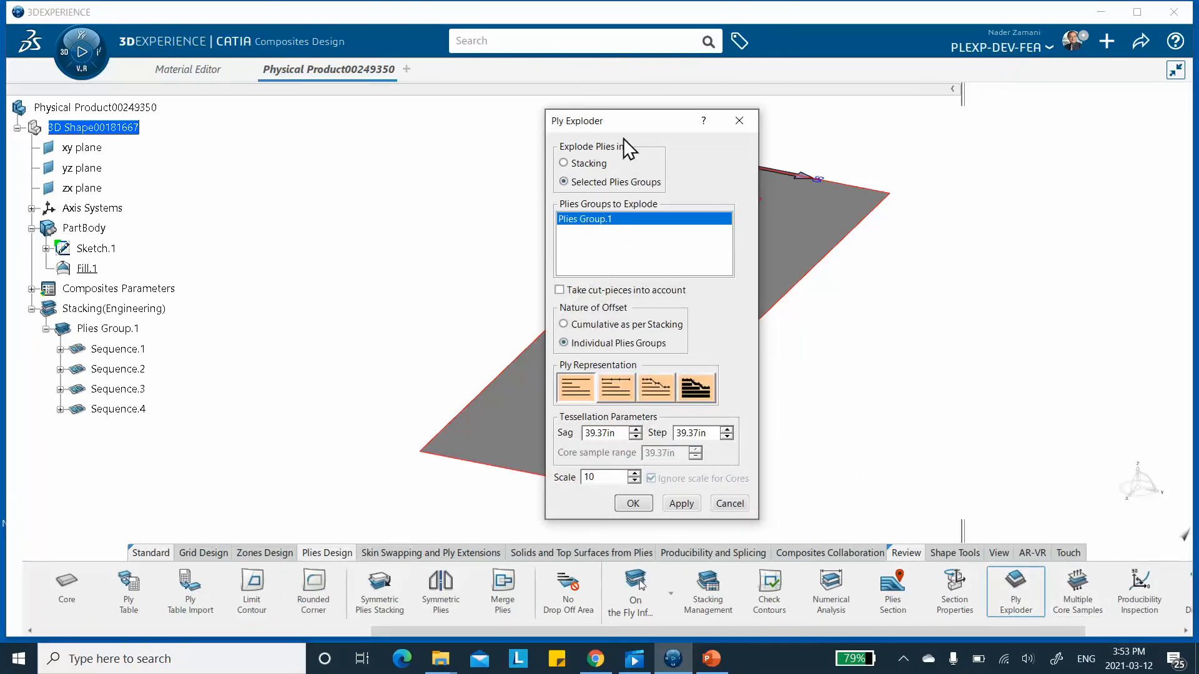
{"action": "left_click_drag", "start_coordinate": [619, 130], "coordinate": [919, 127]}
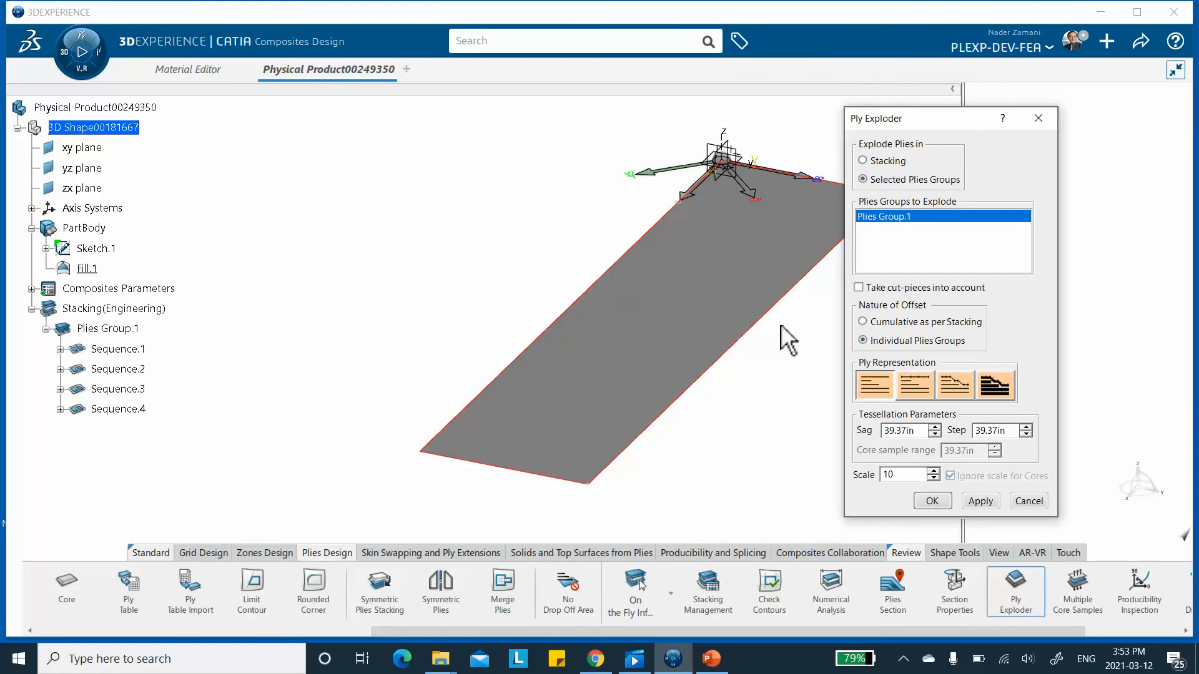
{"action": "middle_click_drag", "start_coordinate": [664, 428], "coordinate": [514, 429]}
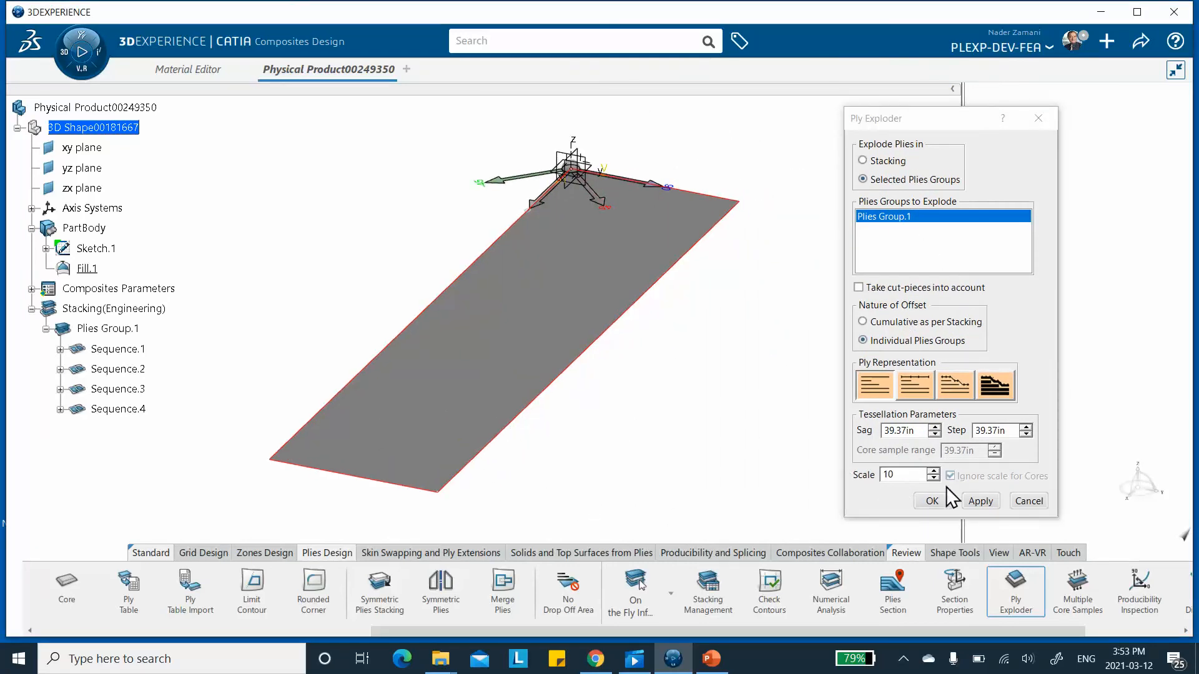
{"action": "left_click", "coordinate": [972, 500]}
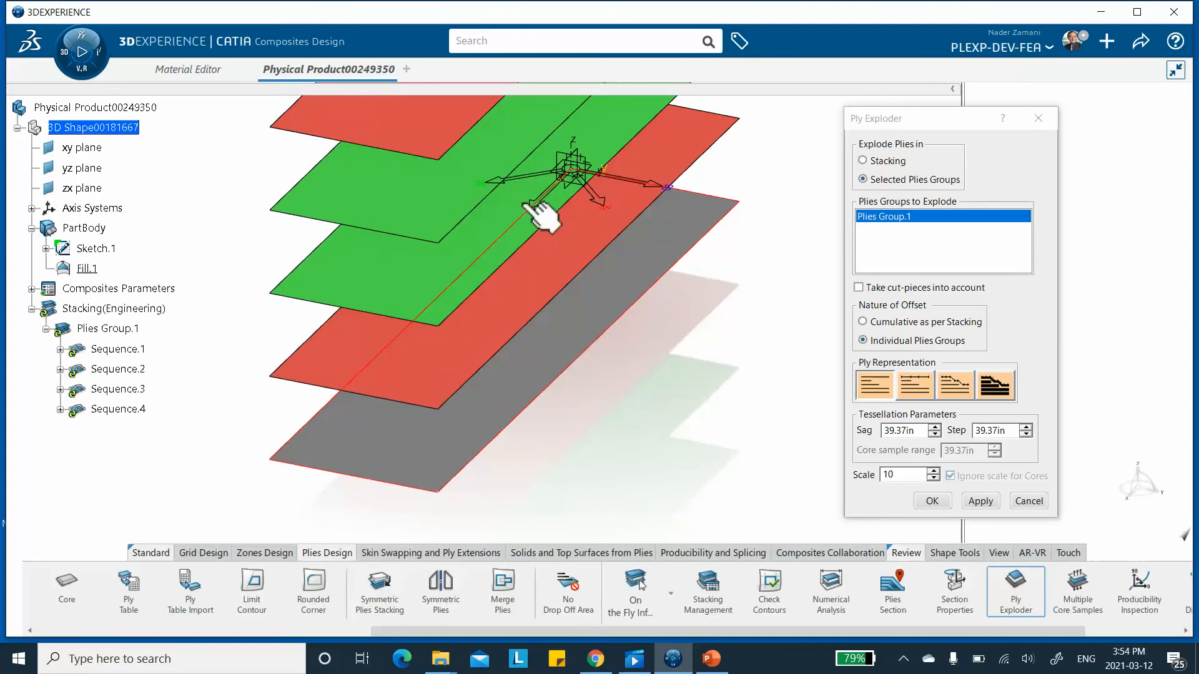
{"action": "scroll", "coordinate": [587, 256], "scroll_direction": "down", "scroll_amount": 5}
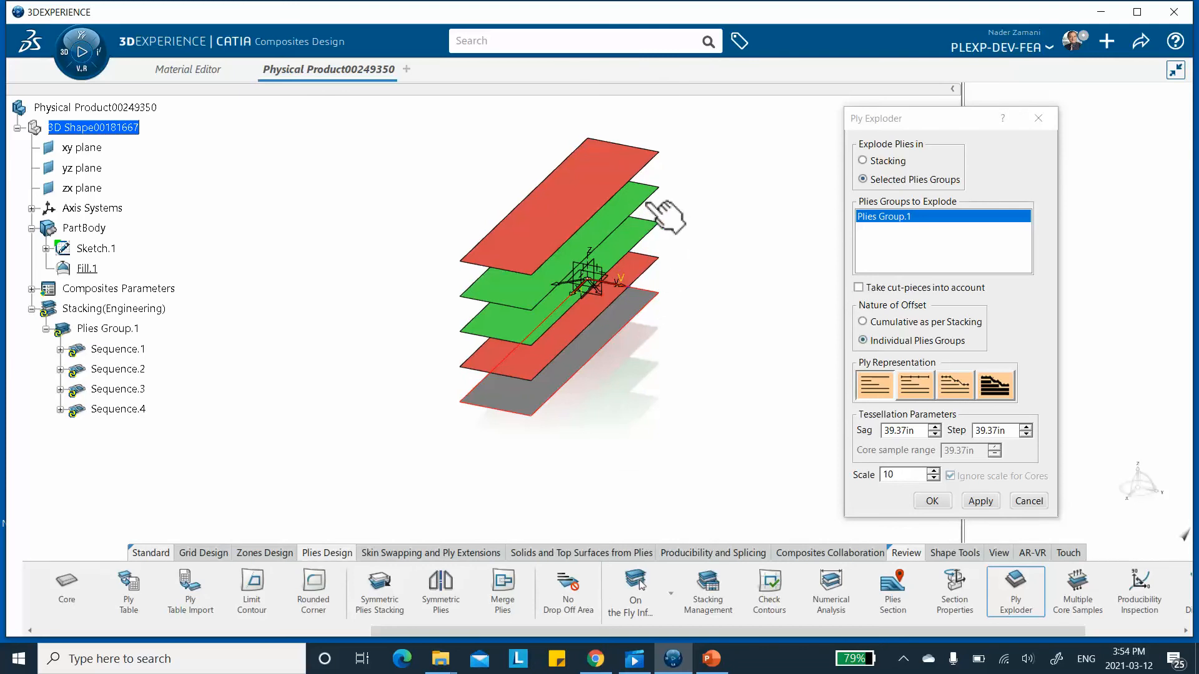
Cancel the Ply Exploder preview of the plies, collapse Stacking(Engineering) in the tree and save the product
{"action": "left_click", "coordinate": [1024, 501]}
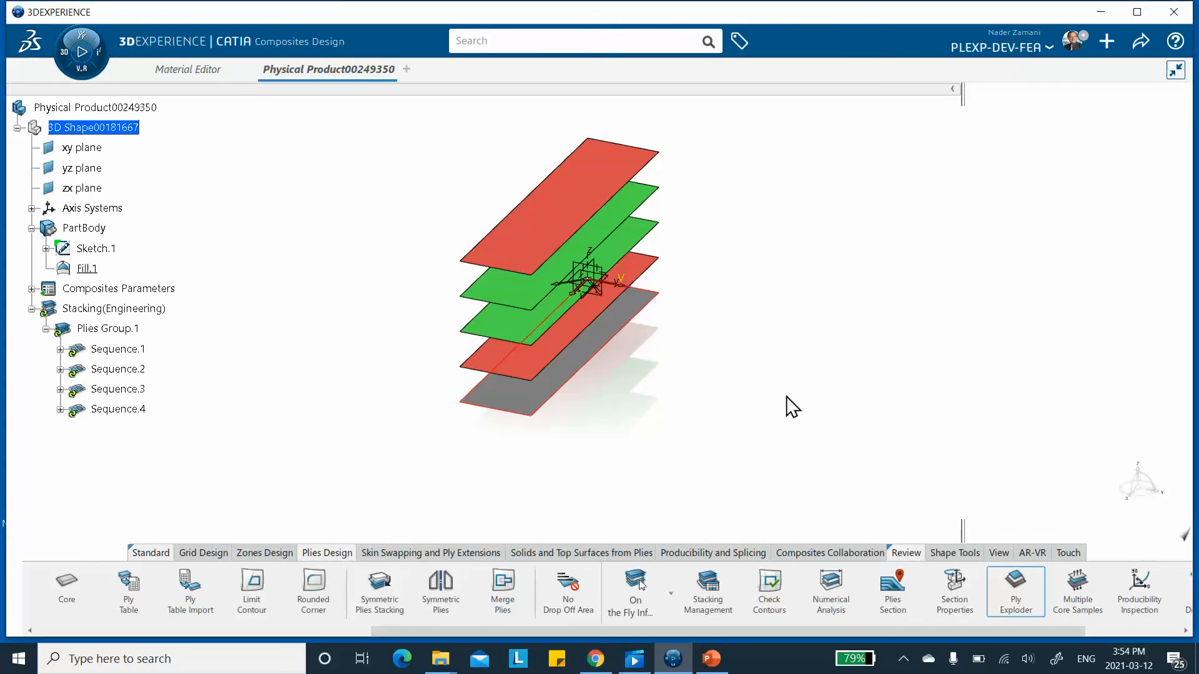
{"action": "mouse_move", "coordinate": [713, 387]}
{"action": "middle_mouse_down"}
{"action": "mouse_move", "coordinate": [709, 362]}
{"action": "mouse_move", "coordinate": [703, 380]}
{"action": "middle_mouse_up"}
{"action": "middle_click_drag", "start_coordinate": [631, 396], "coordinate": [638, 331]}
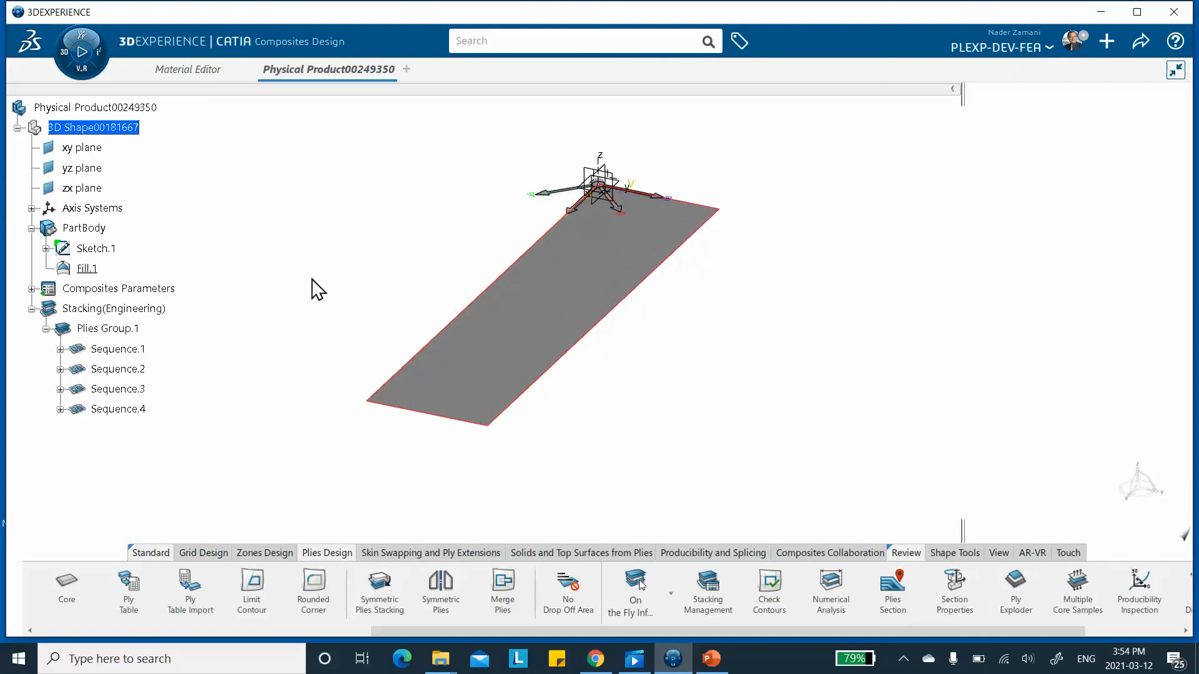
{"action": "left_click", "coordinate": [32, 308]}
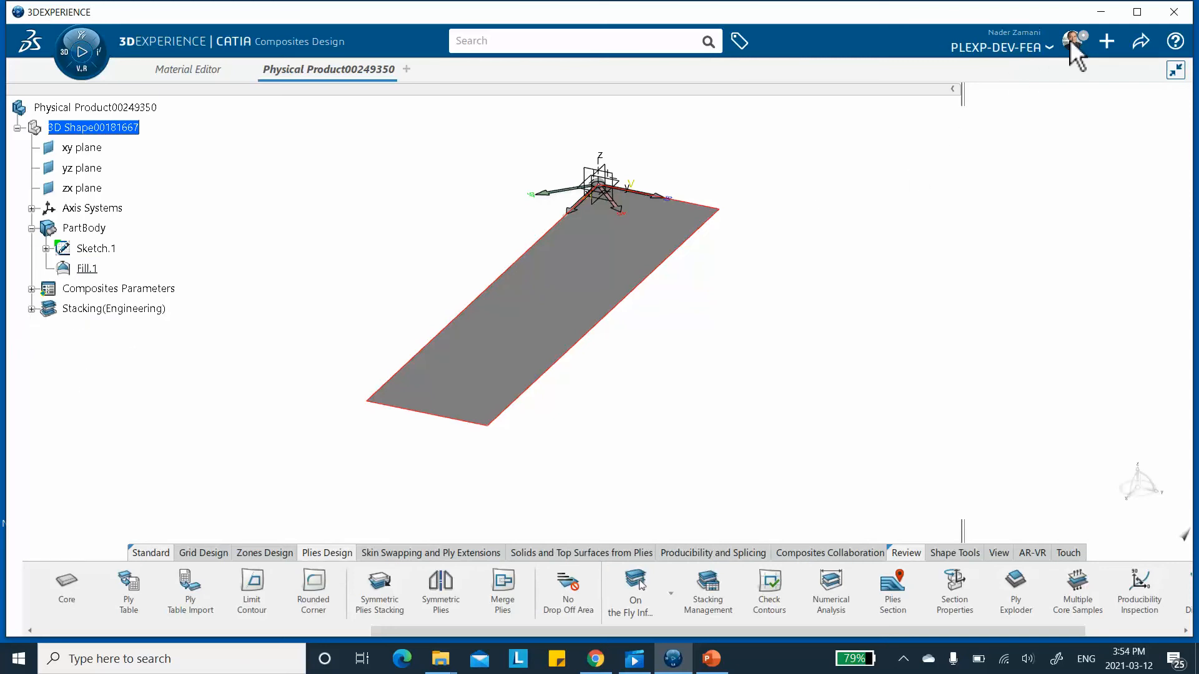
{"action": "left_click", "coordinate": [1141, 42]}
{"action": "left_click", "coordinate": [1072, 70]}
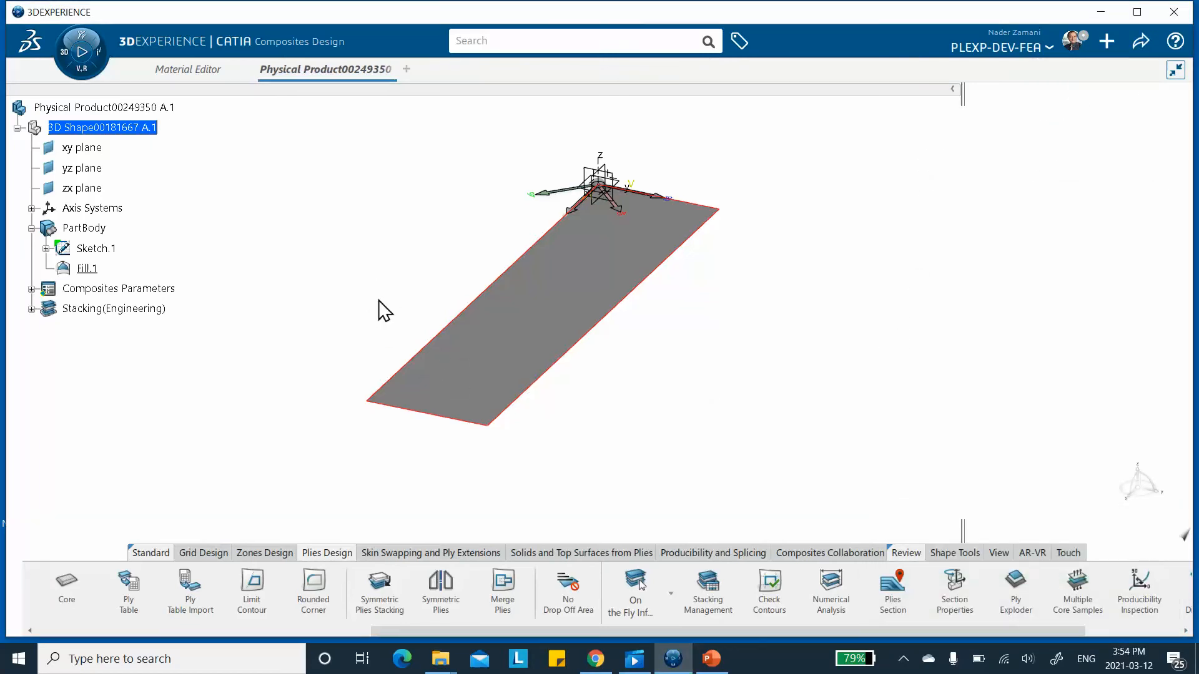
Create a finite element model of the plate in Structural Model Creation, using main bodies as supports and automatic initialization
{"action": "left_click", "coordinate": [68, 56]}
{"action": "scroll", "coordinate": [94, 306], "scroll_direction": "down", "scroll_amount": 5}
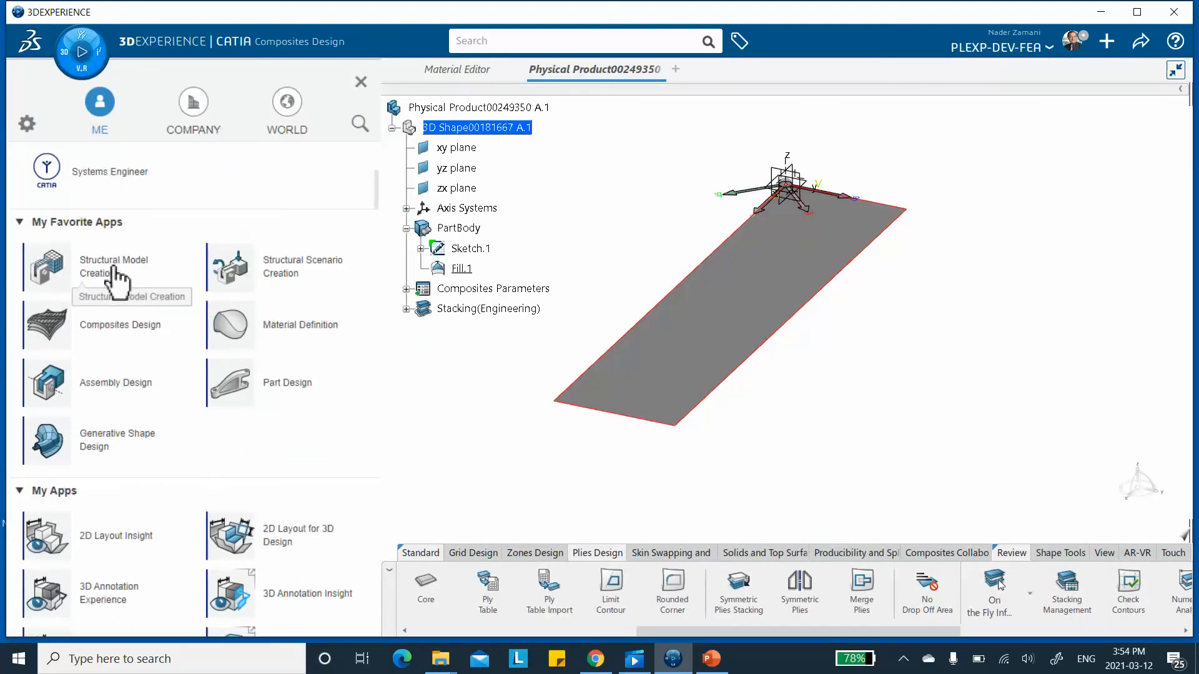
{"action": "left_click", "coordinate": [113, 278]}
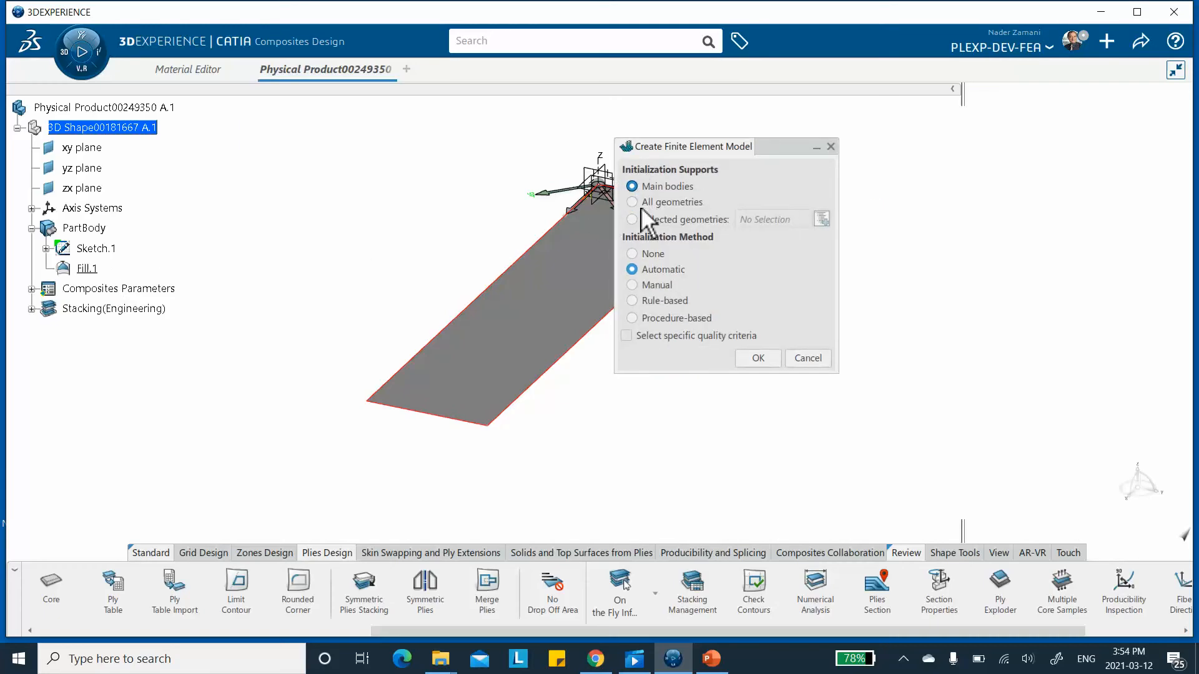
{"action": "left_click", "coordinate": [758, 361]}
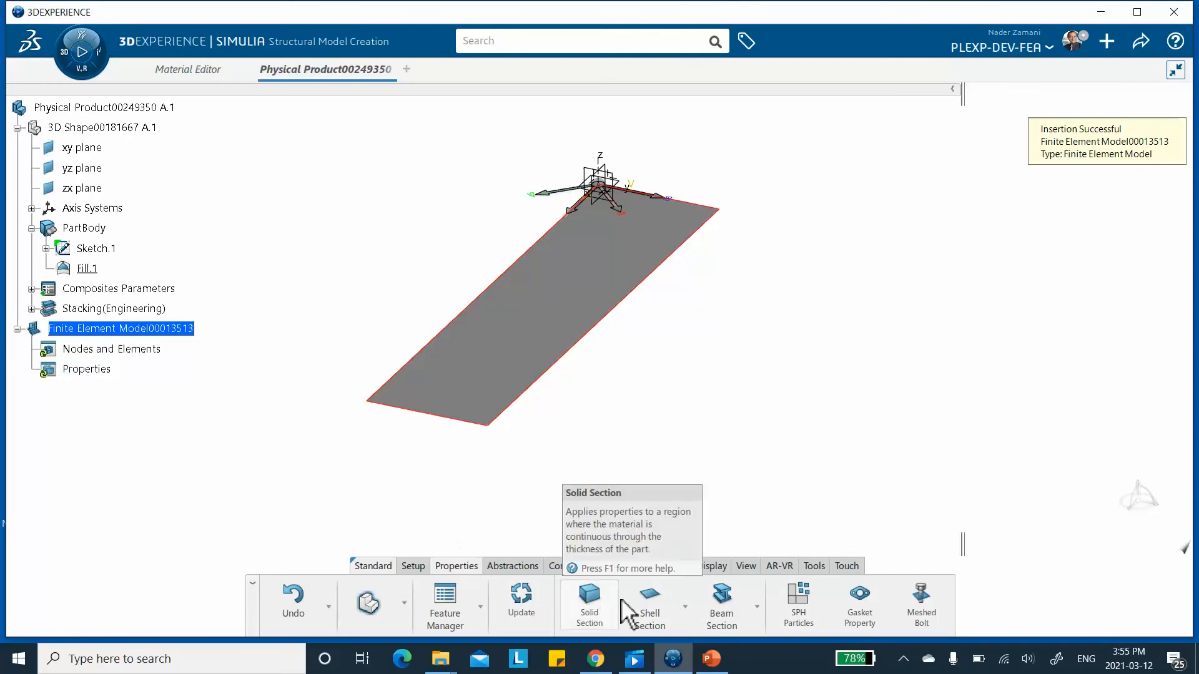
Create a quadratic Surface Quad Mesh on PartBody with a mesh size of 0.125 in and expand Nodes and Elements in the tree
{"action": "left_click", "coordinate": [686, 610]}
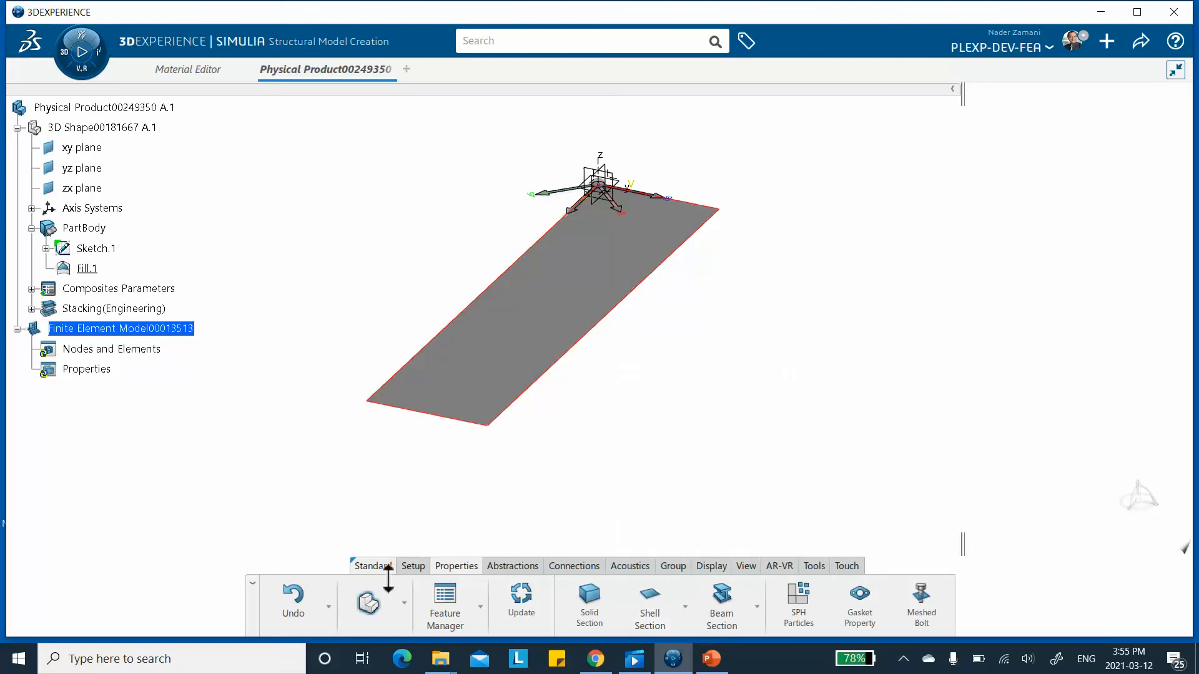
{"action": "left_click", "coordinate": [404, 603]}
{"action": "left_click", "coordinate": [386, 502]}
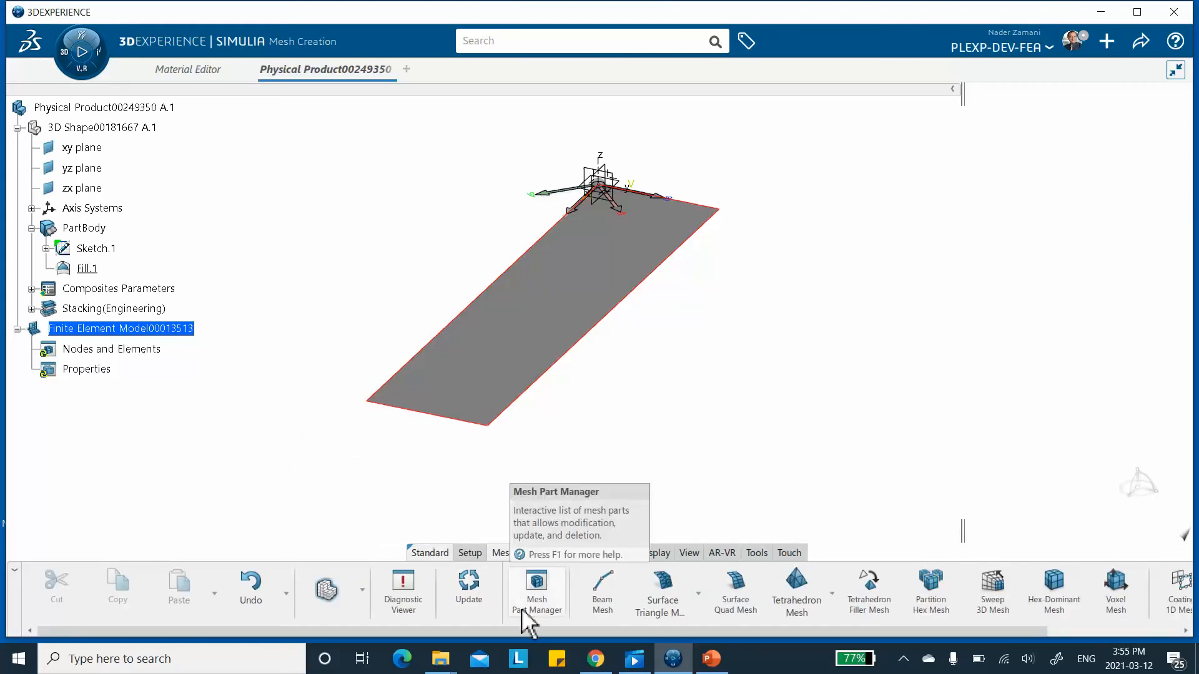
{"action": "left_click", "coordinate": [746, 590]}
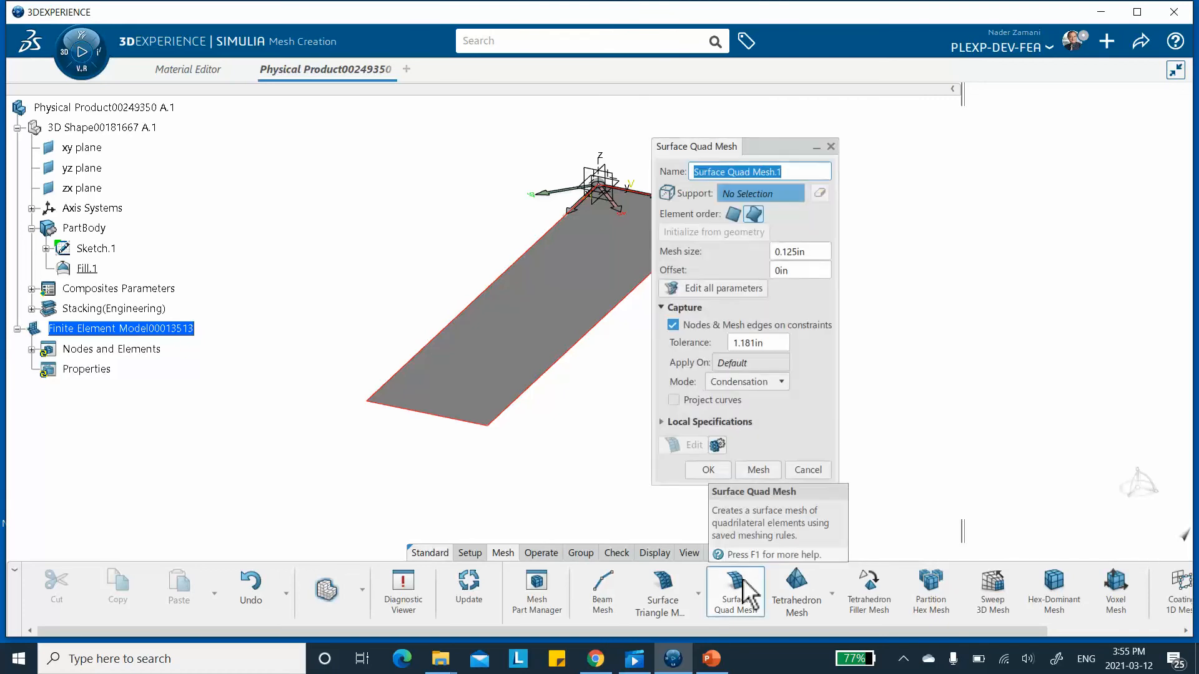
{"action": "left_click", "coordinate": [536, 314]}
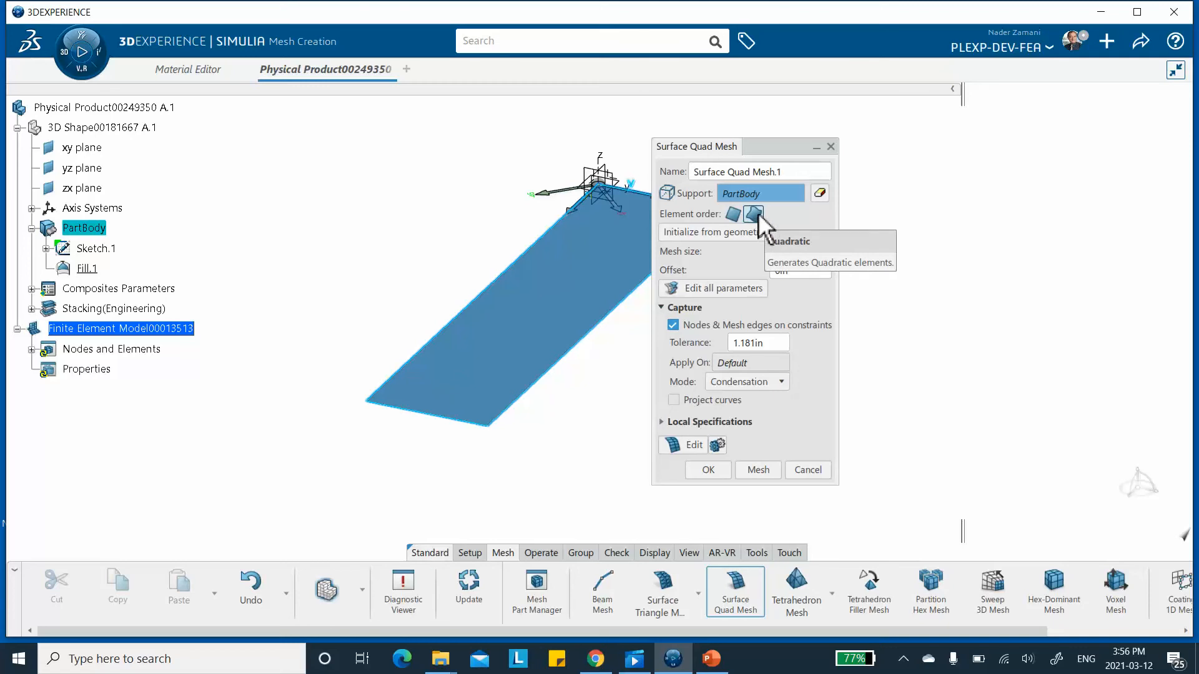
{"action": "left_click", "coordinate": [758, 470]}
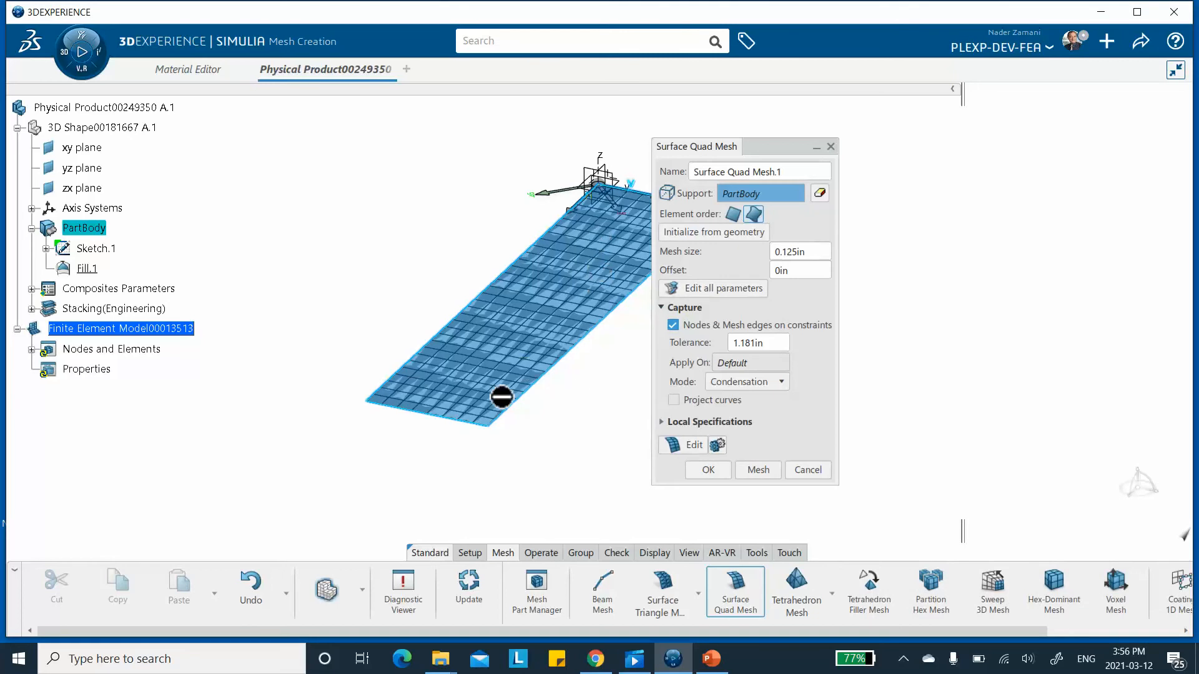
{"action": "left_click", "coordinate": [708, 469]}
{"action": "scroll", "coordinate": [665, 418], "scroll_direction": "up", "scroll_amount": 3}
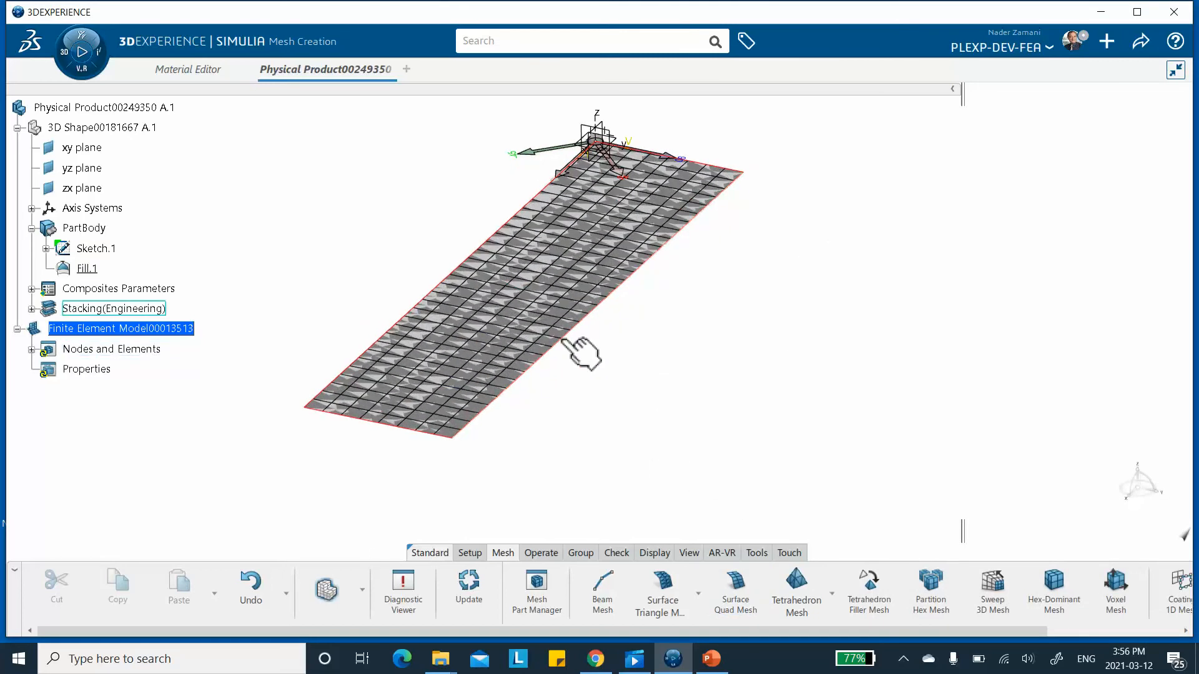
{"action": "left_click", "coordinate": [31, 350]}
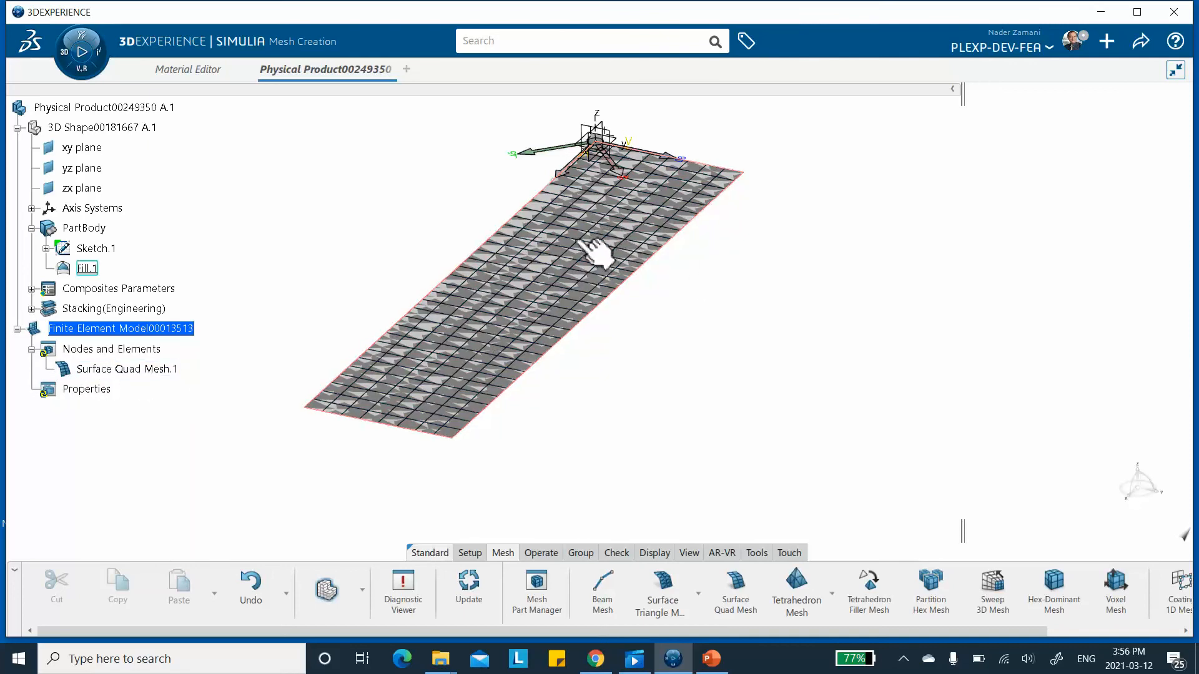
Hide Surface Quad Mesh.1 and show it again
{"action": "right_click", "coordinate": [153, 370]}
{"action": "left_click", "coordinate": [183, 191]}
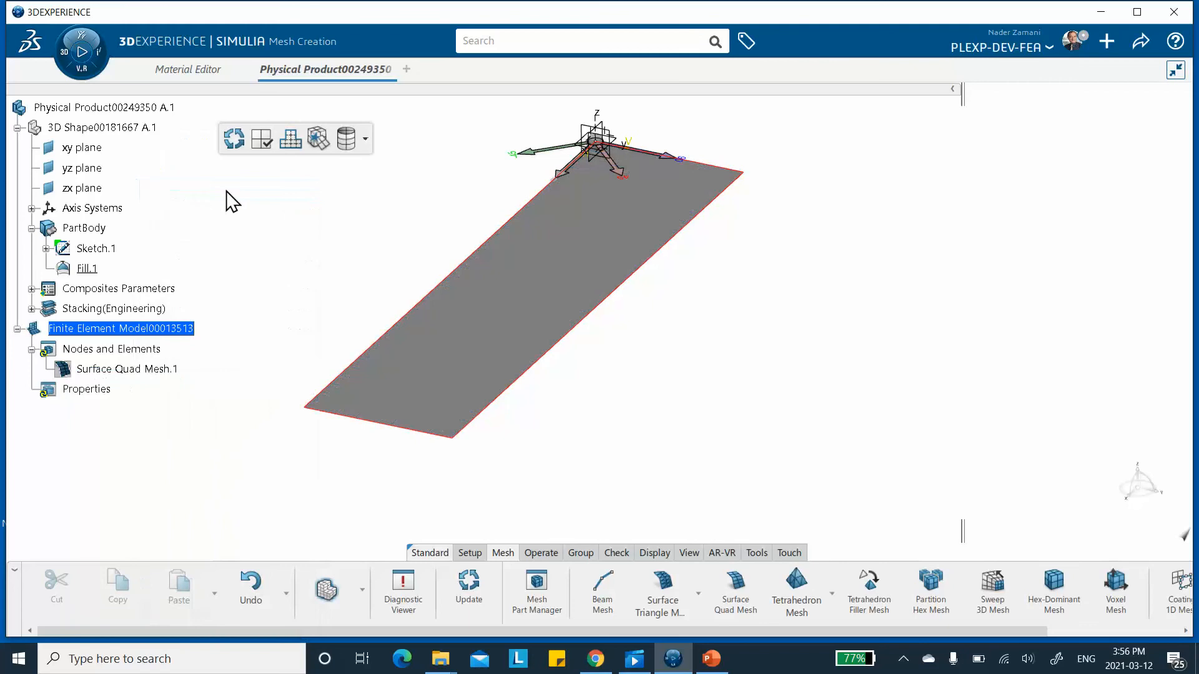
{"action": "right_click", "coordinate": [144, 373]}
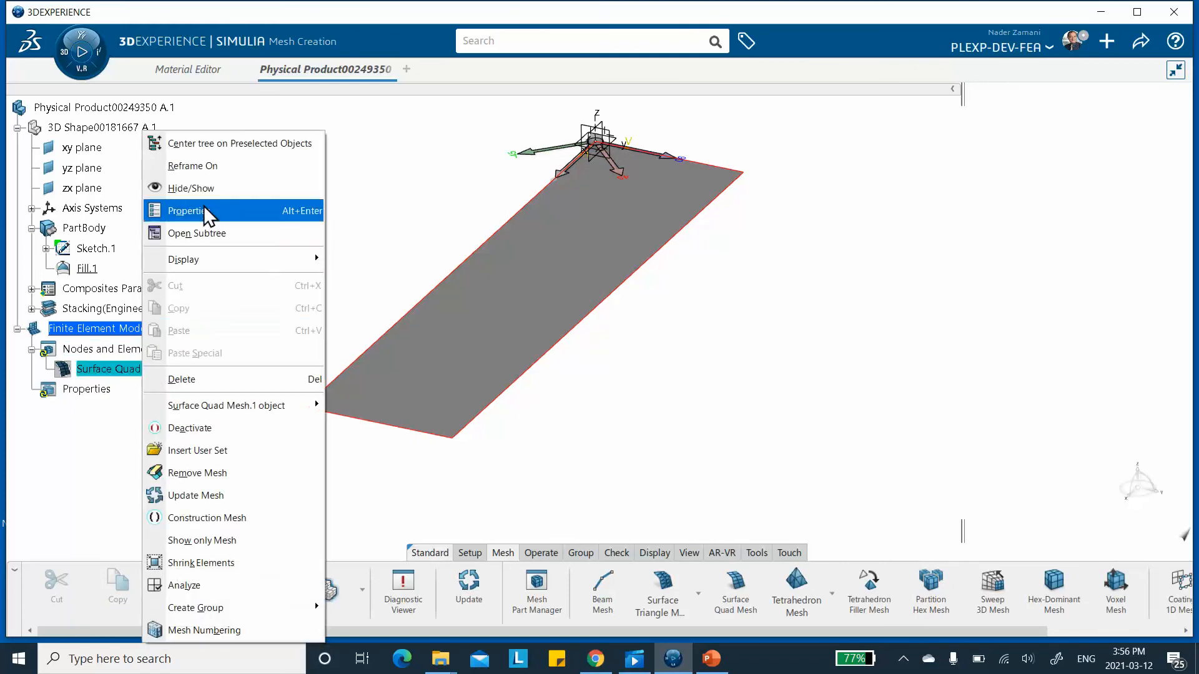
{"action": "left_click", "coordinate": [204, 188]}
Hide the whole FE model display through Visualization Management
{"action": "right_click", "coordinate": [714, 305]}
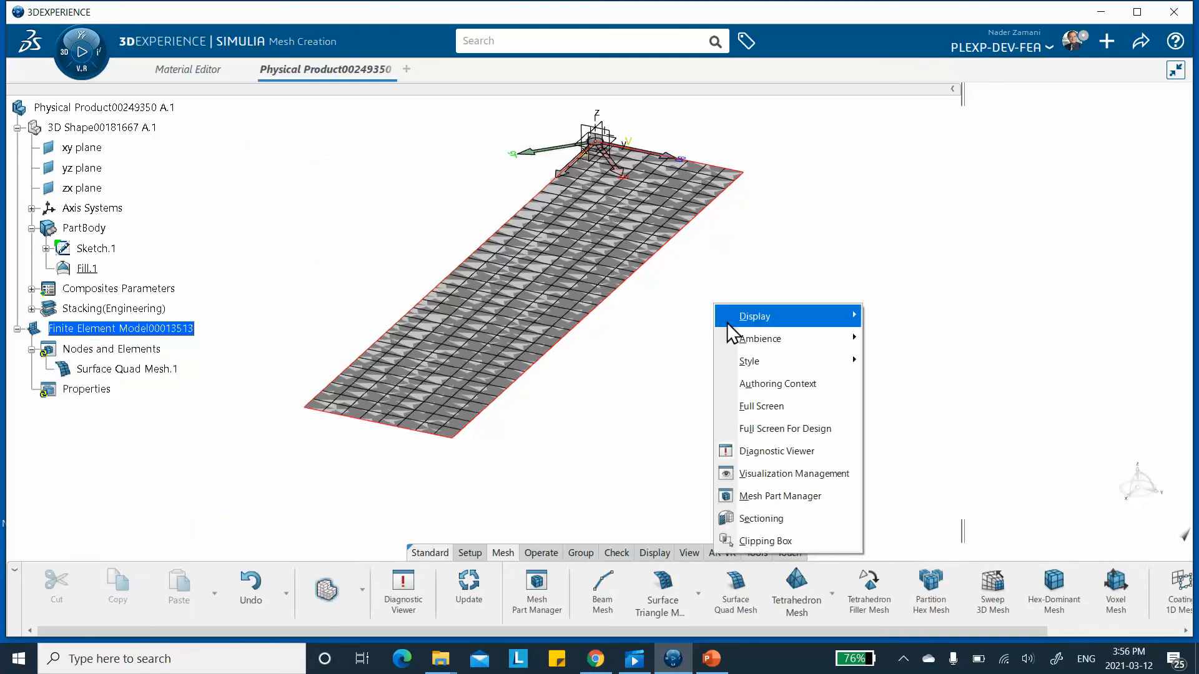
{"action": "left_click", "coordinate": [768, 472]}
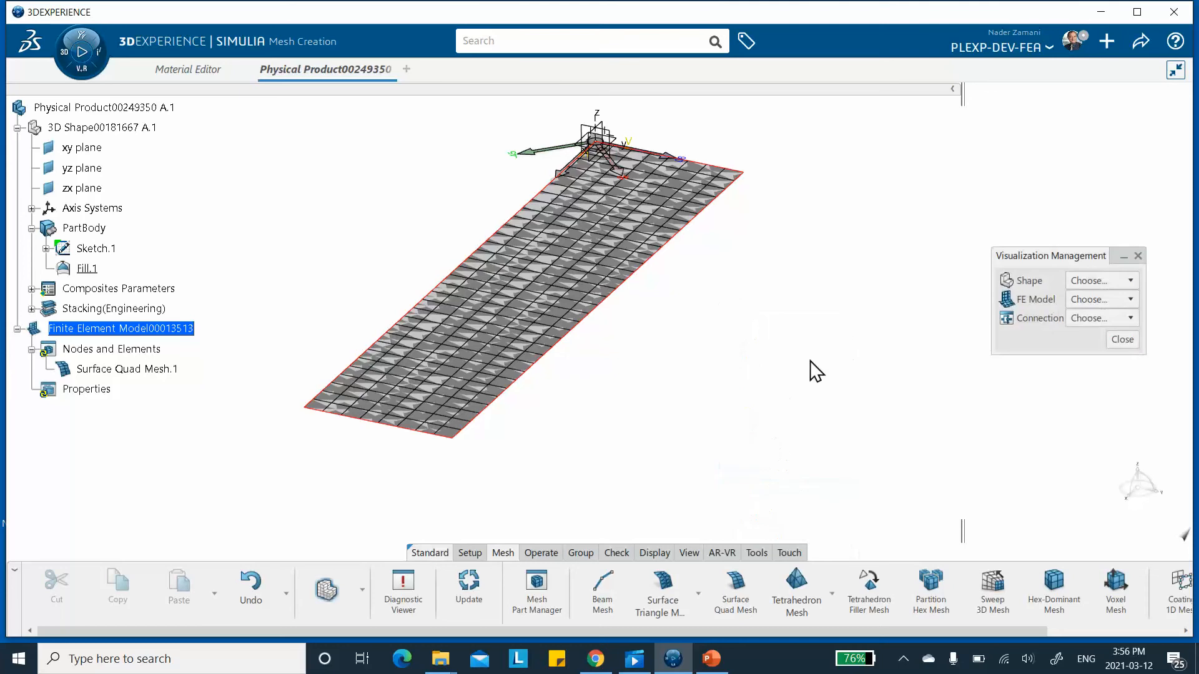
{"action": "left_click", "coordinate": [1132, 300]}
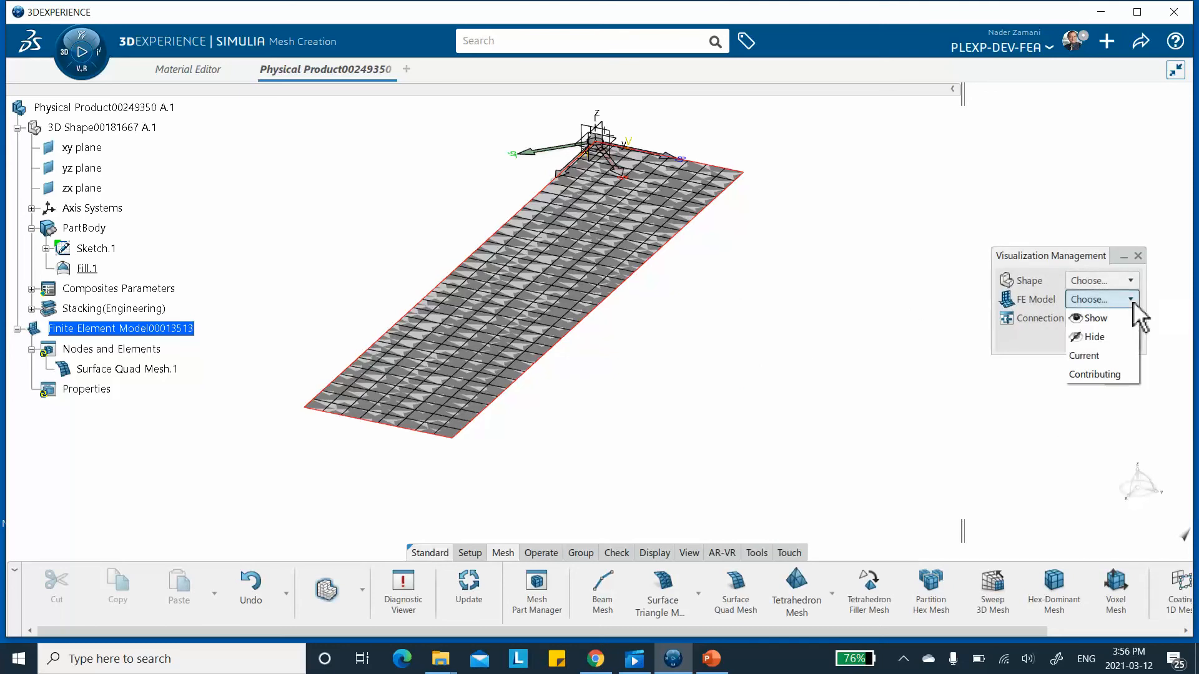
{"action": "left_click", "coordinate": [1094, 337]}
{"action": "left_click", "coordinate": [1118, 340]}
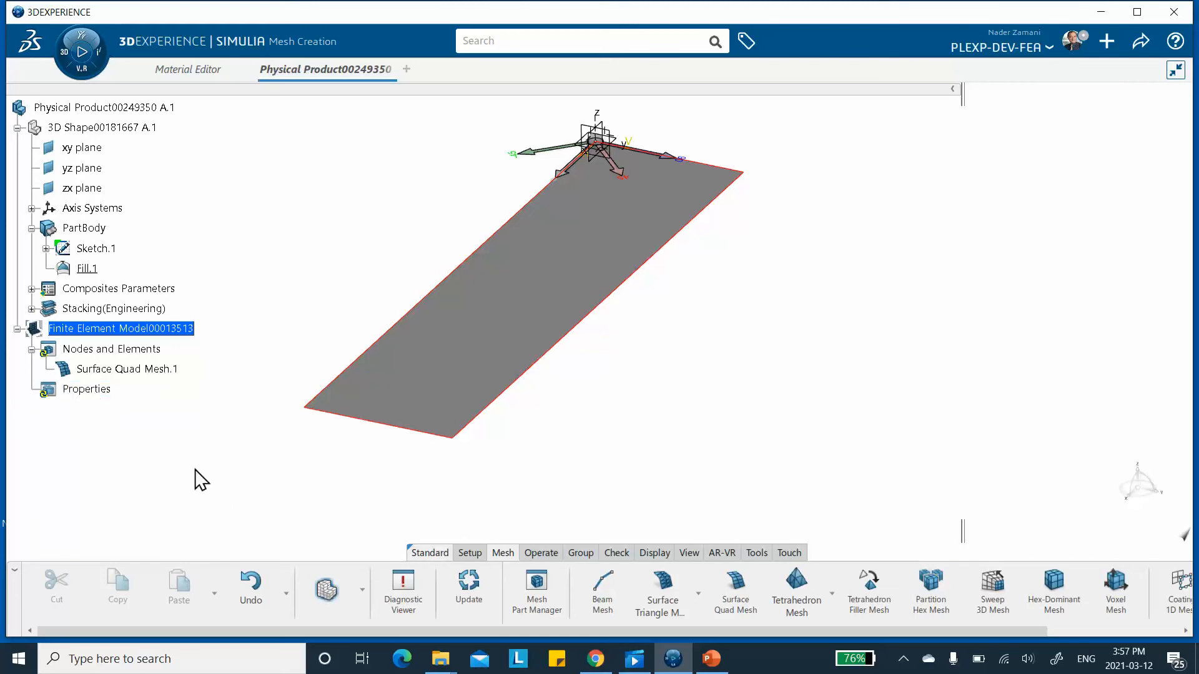
Return to Structural Model Creation and define a Composite Shell Section with Surface Quad Mesh.1 as support and Plies Group.1 as its plies
{"action": "left_click", "coordinate": [362, 594]}
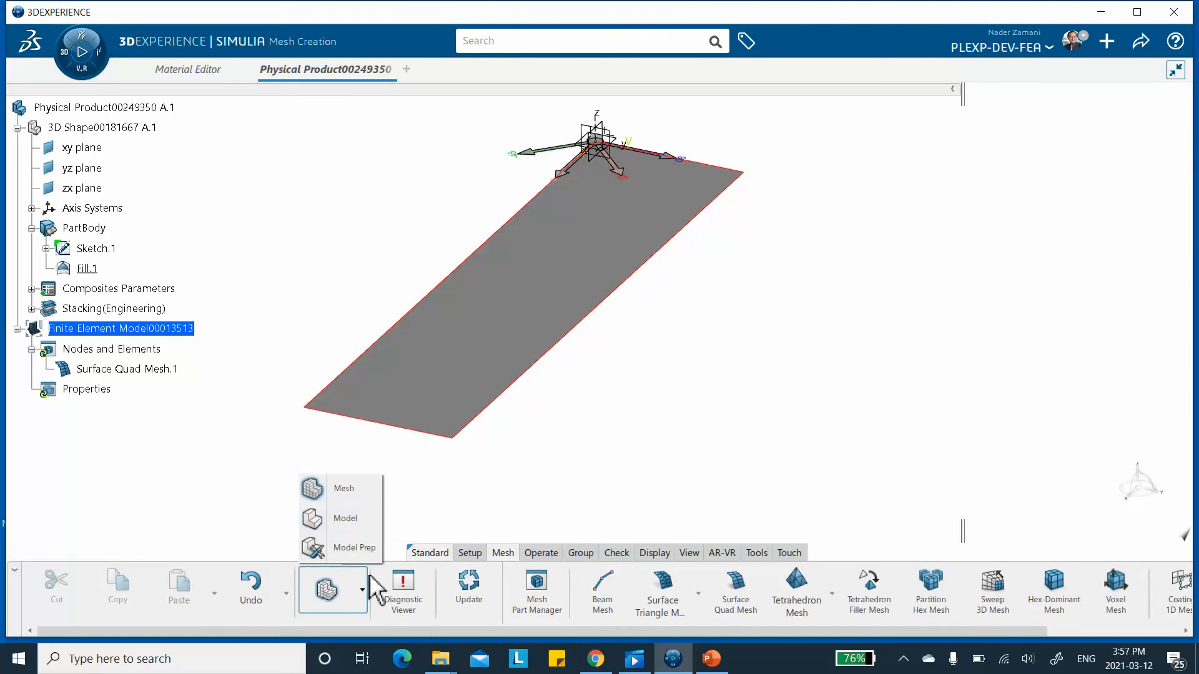
{"action": "left_click", "coordinate": [361, 517]}
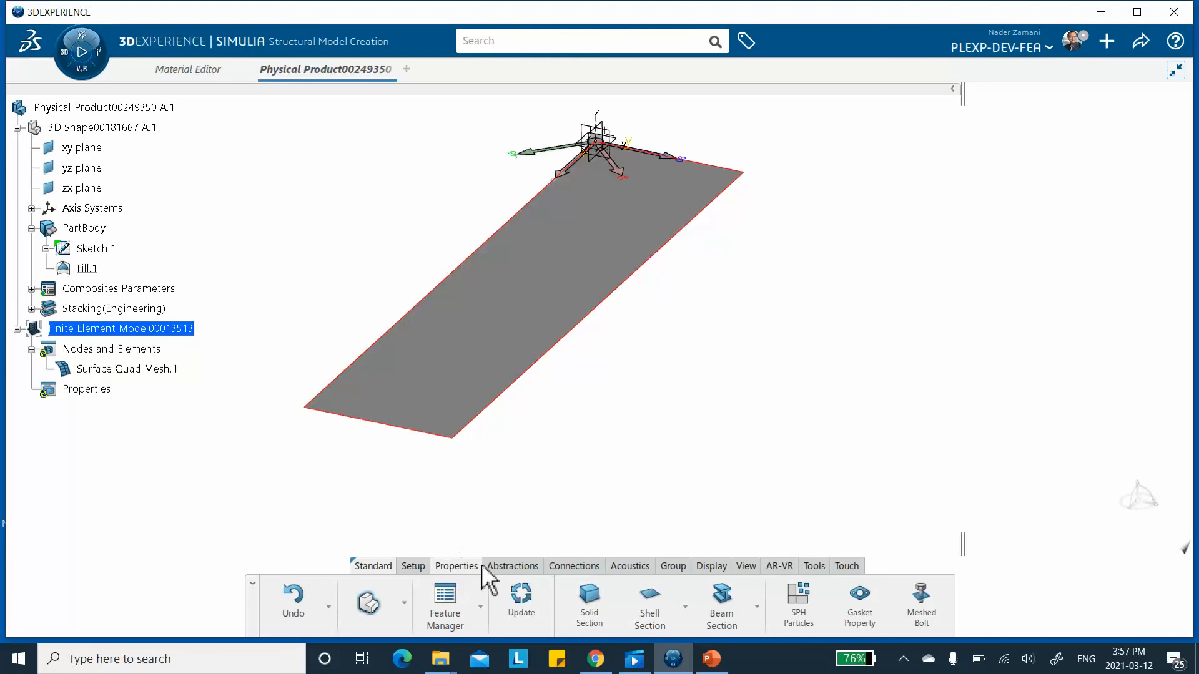
{"action": "left_click", "coordinate": [685, 606]}
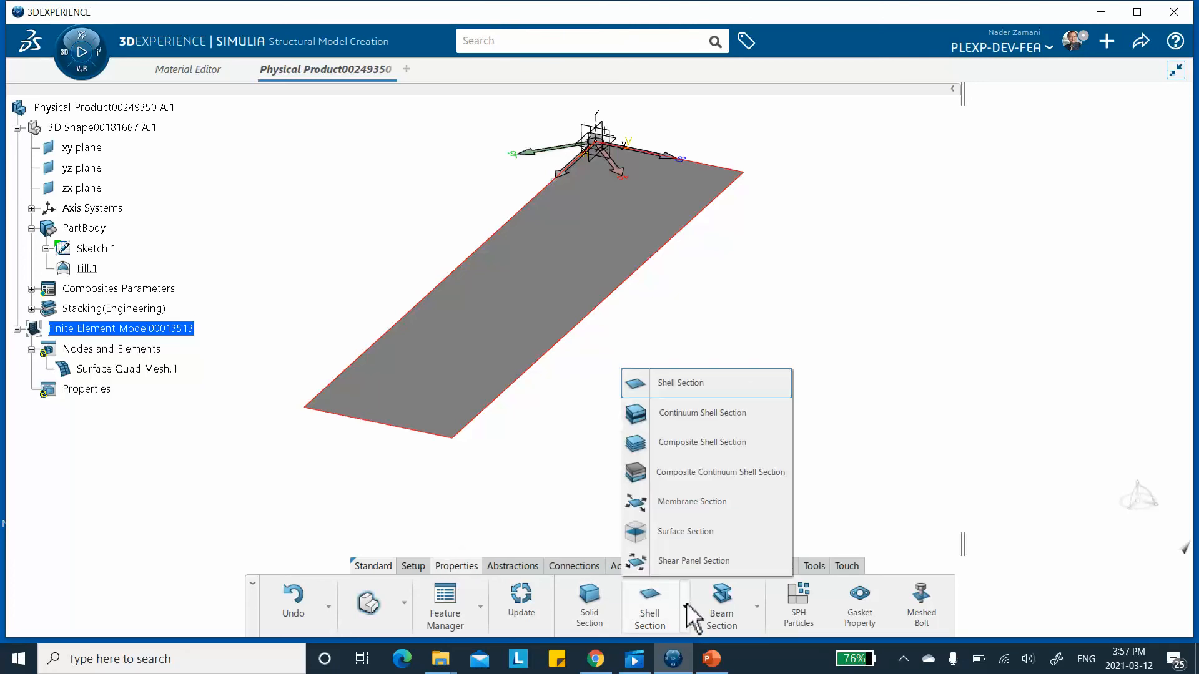
{"action": "left_click", "coordinate": [688, 445]}
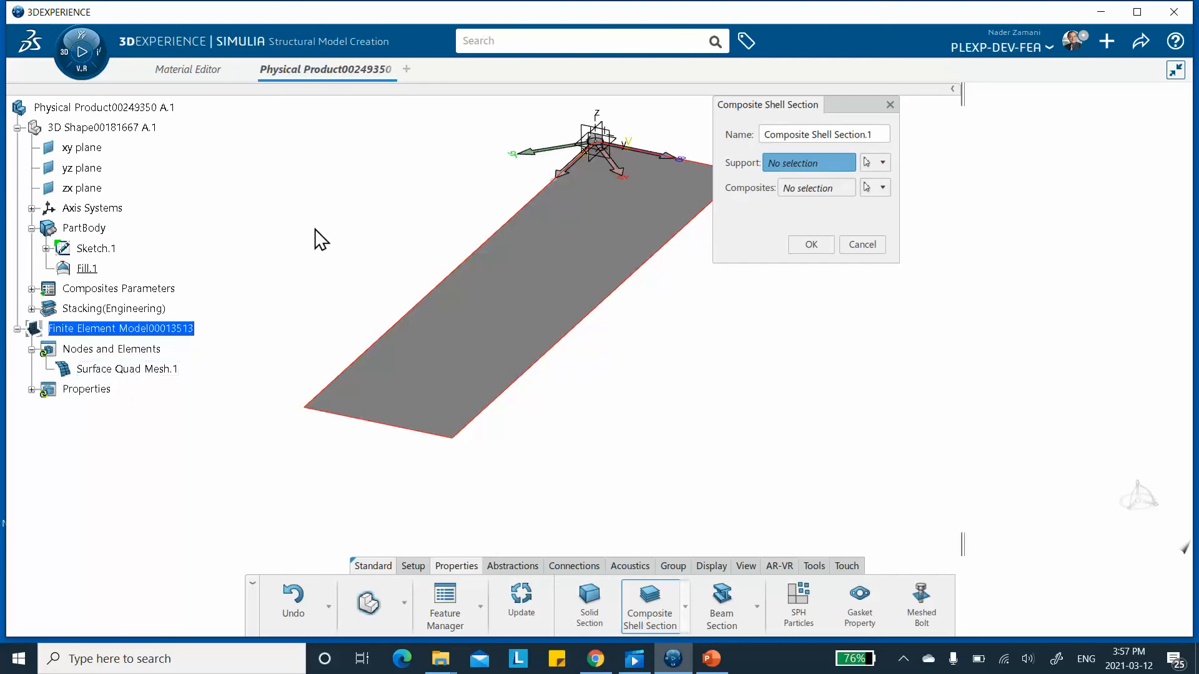
{"action": "left_click", "coordinate": [145, 370]}
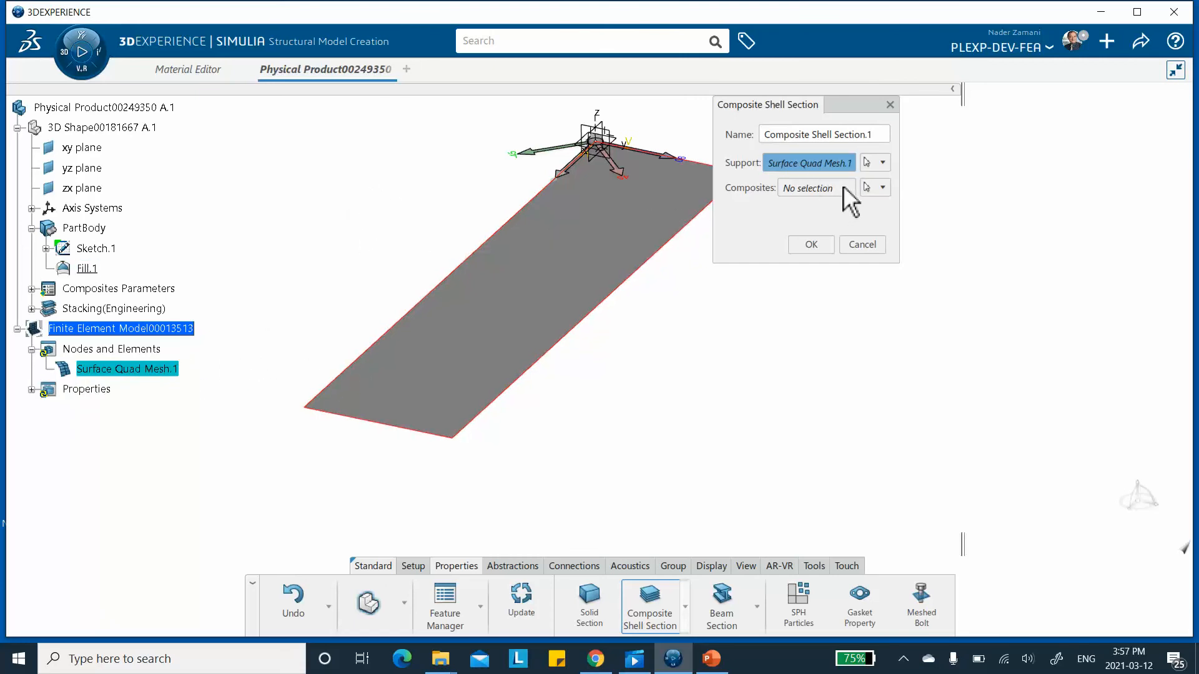
{"action": "left_click", "coordinate": [883, 188]}
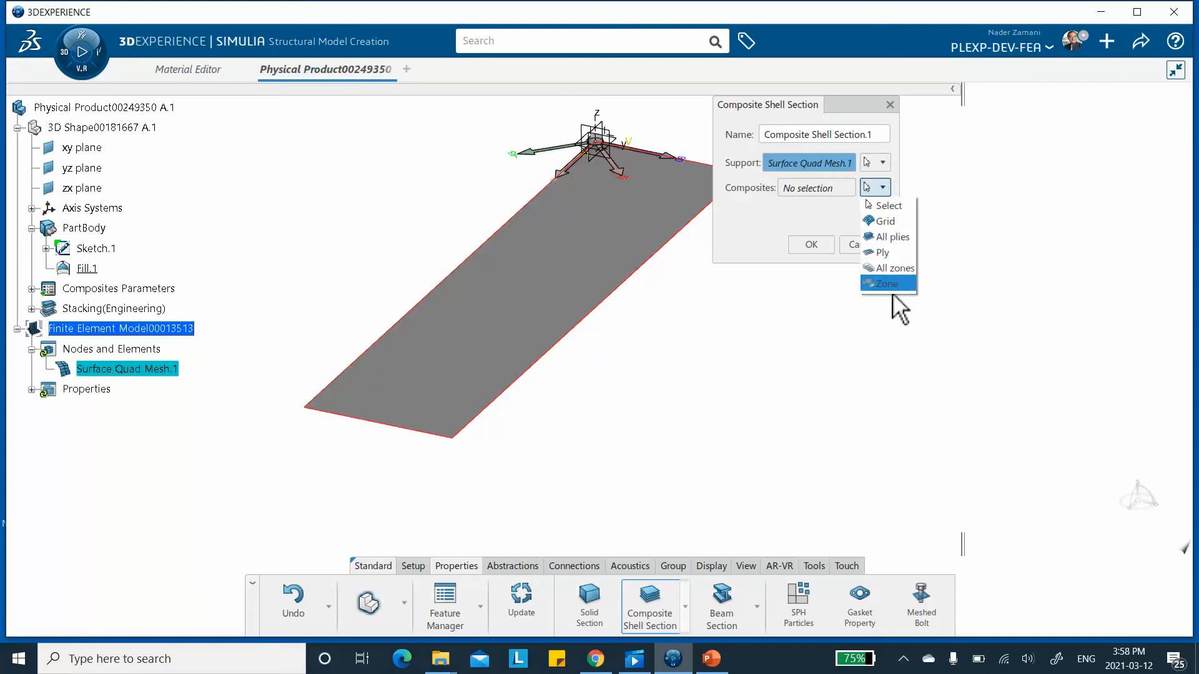
{"action": "left_click", "coordinate": [882, 253]}
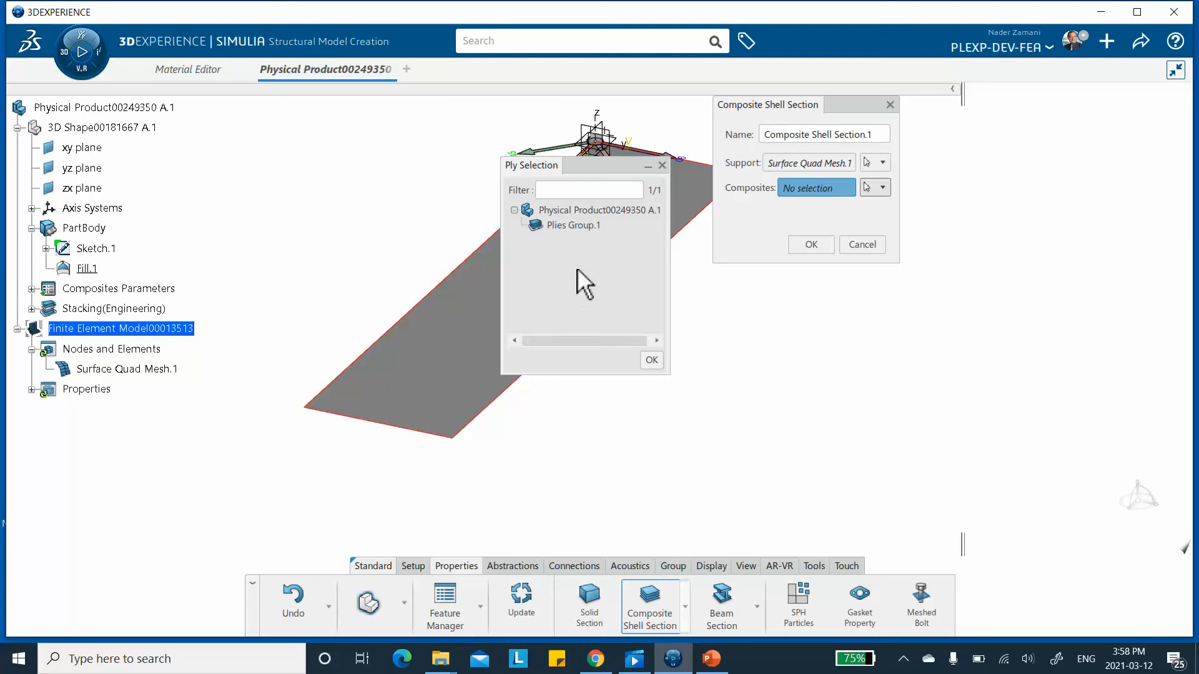
{"action": "double_click", "coordinate": [587, 226]}
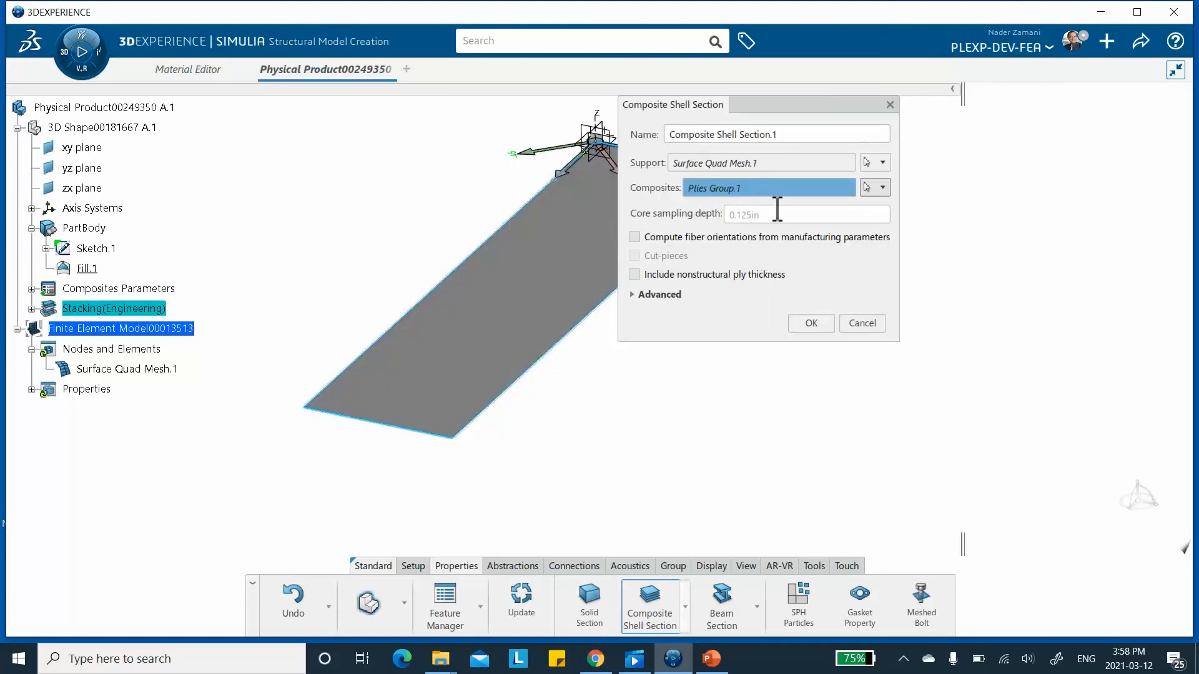
Set the composite shell section's advanced offset definition to None and create the section
{"action": "left_click", "coordinate": [631, 294]}
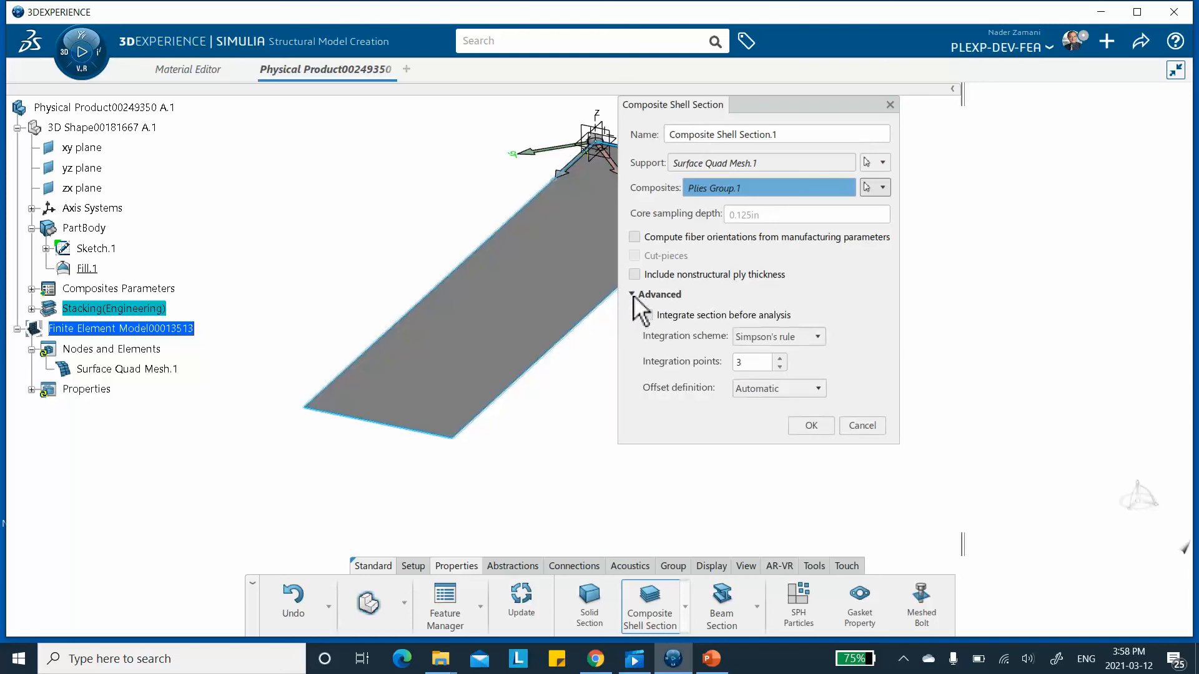
{"action": "left_click", "coordinate": [632, 295]}
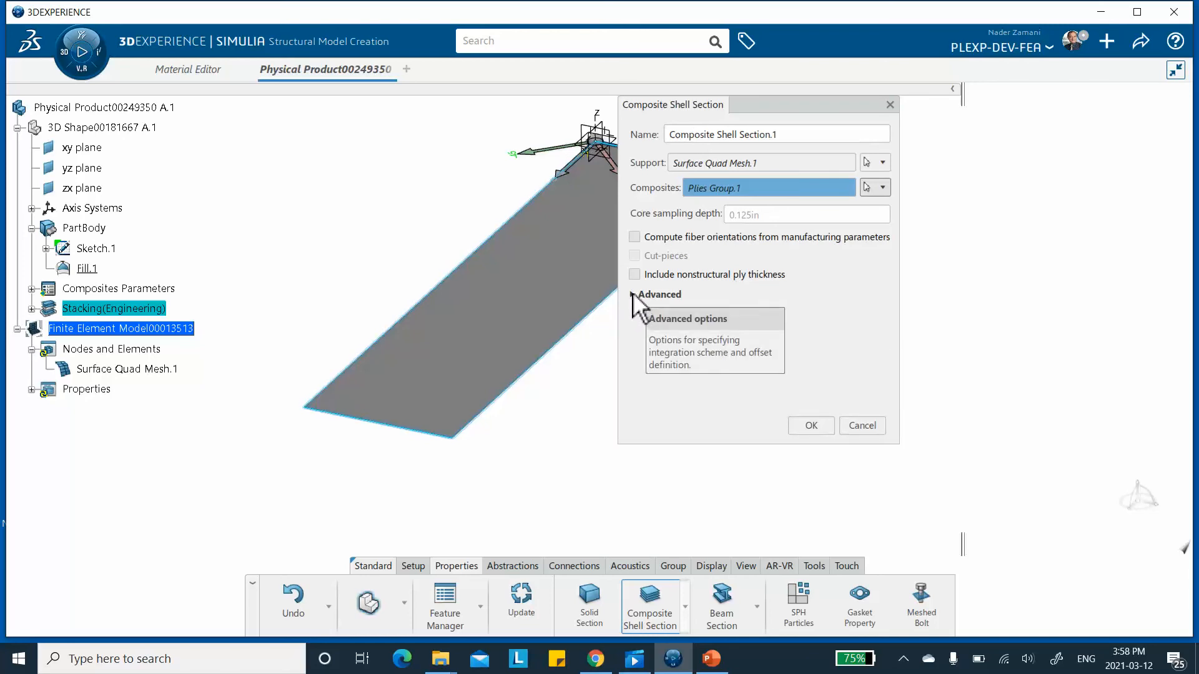
{"action": "left_click", "coordinate": [632, 293]}
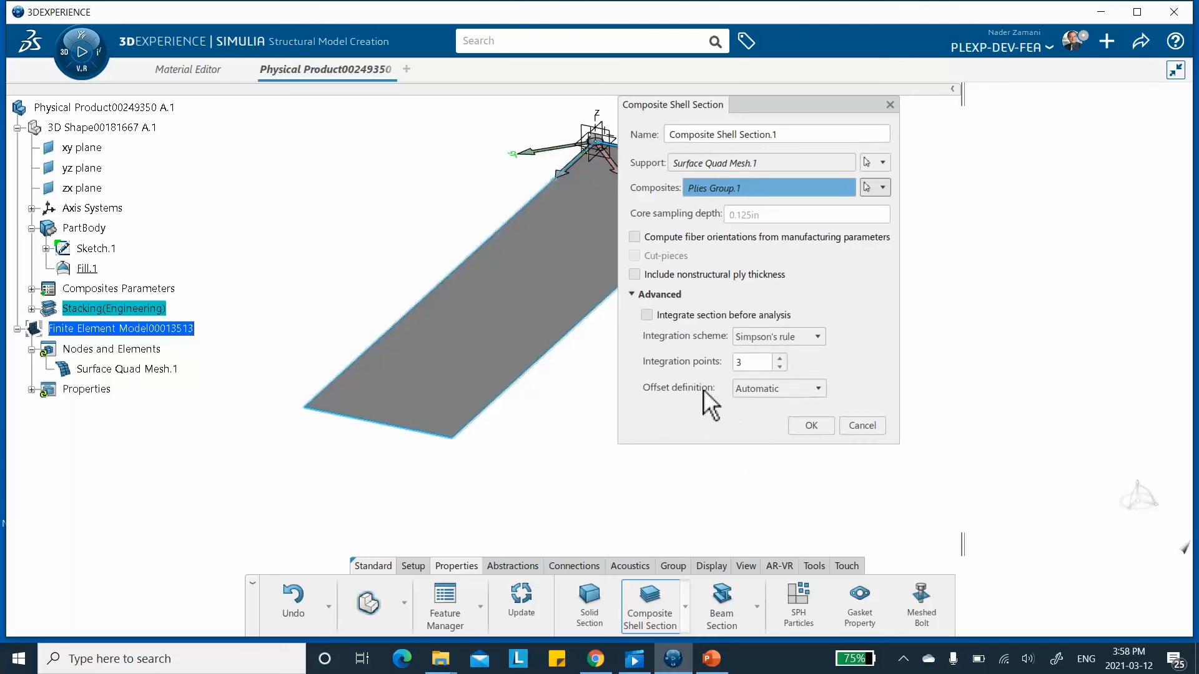
{"action": "left_click", "coordinate": [818, 389]}
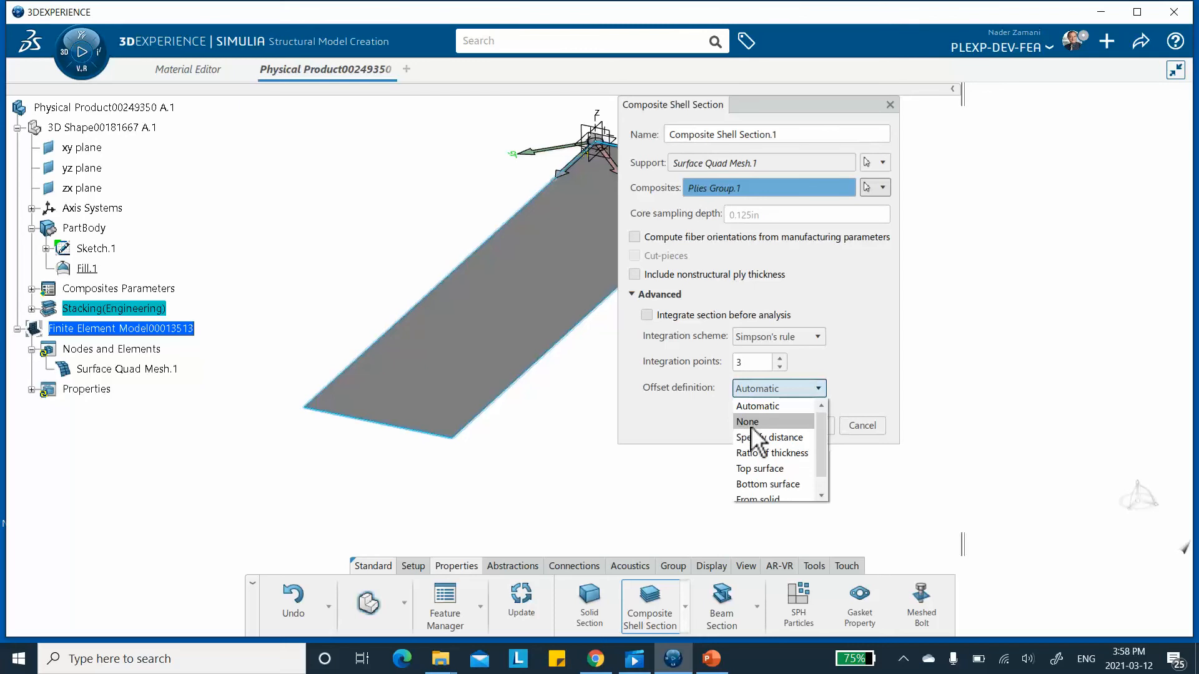
{"action": "left_click", "coordinate": [722, 659]}
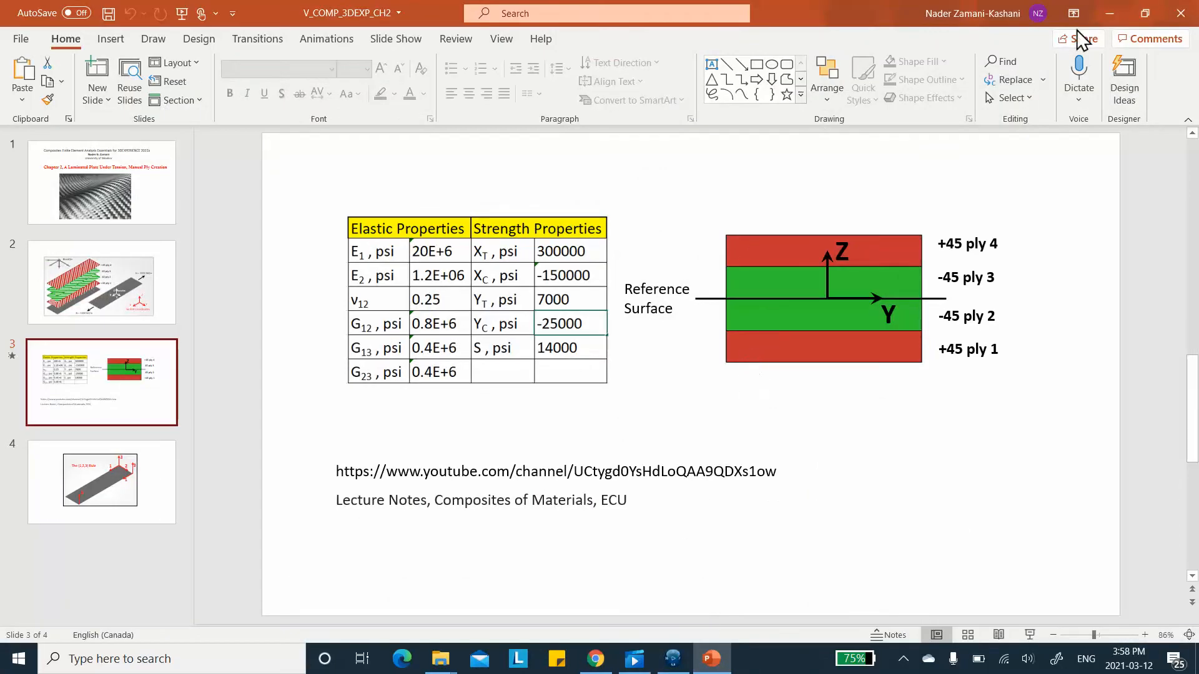
{"action": "left_click", "coordinate": [1112, 9]}
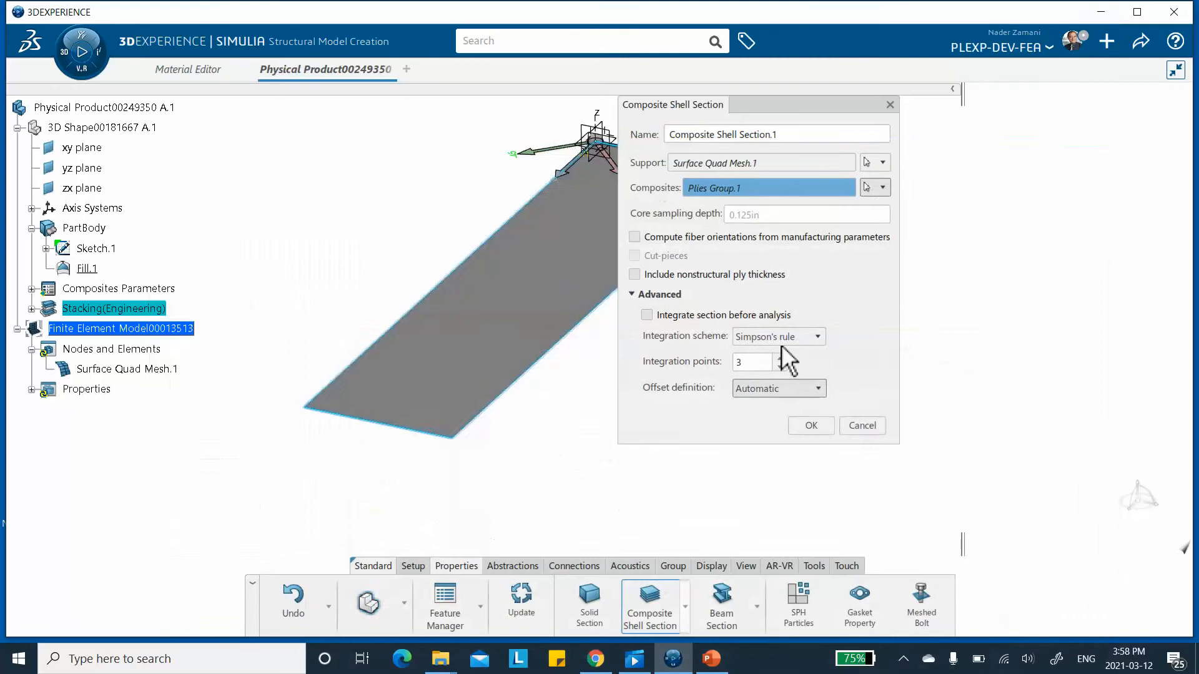
{"action": "left_click", "coordinate": [812, 391]}
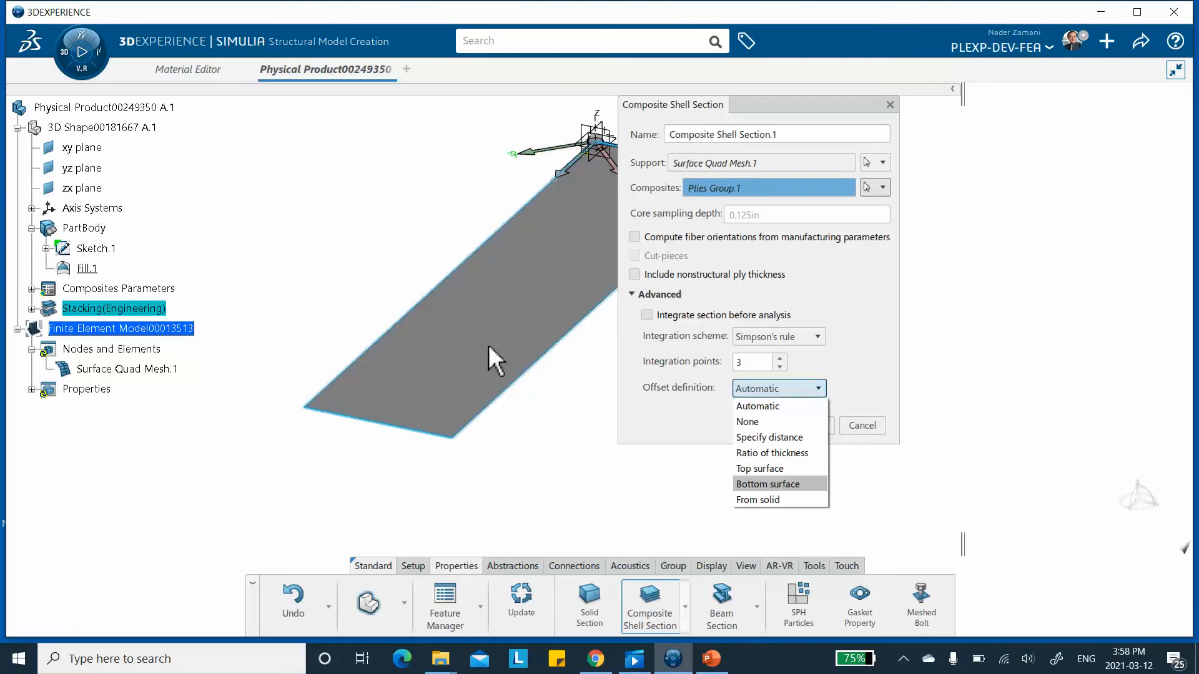
{"action": "left_click", "coordinate": [749, 421]}
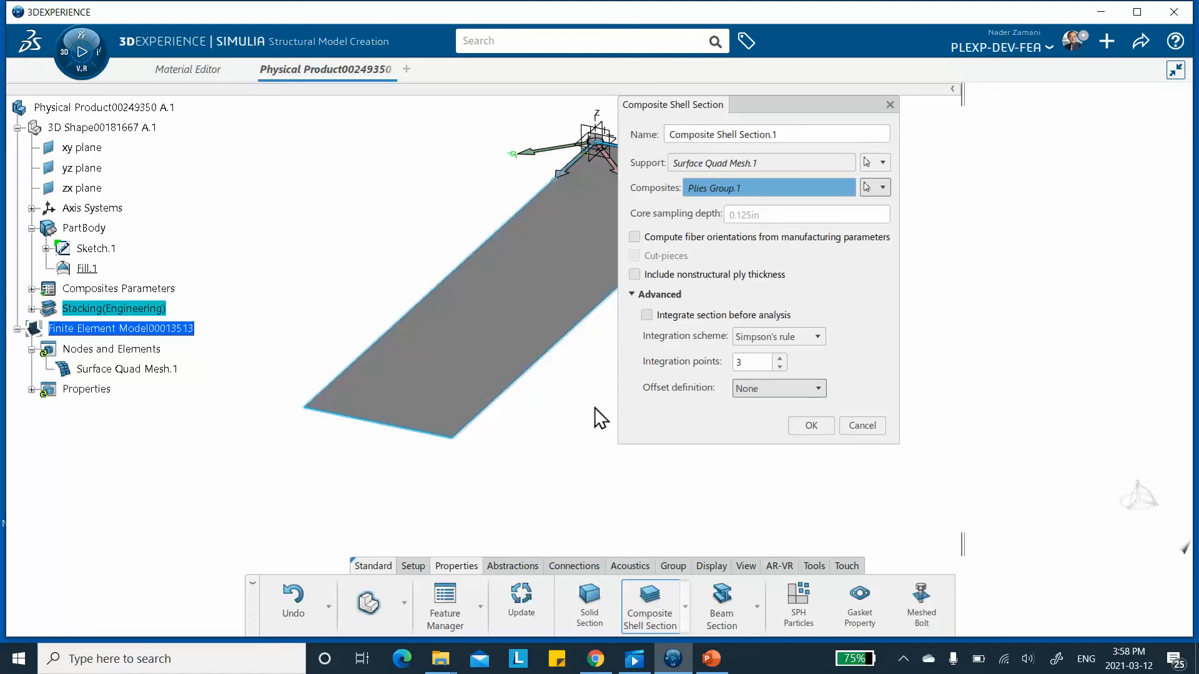
{"action": "left_click", "coordinate": [818, 427]}
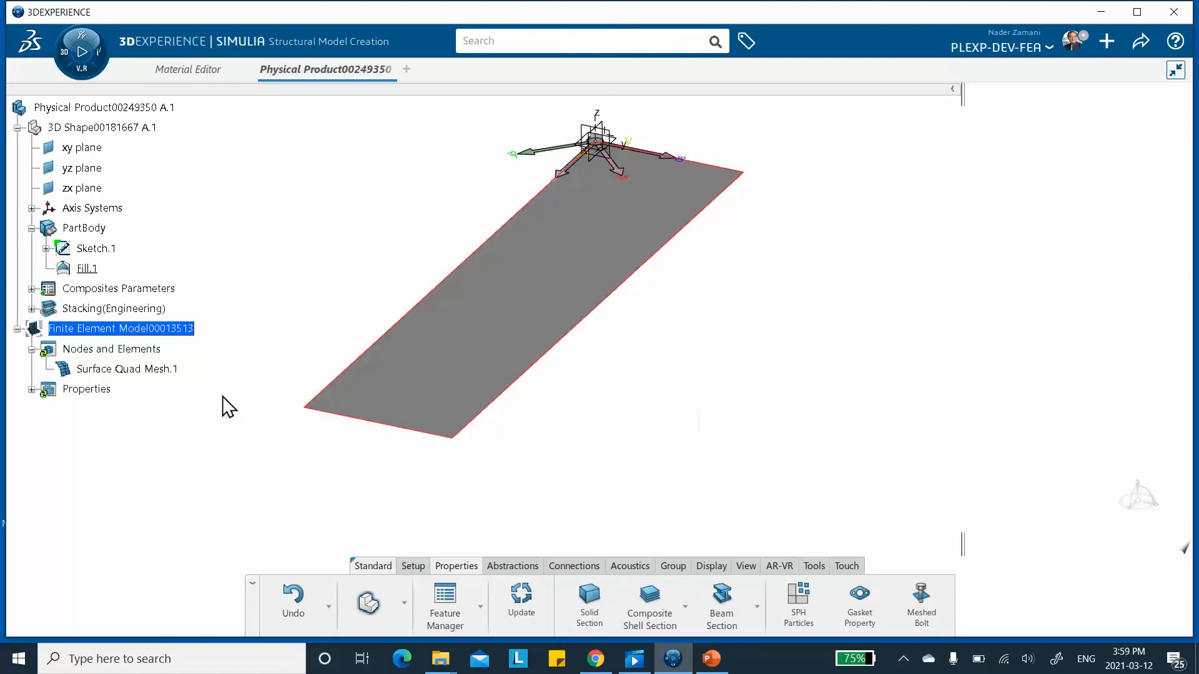
Expand Properties under the finite element model and save the model
{"action": "left_click", "coordinate": [32, 389]}
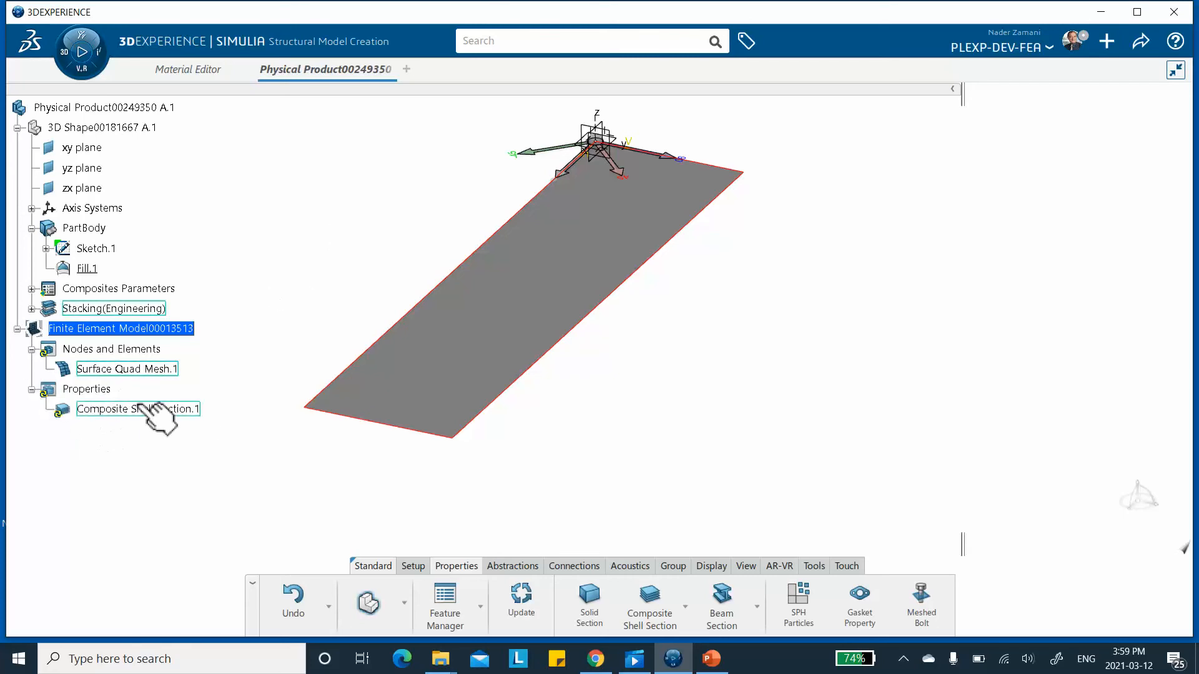
{"action": "left_click", "coordinate": [1141, 39]}
{"action": "left_click", "coordinate": [1062, 69]}
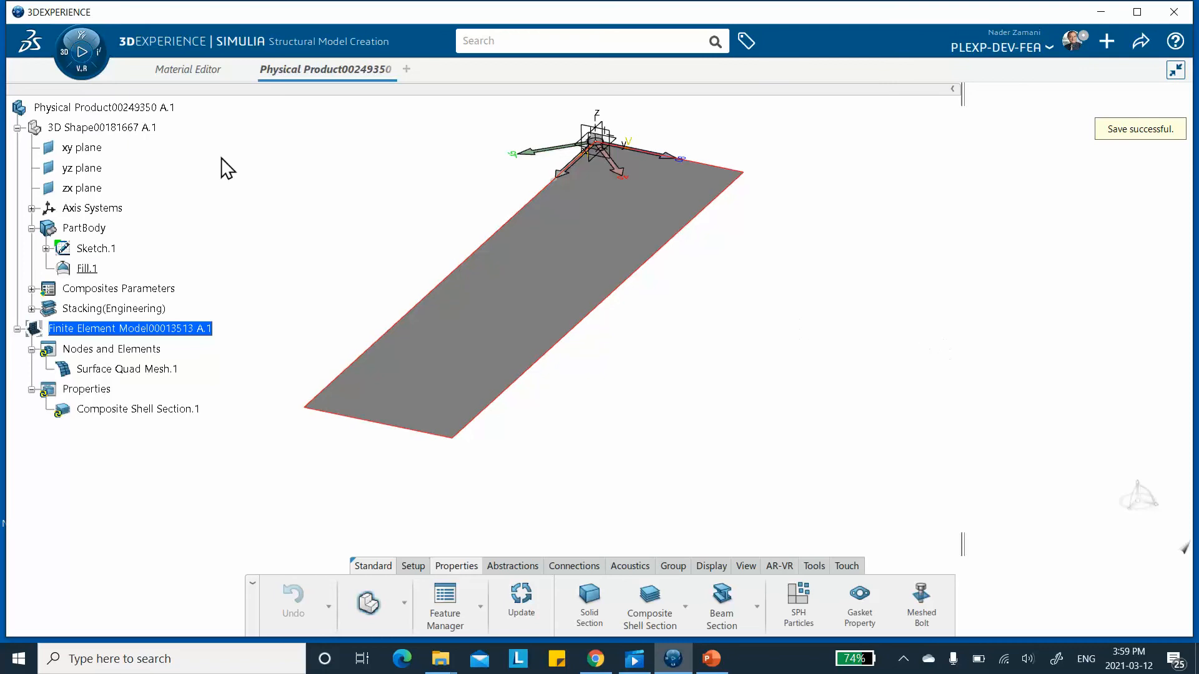
Switch to Structural Scenario Creation and initialize the physics simulation with a Structural analysis case
{"action": "left_click", "coordinate": [66, 51]}
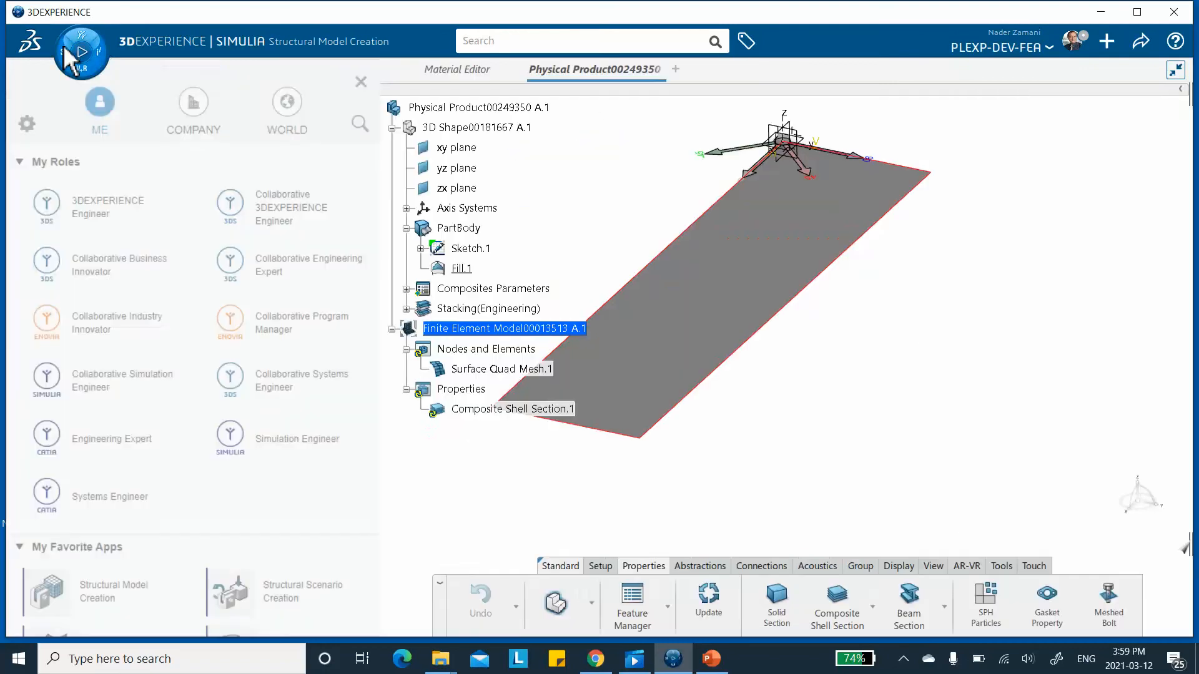
{"action": "scroll", "coordinate": [160, 342], "scroll_direction": "down", "scroll_amount": 3}
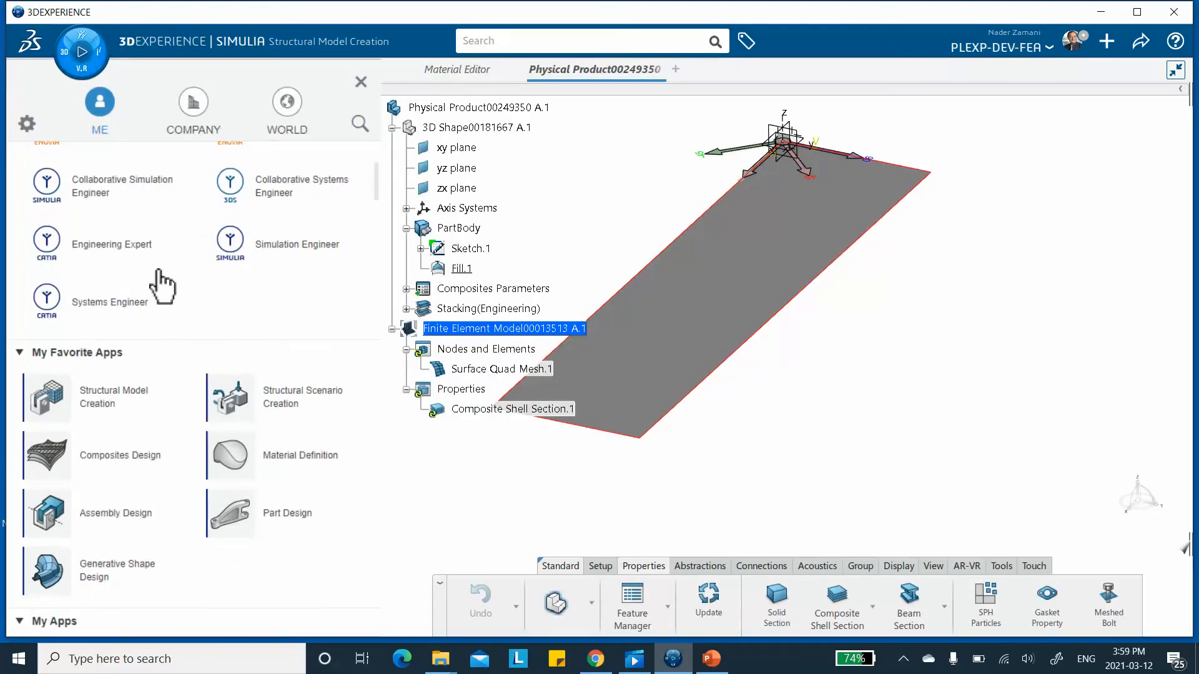
{"action": "left_click", "coordinate": [283, 405]}
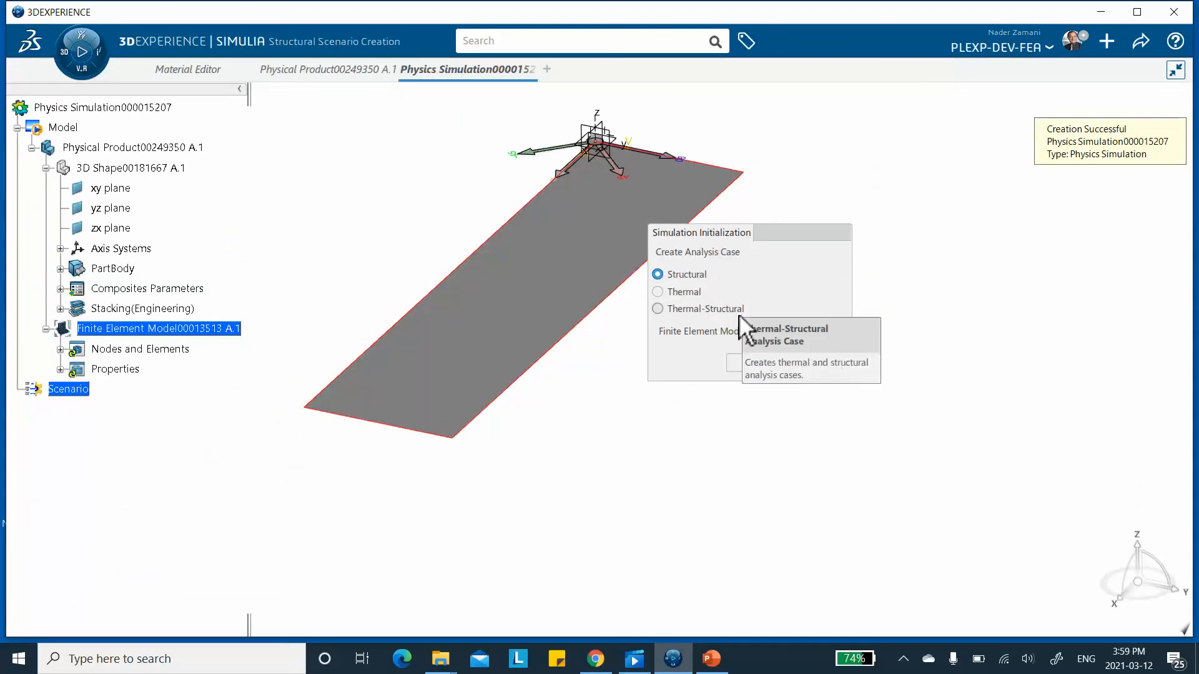
{"action": "left_click", "coordinate": [757, 366]}
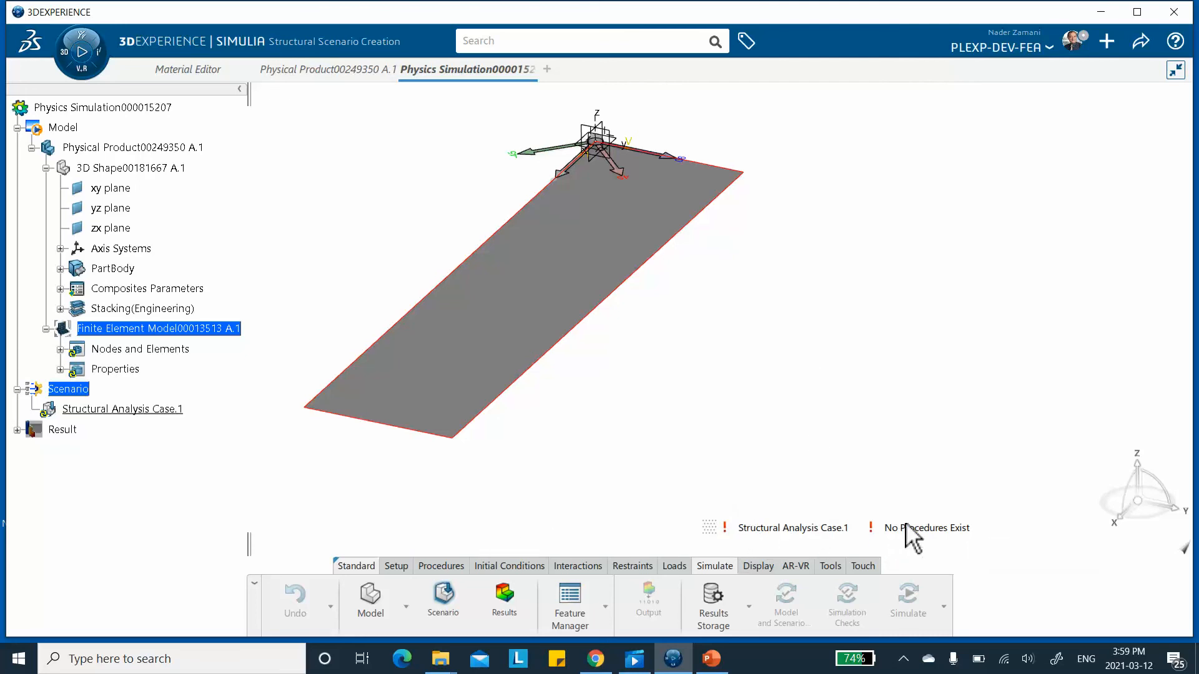
Assign the existing 3D finite element model to the structural analysis case
{"action": "left_click", "coordinate": [390, 563]}
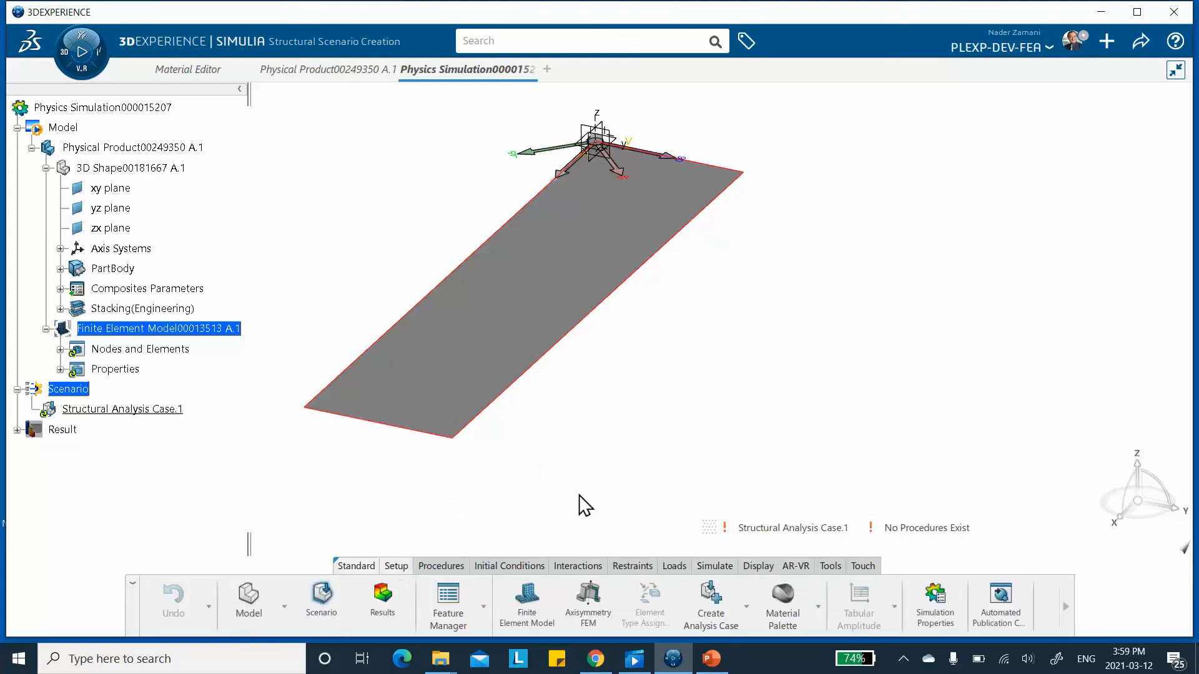
{"action": "left_click", "coordinate": [528, 607]}
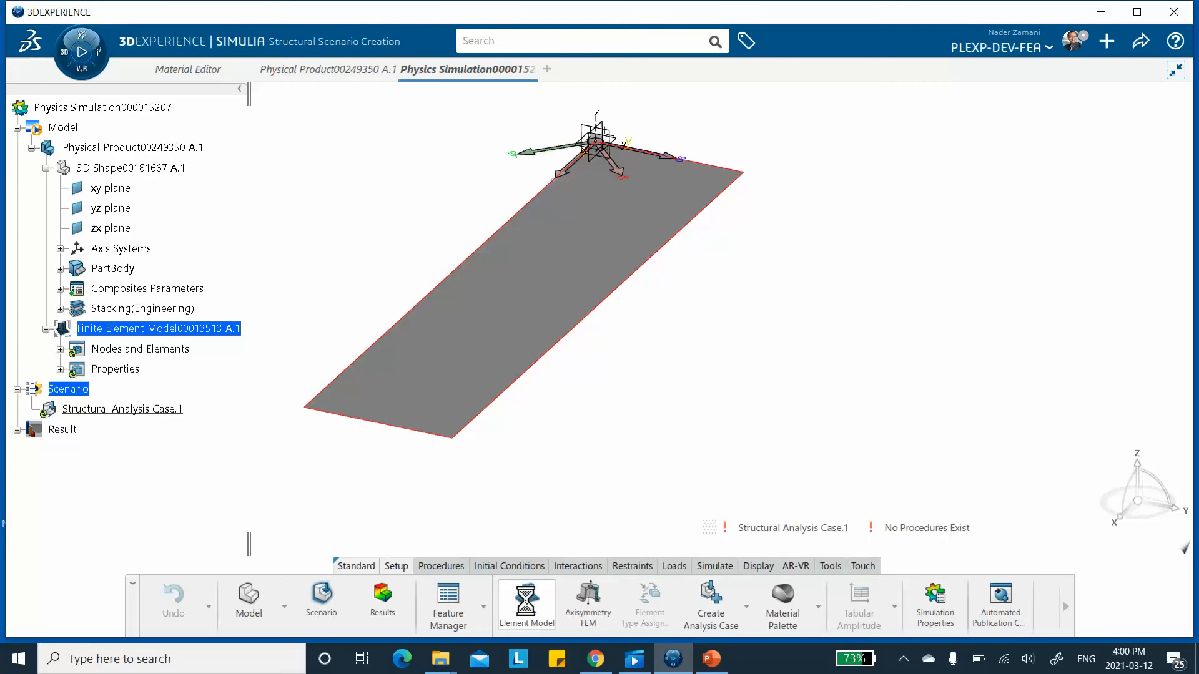
{"action": "left_click", "coordinate": [795, 203]}
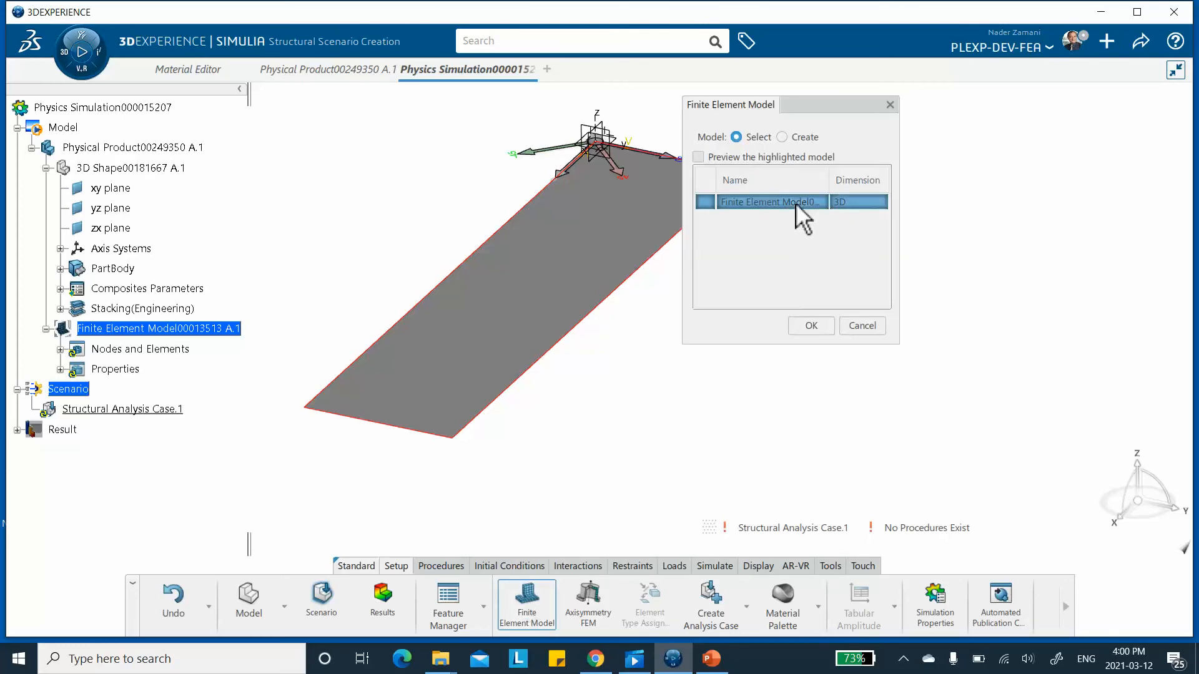
{"action": "left_click", "coordinate": [804, 328]}
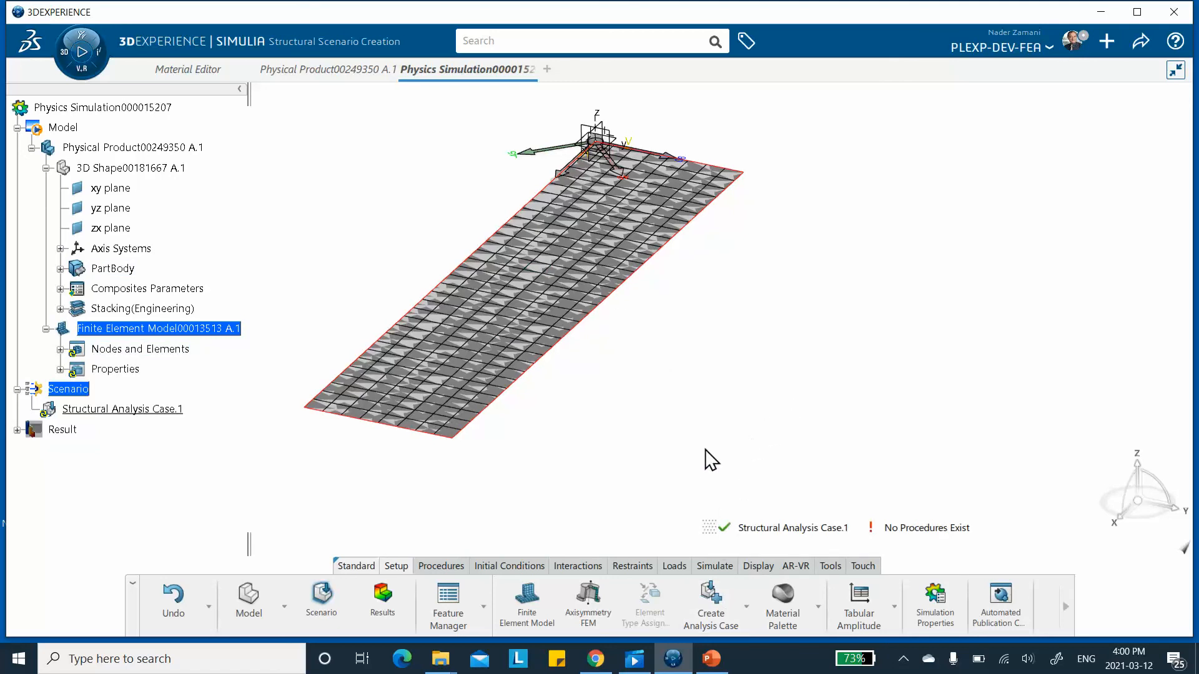
Add a Static Step with a 1 s step time and exclude geometric nonlinearity
{"action": "left_click", "coordinate": [440, 565]}
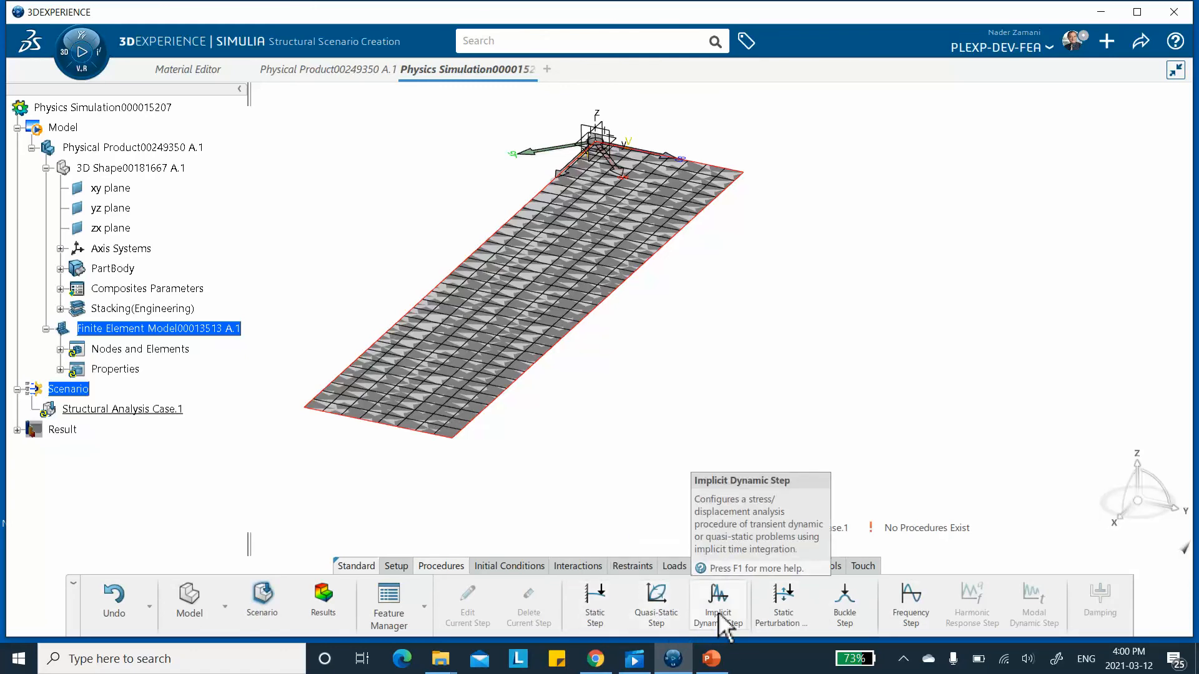
{"action": "left_click", "coordinate": [597, 605]}
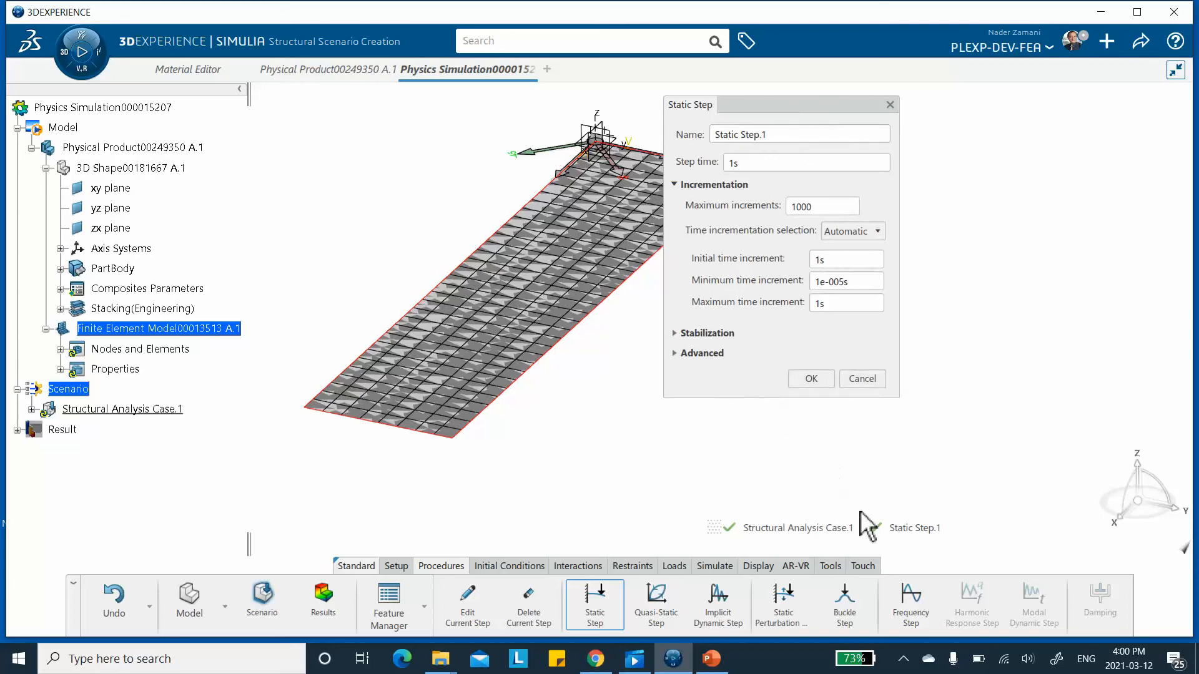
{"action": "left_click", "coordinate": [674, 353]}
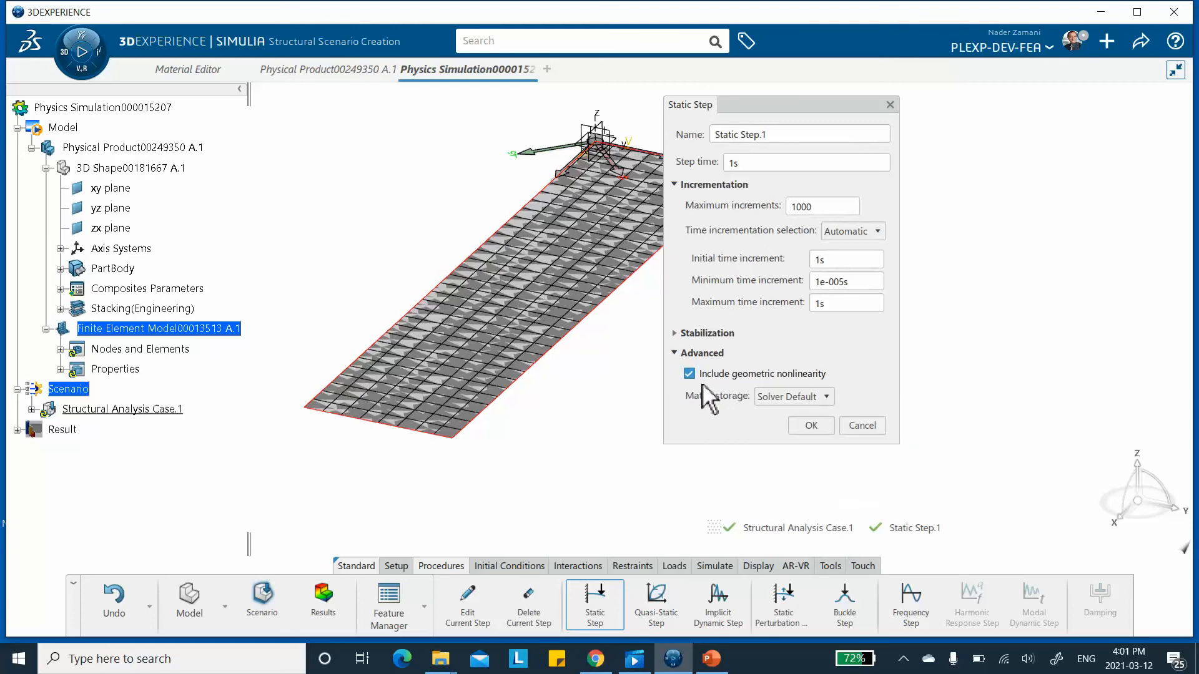
{"action": "left_click", "coordinate": [689, 373]}
{"action": "left_click", "coordinate": [812, 426]}
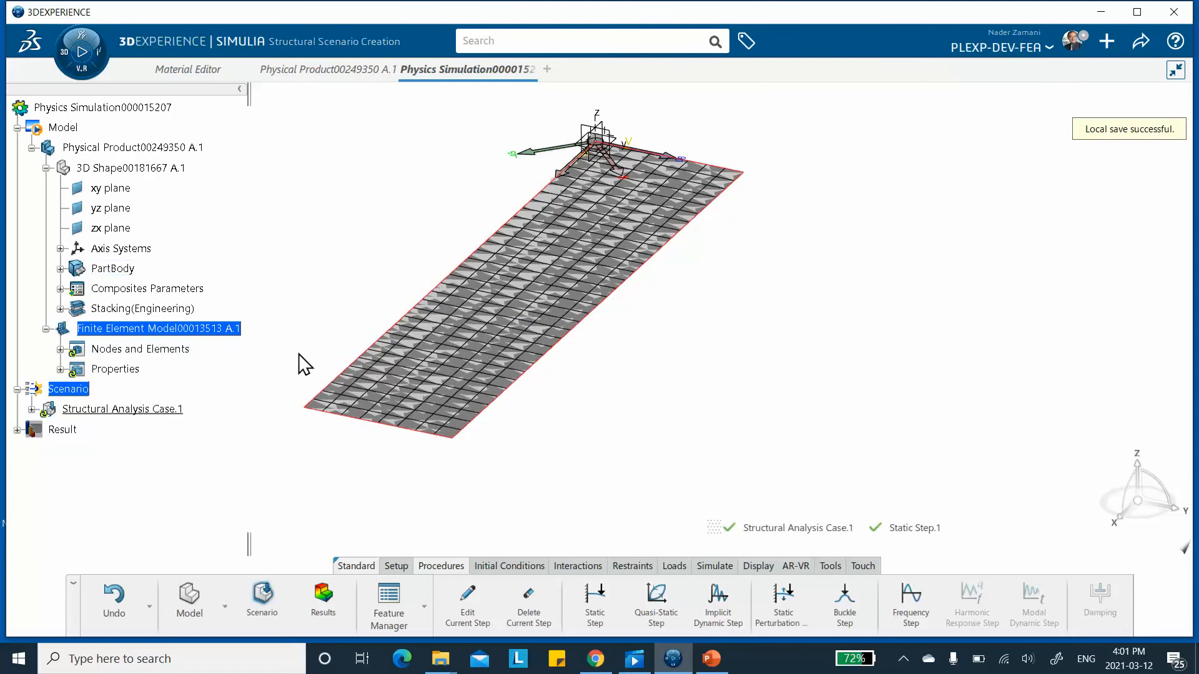
Hide the Nodes and Elements set and the composites rosette on the plate
{"action": "right_click", "coordinate": [163, 351]}
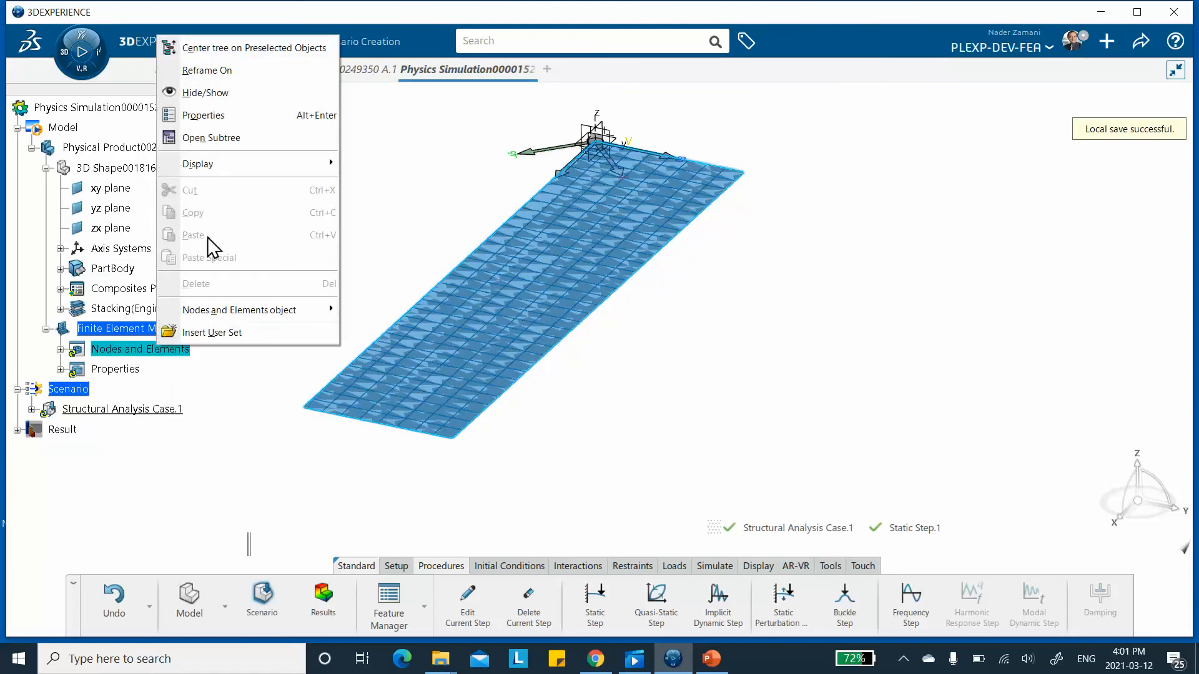
{"action": "left_click", "coordinate": [230, 94]}
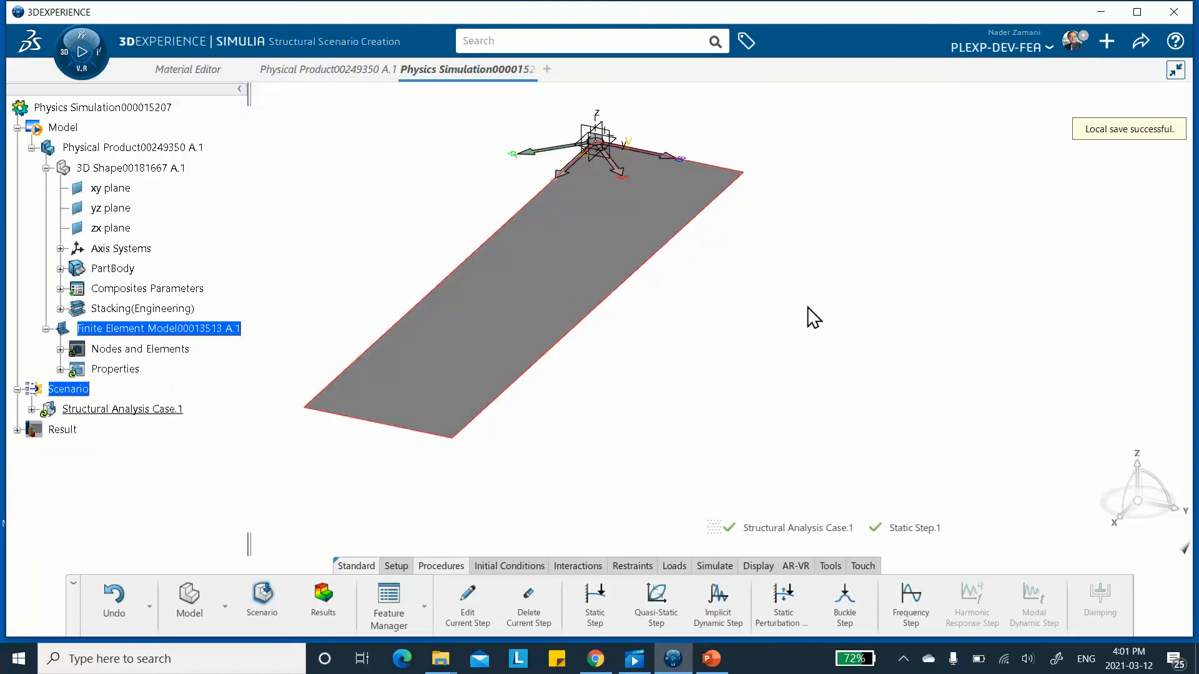
{"action": "right_click", "coordinate": [542, 155]}
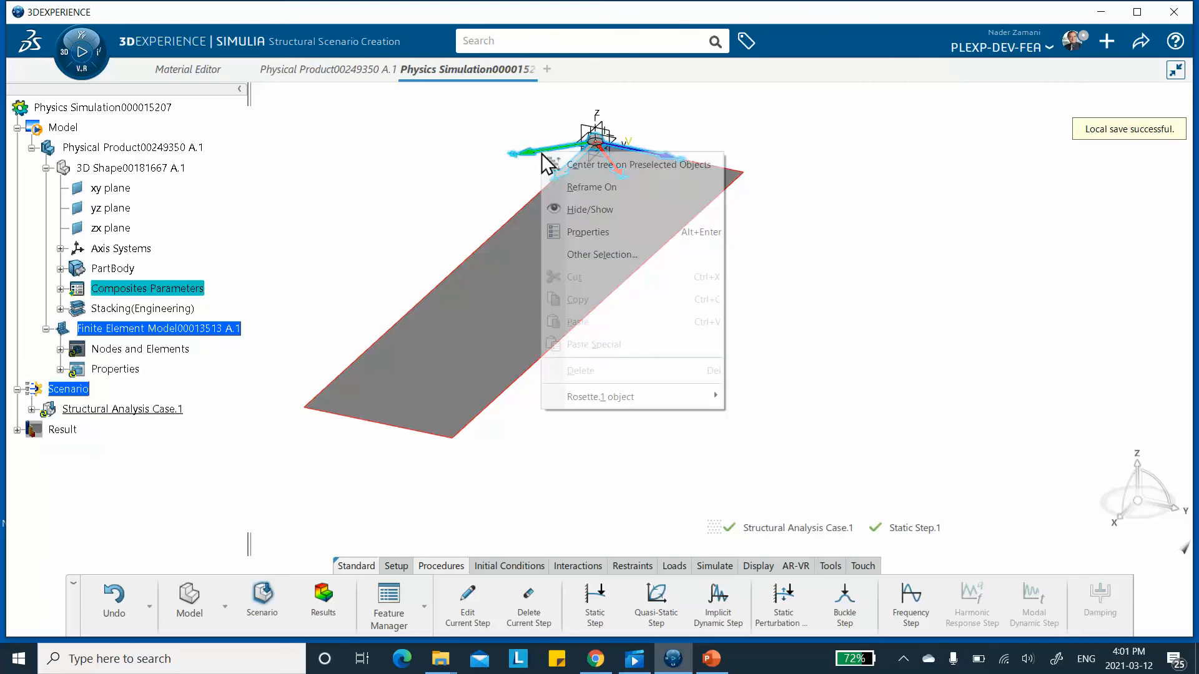
{"action": "left_click", "coordinate": [576, 213]}
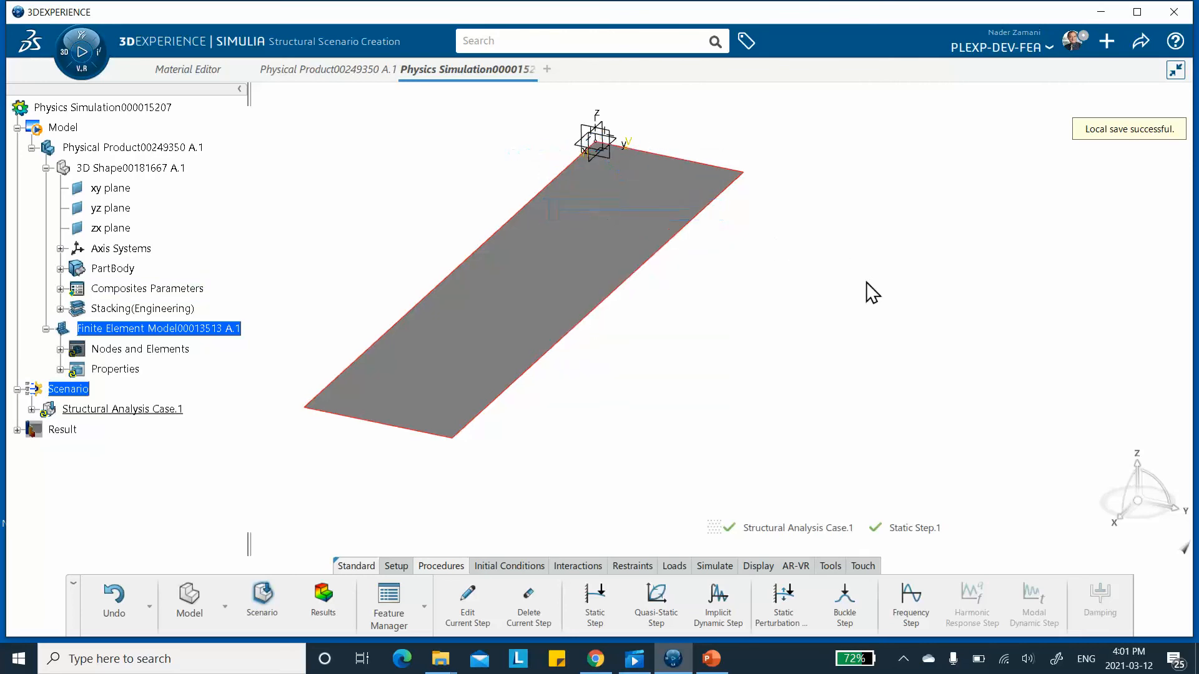
Hide the zx, yz and xy reference planes at the plate's corner
{"action": "right_click", "coordinate": [599, 118]}
{"action": "left_click", "coordinate": [639, 175]}
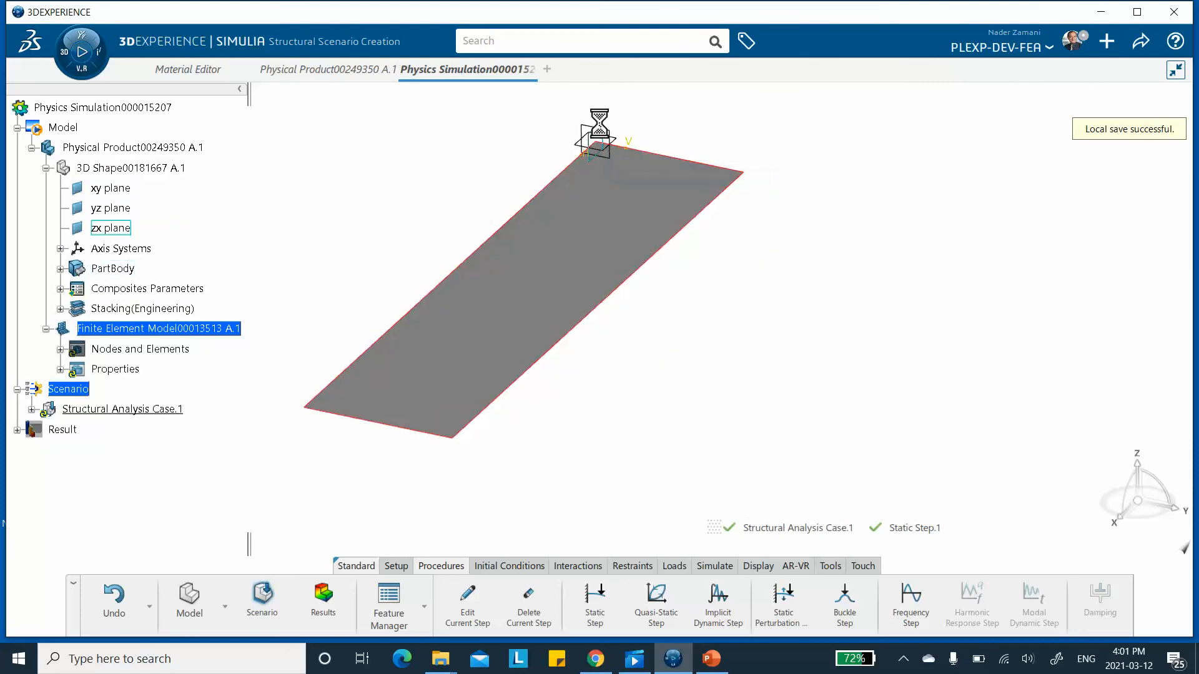
{"action": "right_click", "coordinate": [603, 127]}
{"action": "left_click", "coordinate": [649, 187]}
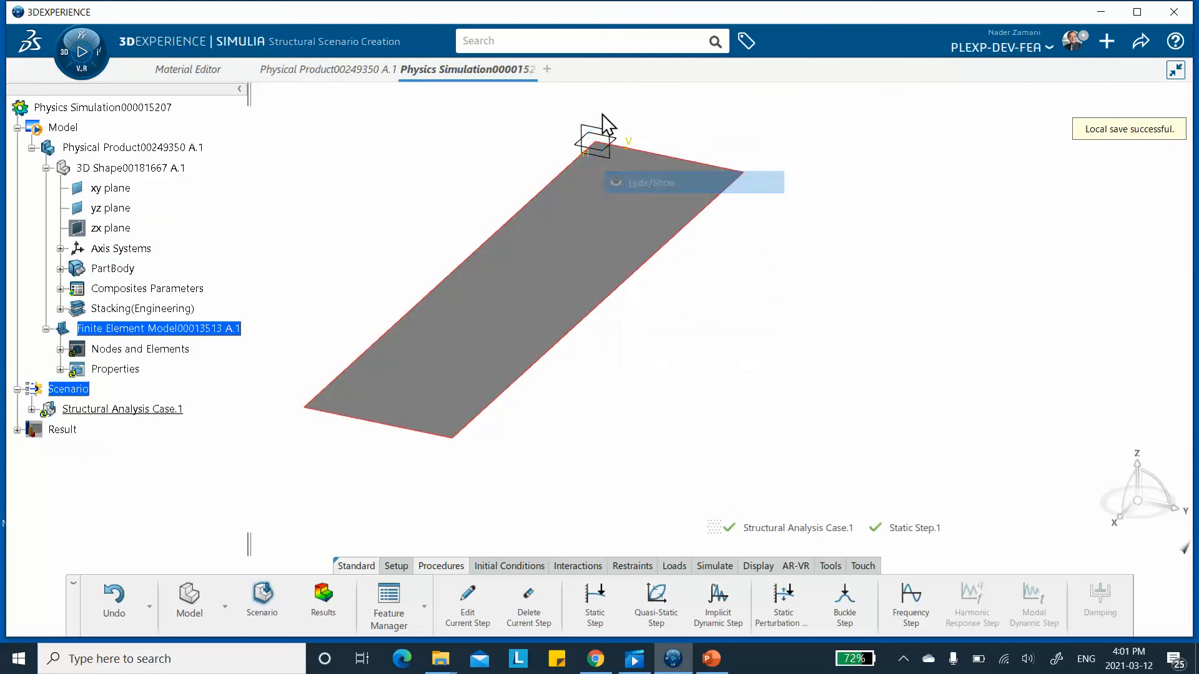
{"action": "right_click", "coordinate": [608, 130]}
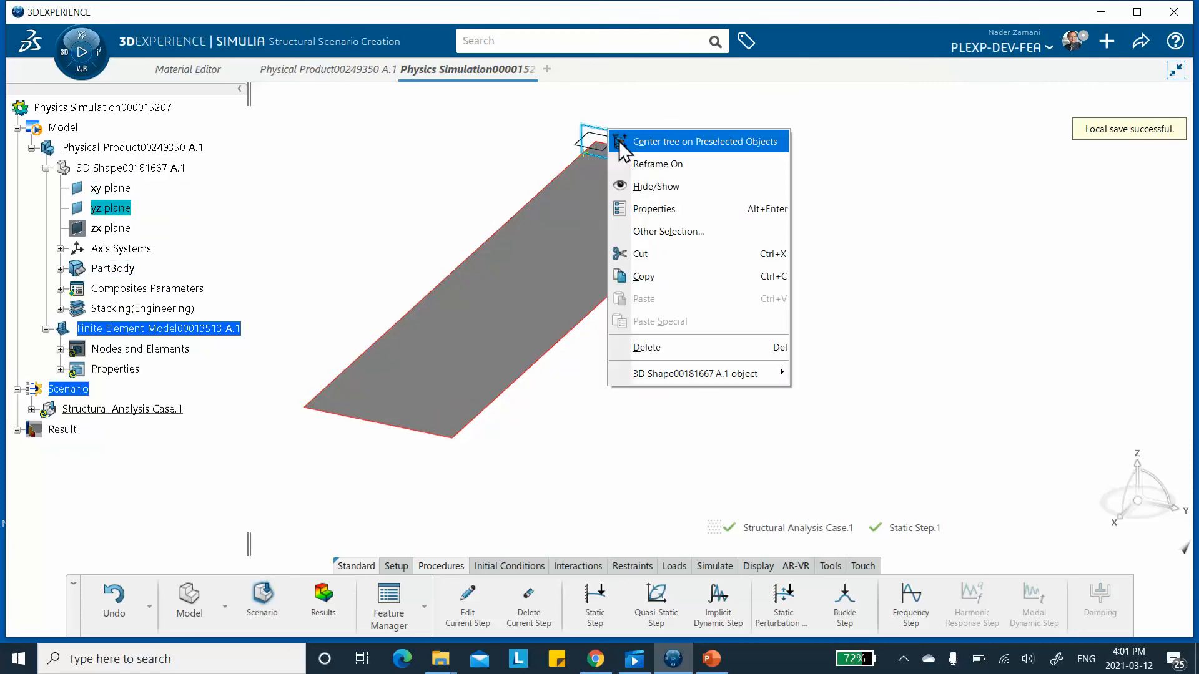
{"action": "left_click", "coordinate": [650, 187]}
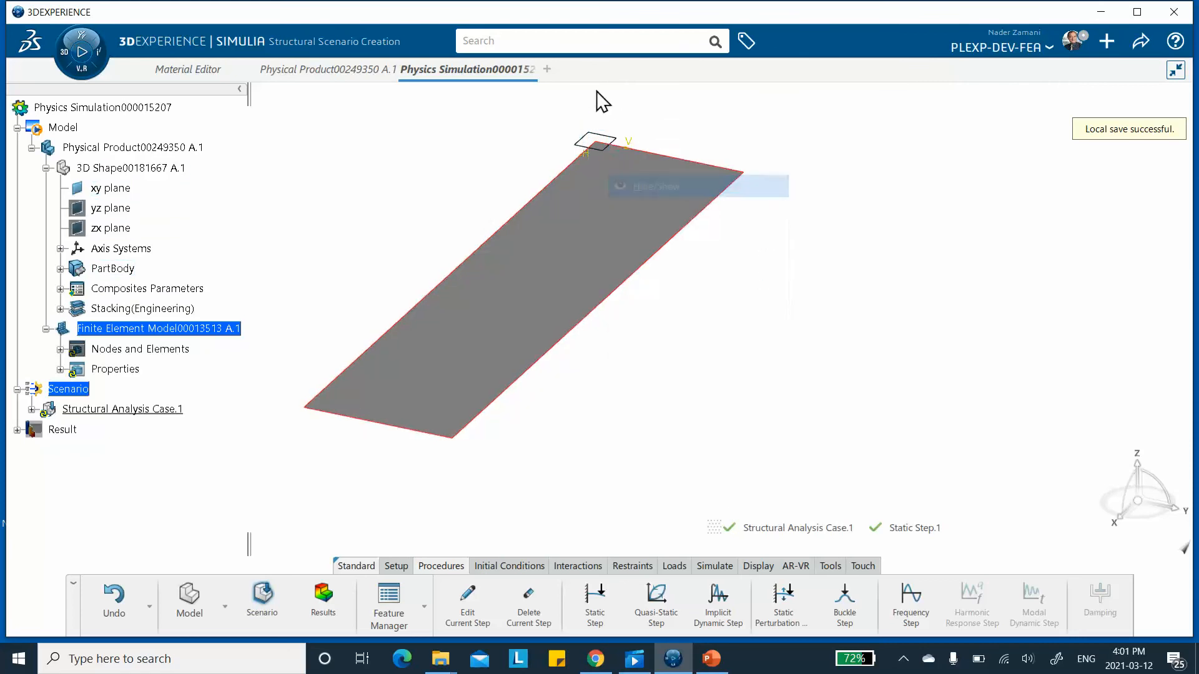
{"action": "right_click", "coordinate": [587, 147]}
{"action": "left_click", "coordinate": [617, 193]}
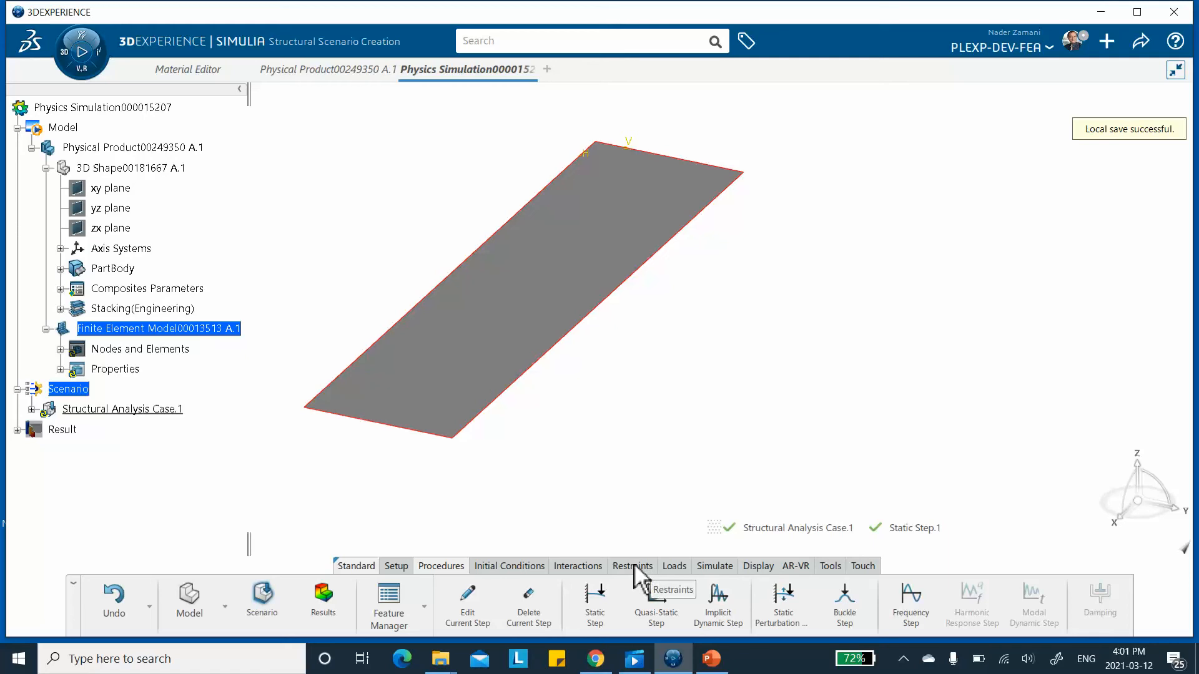
Start a Shell Edge Load in the static step and keep its definition clear of the plate
{"action": "left_click", "coordinate": [674, 565]}
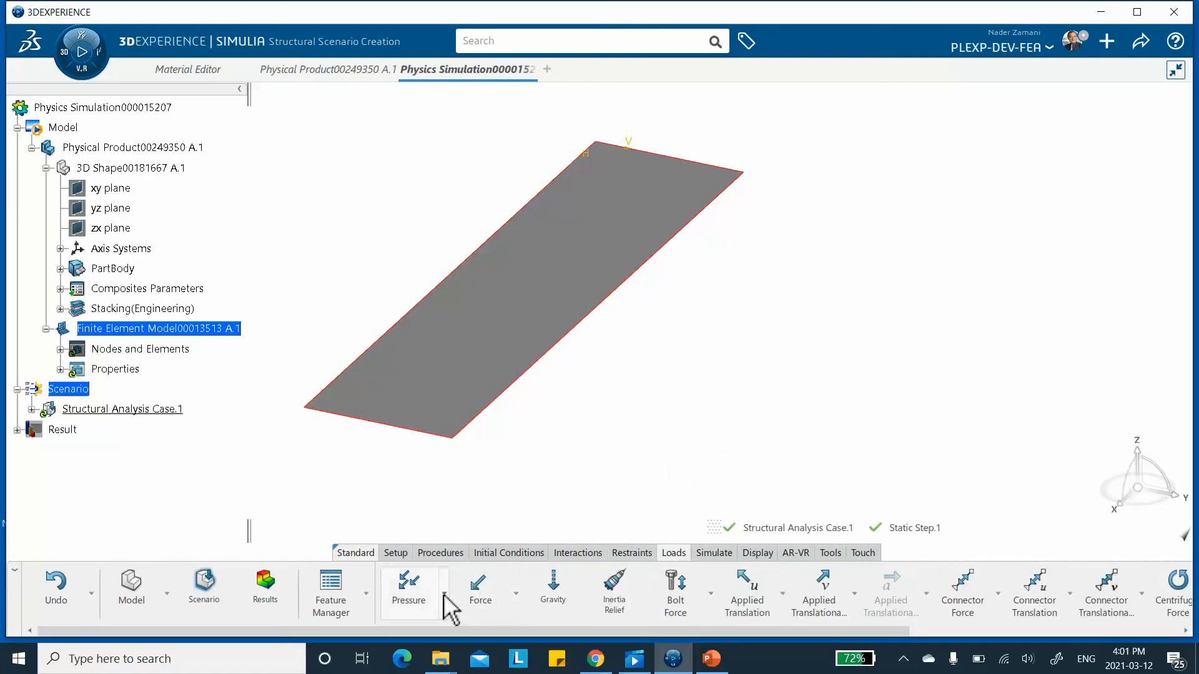
{"action": "left_click", "coordinate": [515, 600]}
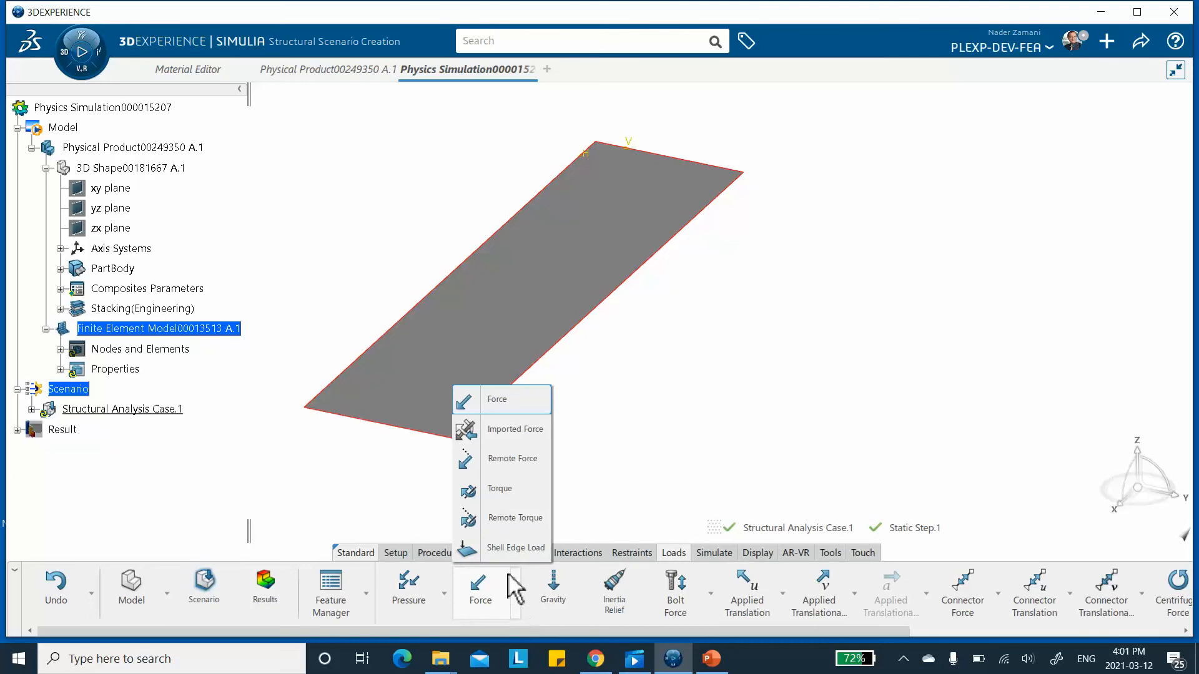
{"action": "left_click", "coordinate": [529, 550]}
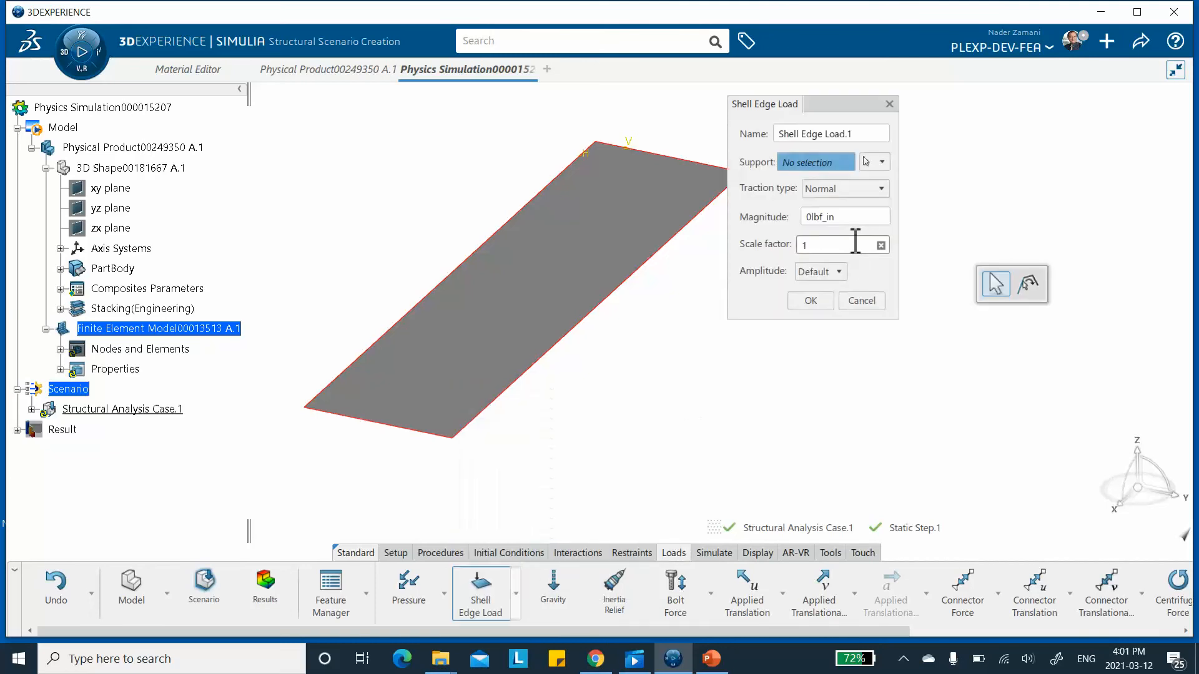
{"action": "left_click_drag", "start_coordinate": [817, 105], "coordinate": [892, 94]}
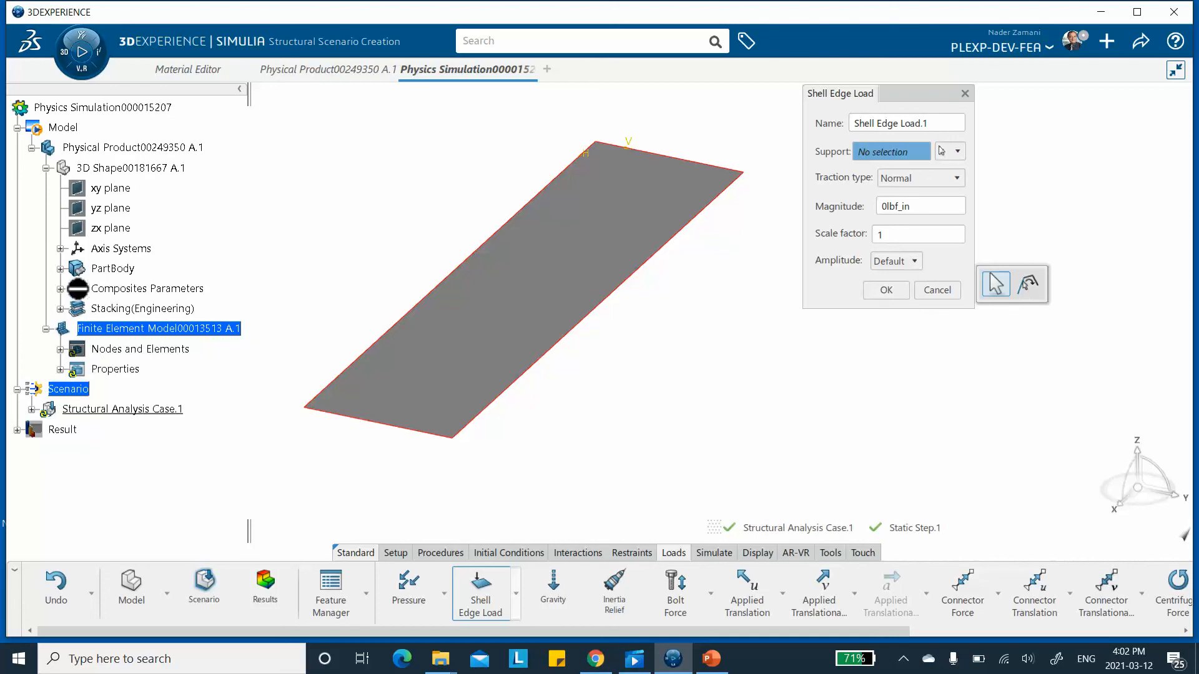
Hide Plies Group.1 of the stacking and Sketch.1 of the PartBody so that only the plate surface remains selectable
{"action": "left_click", "coordinate": [60, 309]}
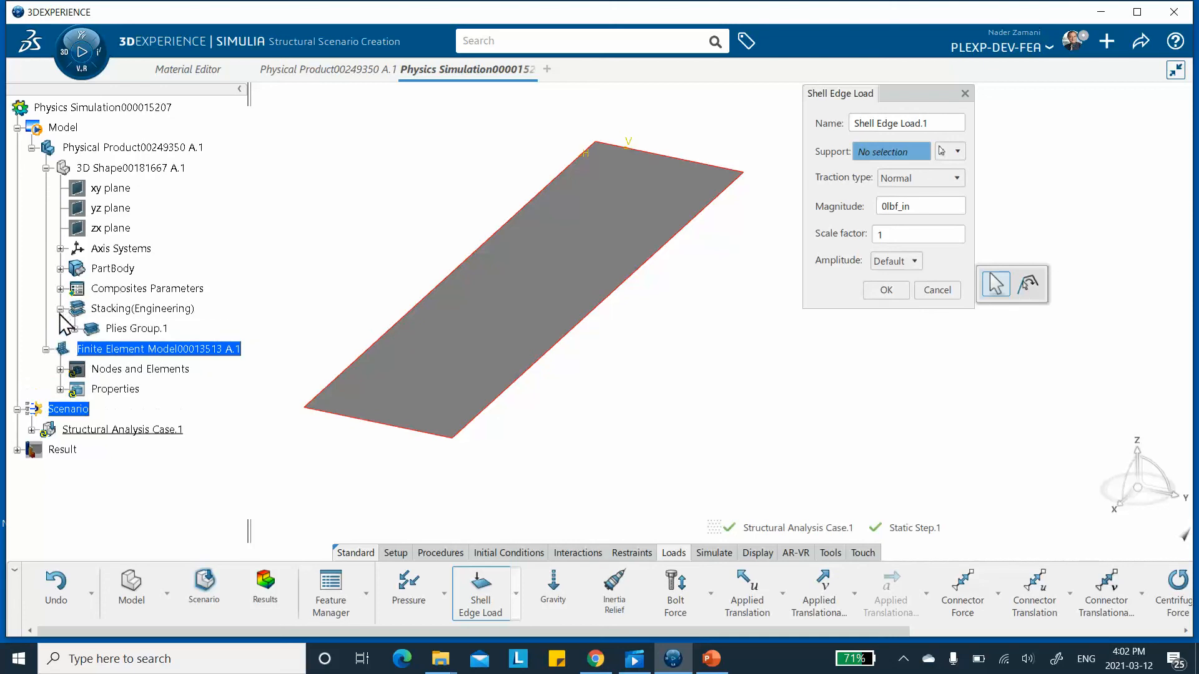
{"action": "right_click", "coordinate": [128, 330]}
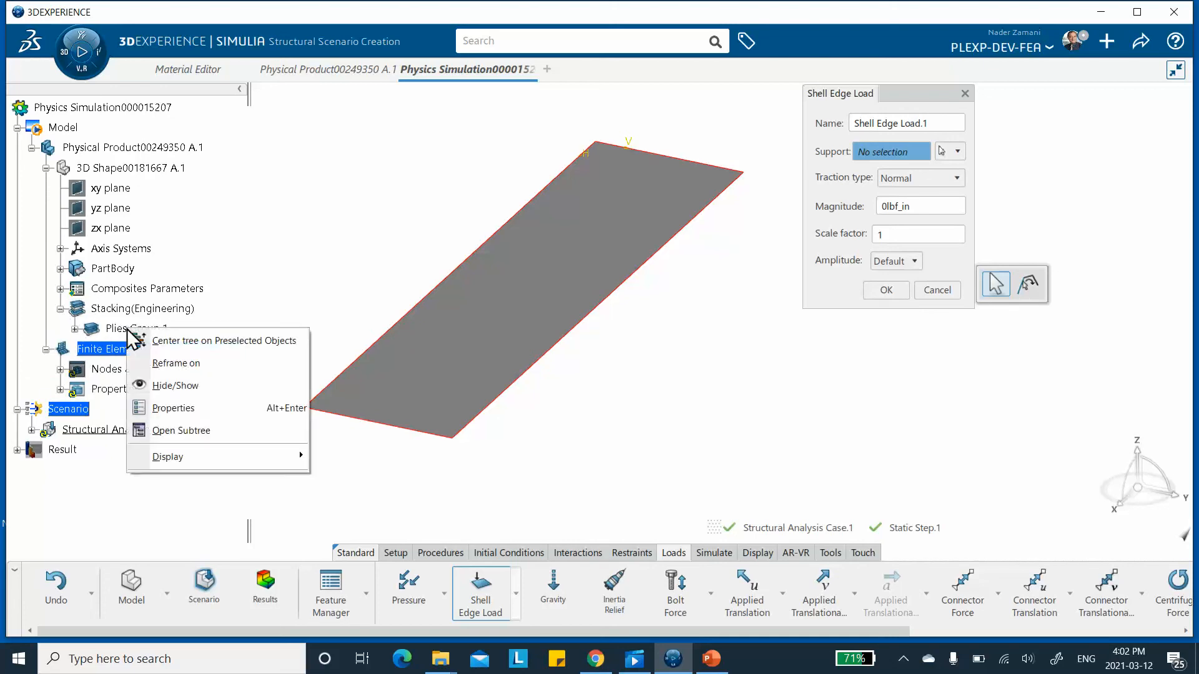
{"action": "left_click", "coordinate": [163, 386]}
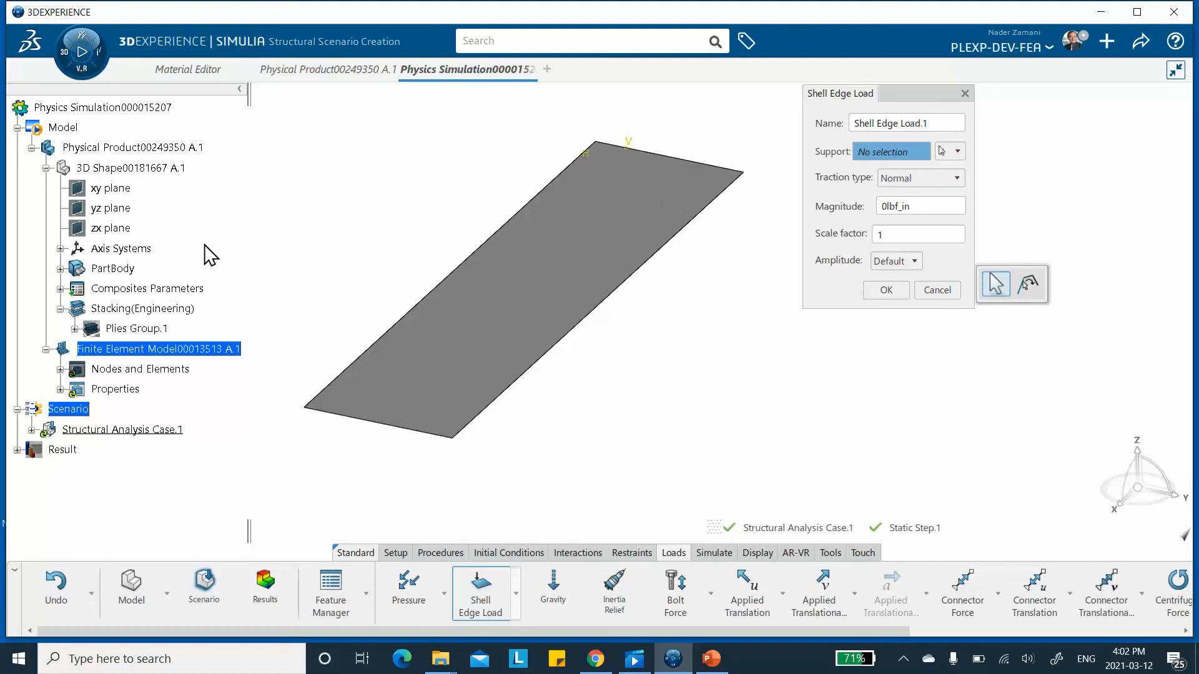
{"action": "left_click", "coordinate": [60, 269]}
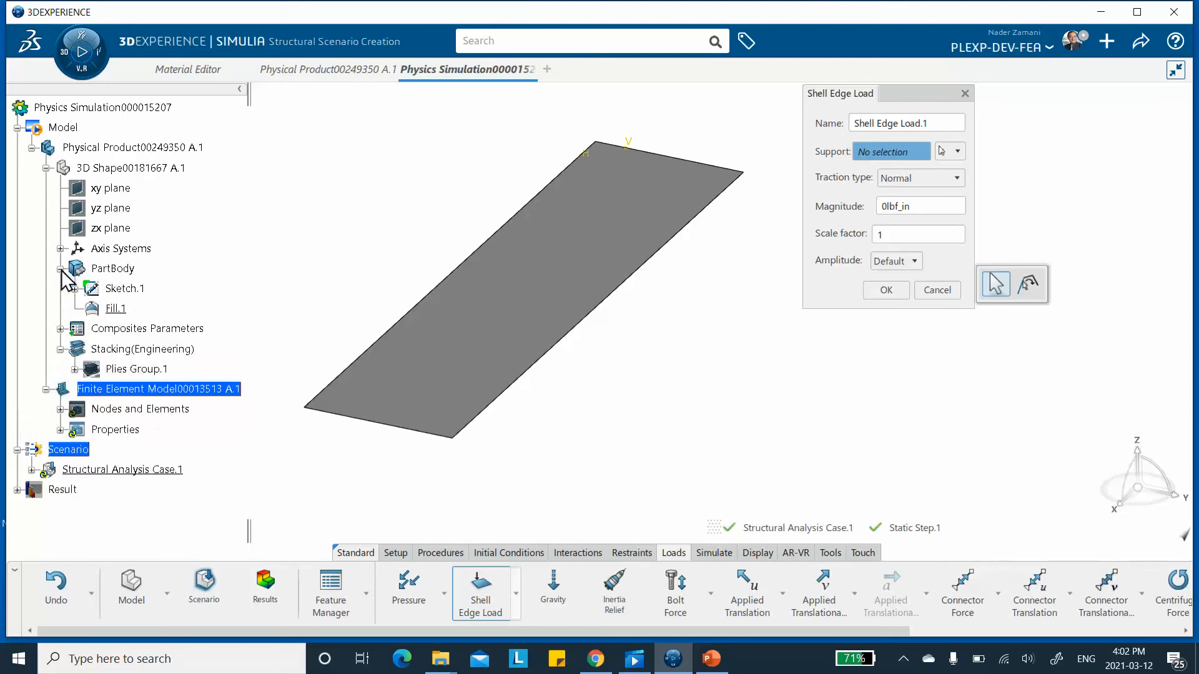
{"action": "right_click", "coordinate": [128, 289]}
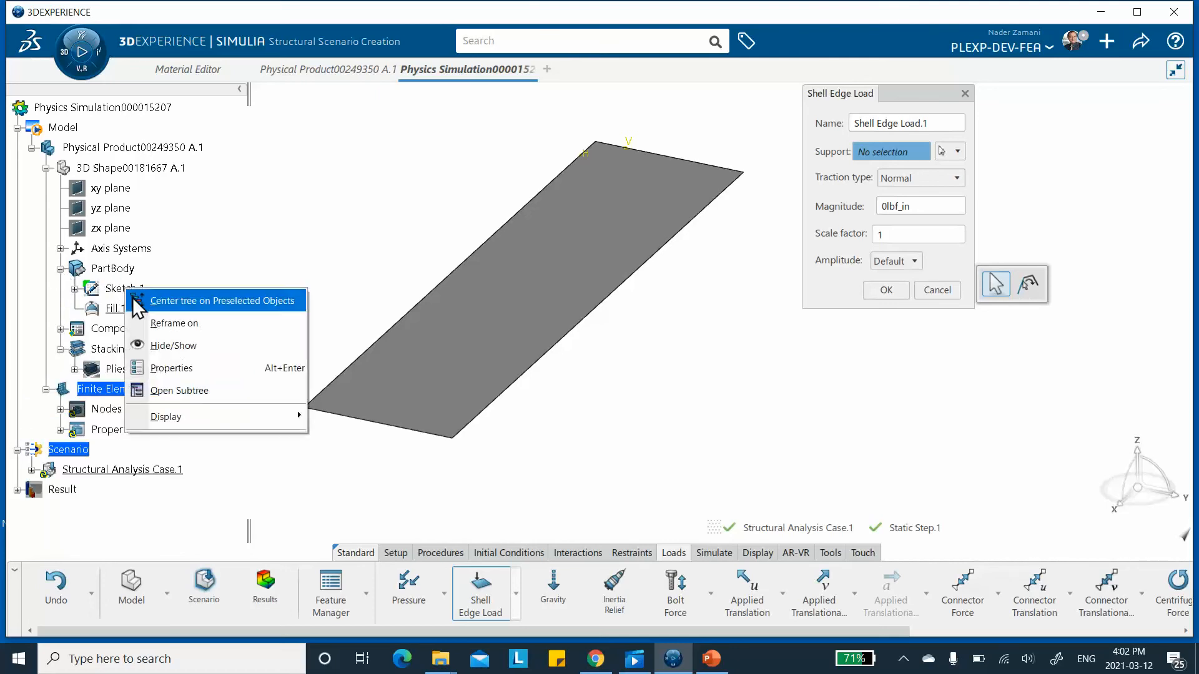
{"action": "left_click", "coordinate": [162, 346]}
Select the plate's short edge at the origin as the shell edge load support and set the normal traction to -1000 lbf_in
{"action": "left_click", "coordinate": [691, 160]}
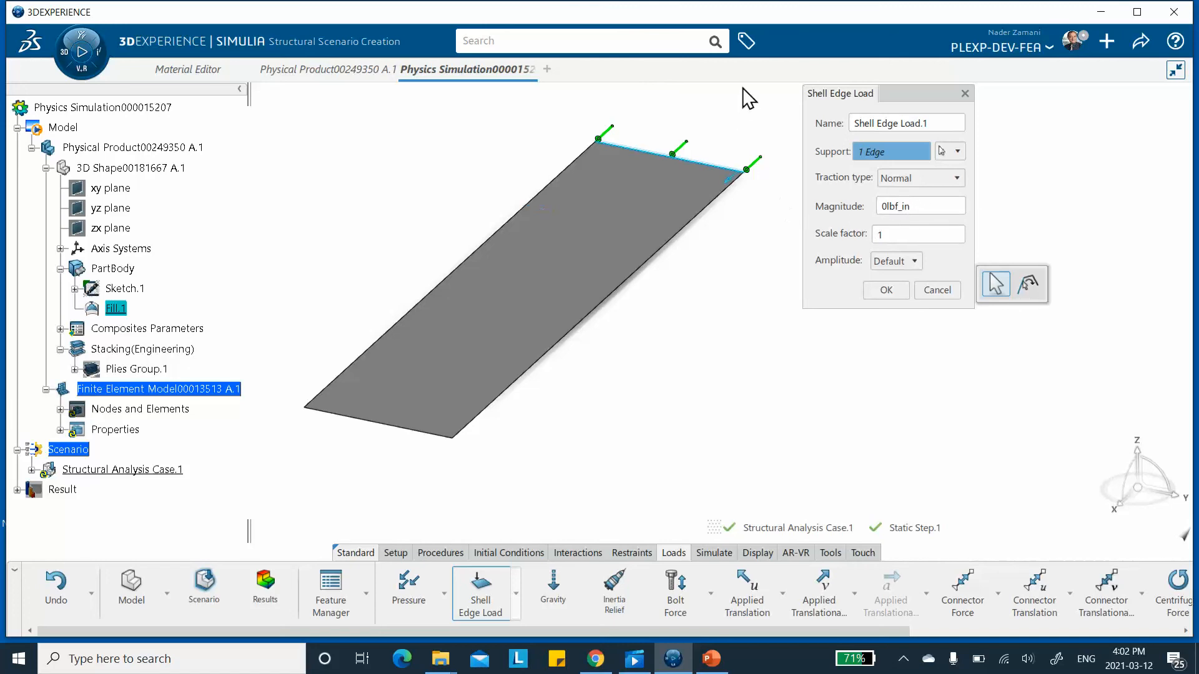
{"action": "double_click", "coordinate": [906, 206]}
{"action": "type", "text": "-"}
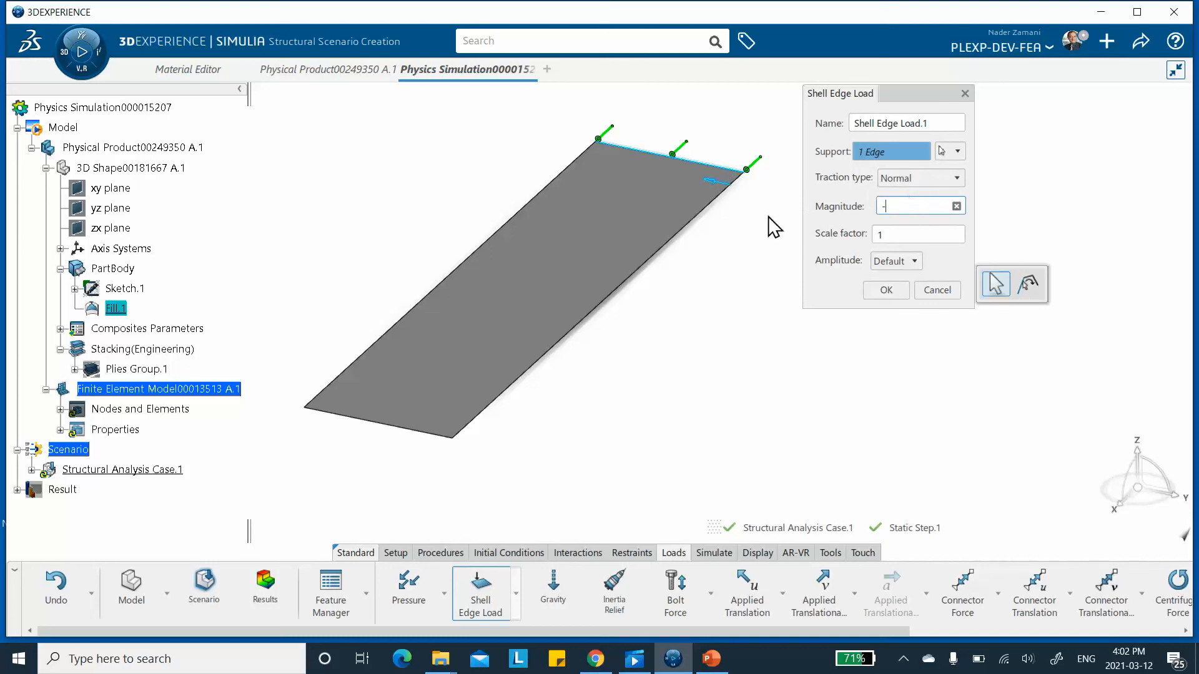
{"action": "type", "text": "1000"}
{"action": "left_click", "coordinate": [887, 235]}
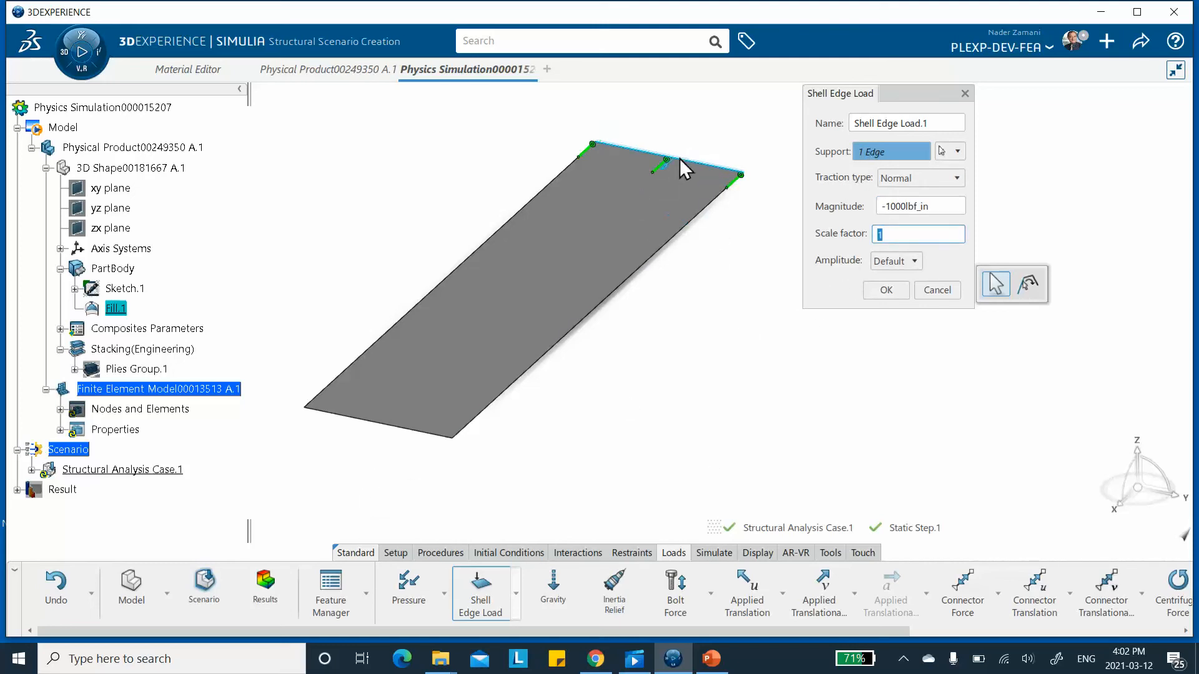
Add the opposite short edge of the plate to the load support and accept the shell edge load
{"action": "middle_click_drag", "start_coordinate": [722, 224], "coordinate": [552, 260]}
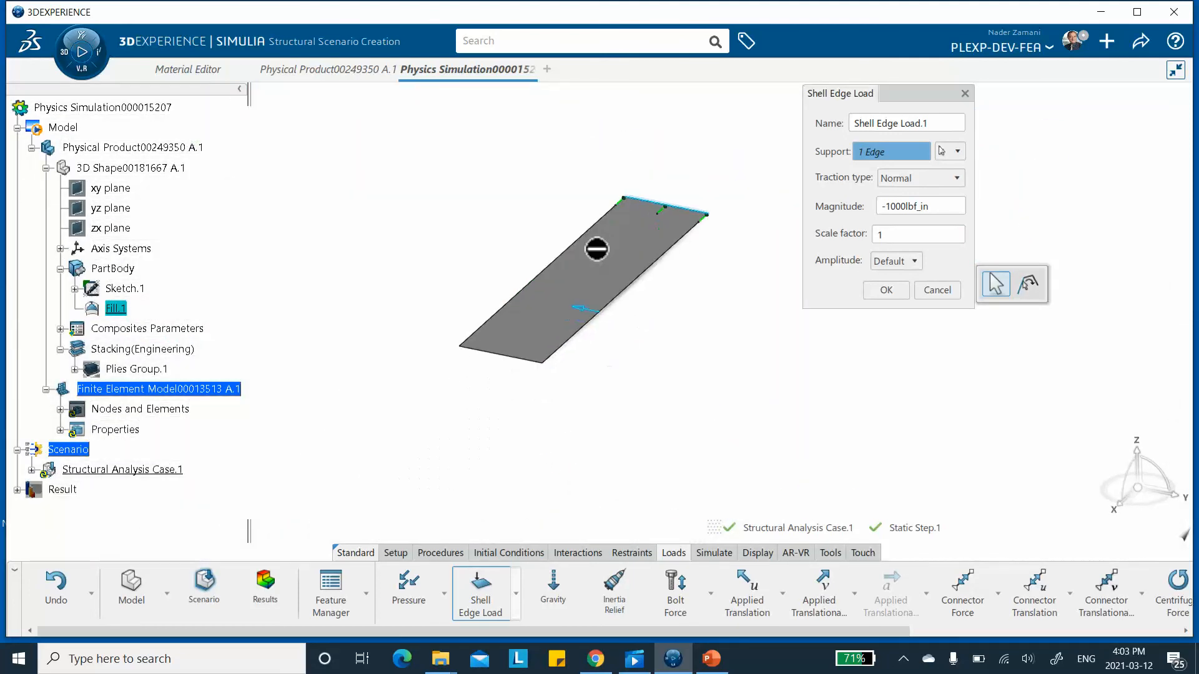
{"action": "left_click", "coordinate": [532, 361]}
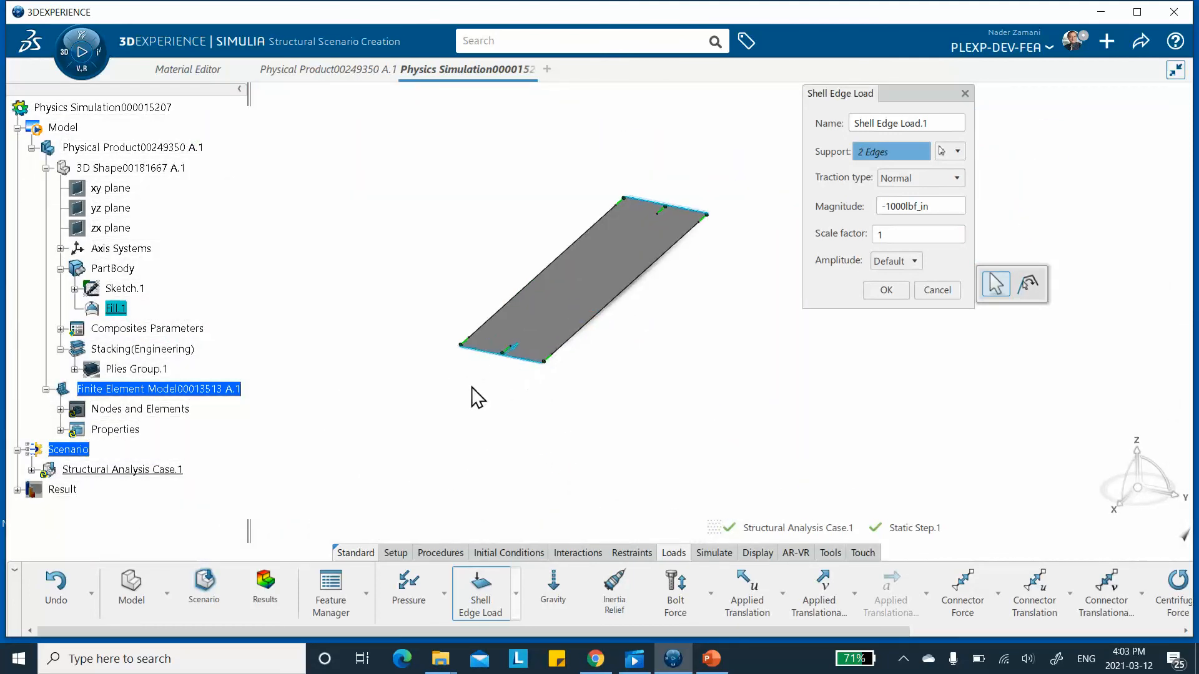
{"action": "middle_click_drag", "start_coordinate": [626, 346], "coordinate": [415, 356]}
{"action": "middle_click_drag", "start_coordinate": [343, 321], "coordinate": [615, 311]}
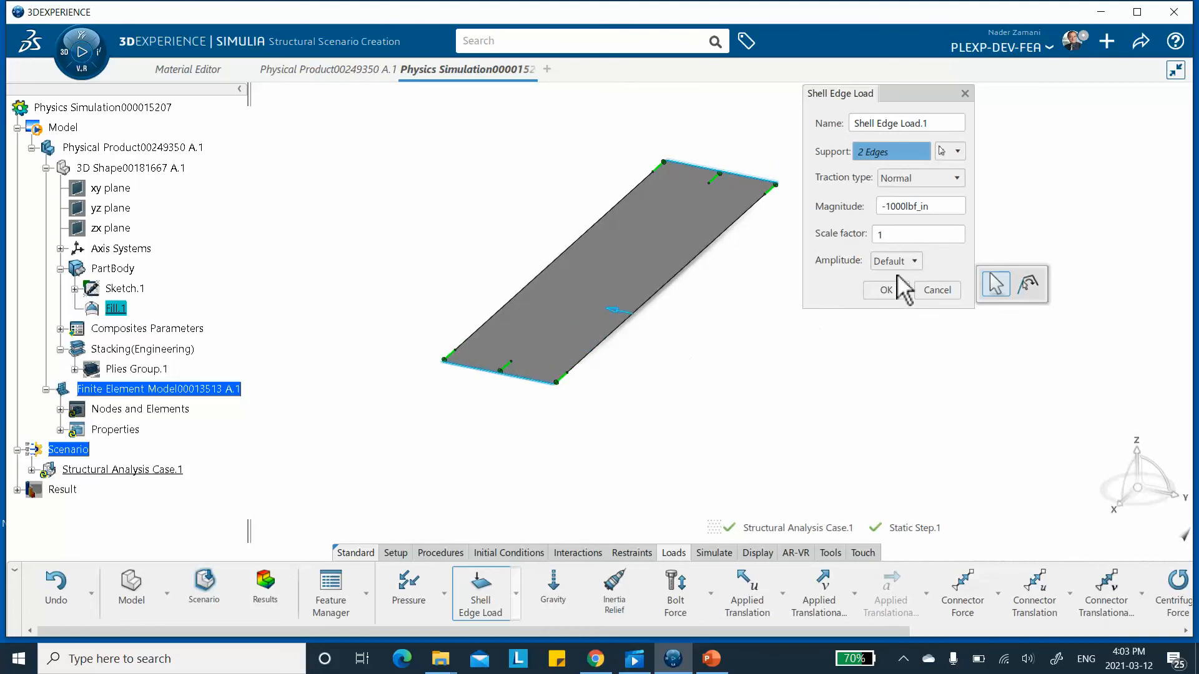
{"action": "left_click", "coordinate": [887, 290]}
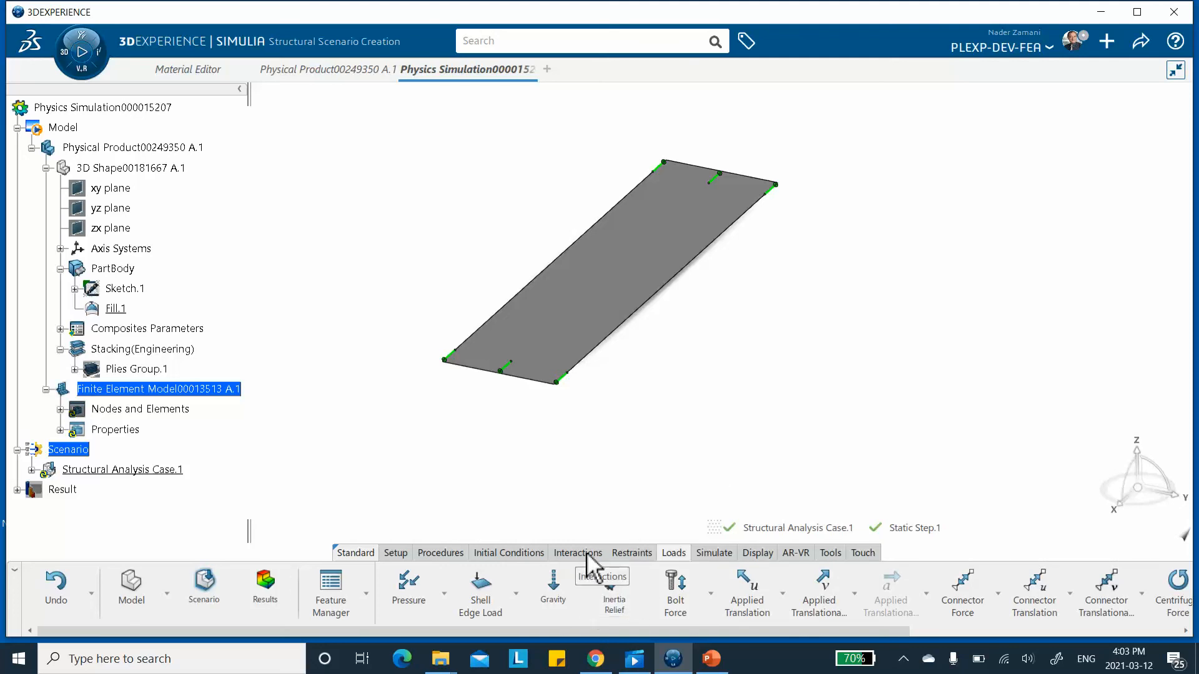
Switch to PowerPoint to review the {1,2,3} Rule restraint diagram on slide 4, then return to the simulation
{"action": "left_click", "coordinate": [628, 553]}
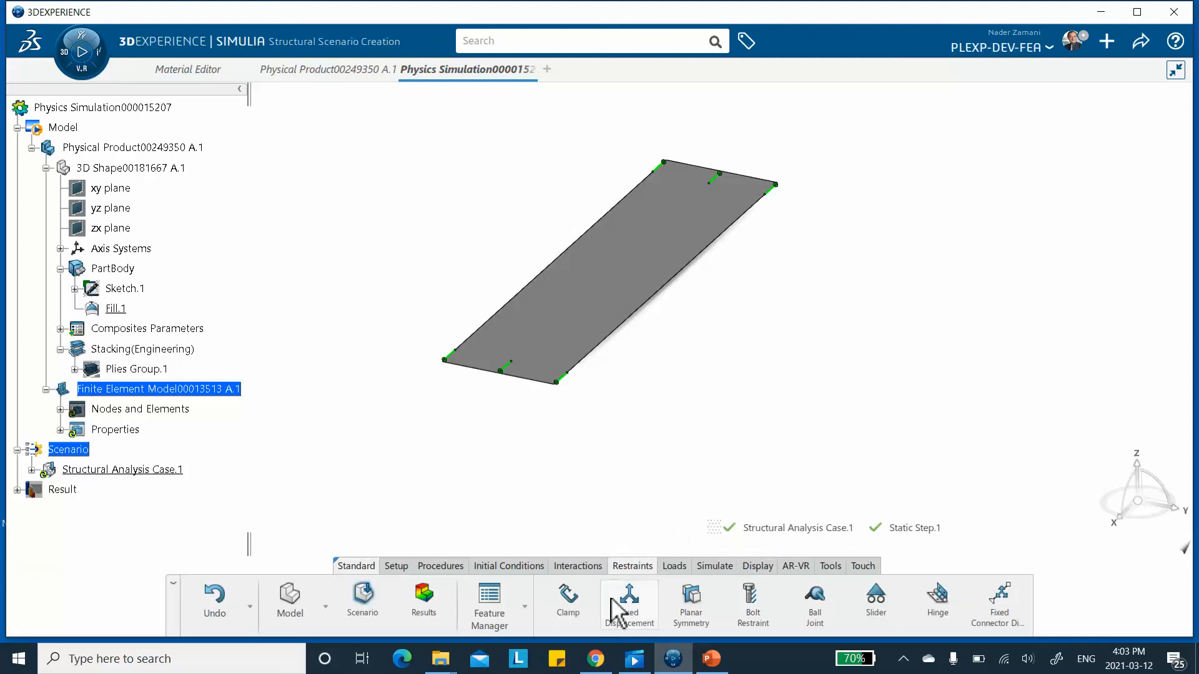
{"action": "left_click", "coordinate": [712, 662]}
{"action": "left_click", "coordinate": [140, 472]}
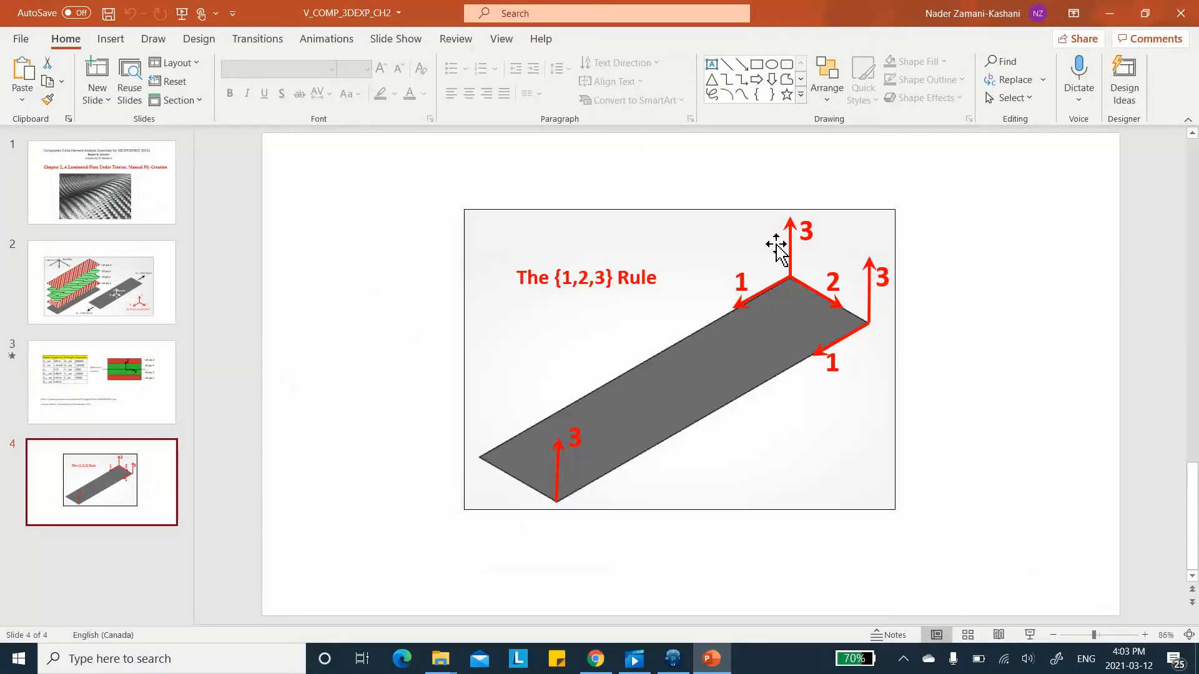
{"action": "left_click", "coordinate": [1110, 13]}
Start a Fixed Displacement restraint and hide the shell edge load symbols on the plate
{"action": "left_click", "coordinate": [628, 600]}
{"action": "mouse_move", "coordinate": [768, 425]}
{"action": "middle_mouse_down"}
{"action": "mouse_move", "coordinate": [720, 420]}
{"action": "mouse_move", "coordinate": [701, 264]}
{"action": "mouse_move", "coordinate": [577, 447]}
{"action": "middle_mouse_up"}
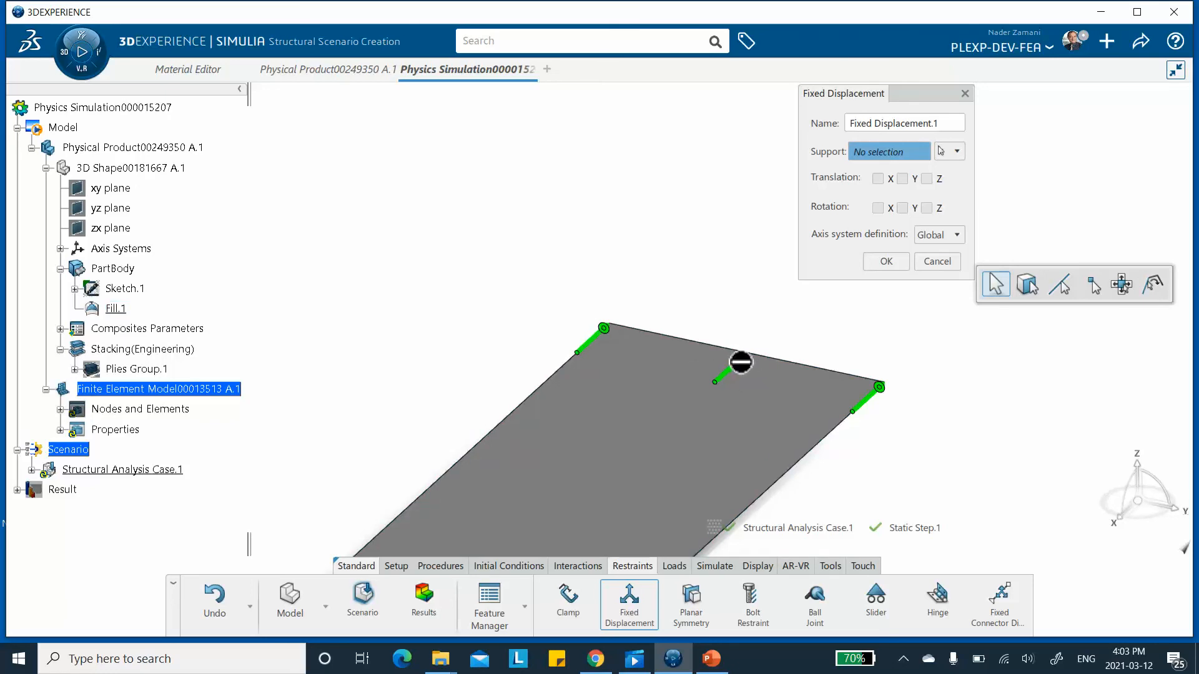
{"action": "right_click", "coordinate": [740, 361]}
{"action": "left_click", "coordinate": [749, 416]}
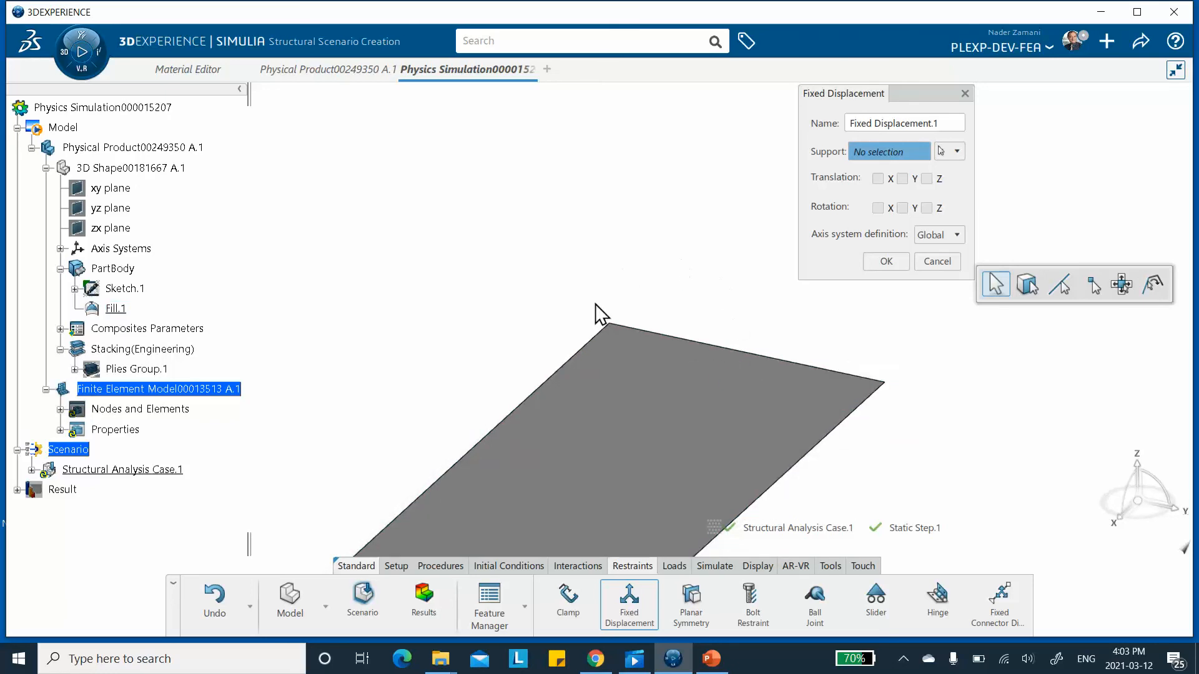
Fix the X, Y and Z translations of the plate's corner vertex at the origin and accept the restraint
{"action": "left_click", "coordinate": [617, 326]}
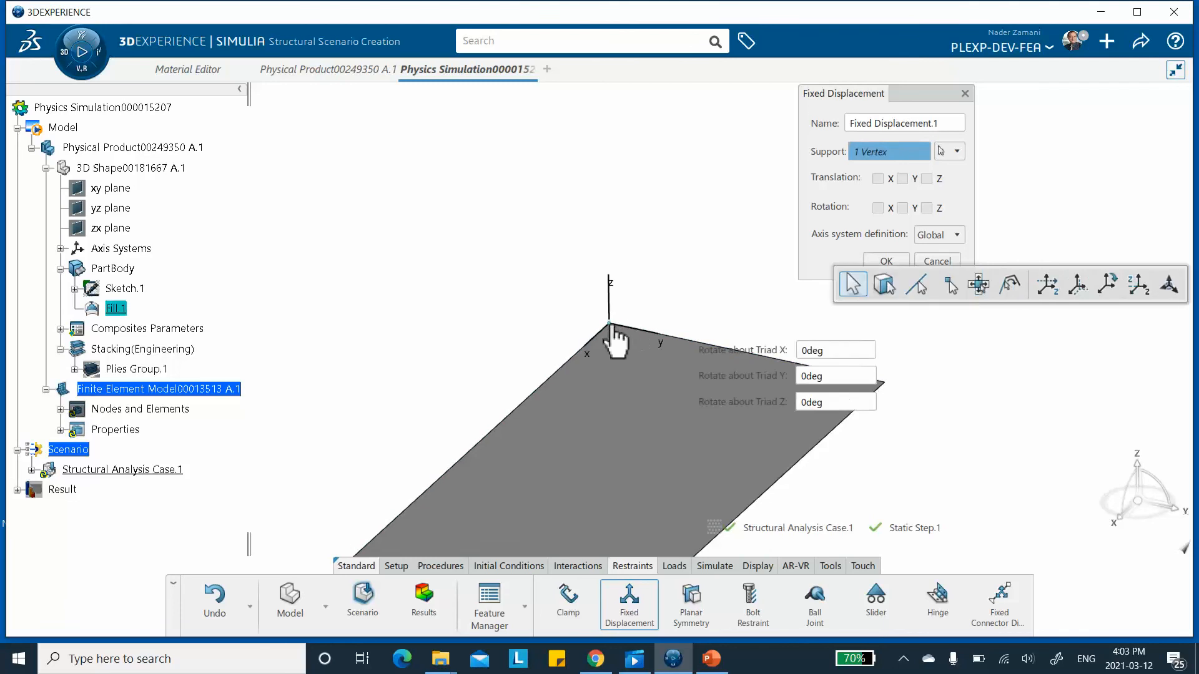
{"action": "middle_click_drag", "start_coordinate": [745, 261], "coordinate": [600, 169]}
{"action": "left_click", "coordinate": [878, 179]}
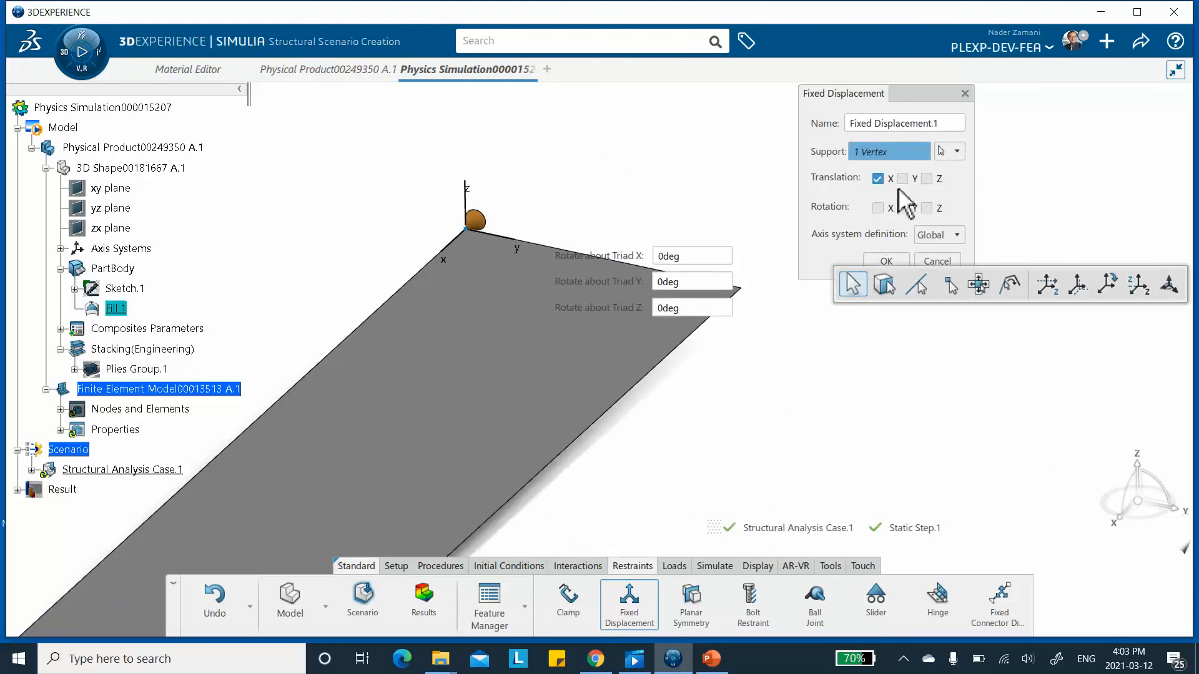
{"action": "left_click", "coordinate": [902, 178]}
{"action": "left_click", "coordinate": [927, 178]}
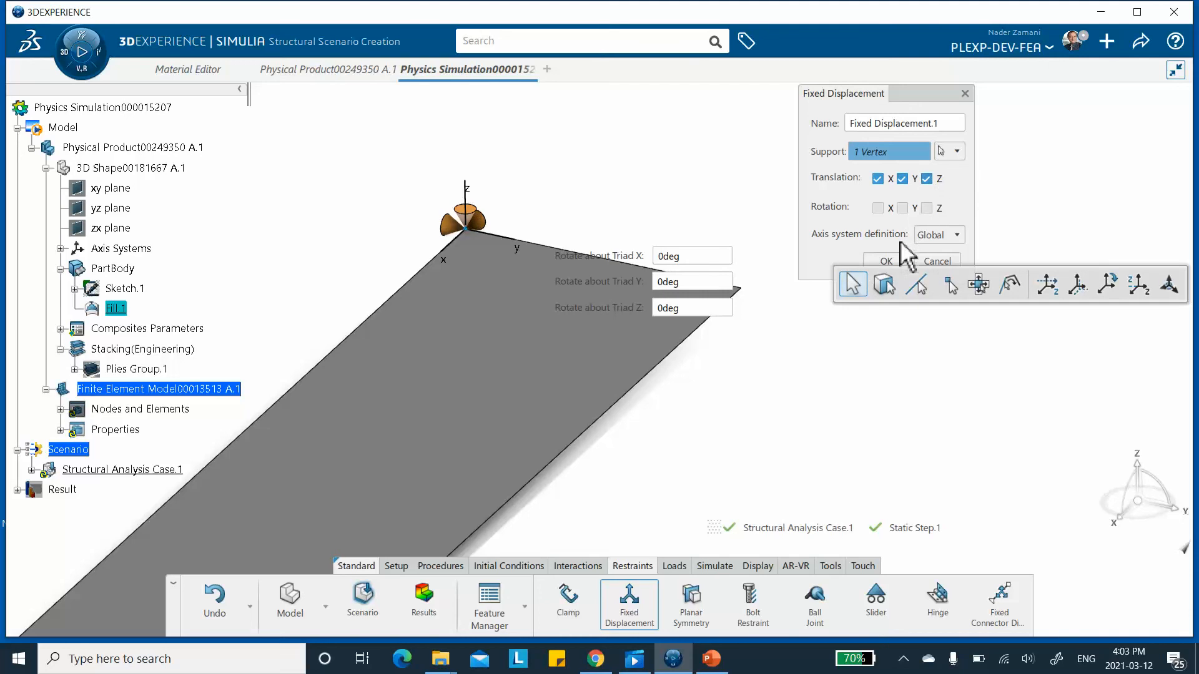
{"action": "left_click", "coordinate": [886, 262]}
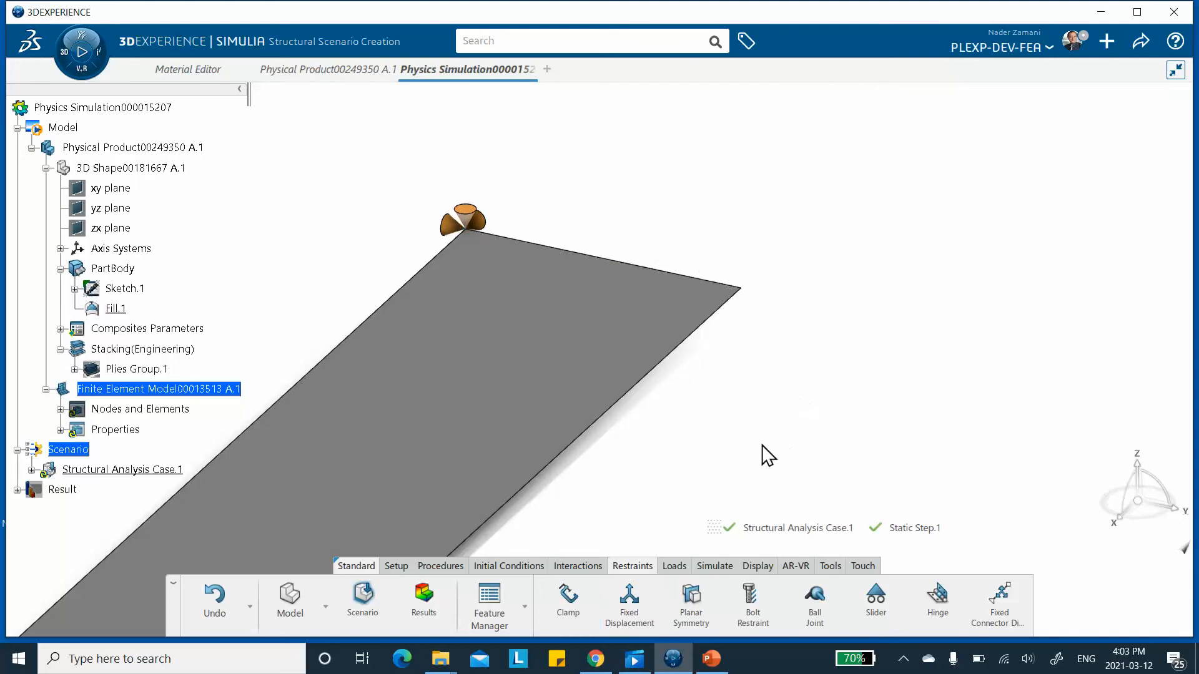
Add a Fixed Displacement restraining X and Z translation at the other corner of the plate's short edge at the origin
{"action": "left_click", "coordinate": [629, 596]}
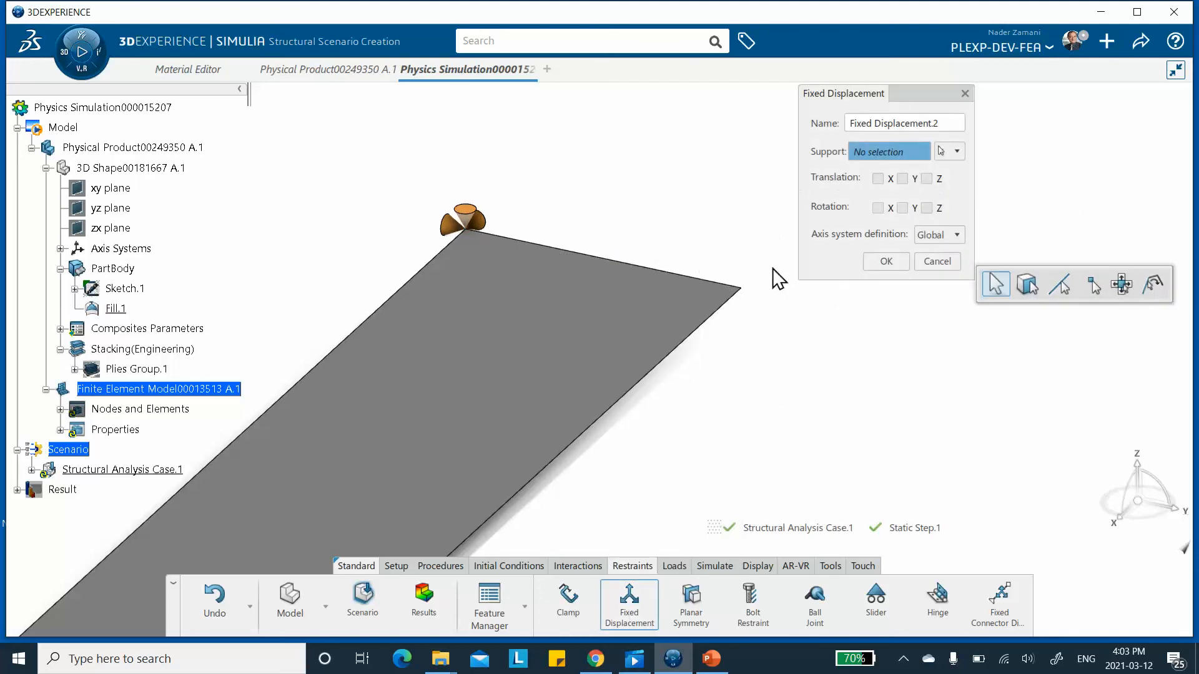
{"action": "left_click", "coordinate": [742, 289]}
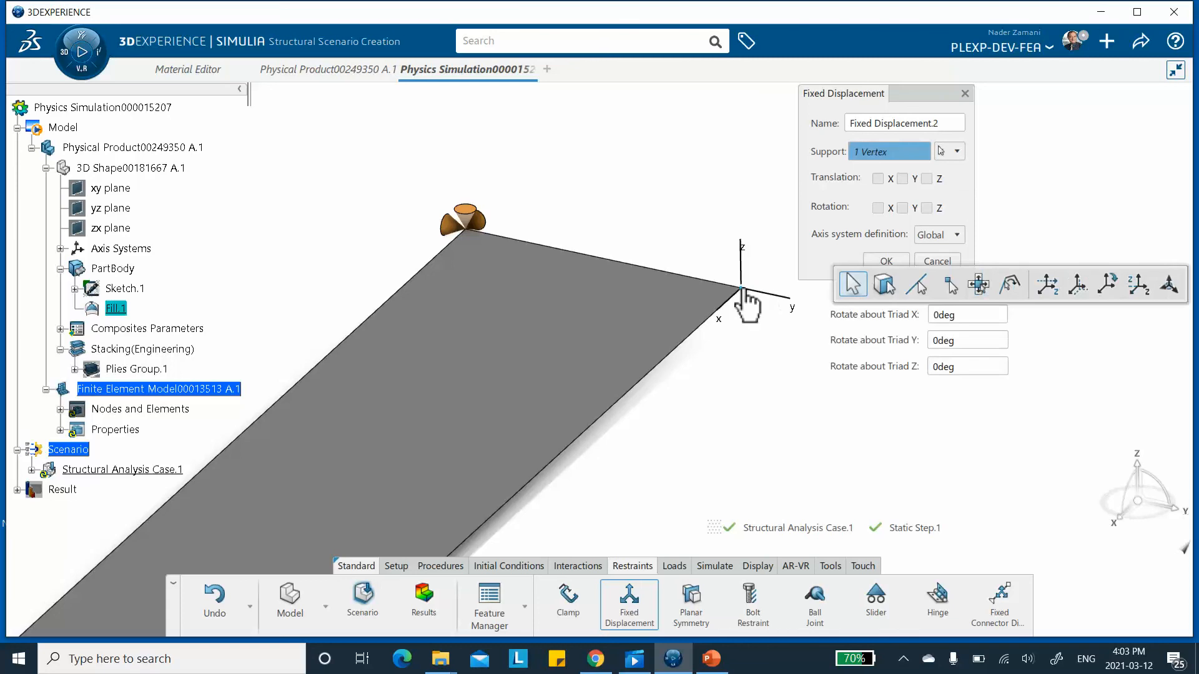
{"action": "left_click", "coordinate": [878, 180]}
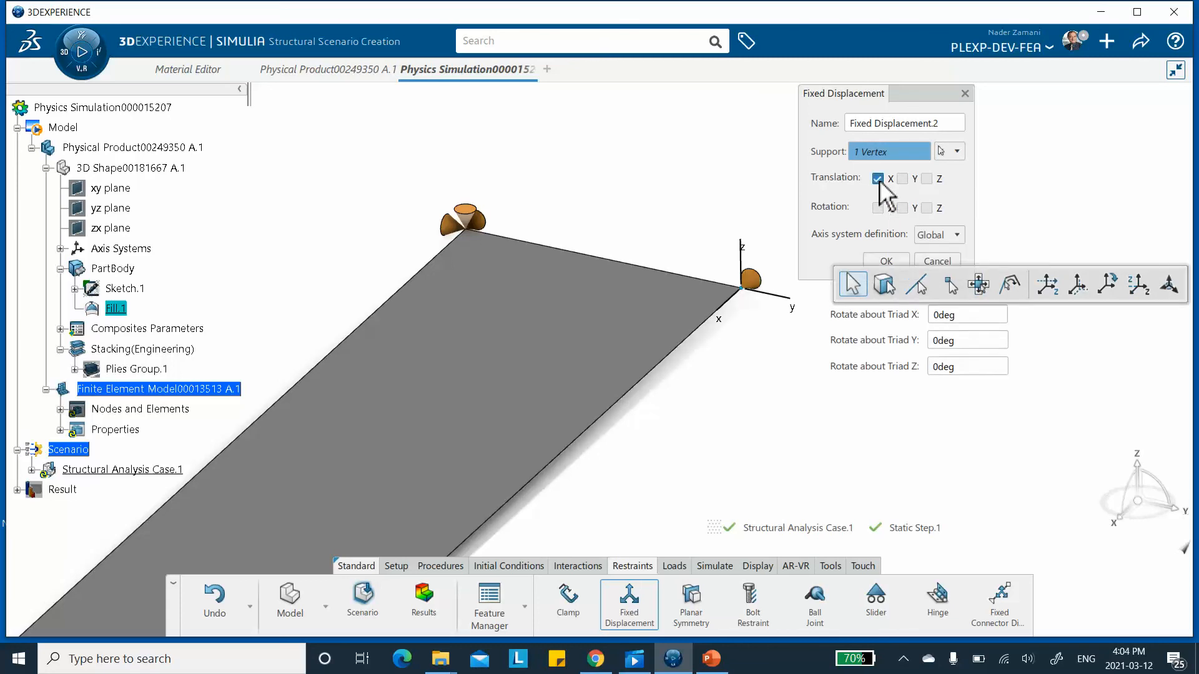
{"action": "left_click", "coordinate": [927, 180]}
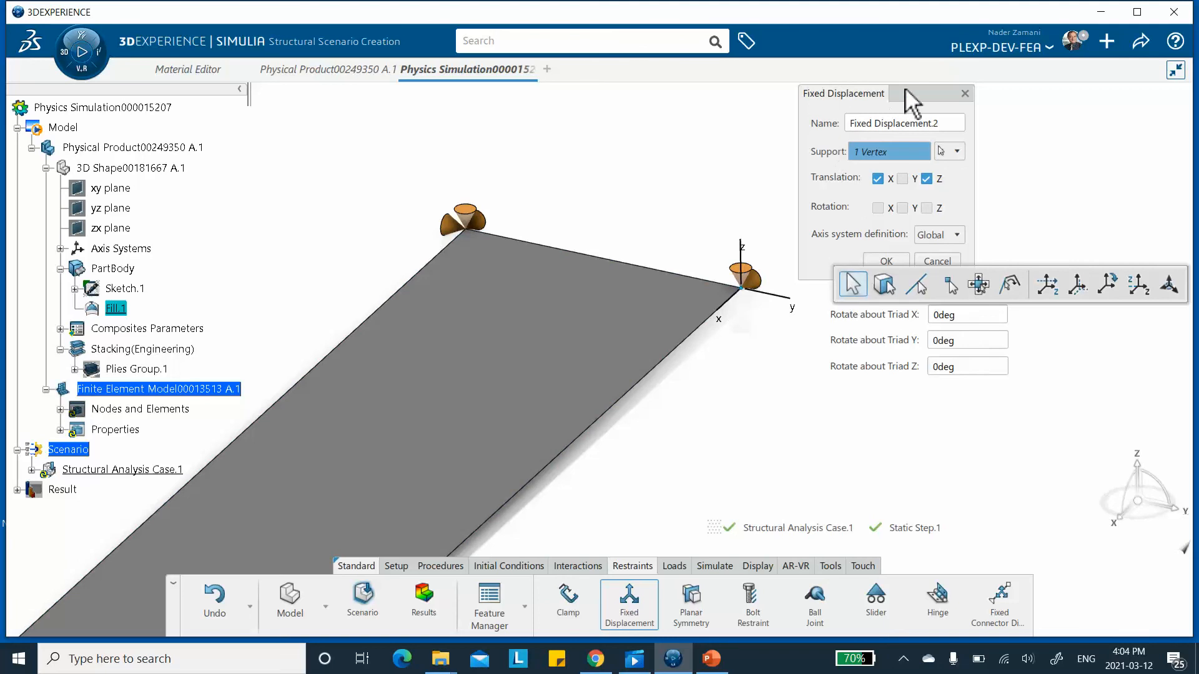
{"action": "left_click_drag", "start_coordinate": [895, 94], "coordinate": [829, 94]}
{"action": "left_click", "coordinate": [821, 262]}
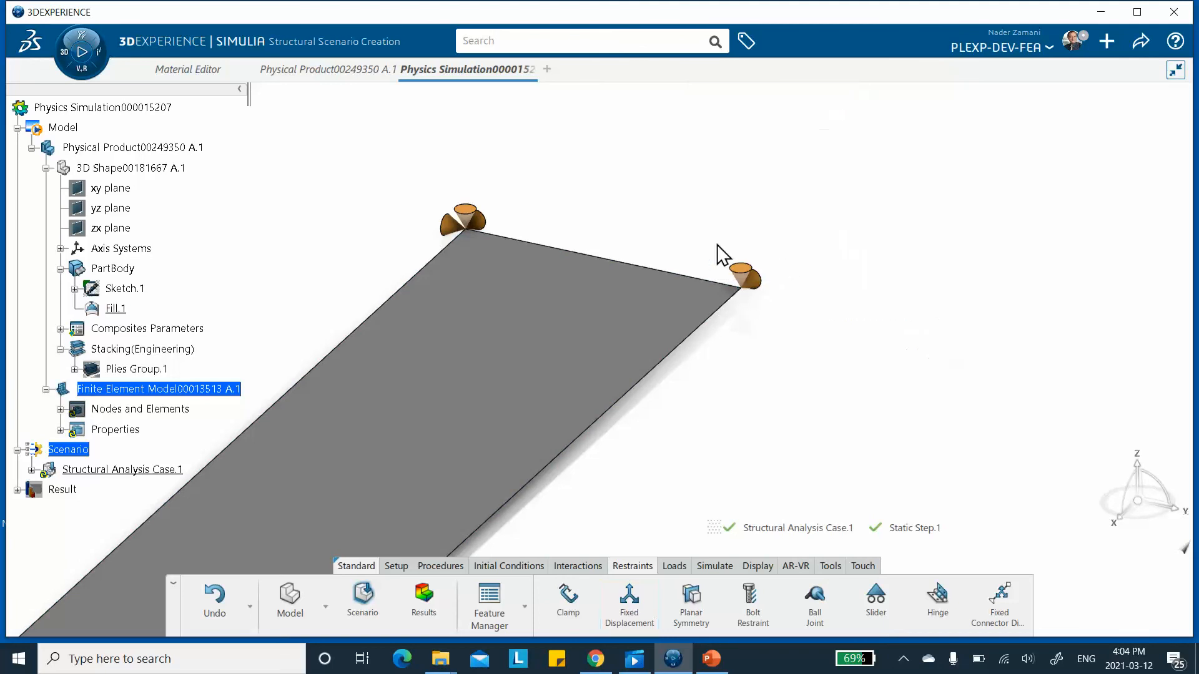
Add a Fixed Displacement restraining only Z translation at the corner on the far end of the same long edge
{"action": "middle_click_drag", "start_coordinate": [627, 210], "coordinate": [672, 297]}
{"action": "middle_click_drag", "start_coordinate": [605, 343], "coordinate": [694, 247]}
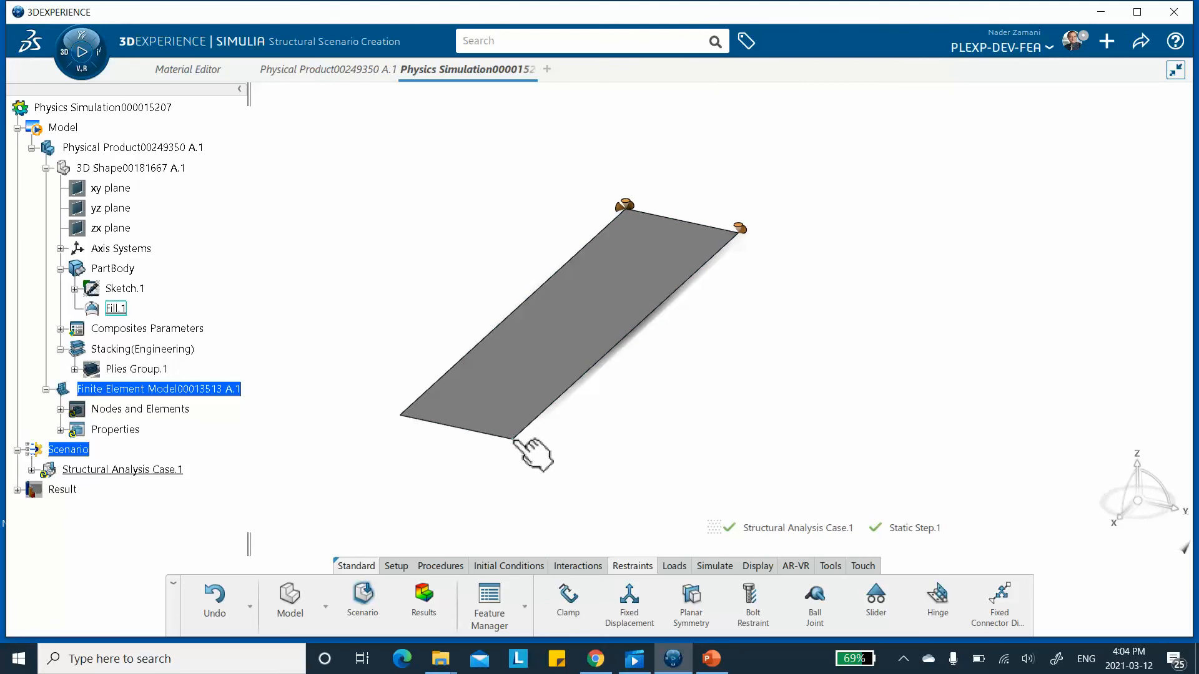
{"action": "left_click", "coordinate": [630, 601]}
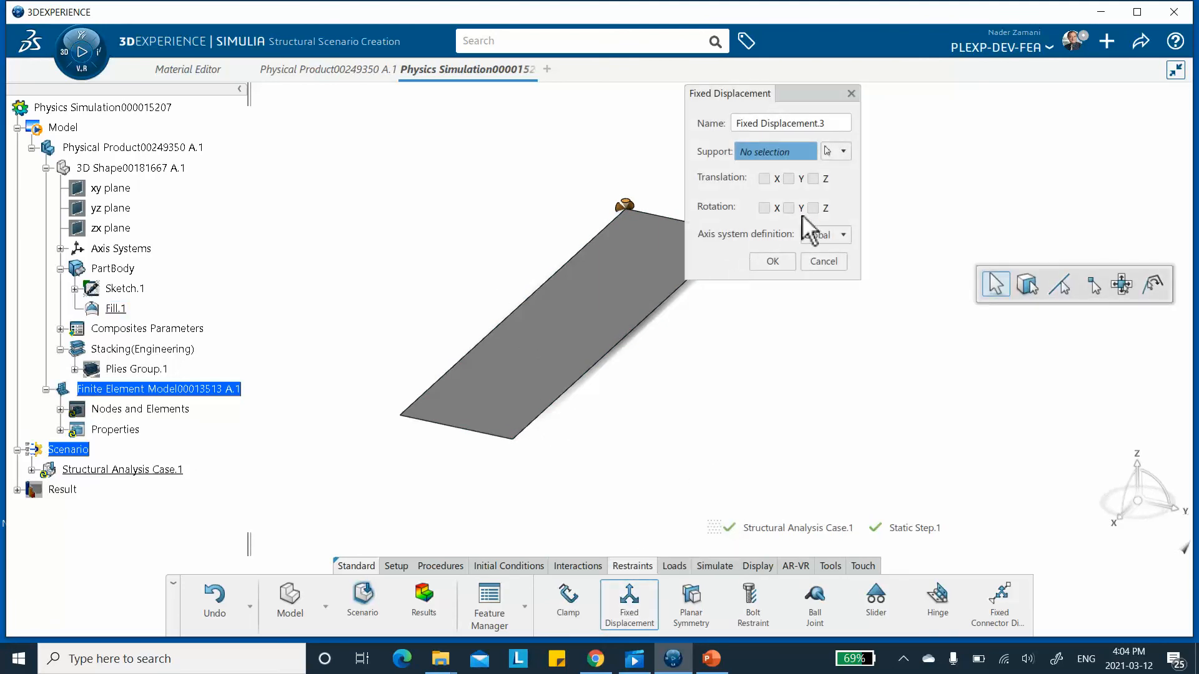
{"action": "left_click", "coordinate": [812, 178]}
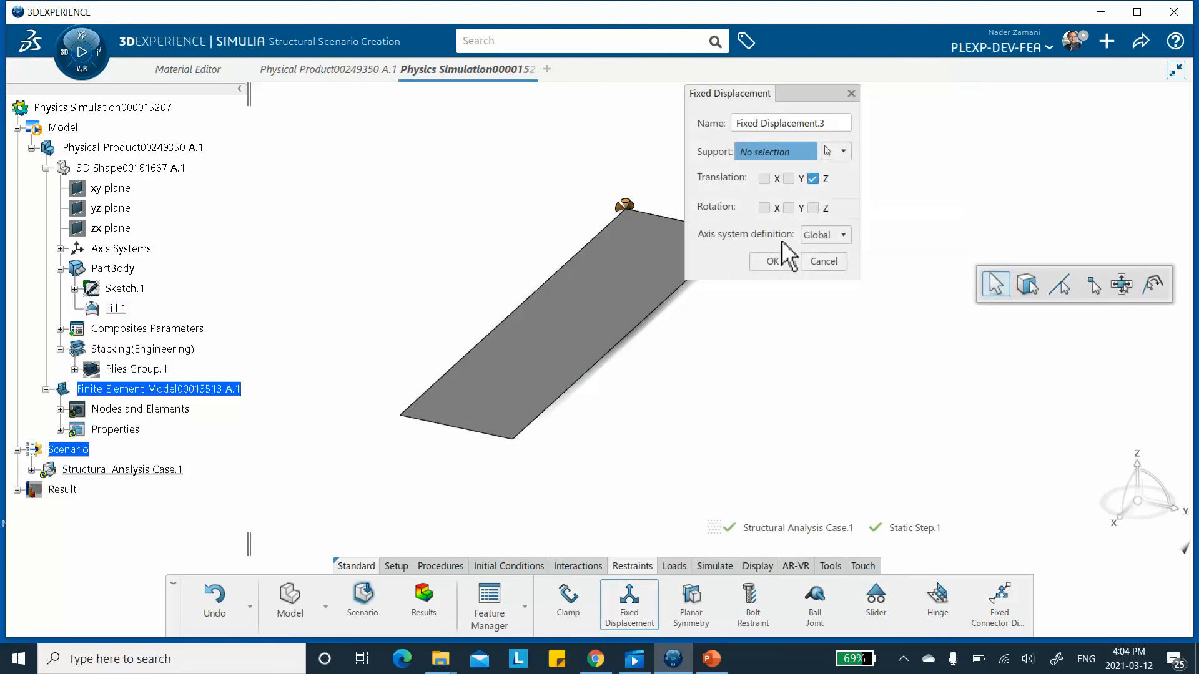
{"action": "left_click", "coordinate": [516, 439]}
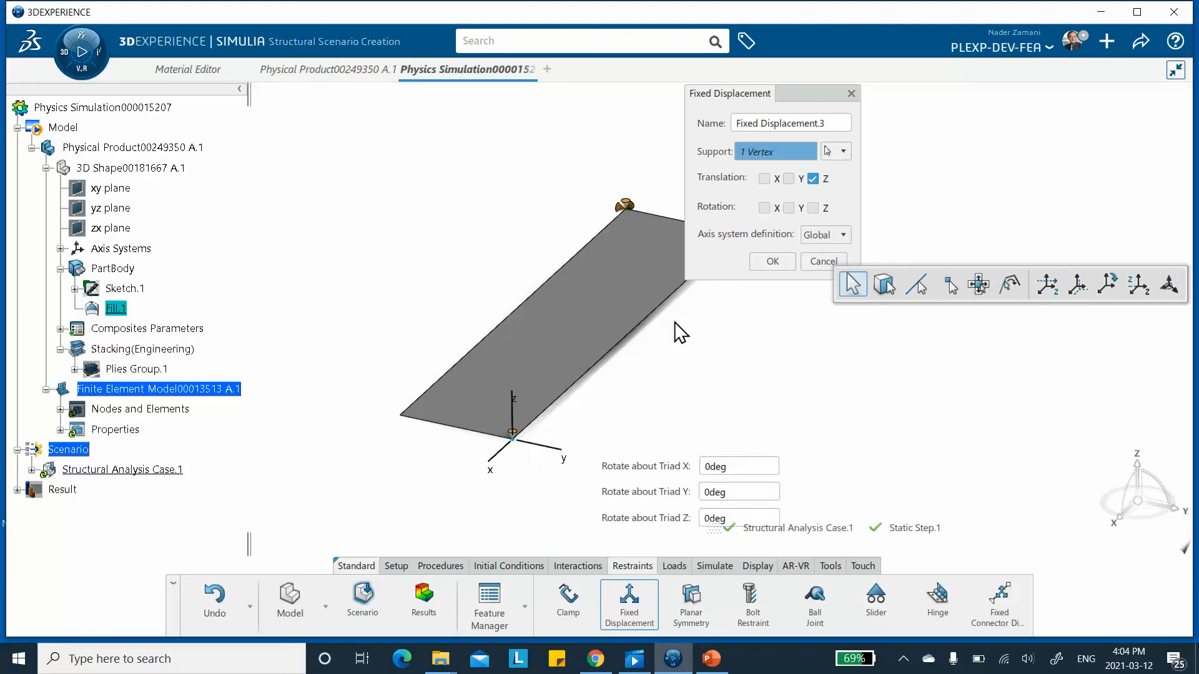
{"action": "left_click", "coordinate": [781, 261]}
{"action": "middle_click_drag", "start_coordinate": [781, 284], "coordinate": [752, 306]}
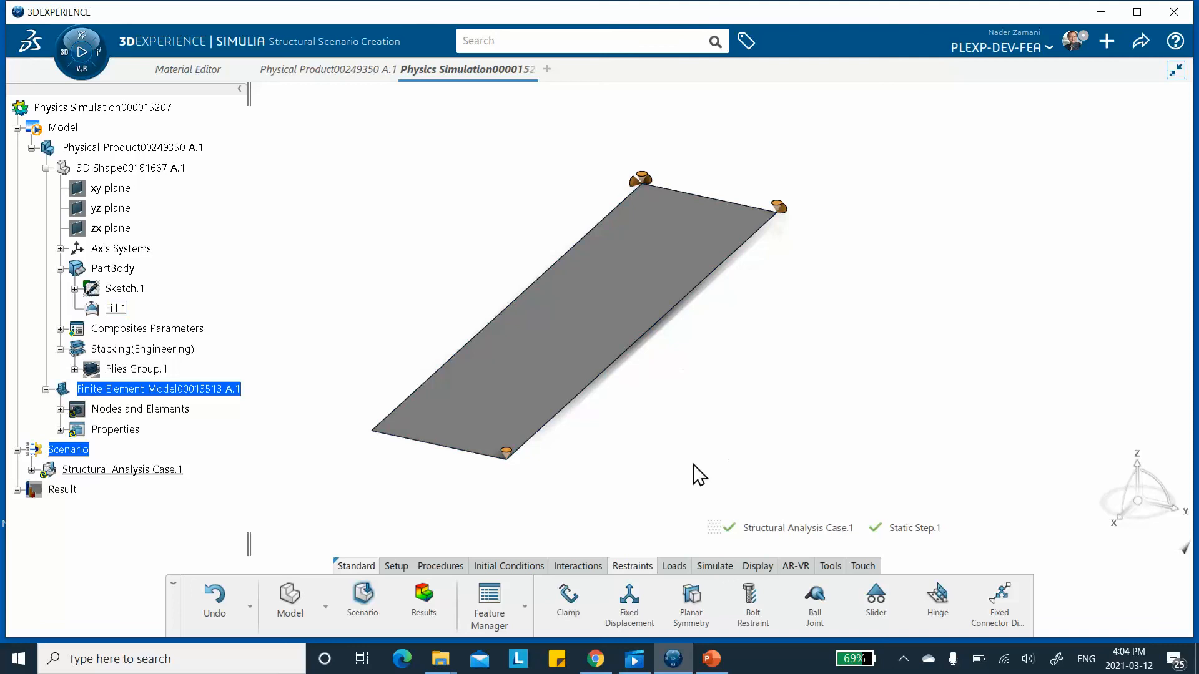
{"action": "middle_click_drag", "start_coordinate": [652, 503], "coordinate": [638, 561]}
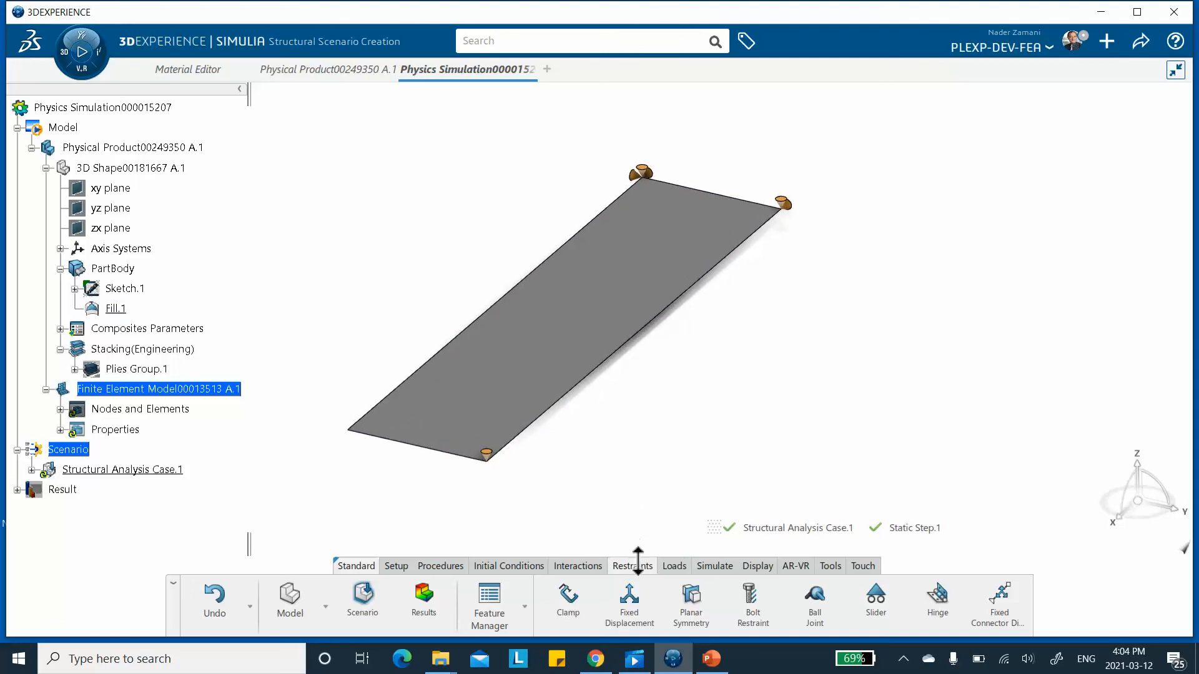
Start a new output request and set its support to the Surface Quad Mesh.1 mesh part
{"action": "left_click", "coordinate": [715, 565]}
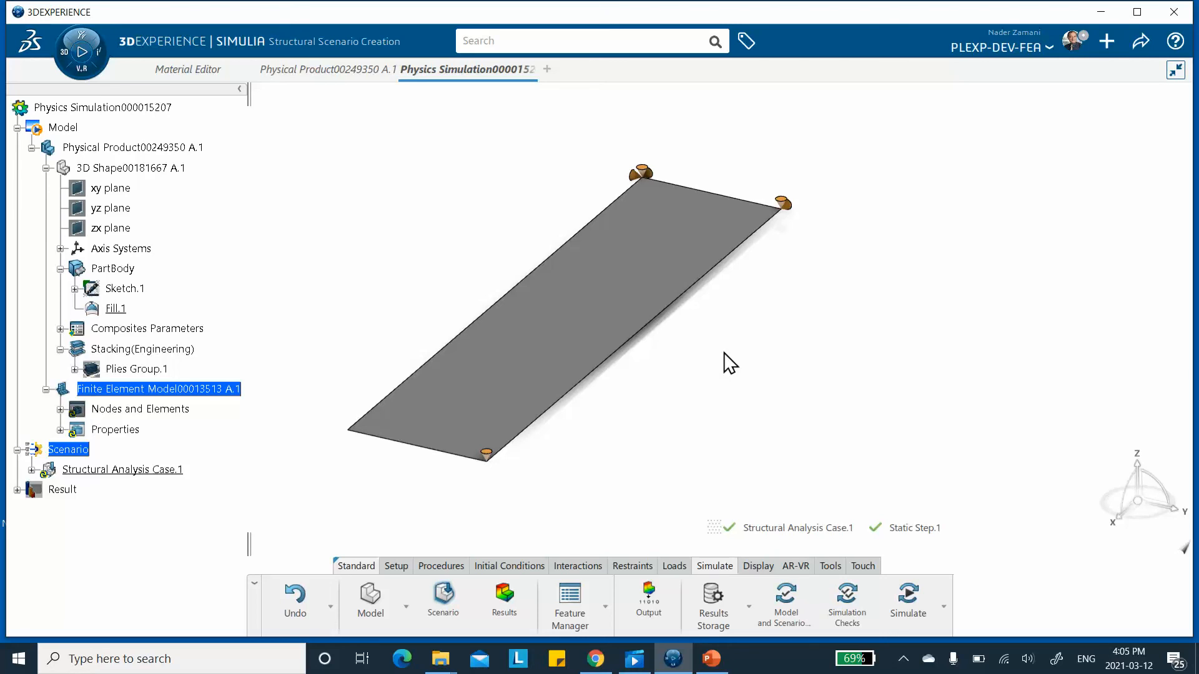
{"action": "mouse_move", "coordinate": [722, 350]}
{"action": "middle_mouse_down"}
{"action": "mouse_move", "coordinate": [717, 342]}
{"action": "mouse_move", "coordinate": [766, 339]}
{"action": "mouse_move", "coordinate": [739, 362]}
{"action": "mouse_move", "coordinate": [736, 351]}
{"action": "middle_mouse_up"}
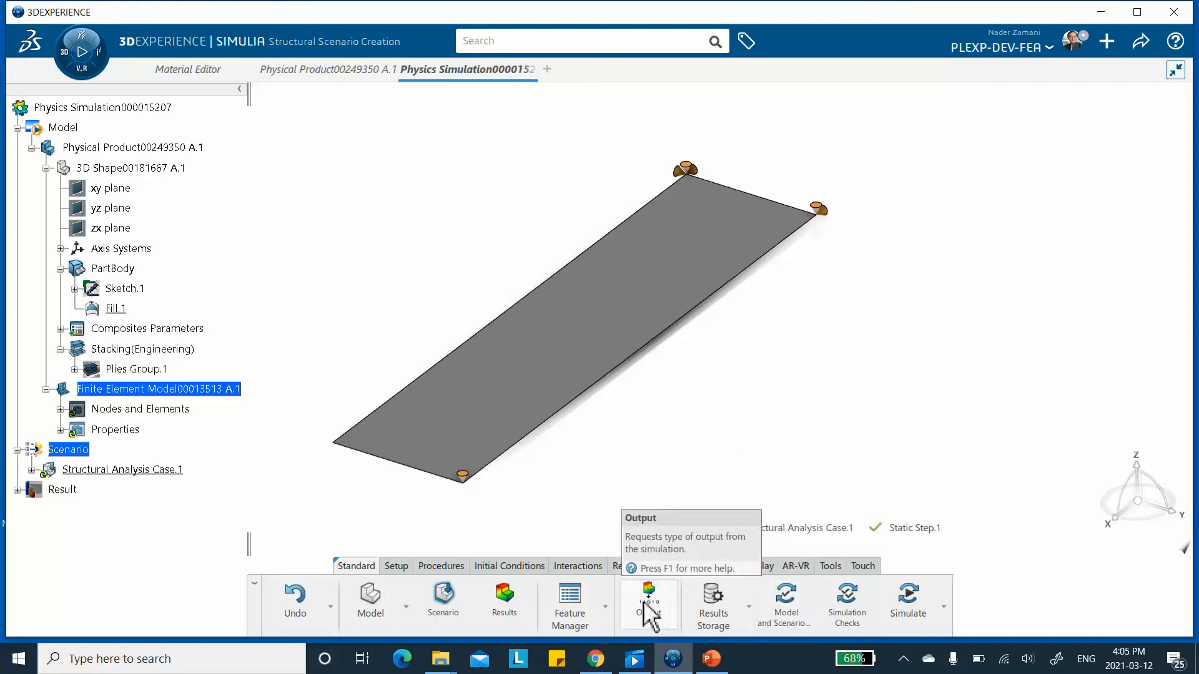
{"action": "middle_click_drag", "start_coordinate": [425, 322], "coordinate": [440, 296]}
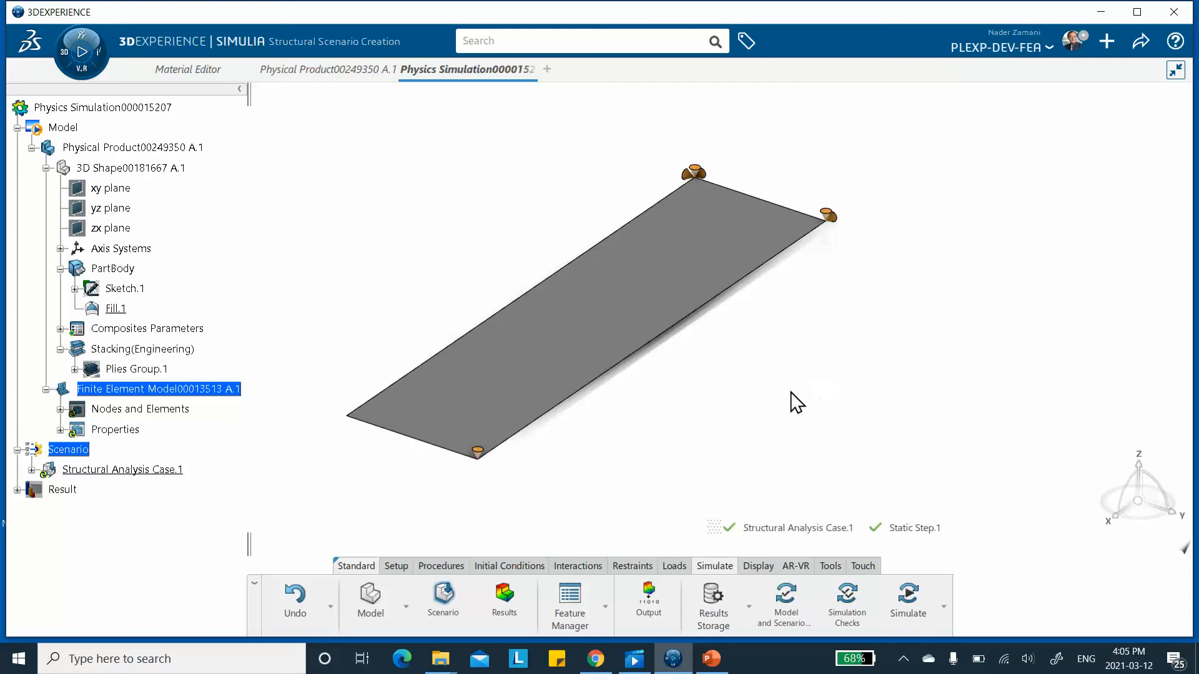
{"action": "left_click", "coordinate": [647, 601]}
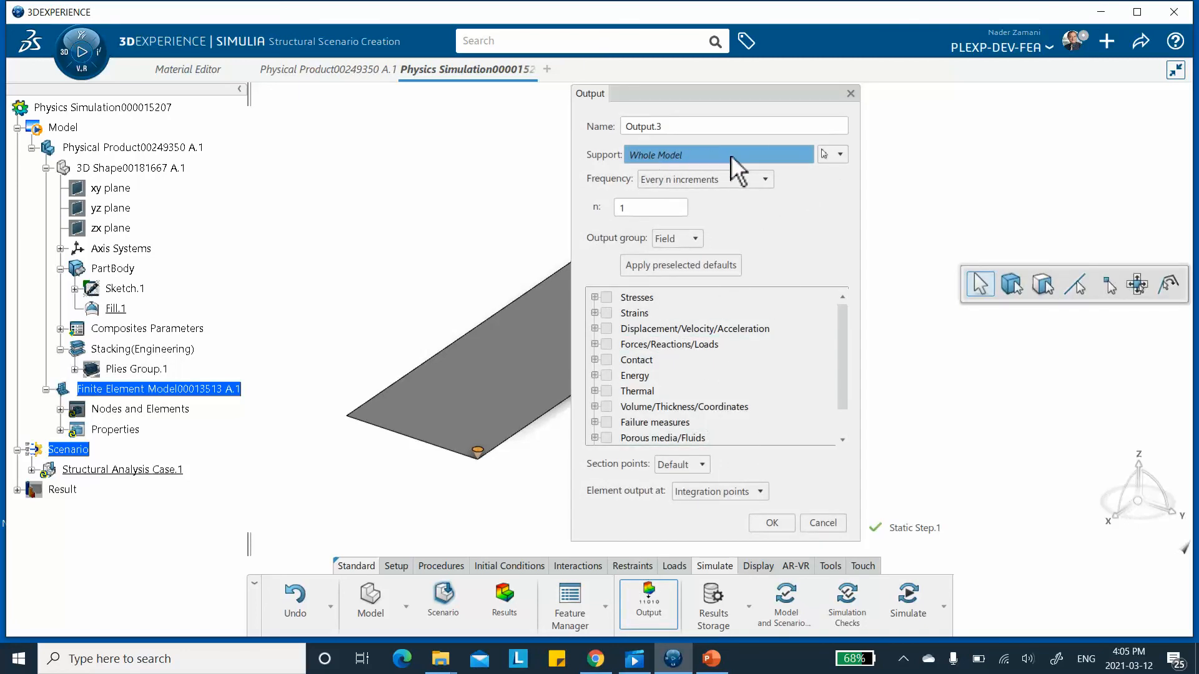
{"action": "left_click", "coordinate": [840, 154]}
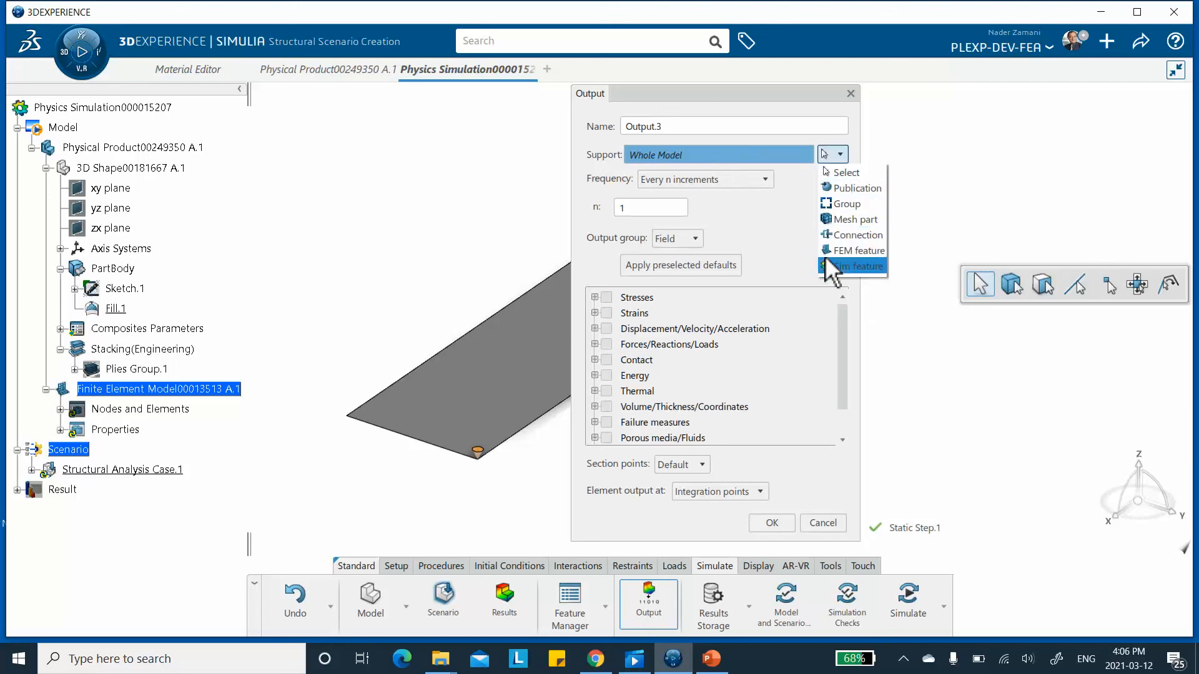
{"action": "left_click", "coordinate": [854, 220]}
{"action": "left_click", "coordinate": [478, 155]}
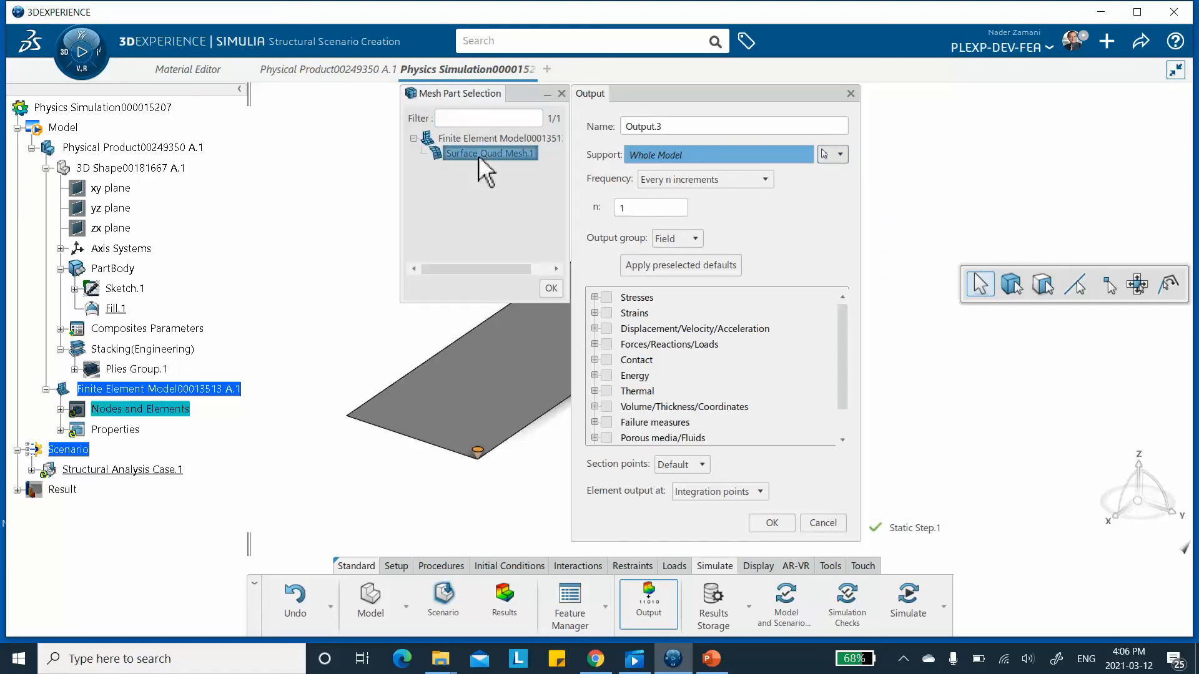
{"action": "double_click", "coordinate": [477, 155]}
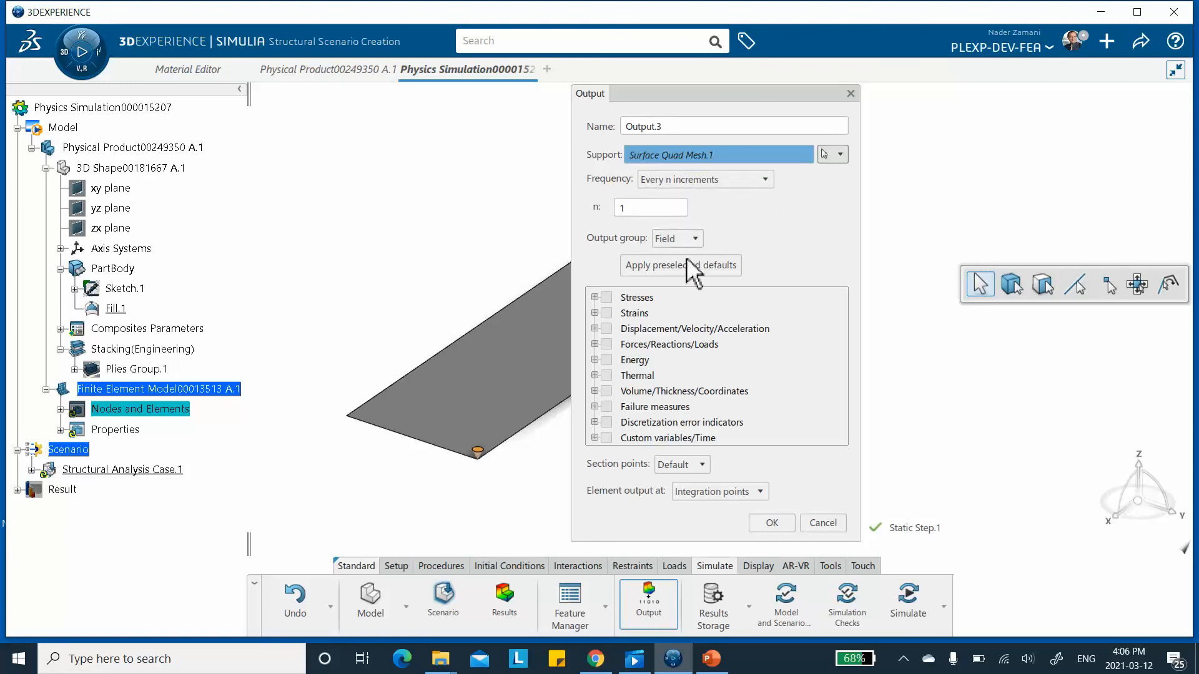
Request only S, Stress components from the Stresses outputs, leaving out TSHR and MISESMAX
{"action": "left_click", "coordinate": [606, 298]}
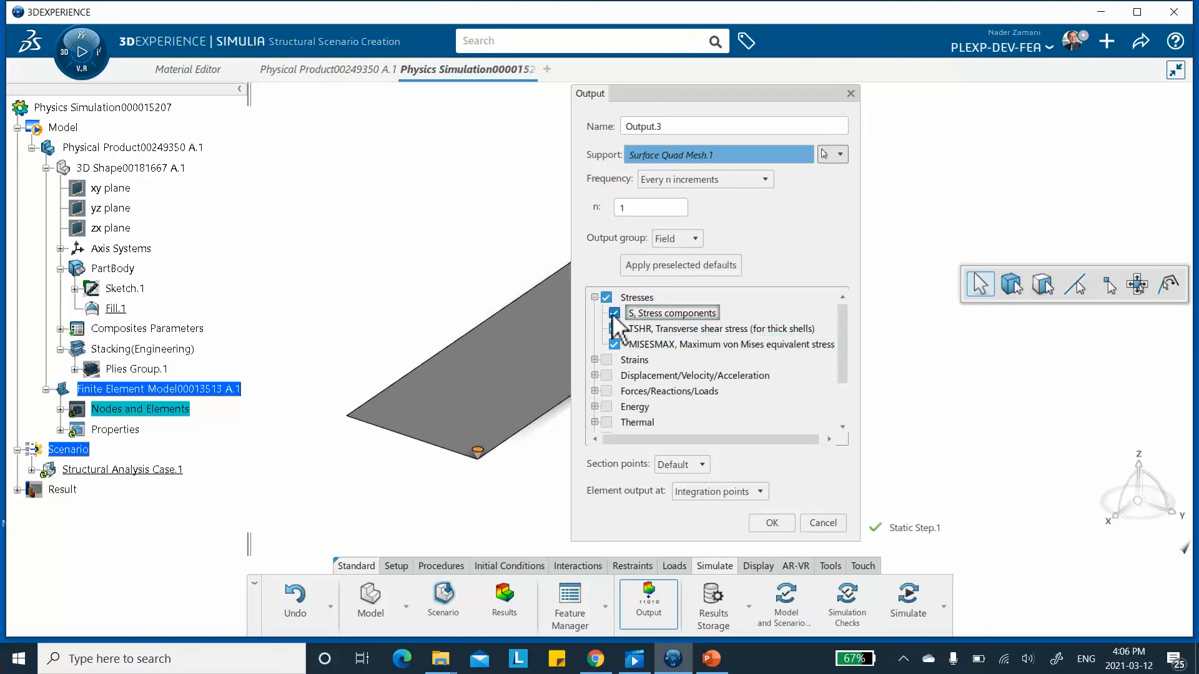
{"action": "left_click", "coordinate": [615, 329]}
{"action": "left_click", "coordinate": [614, 344]}
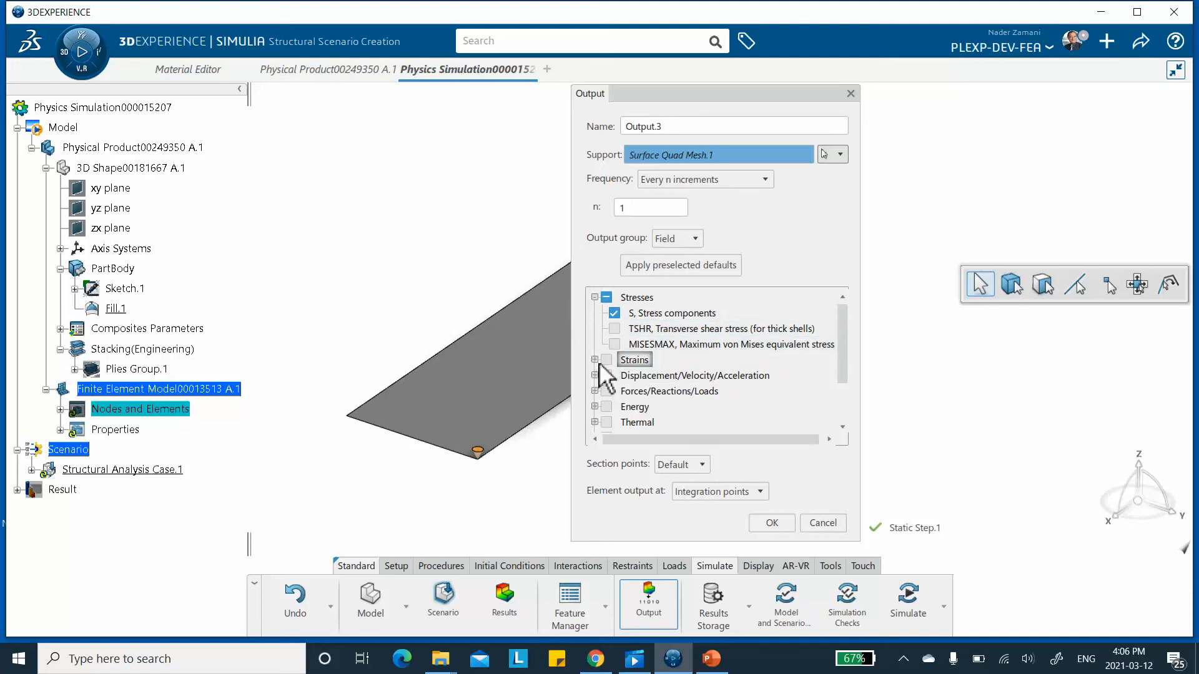
Add the Tsai-Hill (TSAIH), Tsai-Wu (TSAIW), maximum strain (MSTRN) and maximum stress (MSTRS) failure measures to the output request
{"action": "left_click_drag", "start_coordinate": [842, 325], "coordinate": [842, 339]}
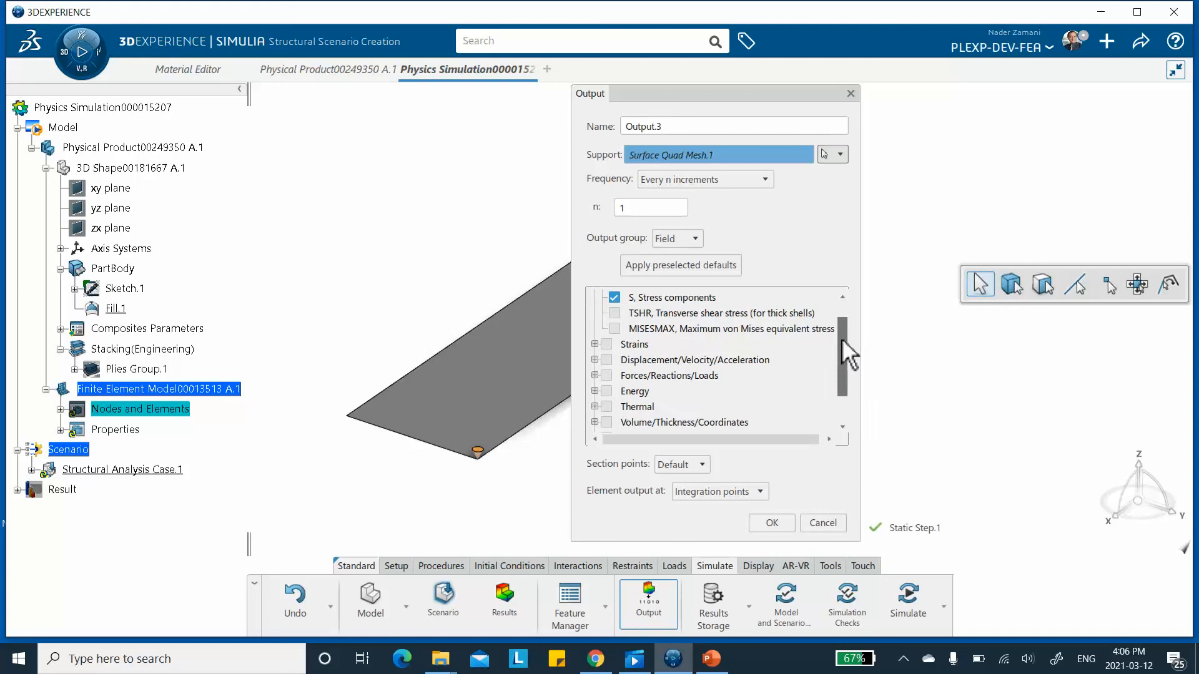
{"action": "left_click_drag", "start_coordinate": [842, 339], "coordinate": [846, 355]}
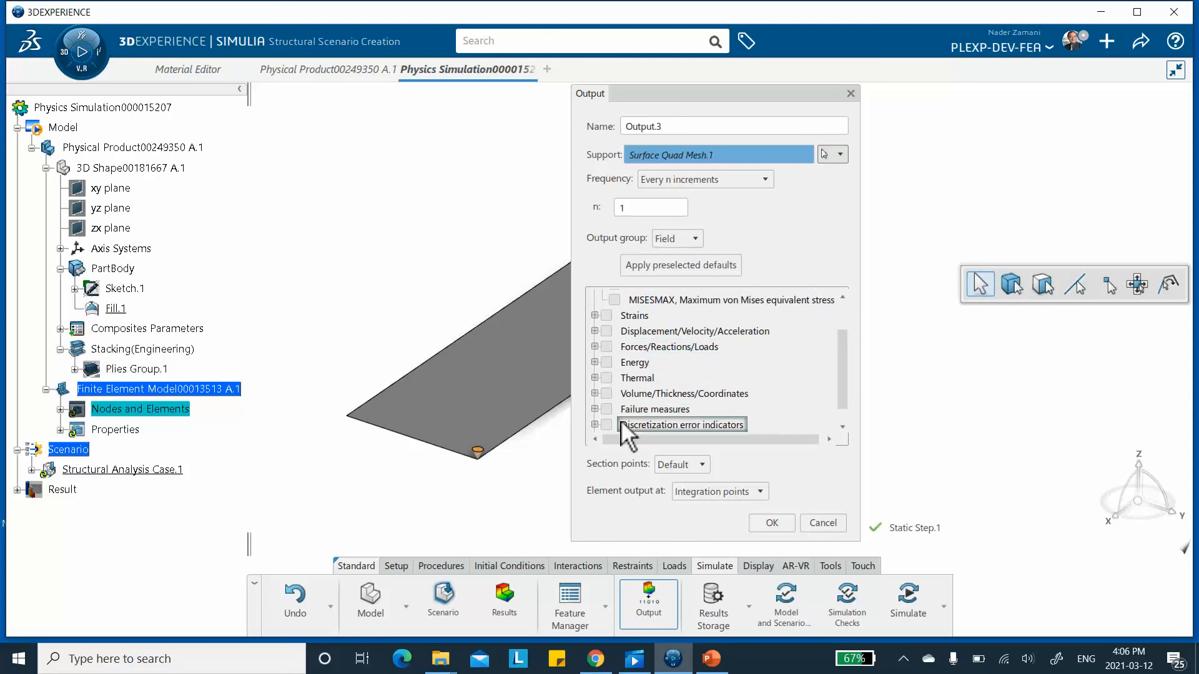
{"action": "left_click", "coordinate": [594, 410]}
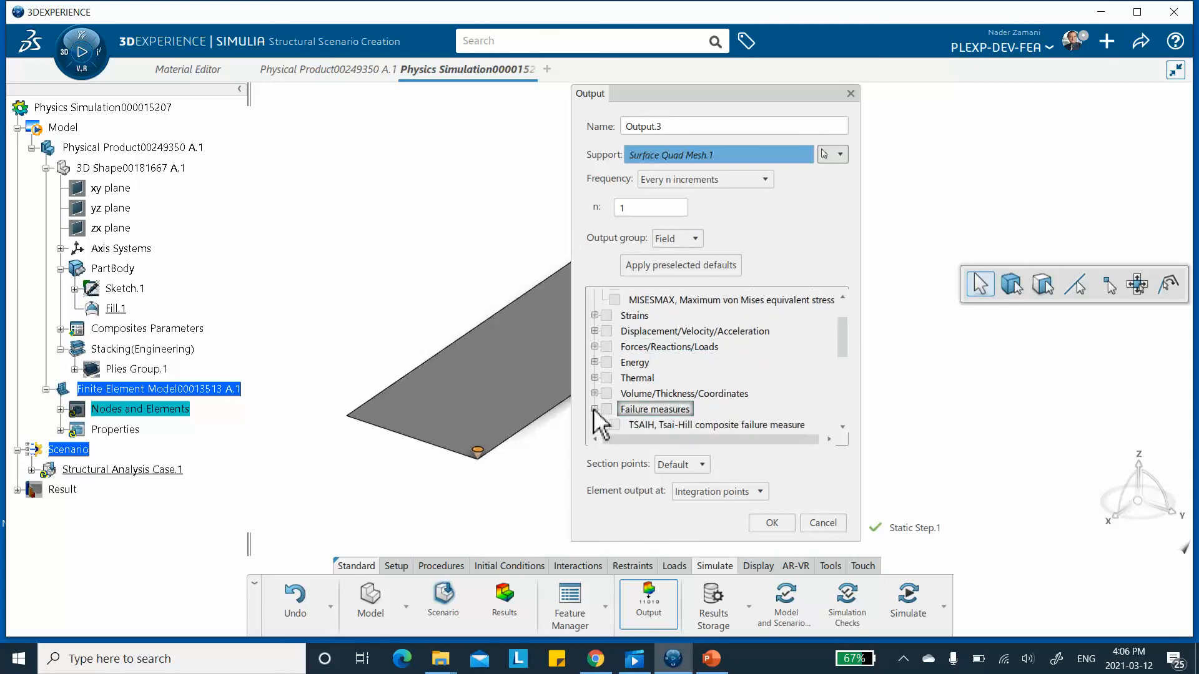
{"action": "scroll", "coordinate": [687, 375], "scroll_direction": "down", "scroll_amount": 1}
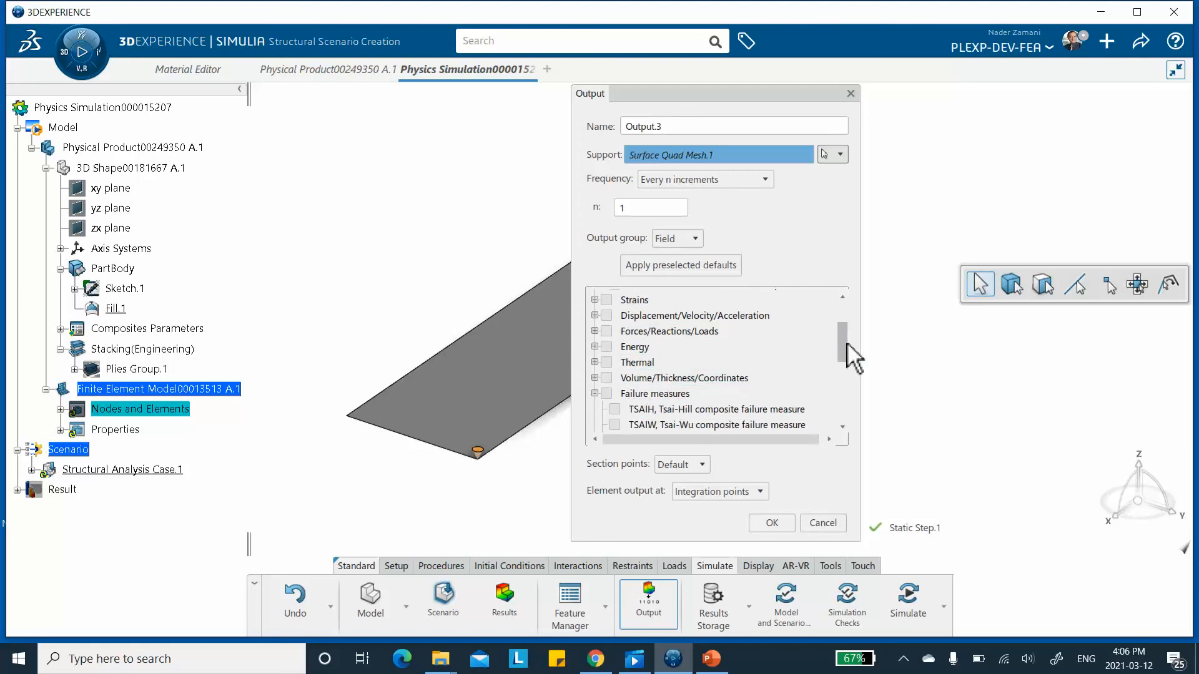
{"action": "left_click_drag", "start_coordinate": [846, 343], "coordinate": [852, 362]}
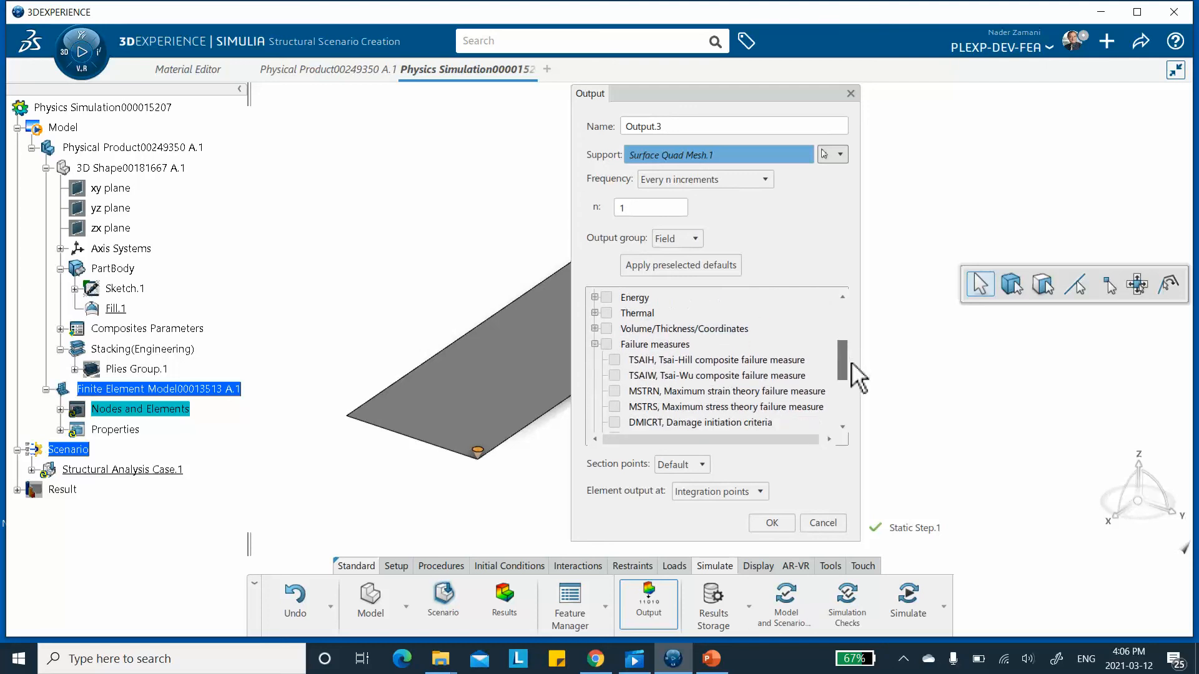
{"action": "left_click", "coordinate": [614, 360]}
{"action": "left_click", "coordinate": [614, 376]}
{"action": "left_click", "coordinate": [615, 391]}
{"action": "left_click", "coordinate": [614, 407]}
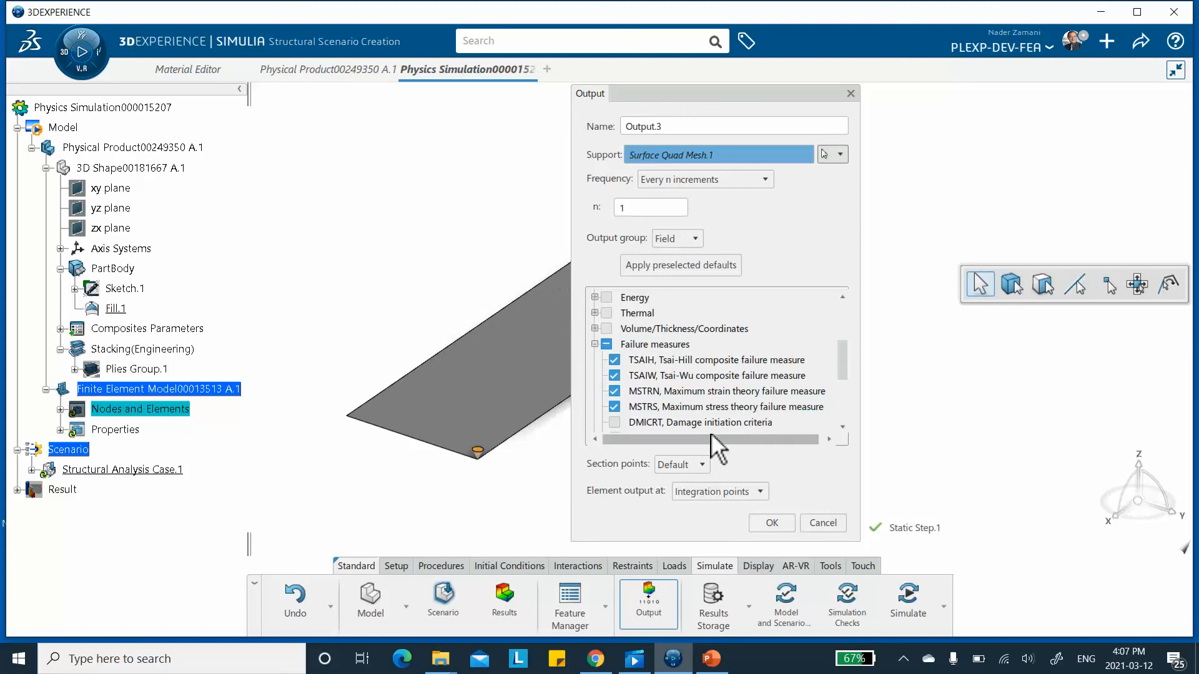
Set the section points to By Layer with Top, Middle and Bottom included, keep element output at Integration points, and accept the output request
{"action": "left_click", "coordinate": [761, 493]}
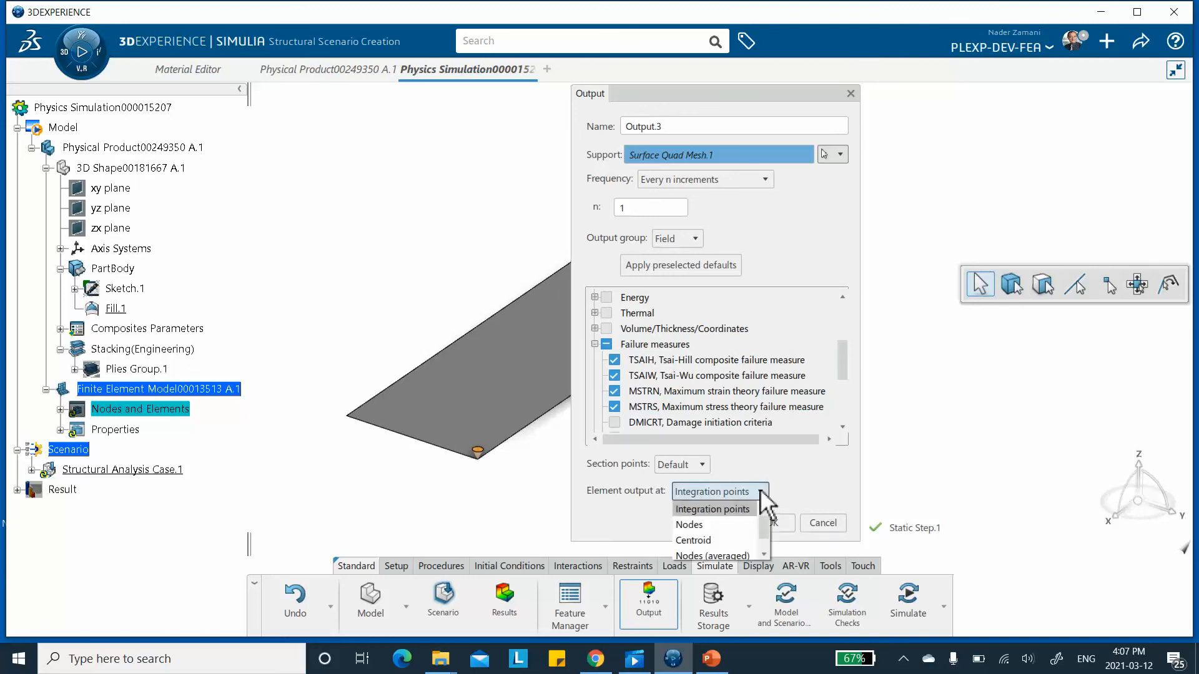
{"action": "left_click", "coordinate": [756, 492]}
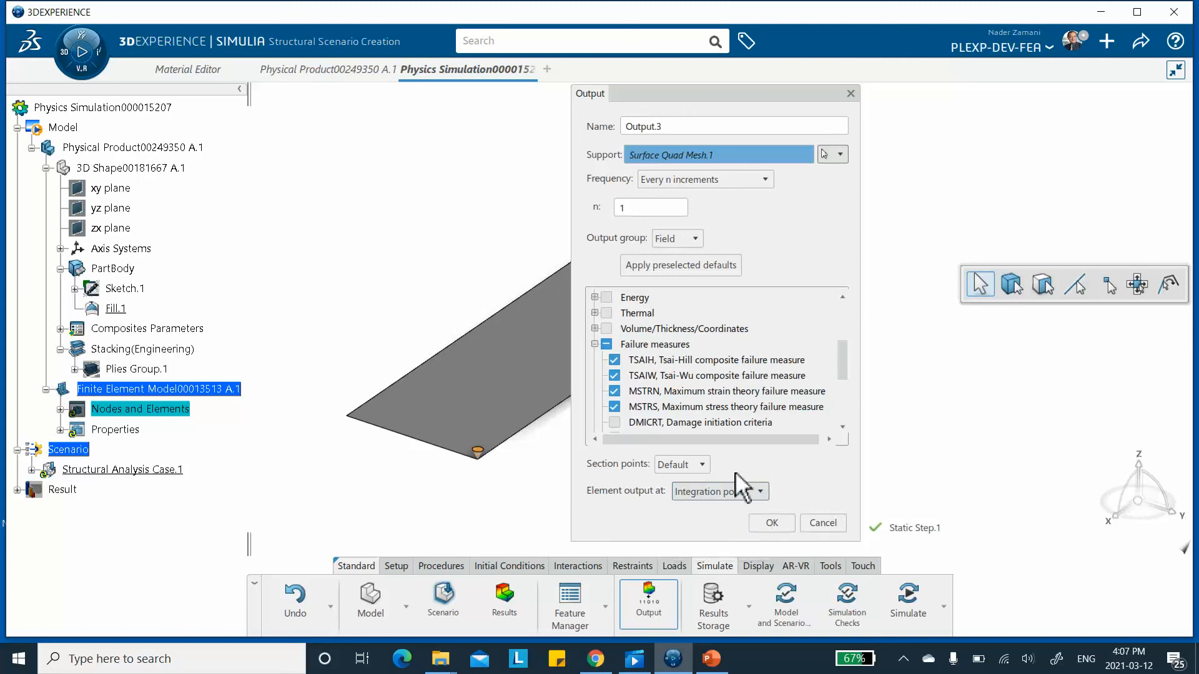
{"action": "left_click", "coordinate": [701, 465]}
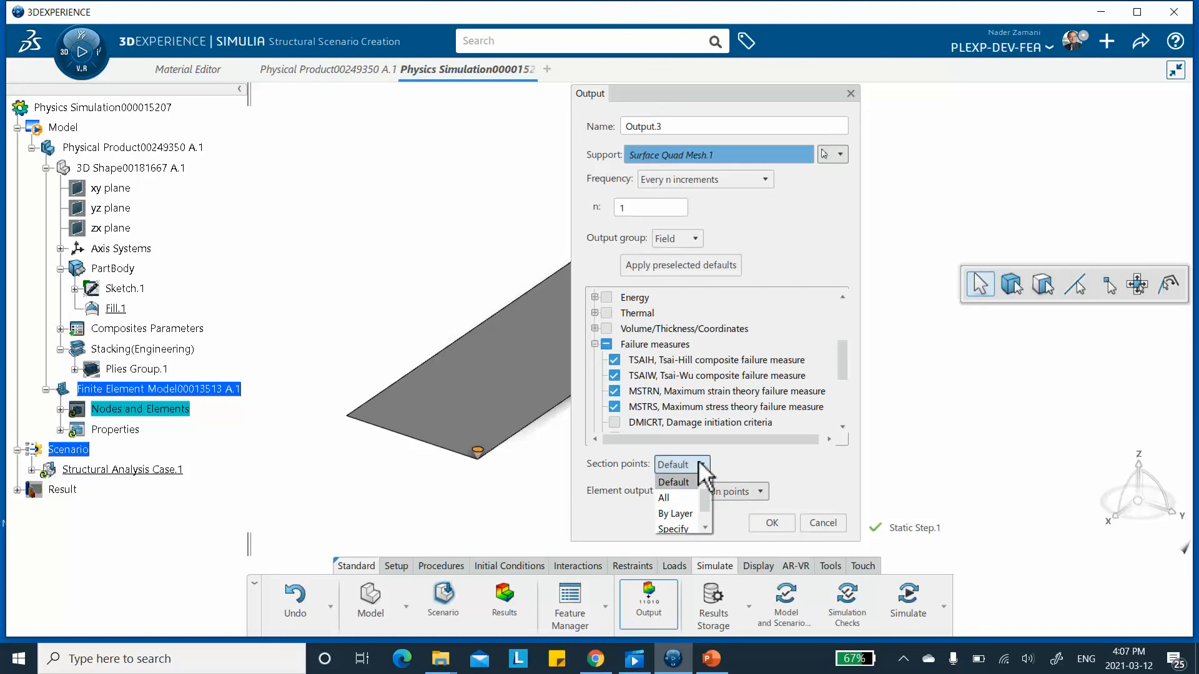
{"action": "left_click", "coordinate": [677, 514]}
{"action": "left_click", "coordinate": [728, 464]}
{"action": "left_click", "coordinate": [806, 463]}
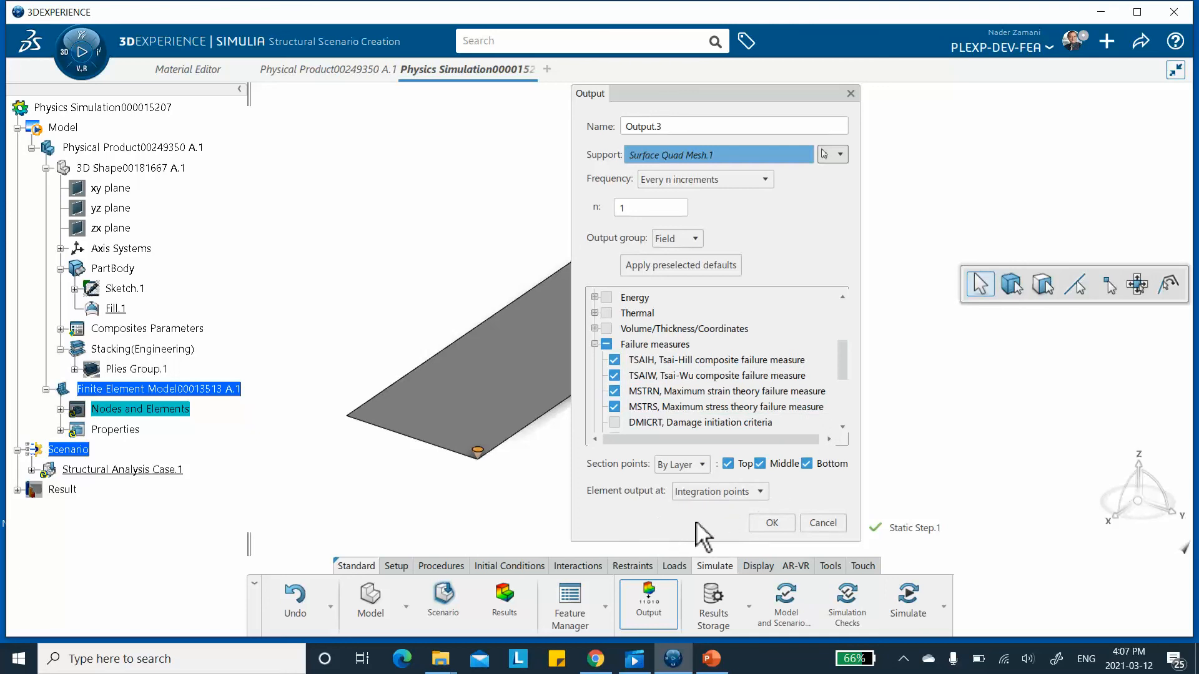
{"action": "left_click", "coordinate": [760, 491]}
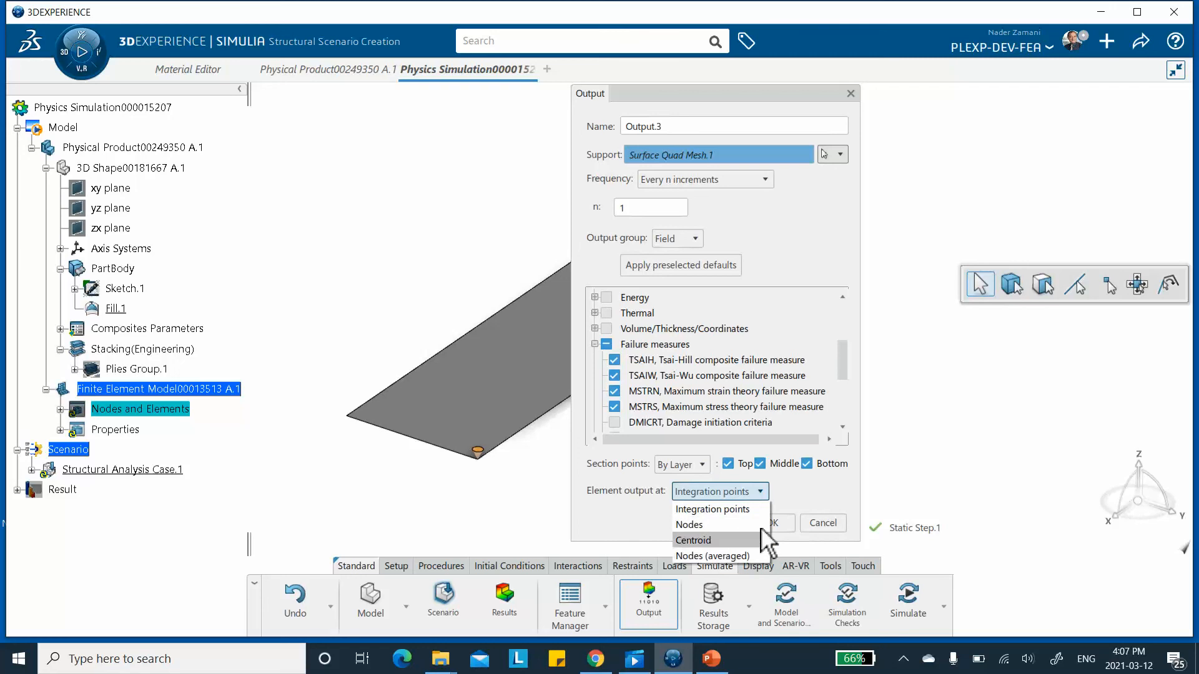
{"action": "left_click", "coordinate": [915, 476]}
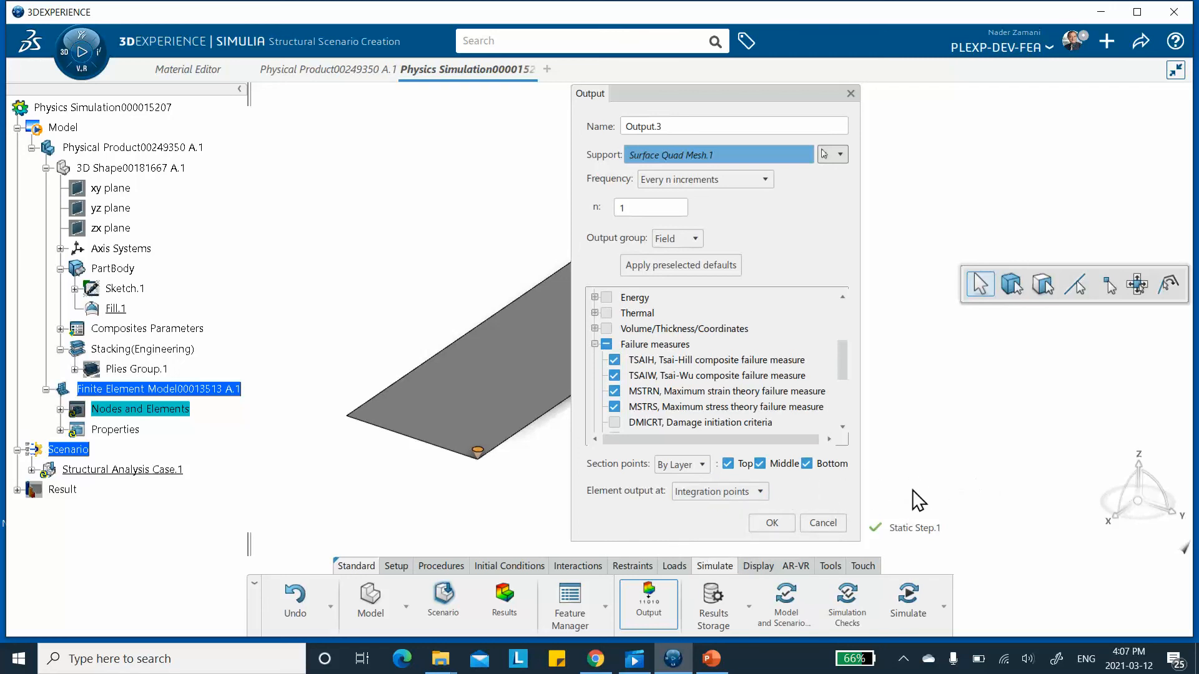
{"action": "left_click", "coordinate": [773, 522]}
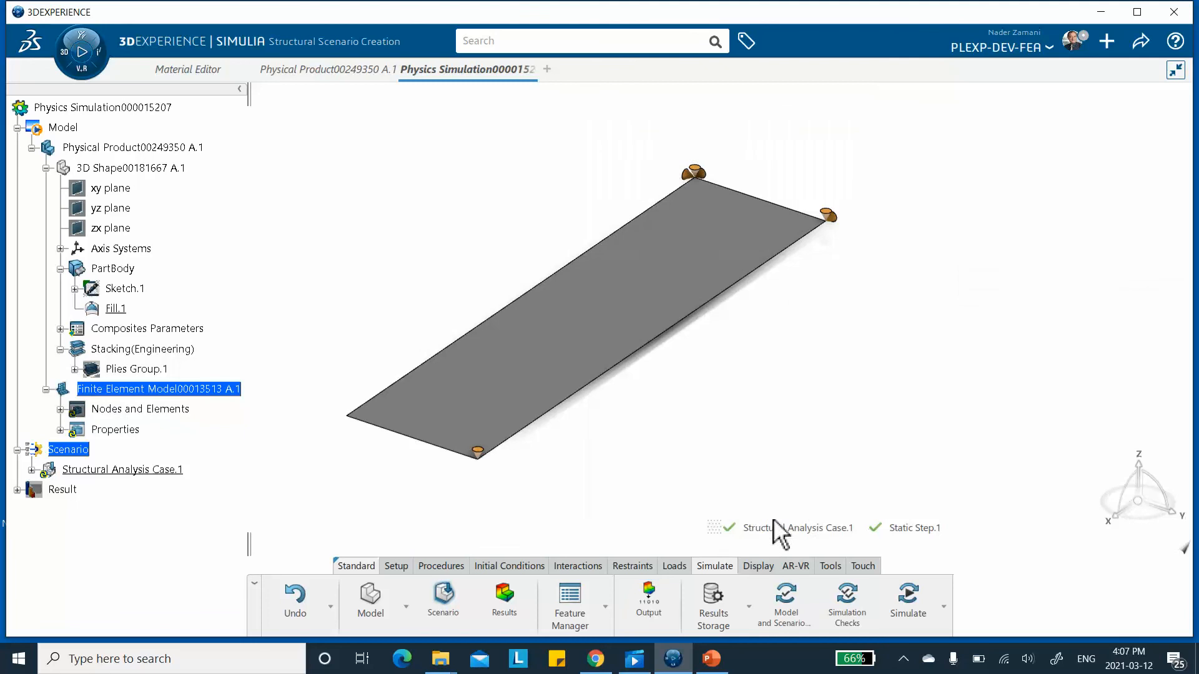
Run the Model and Scenario Checks and the Simulation Checks, closing each status report
{"action": "left_click", "coordinate": [785, 605]}
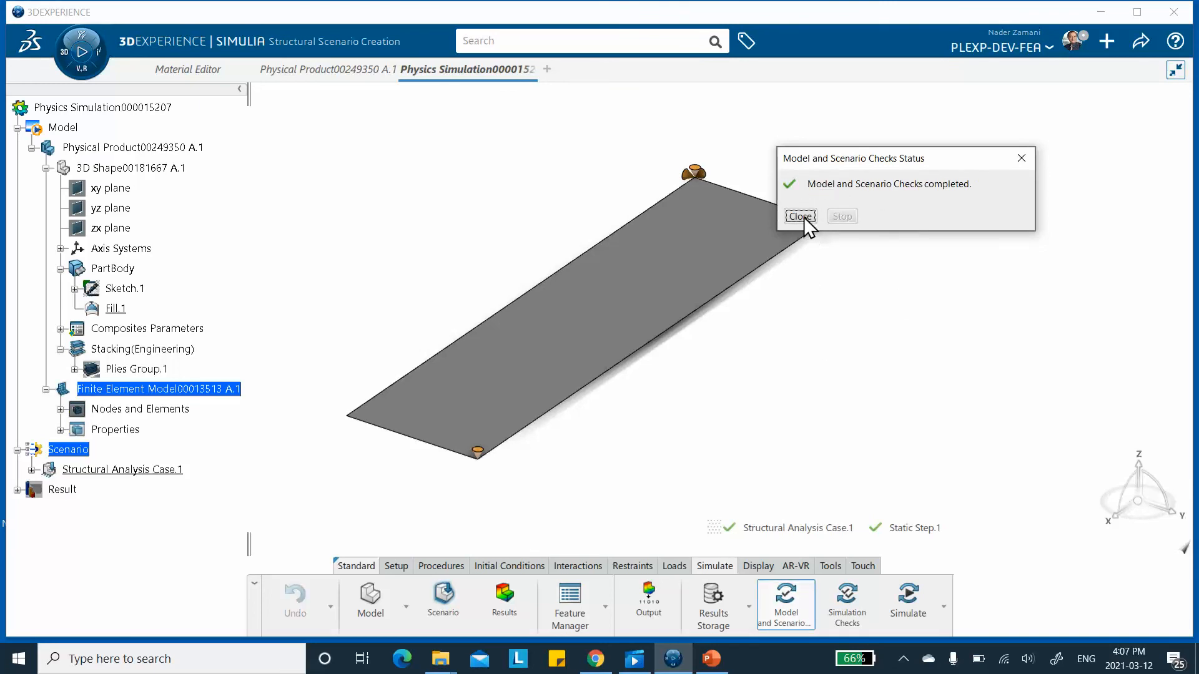
{"action": "left_click", "coordinate": [800, 216]}
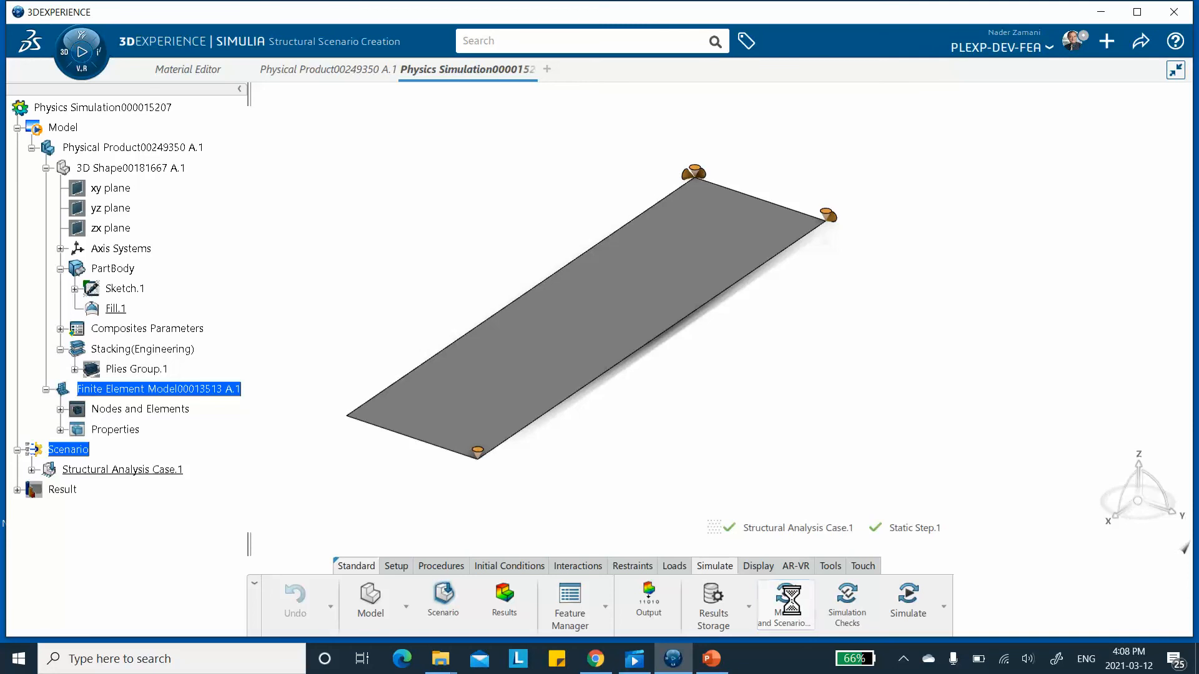
{"action": "left_click", "coordinate": [844, 604]}
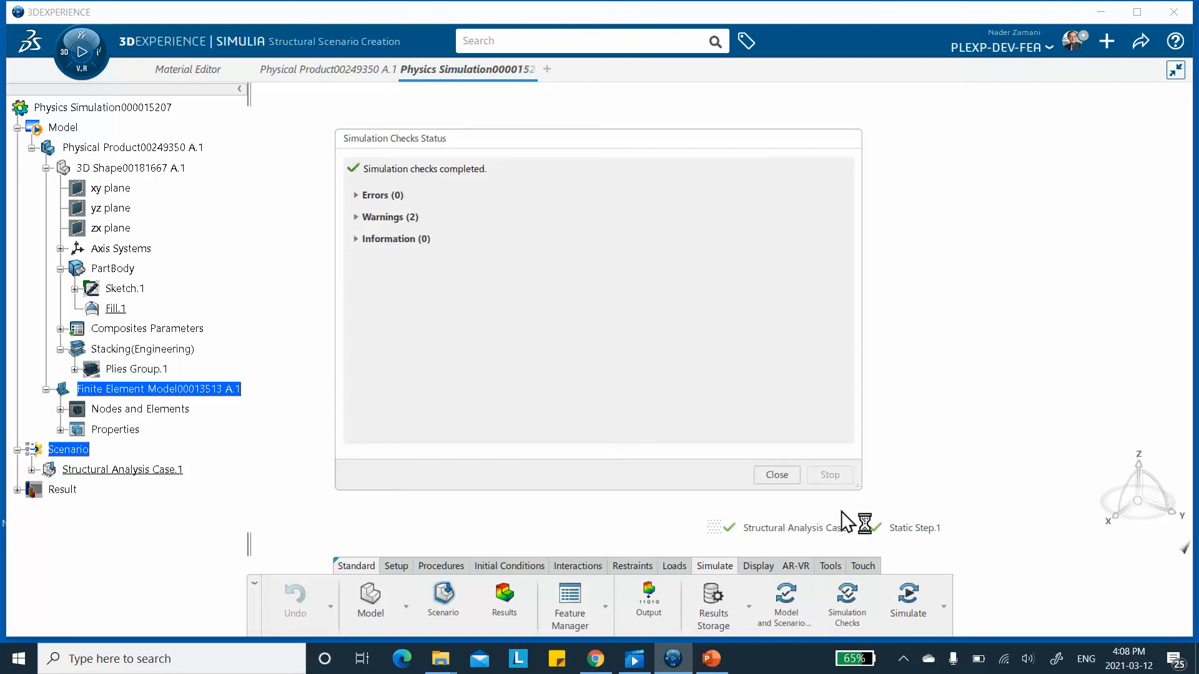
{"action": "left_click", "coordinate": [777, 475]}
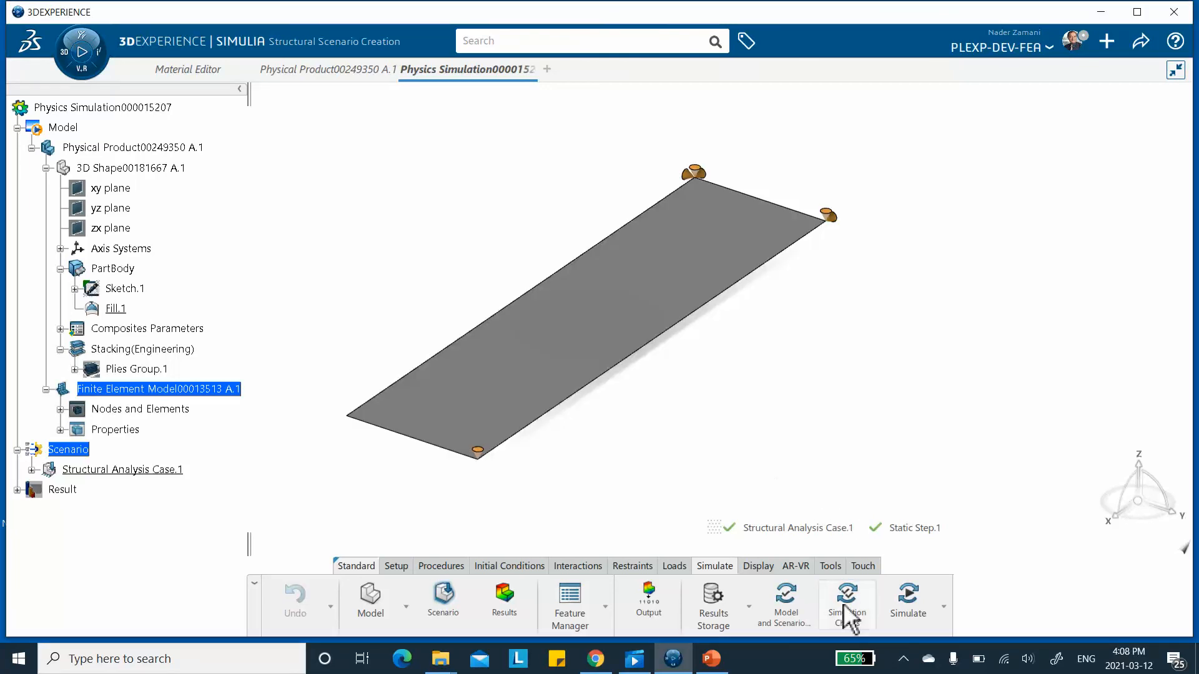
Run the simulation, monitor its plots and iterations until it completes, and close the status report
{"action": "left_click", "coordinate": [907, 601]}
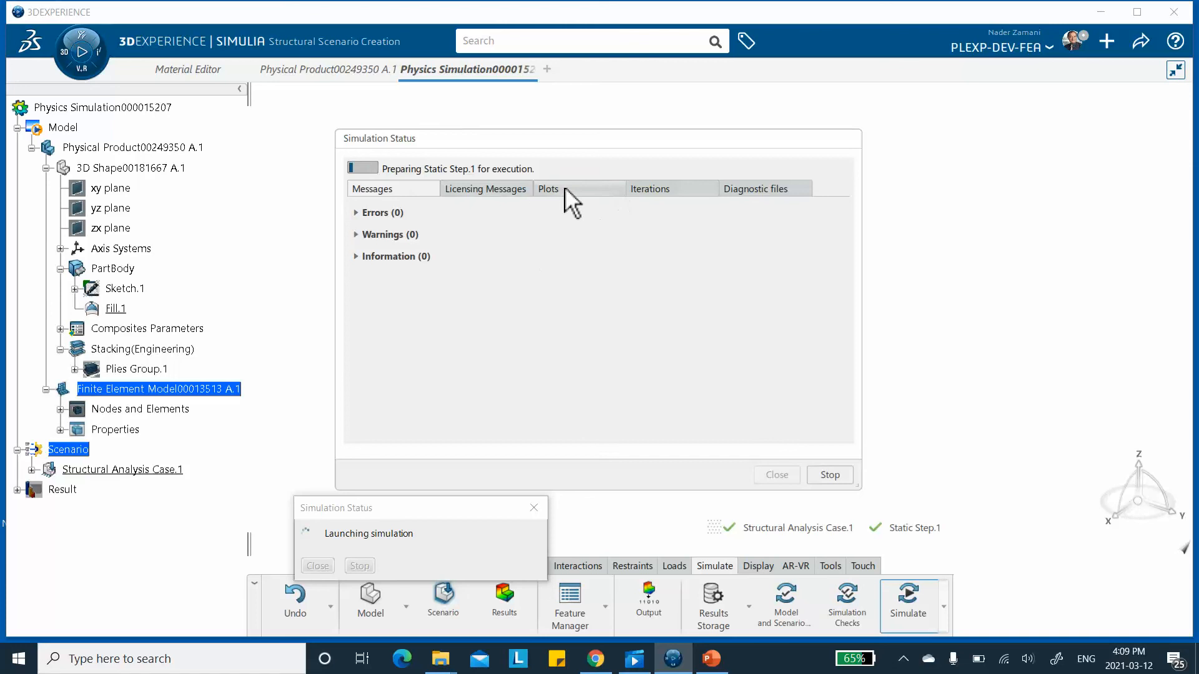
{"action": "left_click", "coordinate": [653, 191]}
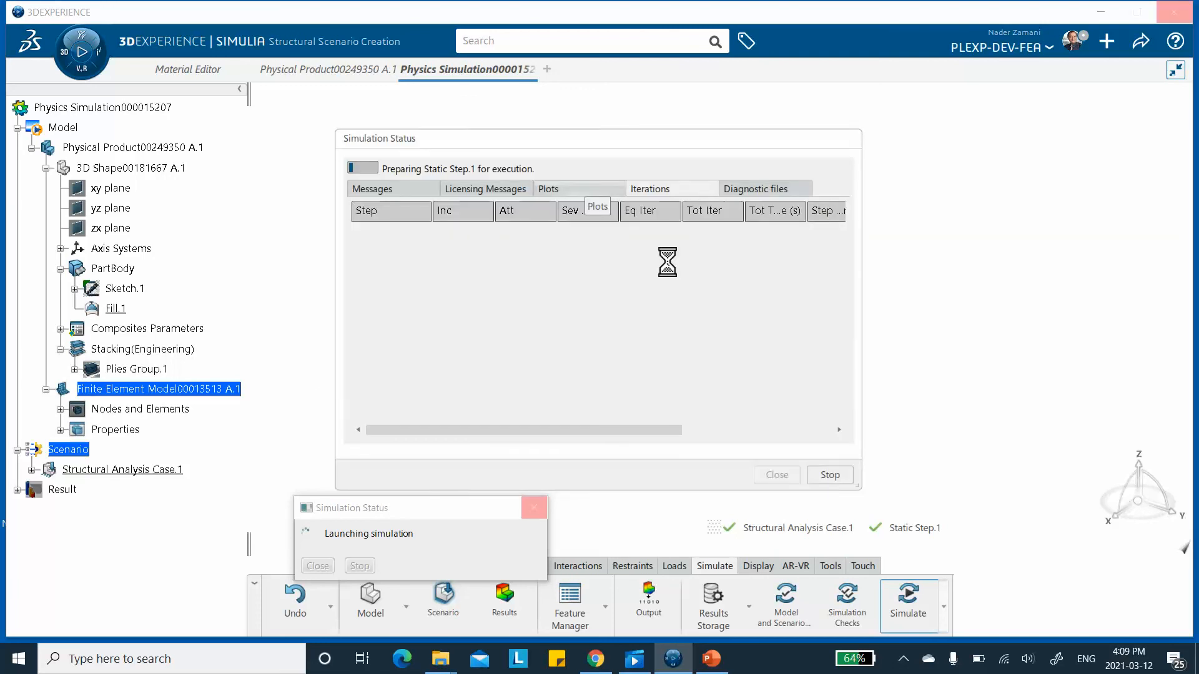
{"action": "left_click", "coordinate": [562, 189]}
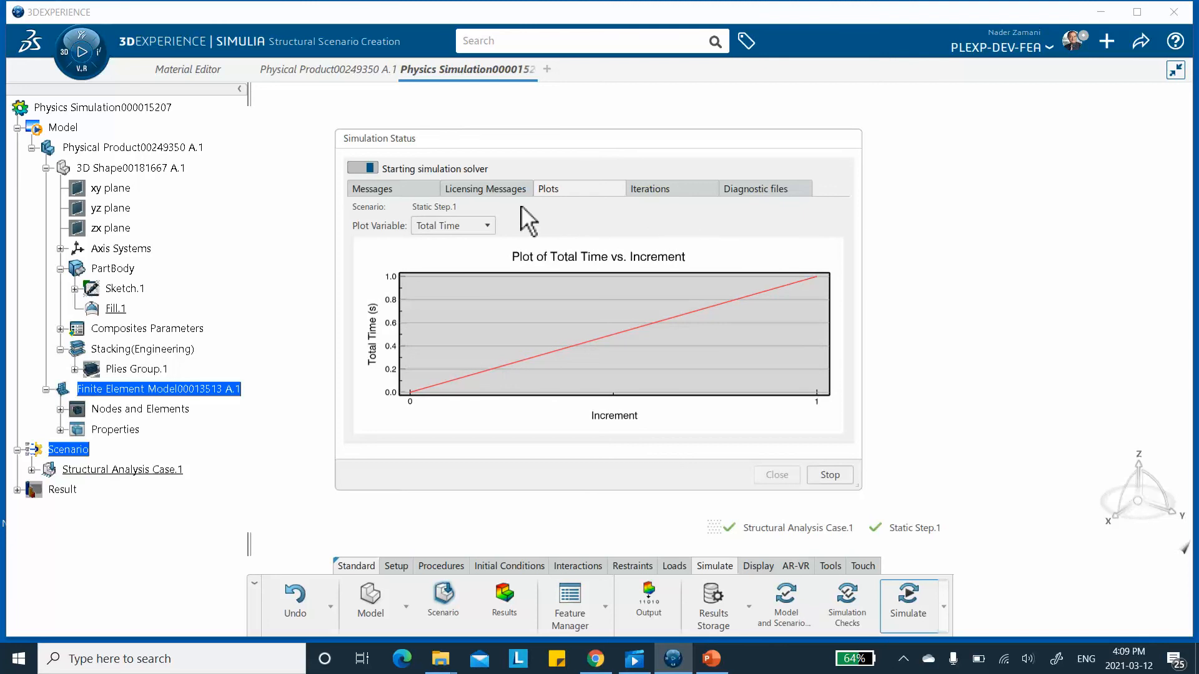
{"action": "left_click", "coordinate": [655, 190]}
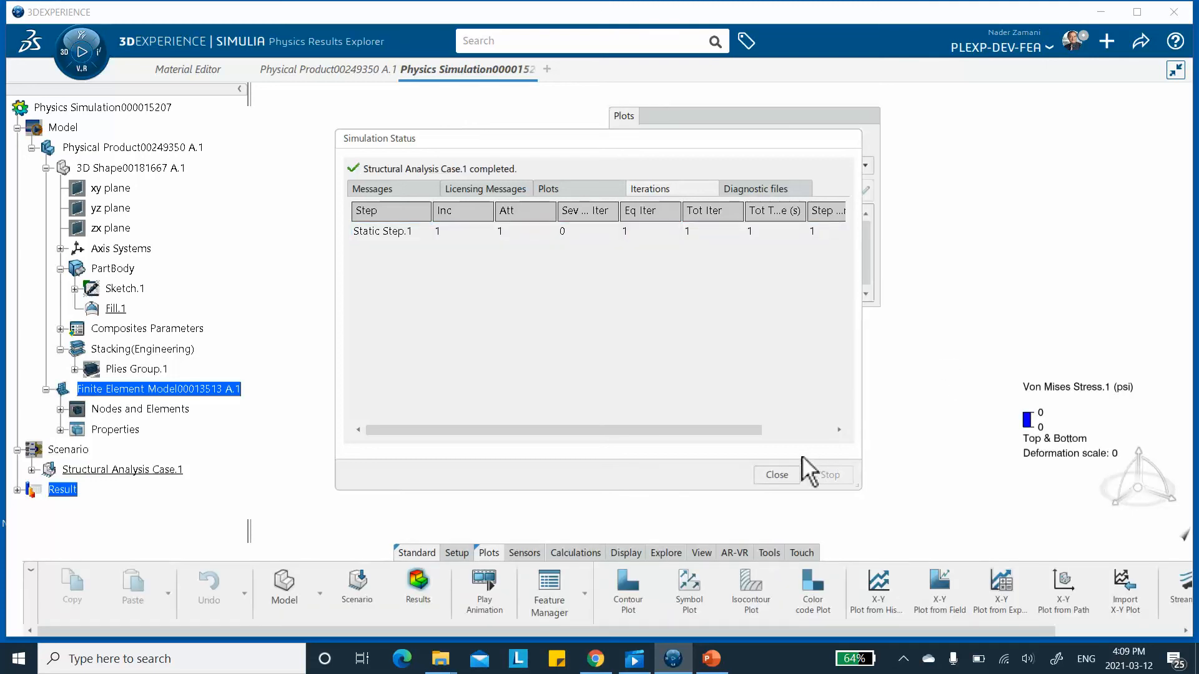
{"action": "left_click", "coordinate": [776, 474]}
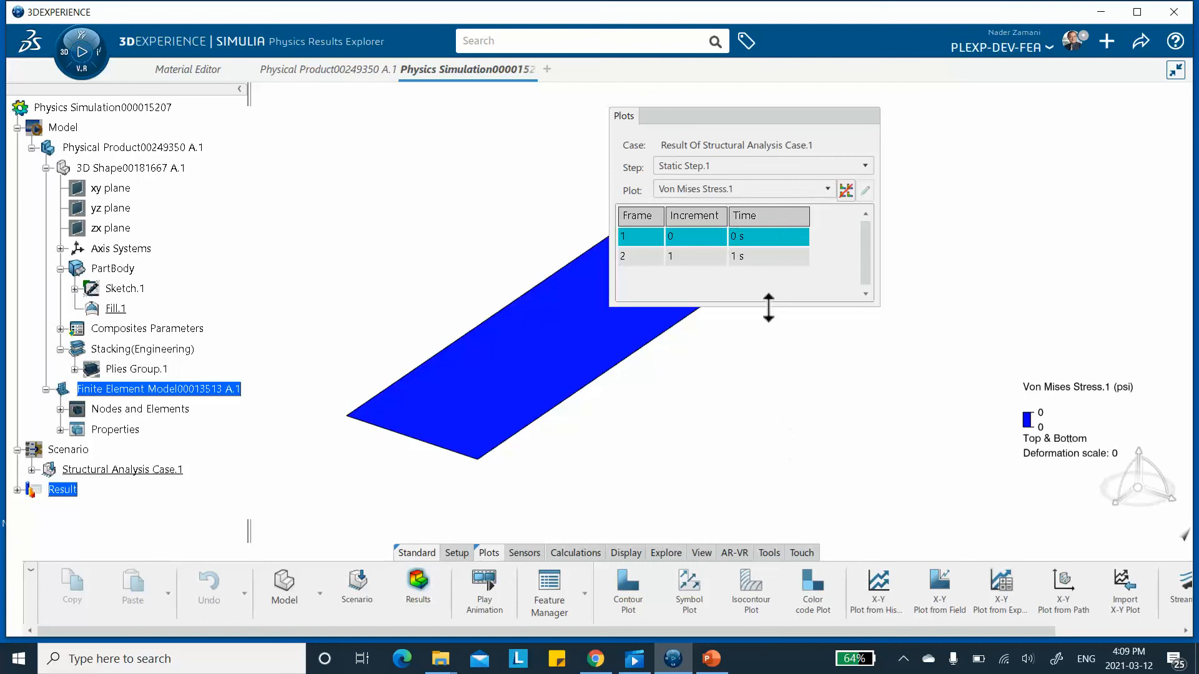
Display the Displacement.1 contour plot for frame 2 of Static Step.1, with the plot settings moved clear of the plate
{"action": "left_click_drag", "start_coordinate": [773, 123], "coordinate": [1013, 129]}
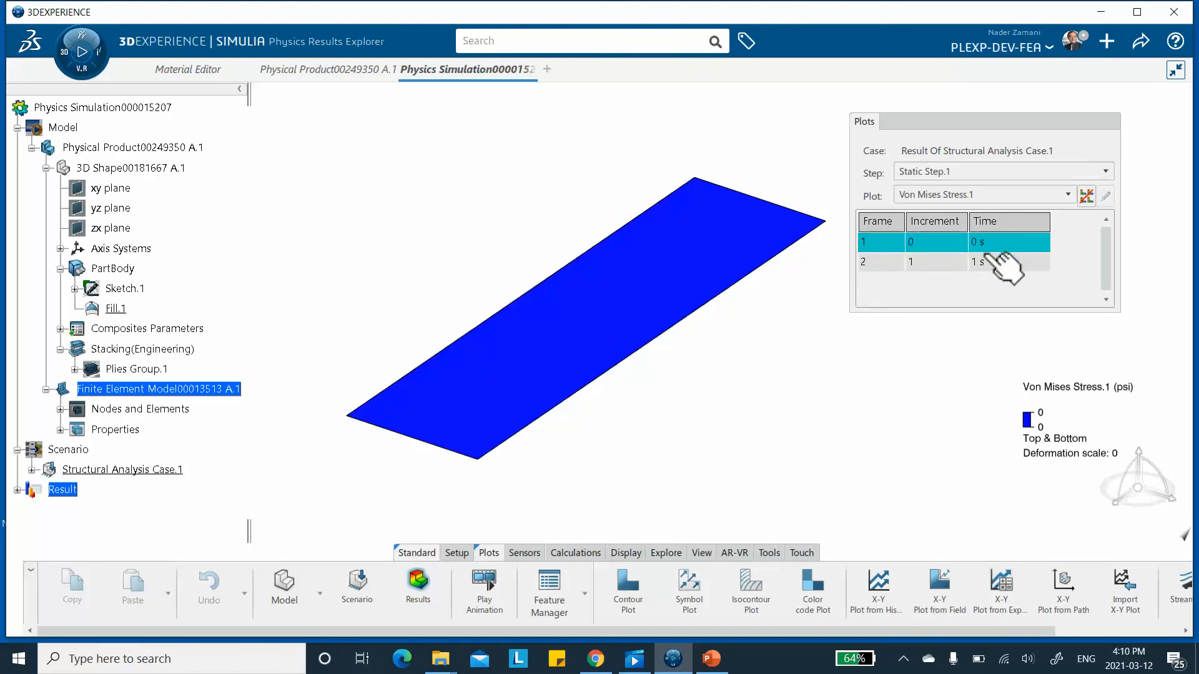
{"action": "left_click", "coordinate": [927, 264]}
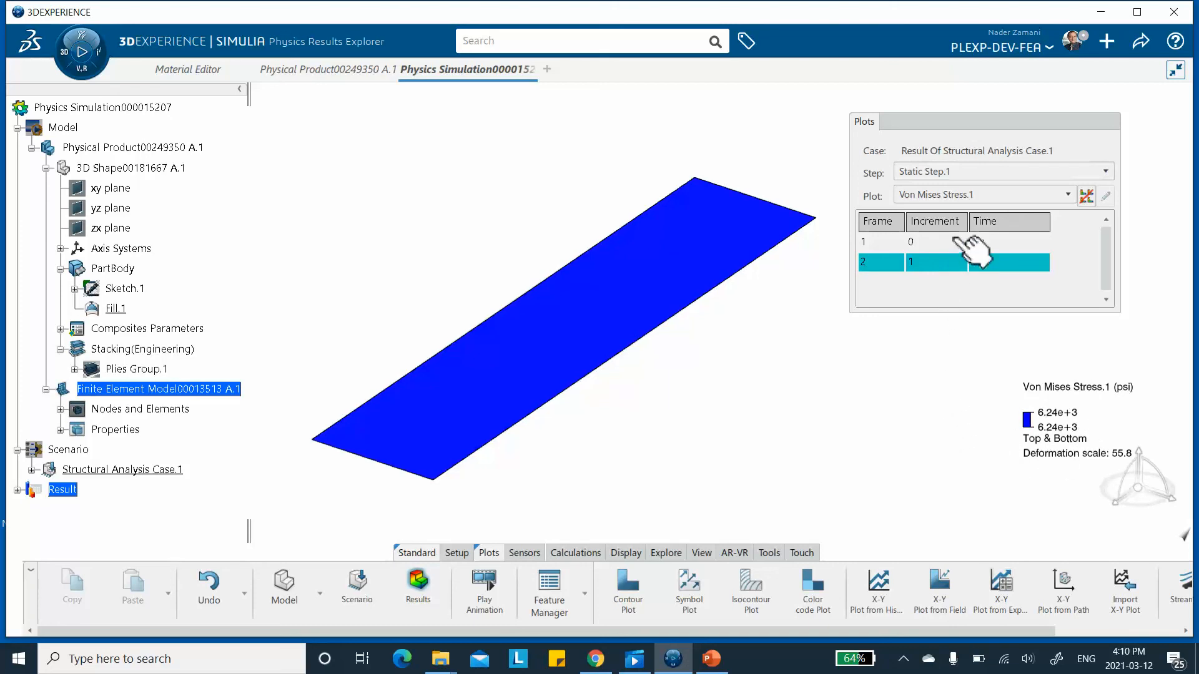
{"action": "left_click", "coordinate": [942, 193]}
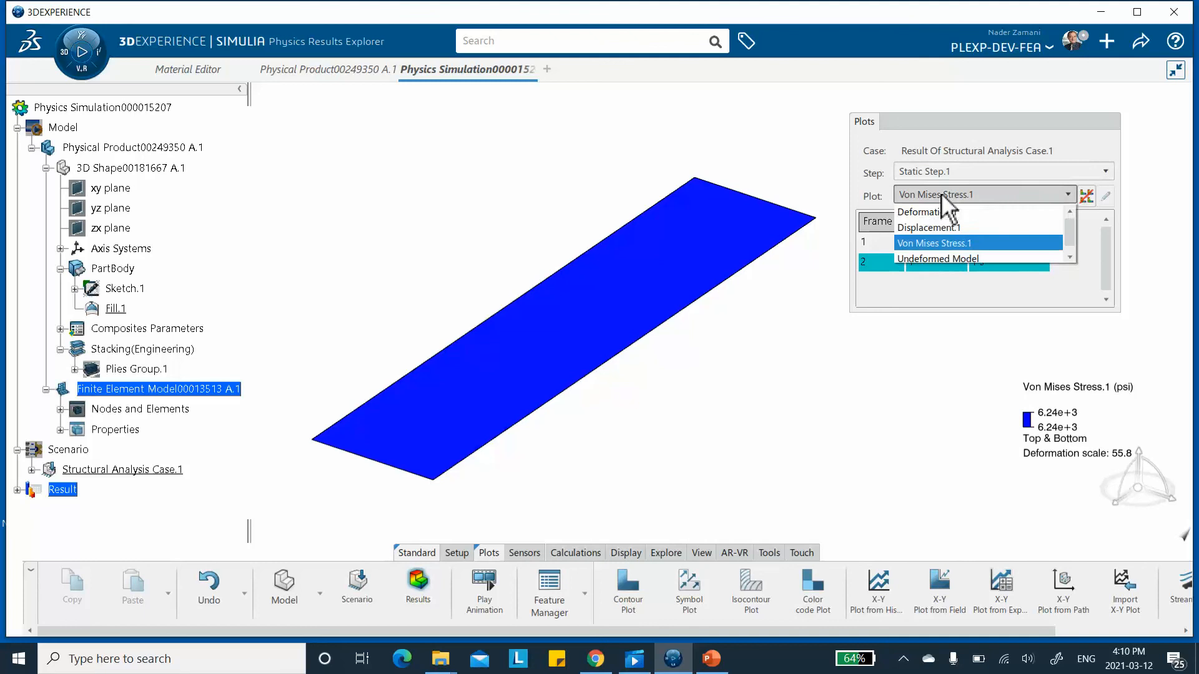
{"action": "left_click", "coordinate": [940, 234]}
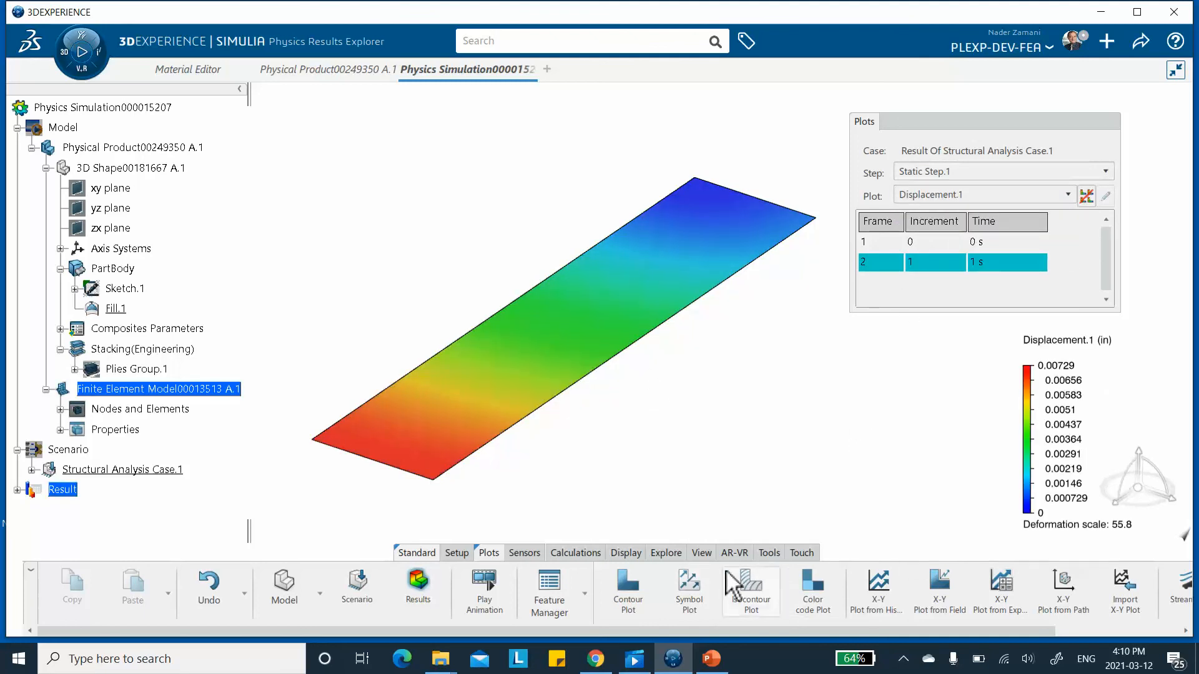
Show the displacement contour in the top view with the whole plate visible, and save the simulation locally
{"action": "left_click", "coordinate": [700, 553]}
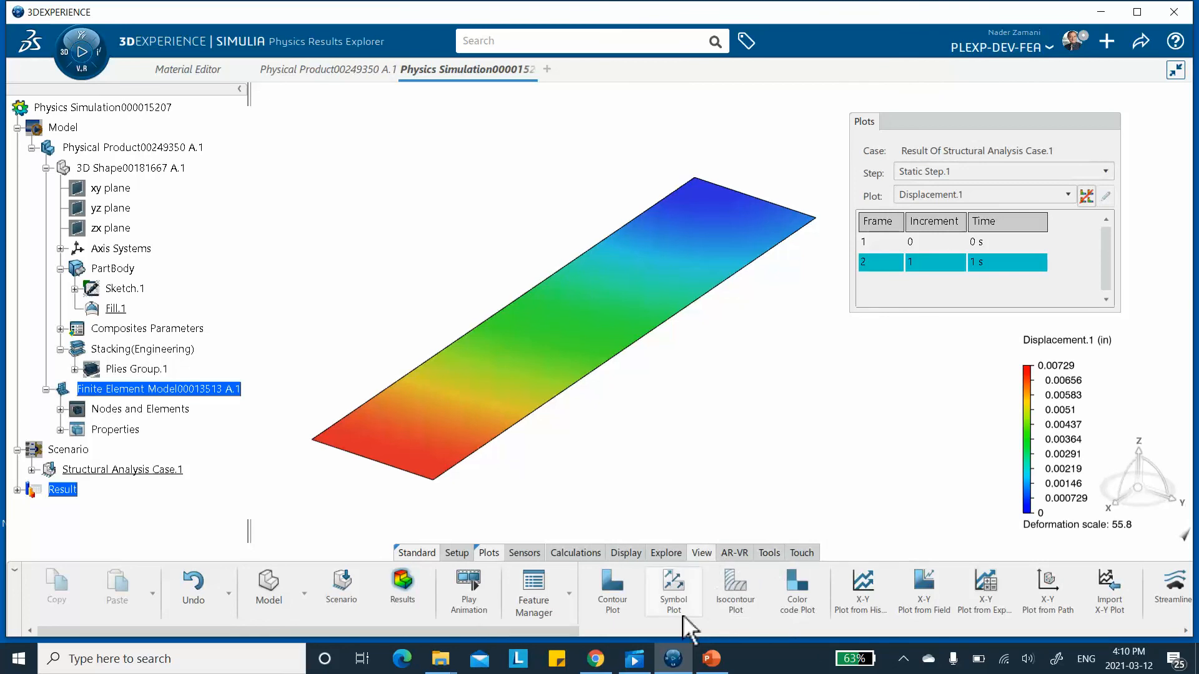
{"action": "left_click_drag", "start_coordinate": [553, 631], "coordinate": [969, 637]}
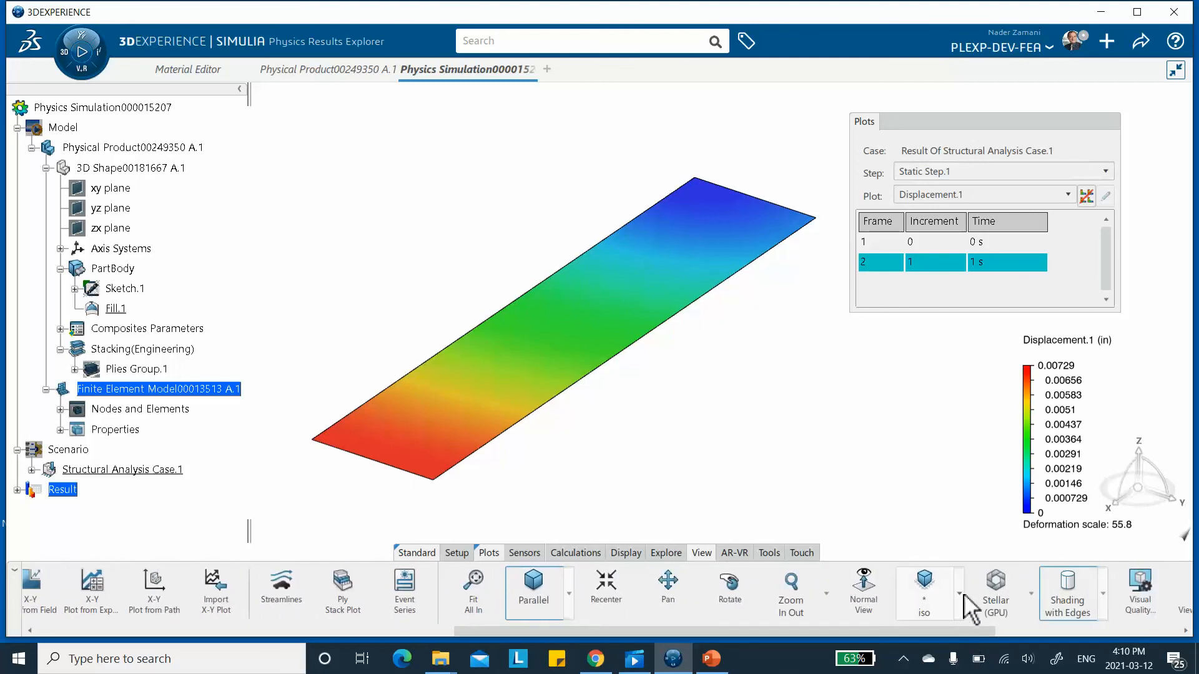
{"action": "left_click", "coordinate": [959, 593]}
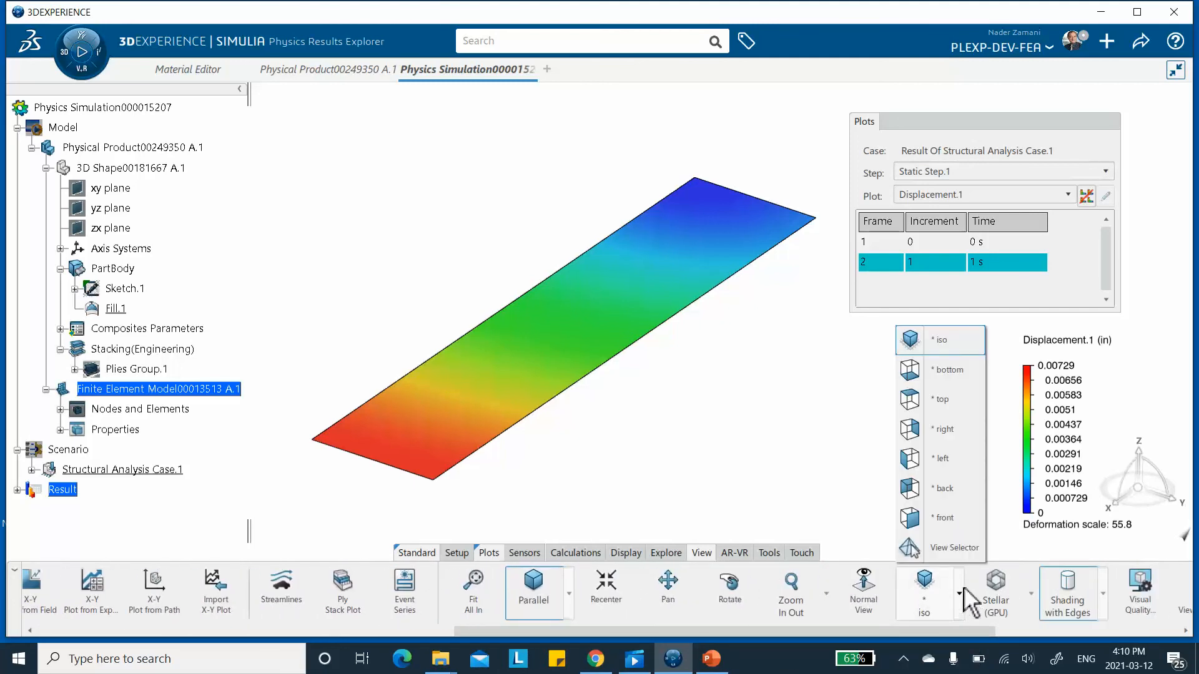
{"action": "left_click", "coordinate": [912, 395]}
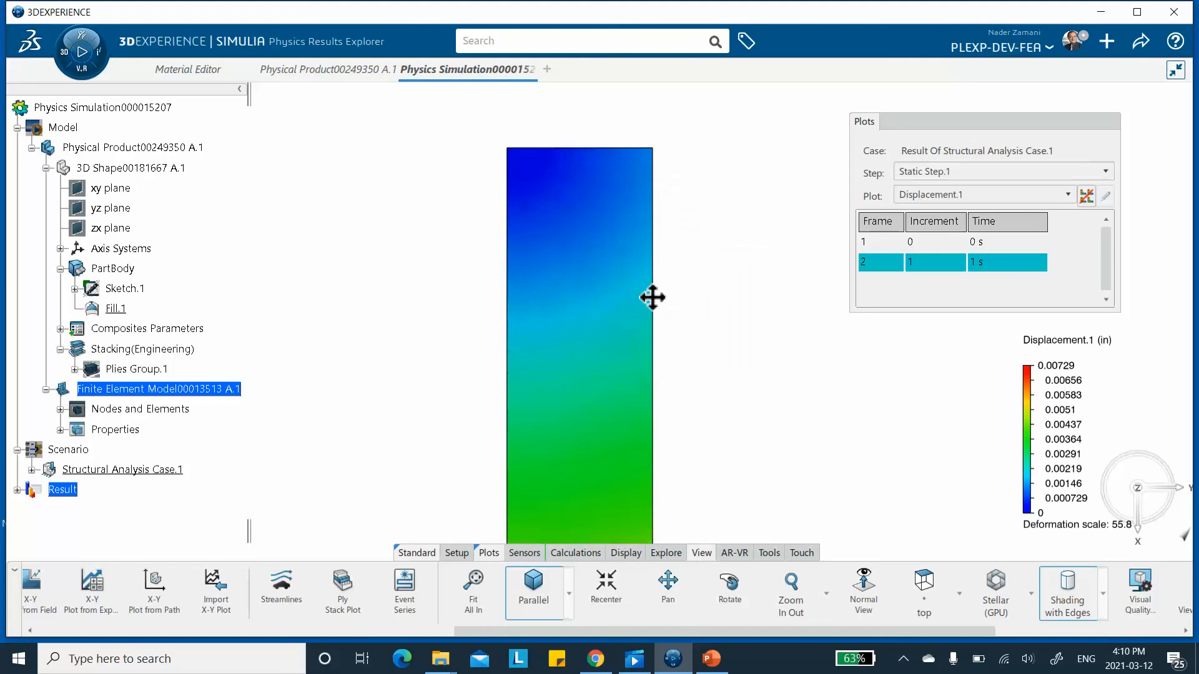
{"action": "middle_click_drag", "start_coordinate": [648, 293], "coordinate": [637, 324]}
{"action": "middle_click_drag", "start_coordinate": [630, 409], "coordinate": [650, 350]}
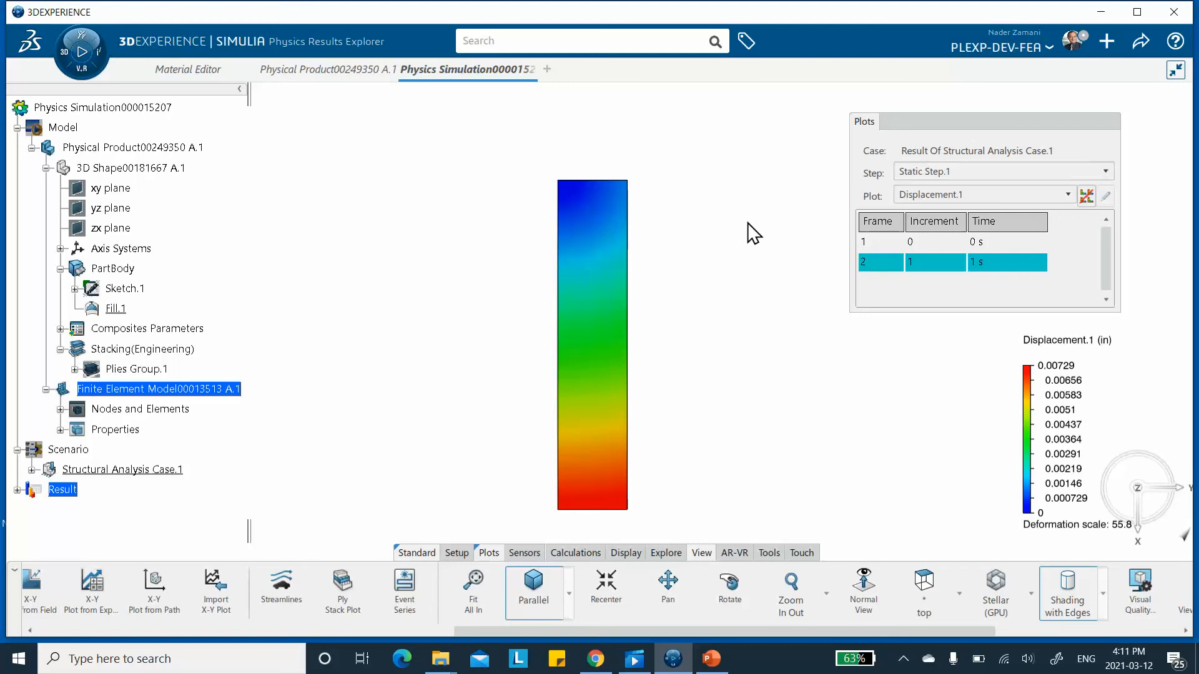
{"action": "key", "text": "ctrl+s"}
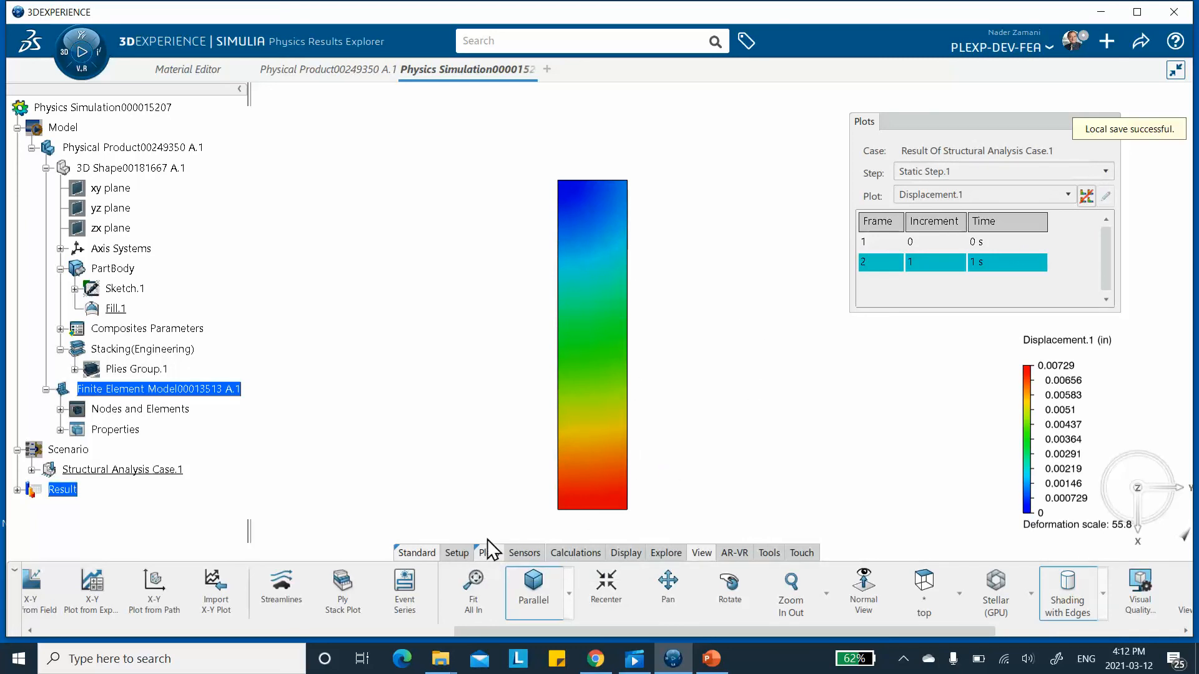
Start a new contour plot of S, Stress components, for Ply.4/Sequence.4 with the location set to Middle
{"action": "left_click_drag", "start_coordinate": [586, 632], "coordinate": [219, 594]}
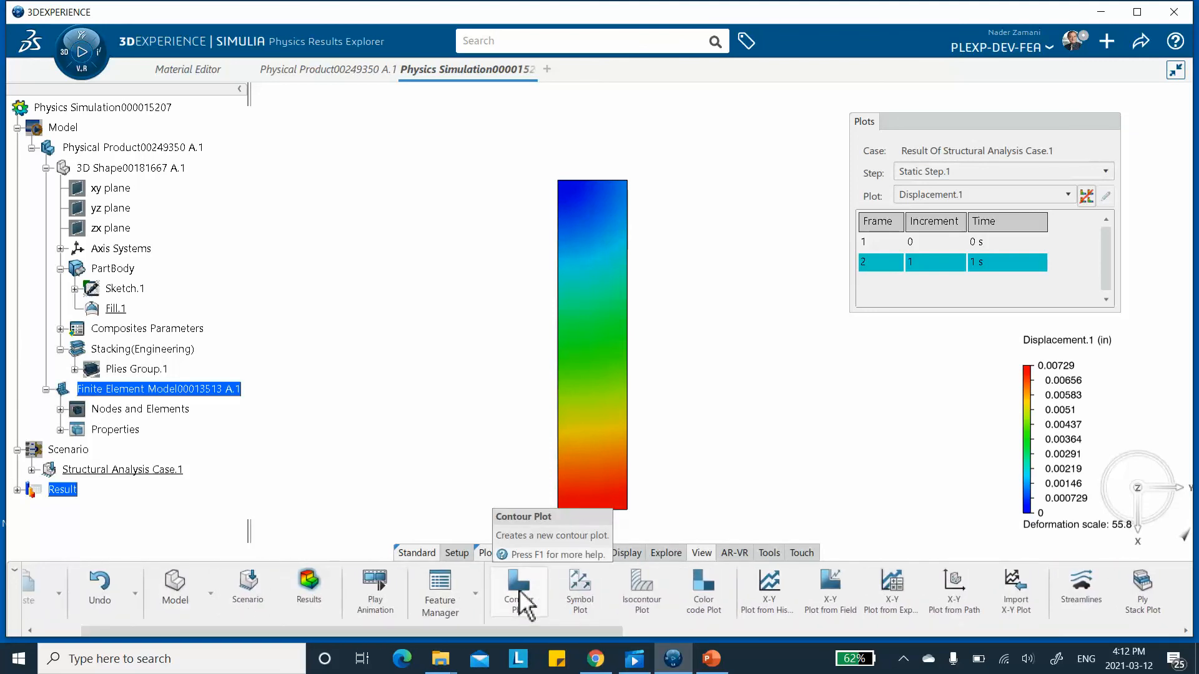
{"action": "left_click", "coordinate": [519, 588]}
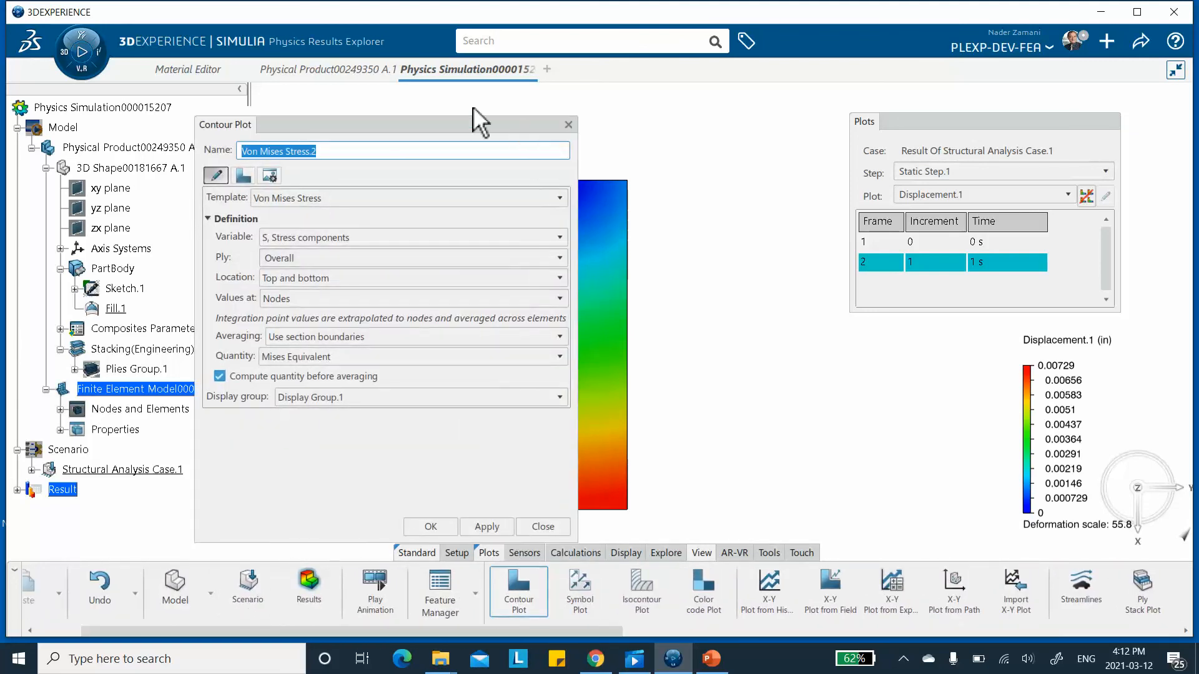
{"action": "left_click_drag", "start_coordinate": [418, 125], "coordinate": [547, 107]}
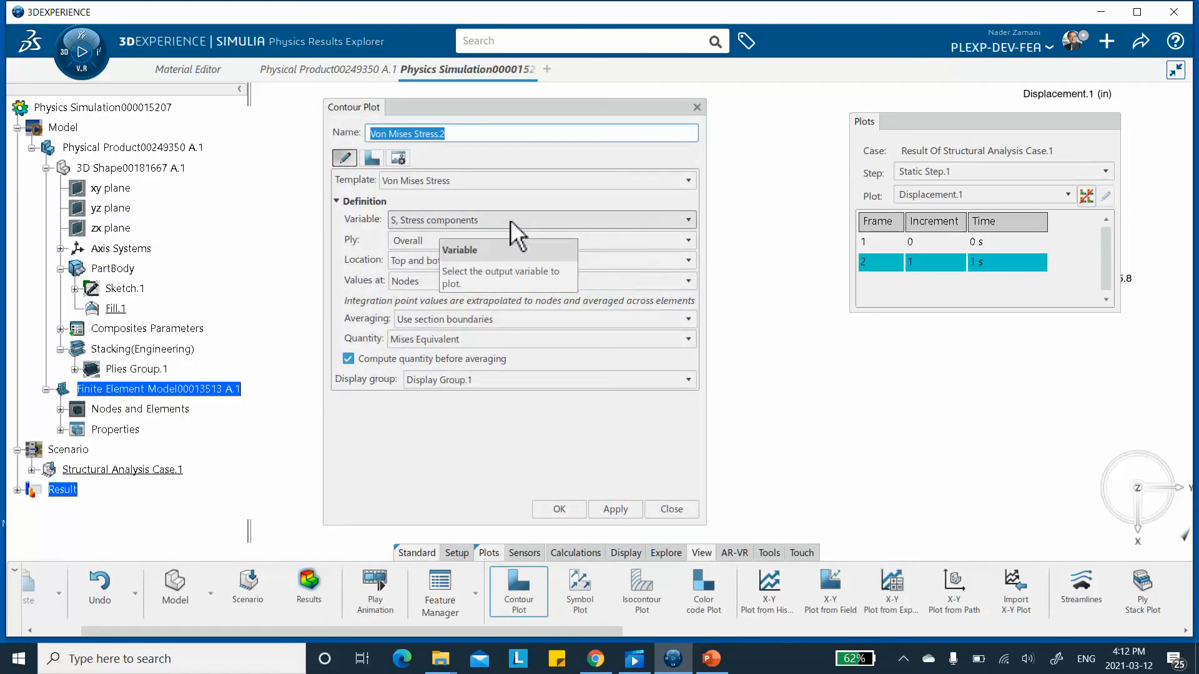
{"action": "left_click", "coordinate": [425, 239]}
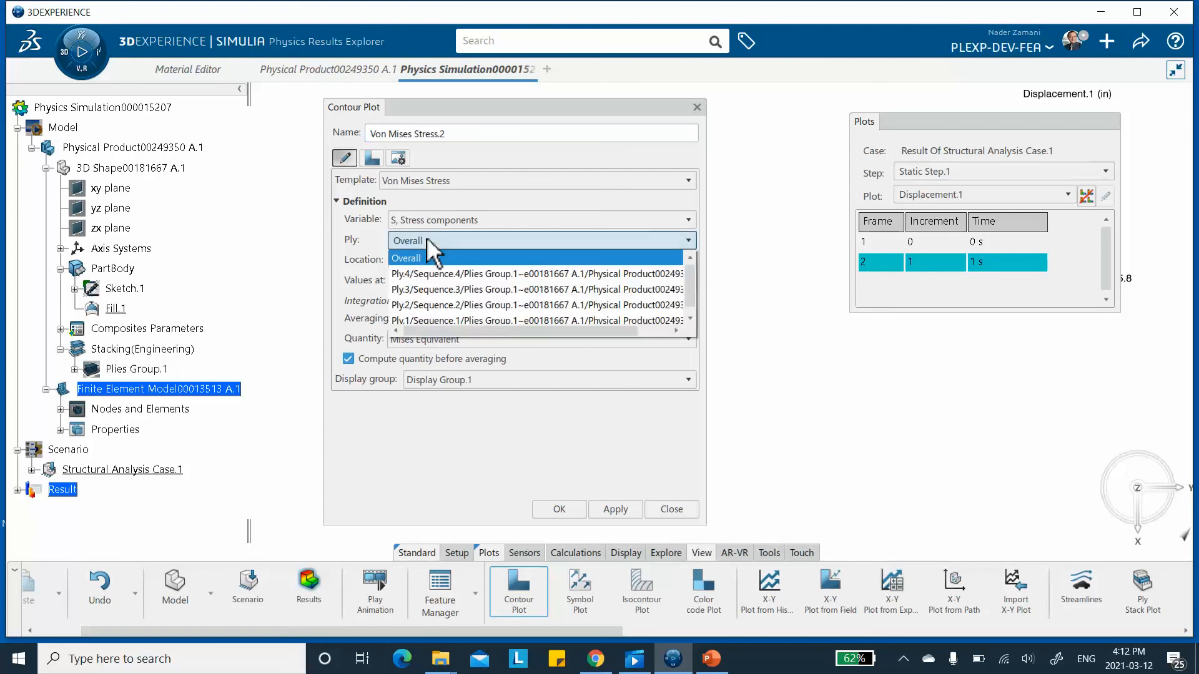
{"action": "left_click", "coordinate": [429, 276]}
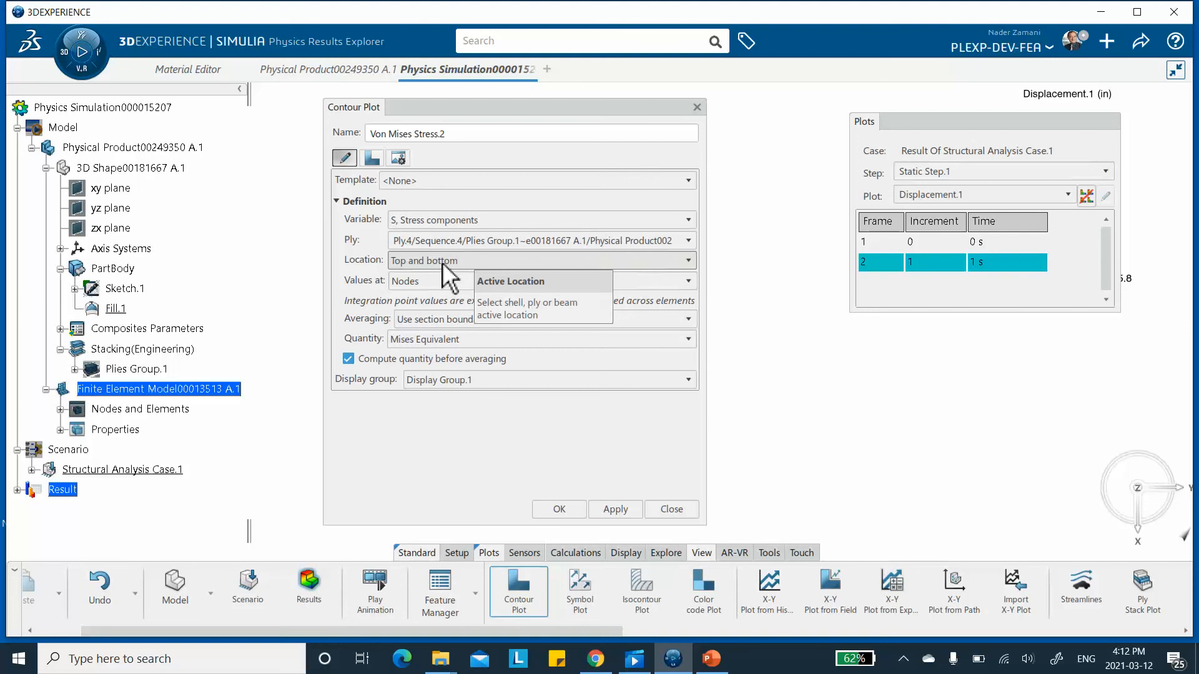
{"action": "left_click", "coordinate": [442, 262]}
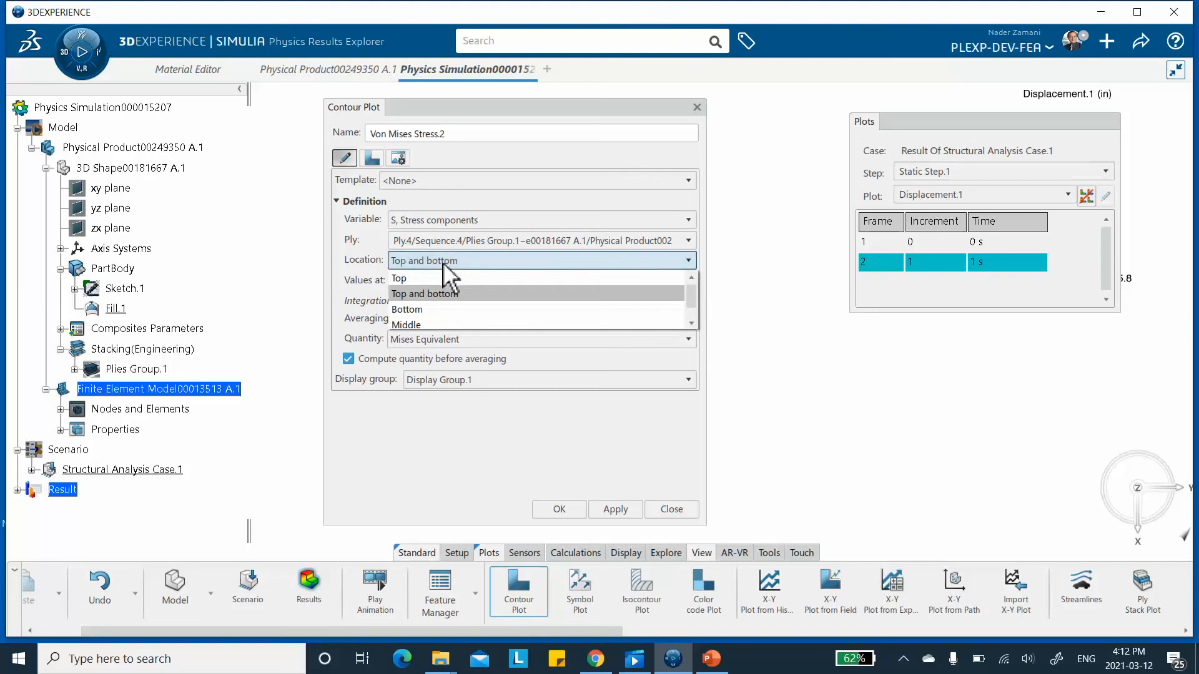
{"action": "left_click", "coordinate": [428, 323]}
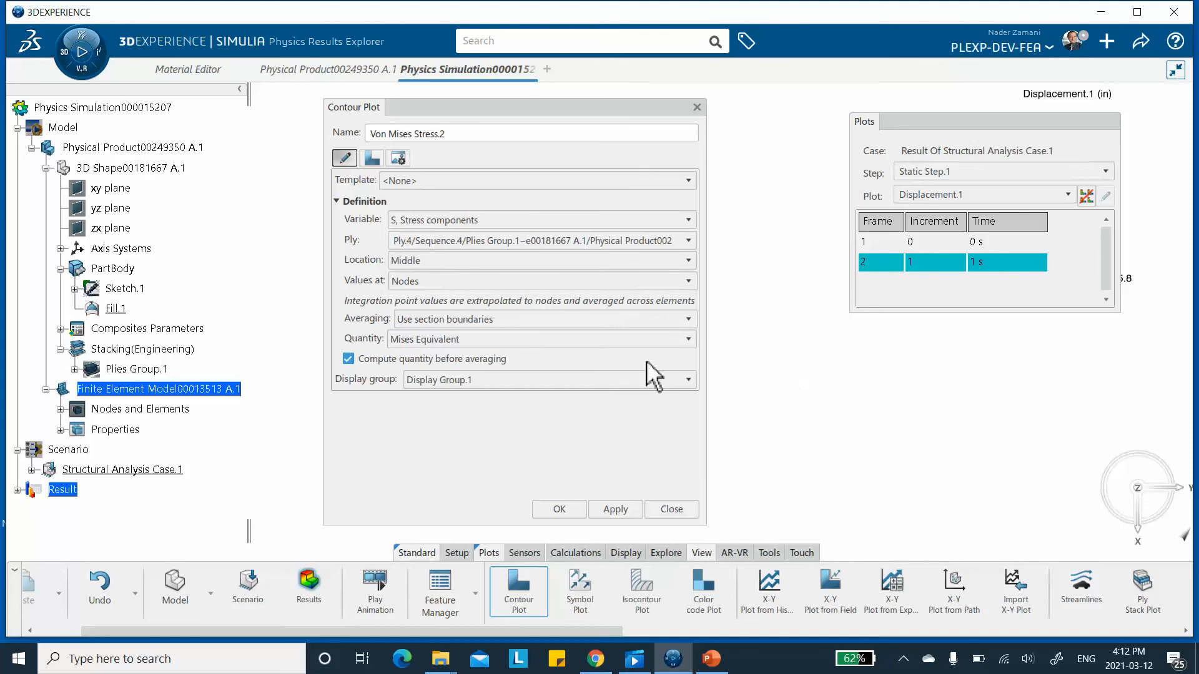
Set the plotted quantity to Tensor Component 12 and apply the contour plot, keeping the plate clear of the open dialogs
{"action": "left_click", "coordinate": [396, 341]}
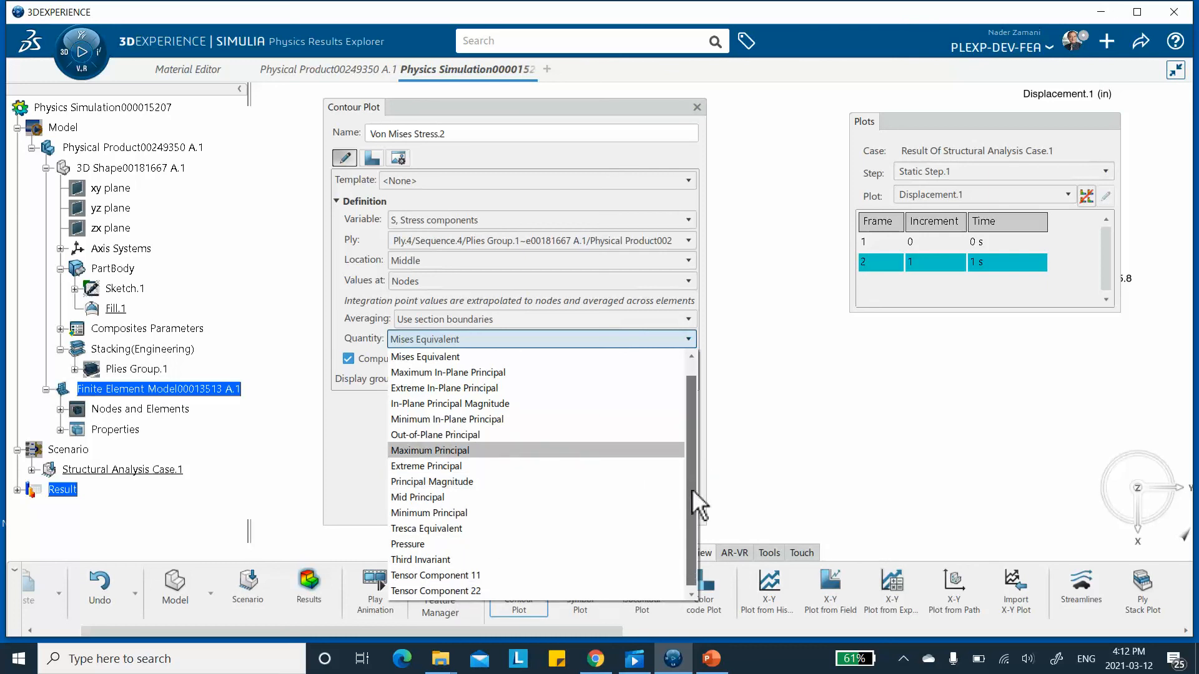
{"action": "left_click", "coordinate": [474, 573]}
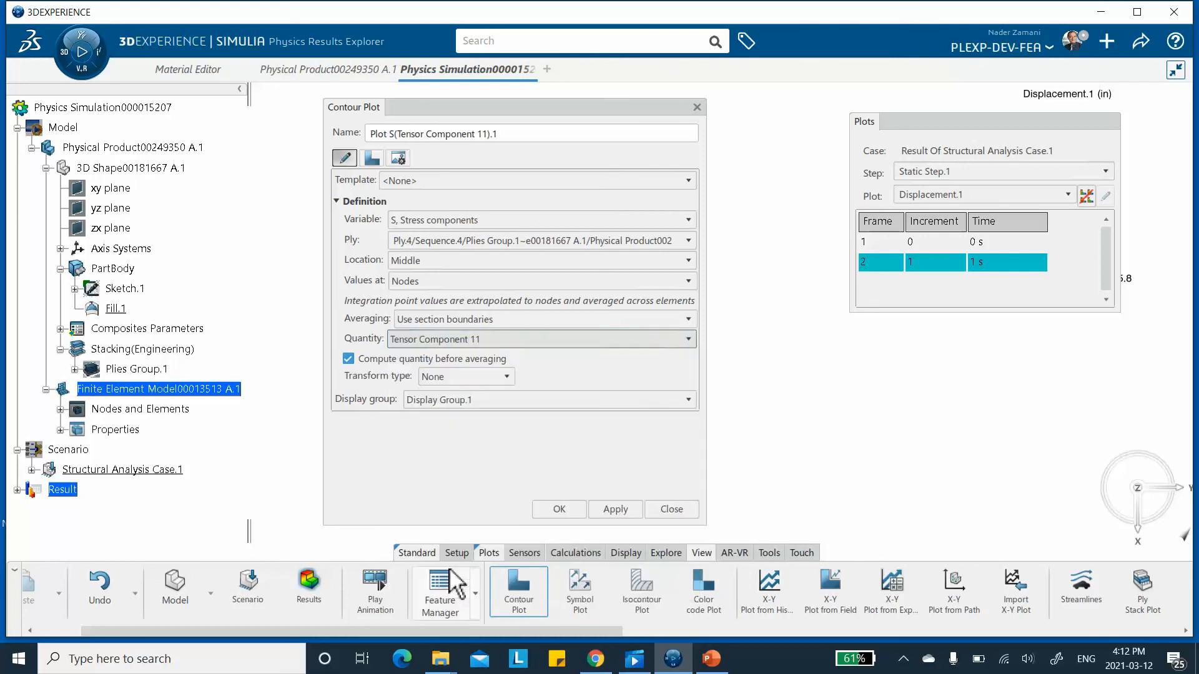
{"action": "left_click", "coordinate": [496, 339]}
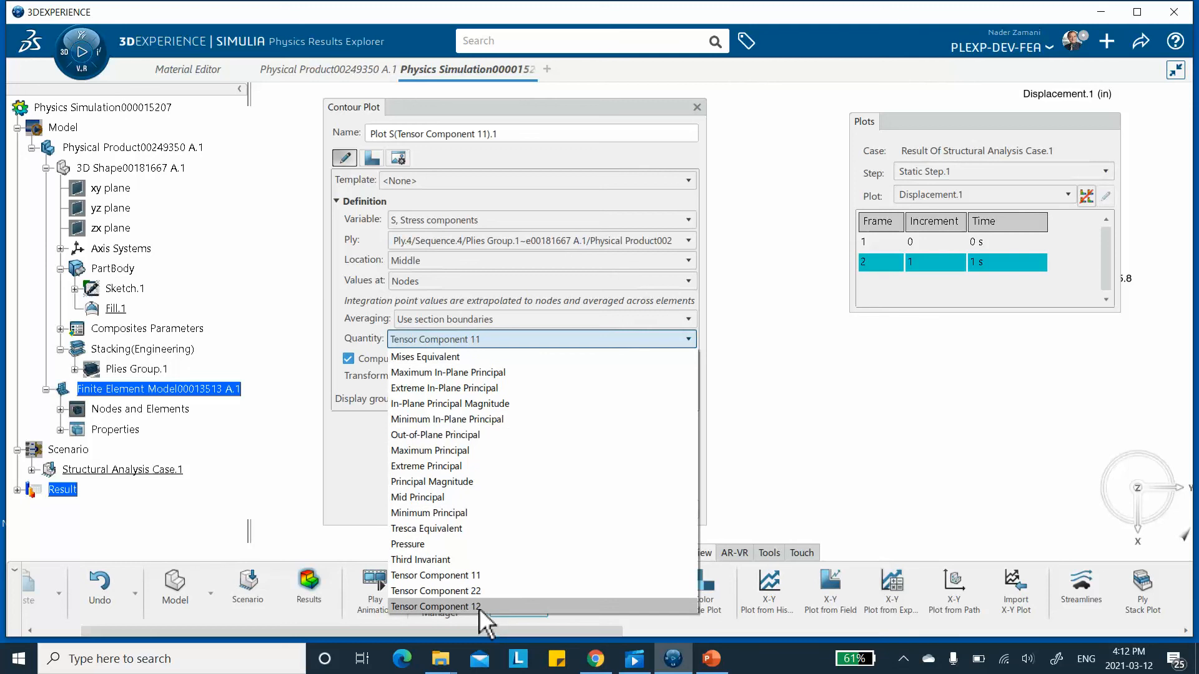
{"action": "left_click", "coordinate": [452, 605]}
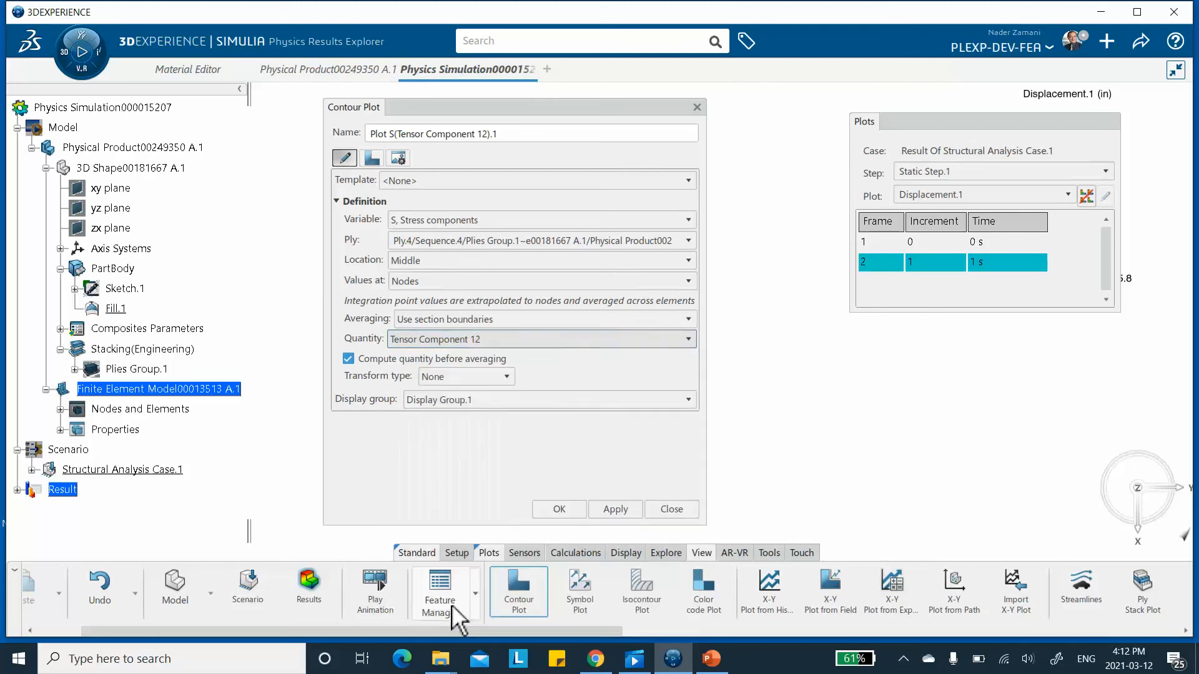
{"action": "left_click", "coordinate": [591, 509]}
{"action": "left_click_drag", "start_coordinate": [518, 110], "coordinate": [250, 148]}
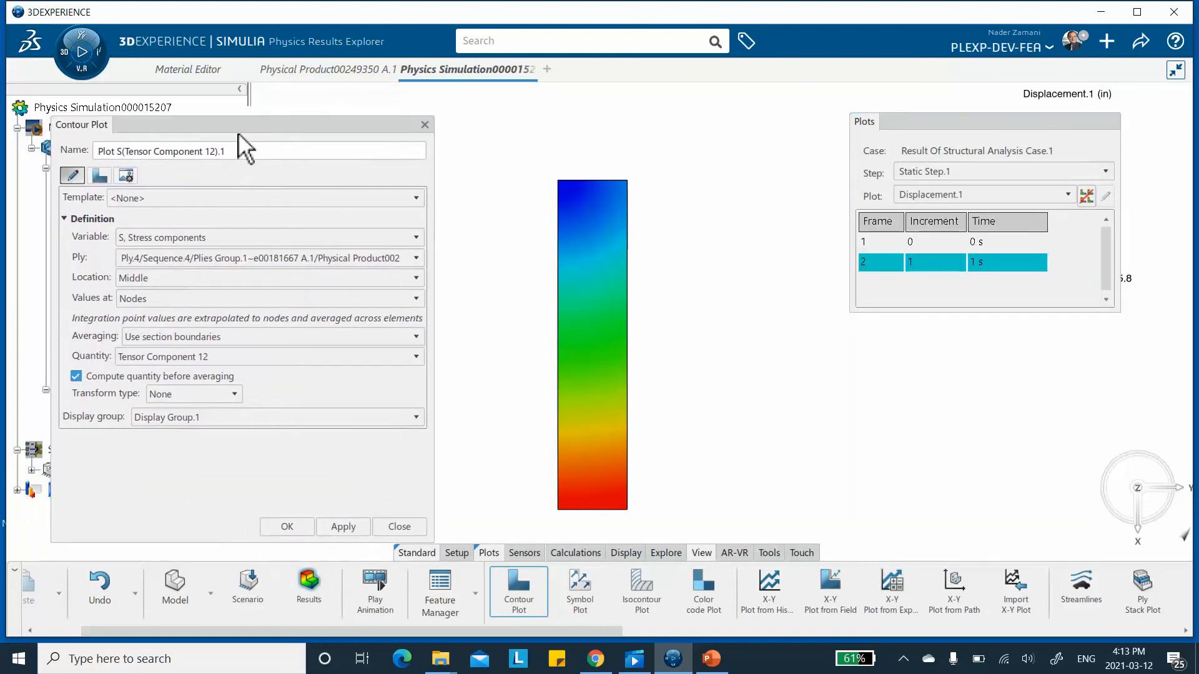
{"action": "left_click", "coordinate": [346, 526]}
{"action": "left_click_drag", "start_coordinate": [967, 119], "coordinate": [931, 113]}
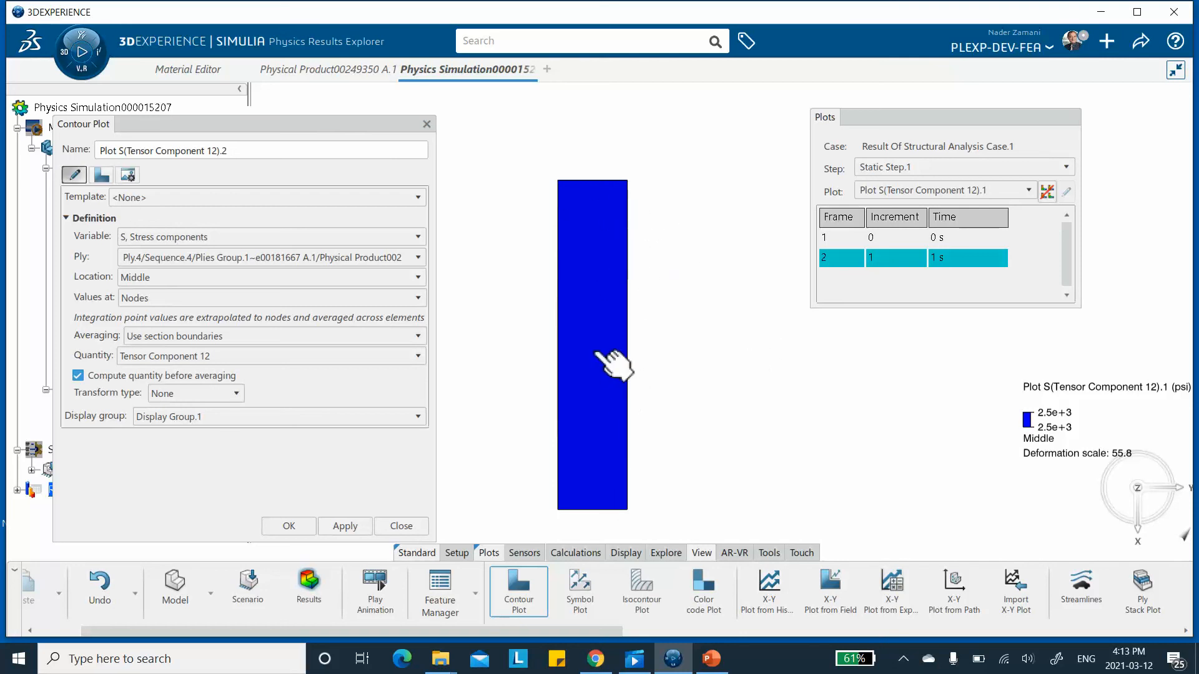
{"action": "mouse_move", "coordinate": [621, 305]}
{"action": "middle_mouse_down"}
{"action": "mouse_move", "coordinate": [669, 256]}
{"action": "mouse_move", "coordinate": [639, 307]}
{"action": "middle_mouse_up"}
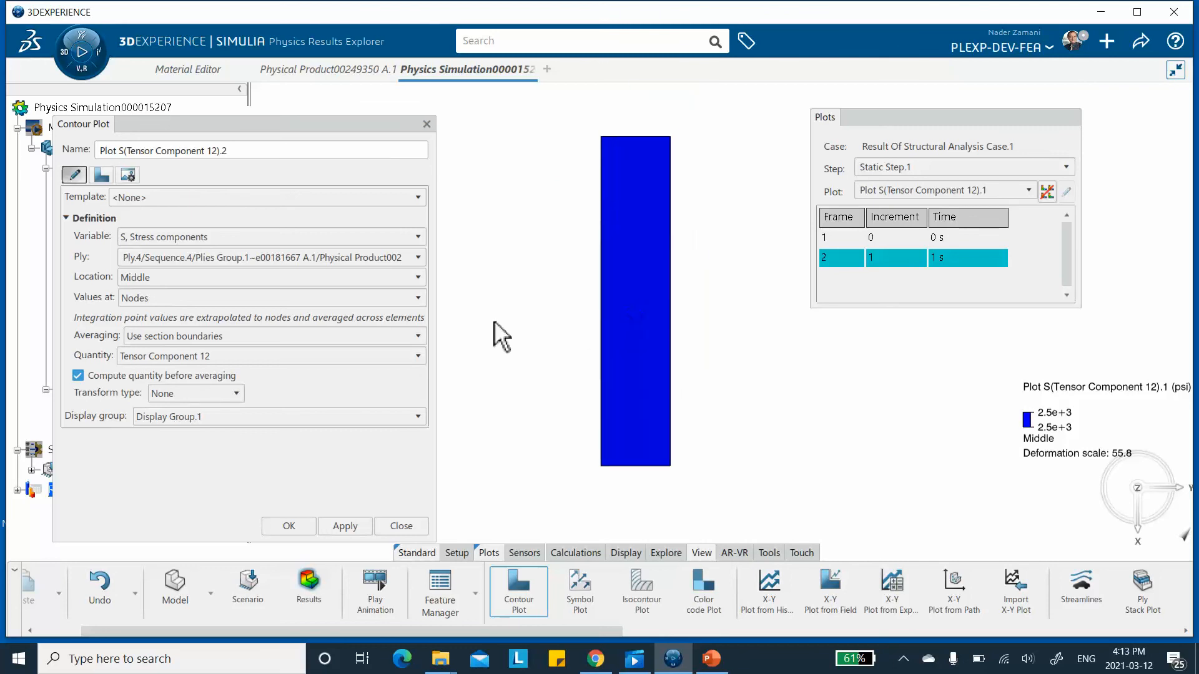
Review the available output variables, keep S, Stress components, and accept the Ply.4 contour plot
{"action": "left_click_drag", "start_coordinate": [293, 127], "coordinate": [378, 109]}
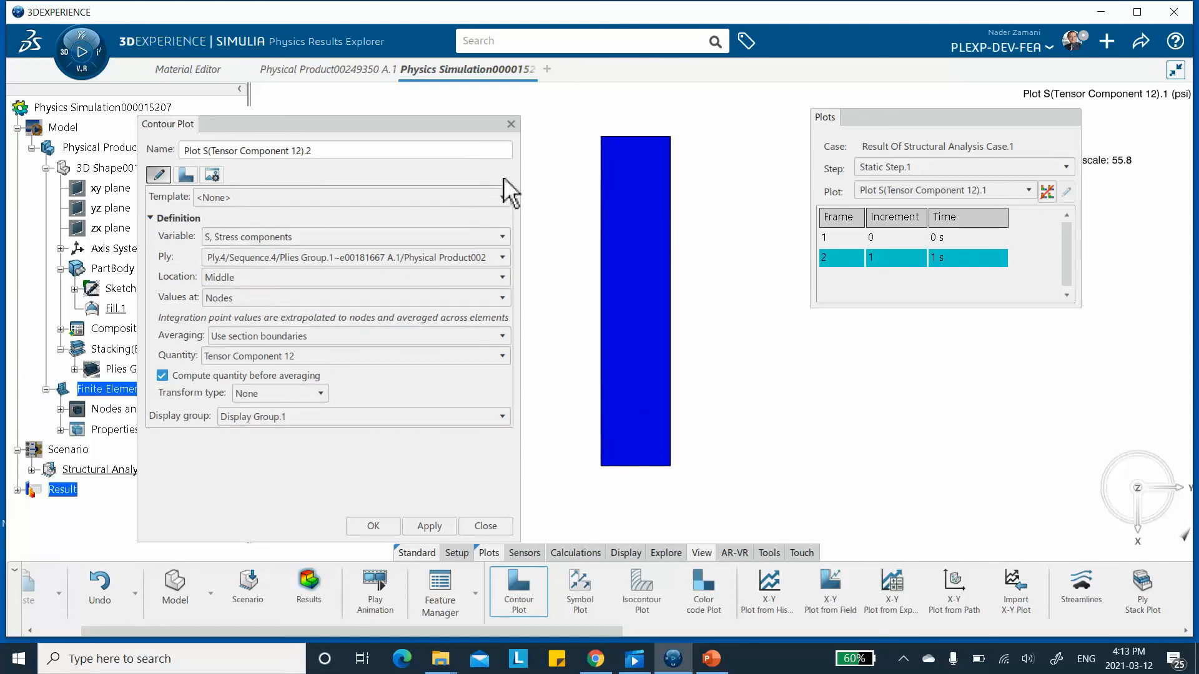
{"action": "left_click", "coordinate": [292, 236]}
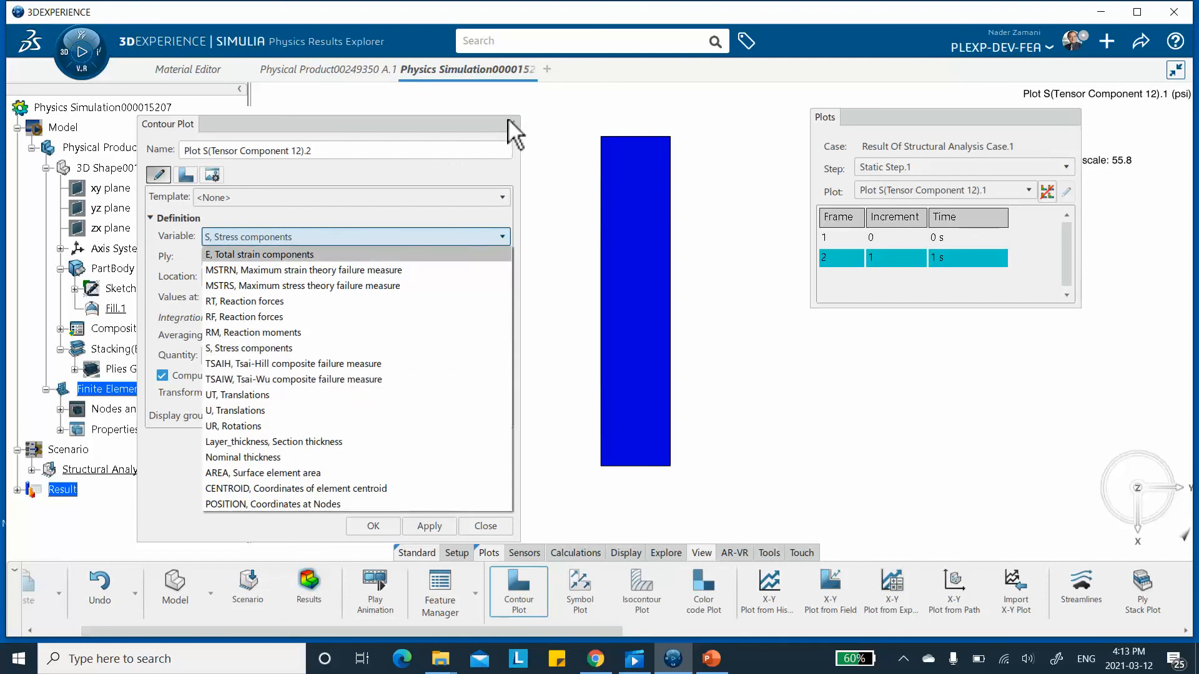
{"action": "left_click", "coordinate": [767, 390]}
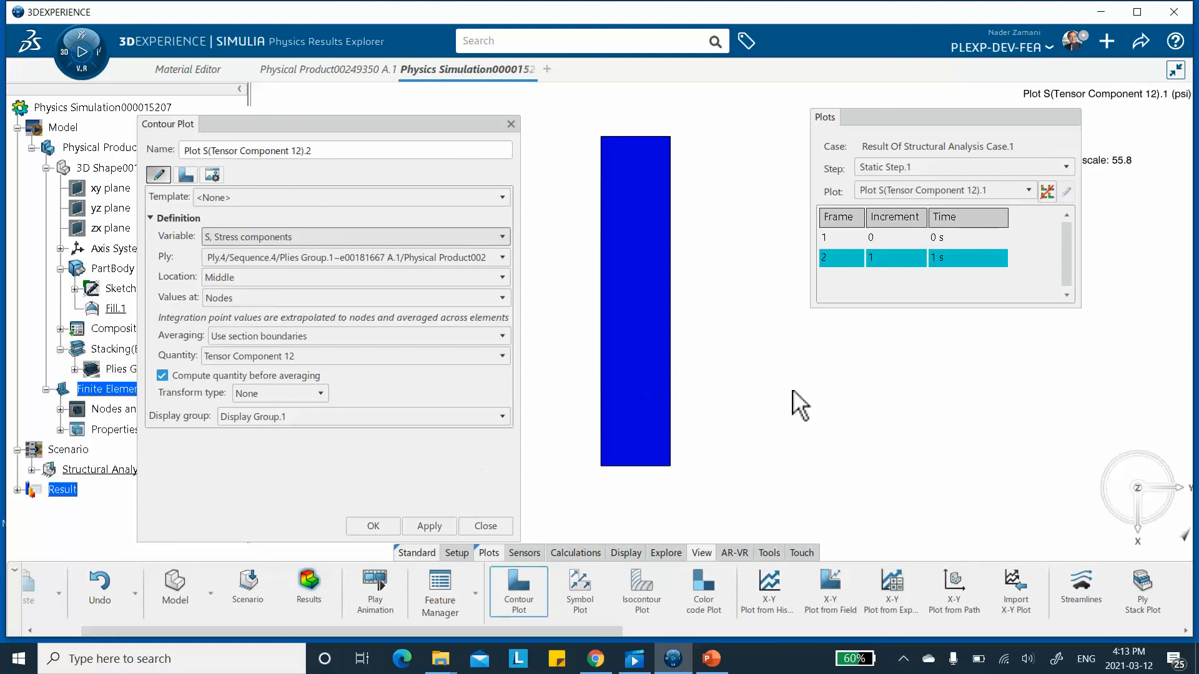
{"action": "left_click", "coordinate": [373, 527]}
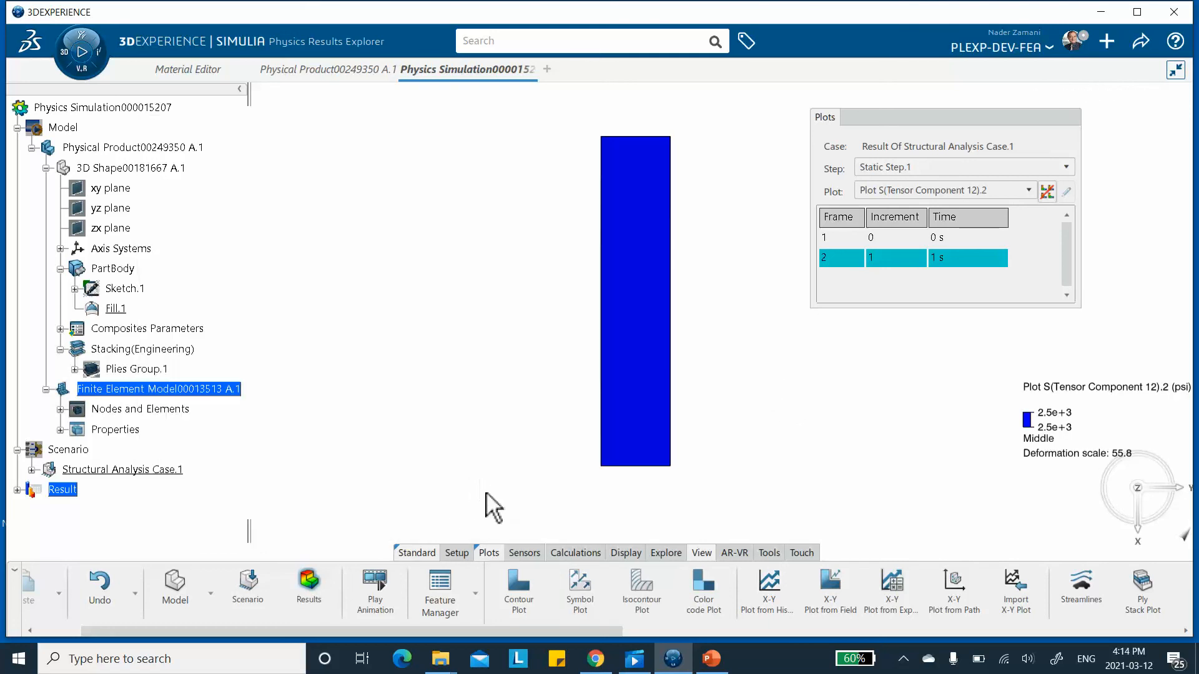
Review the list of plots available for Static Step.1, keeping the current Tensor Component 12 plot displayed
{"action": "left_click", "coordinate": [944, 166]}
{"action": "left_click", "coordinate": [945, 168]}
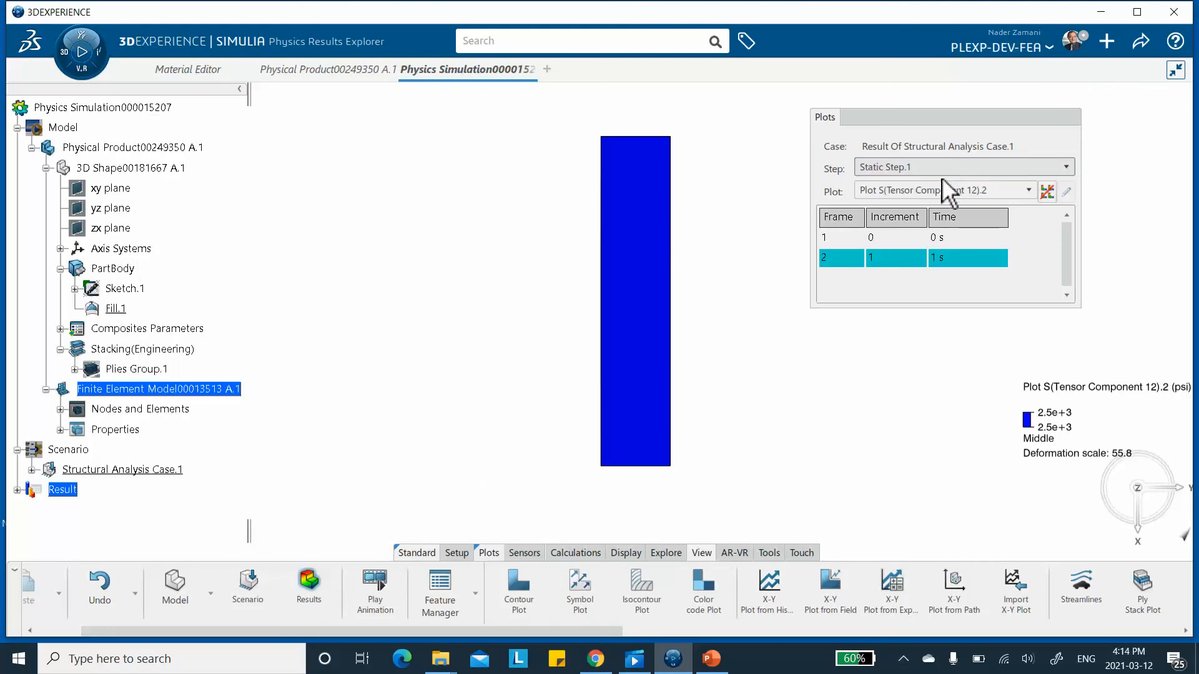
{"action": "left_click", "coordinate": [938, 192]}
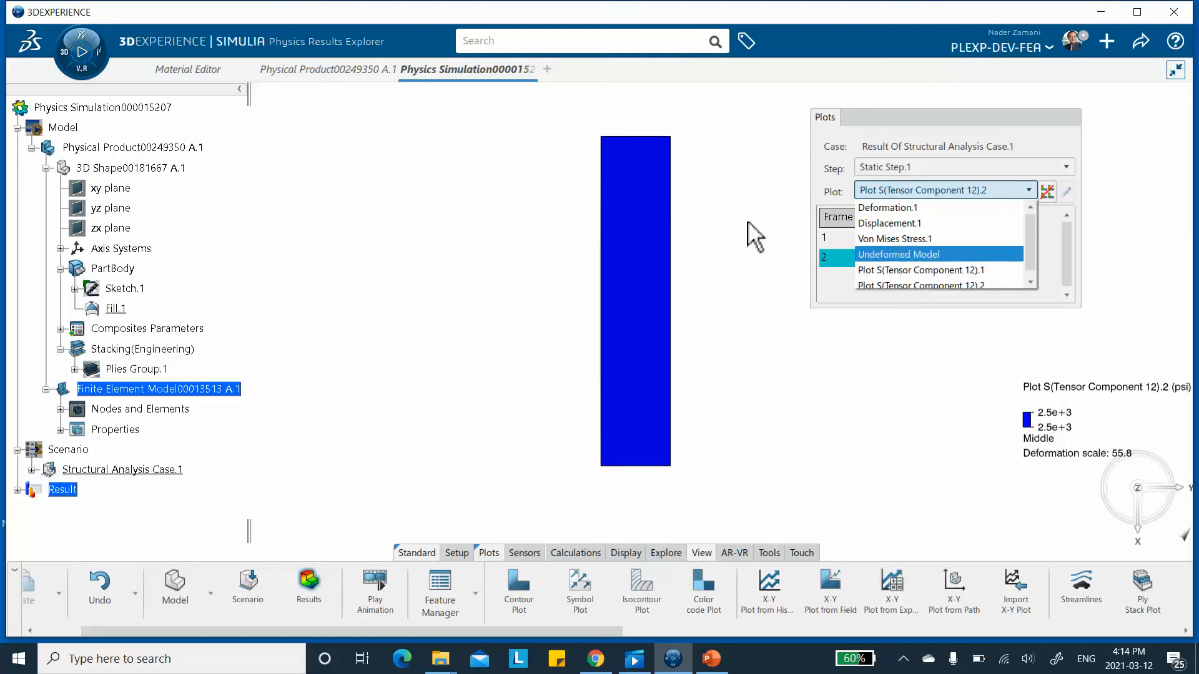
{"action": "left_click", "coordinate": [728, 215]}
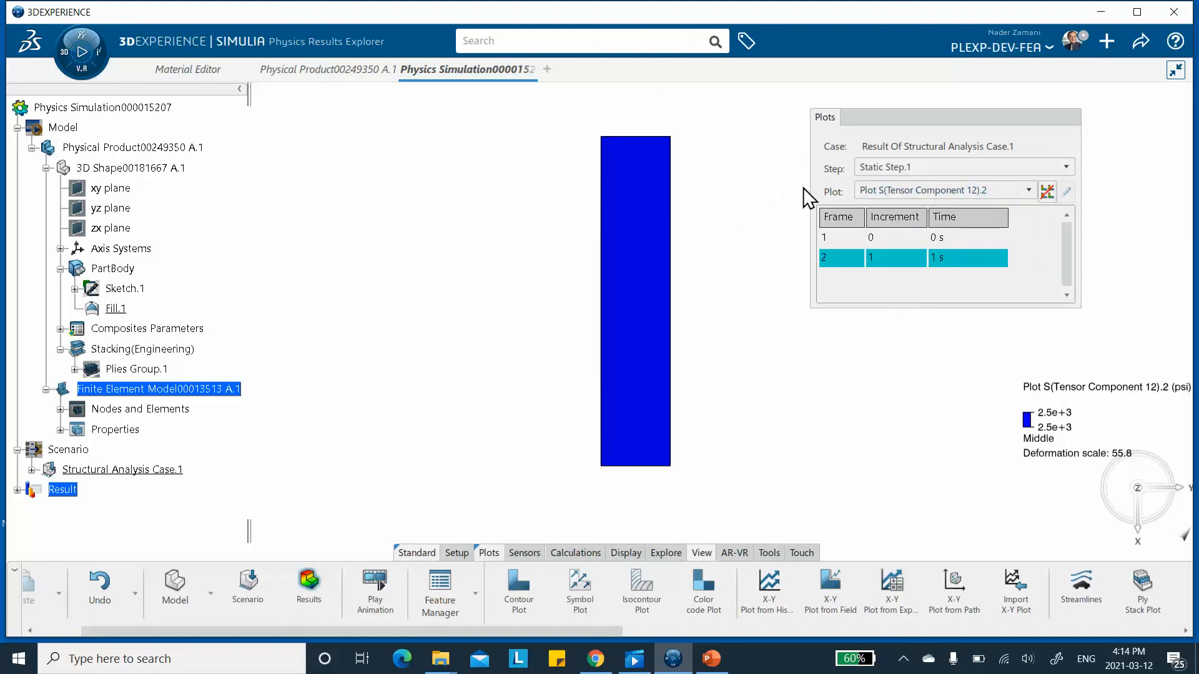
{"action": "left_click", "coordinate": [1026, 188]}
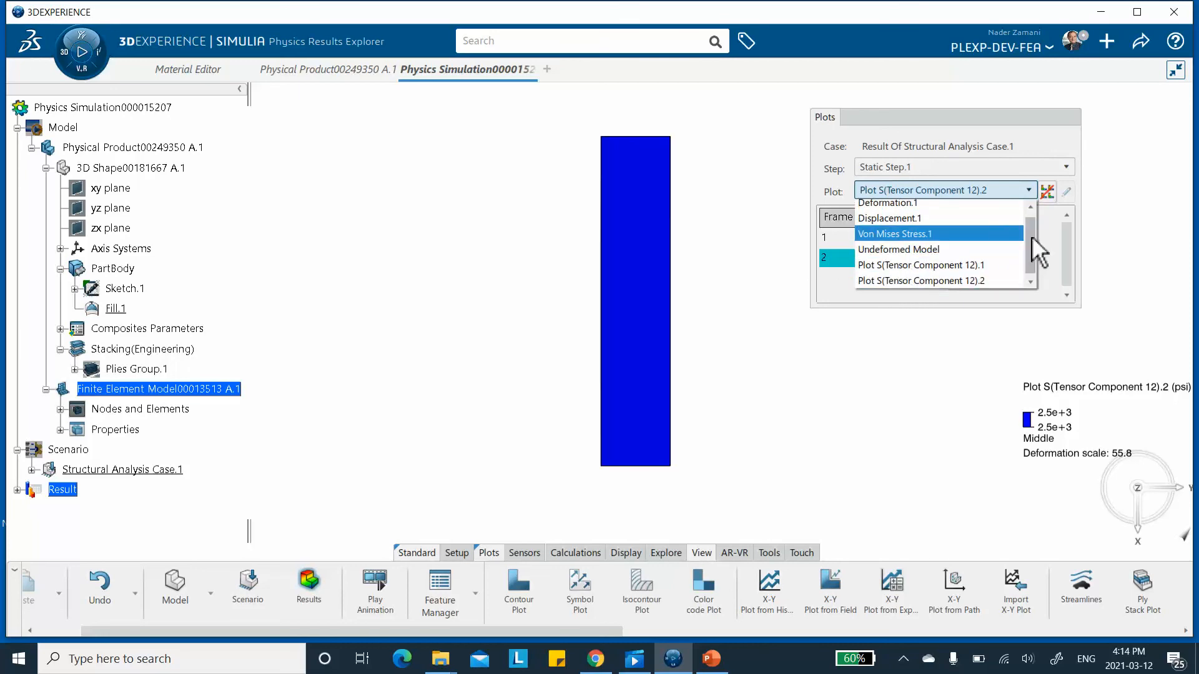
{"action": "left_click", "coordinate": [691, 287]}
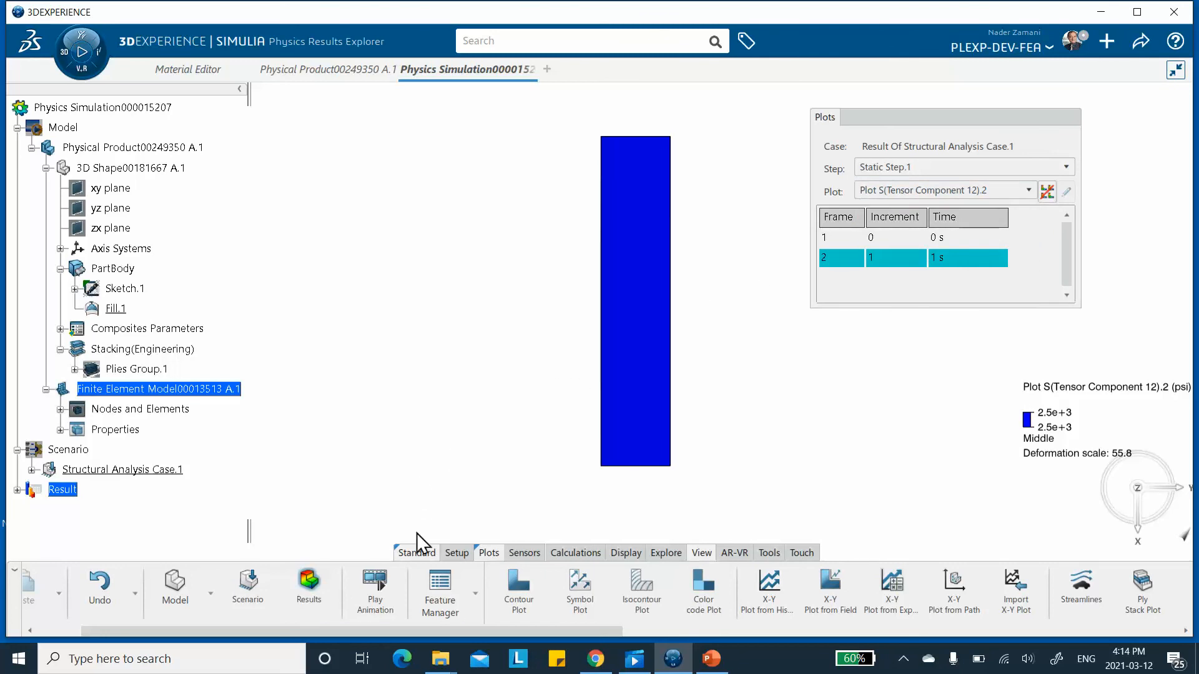
Start a new contour plot with the variable TSAIW, Tsai-Wu composite failure measure
{"action": "left_click", "coordinate": [509, 584]}
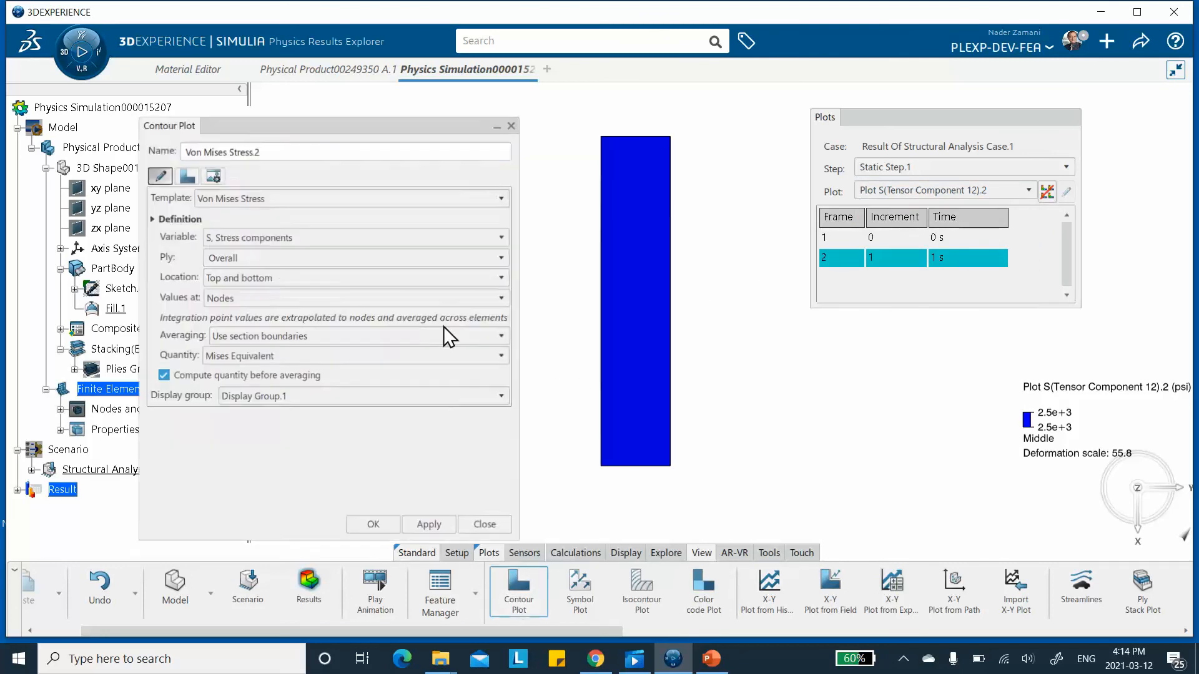
{"action": "left_click", "coordinate": [255, 237]}
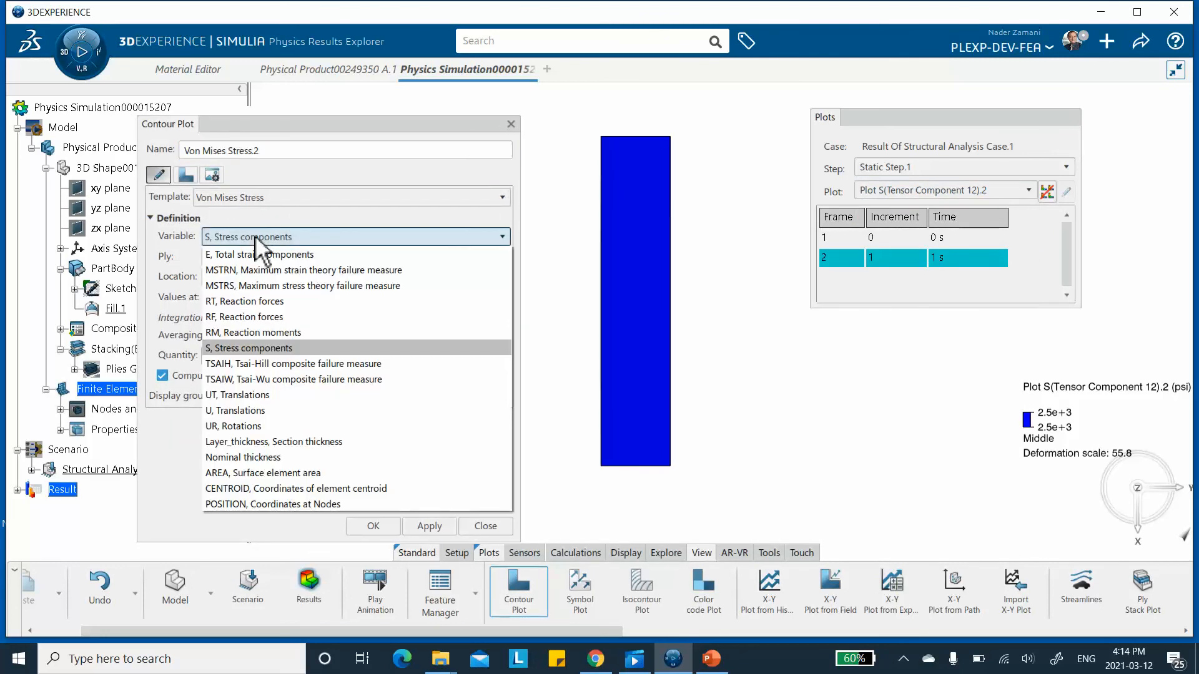
{"action": "left_click", "coordinate": [261, 379]}
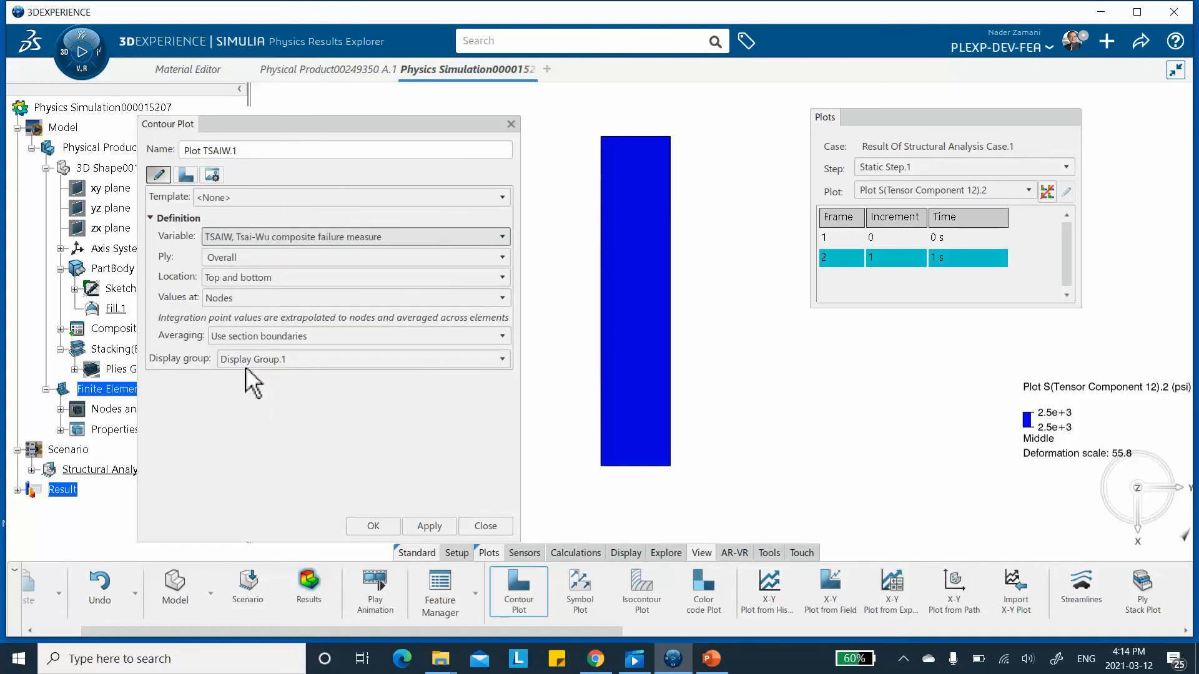
Set the Tsai-Wu plot to Ply.2/Sequence.2 with the location at Middle and apply the contour plot
{"action": "left_click", "coordinate": [271, 277]}
{"action": "left_click", "coordinate": [274, 258]}
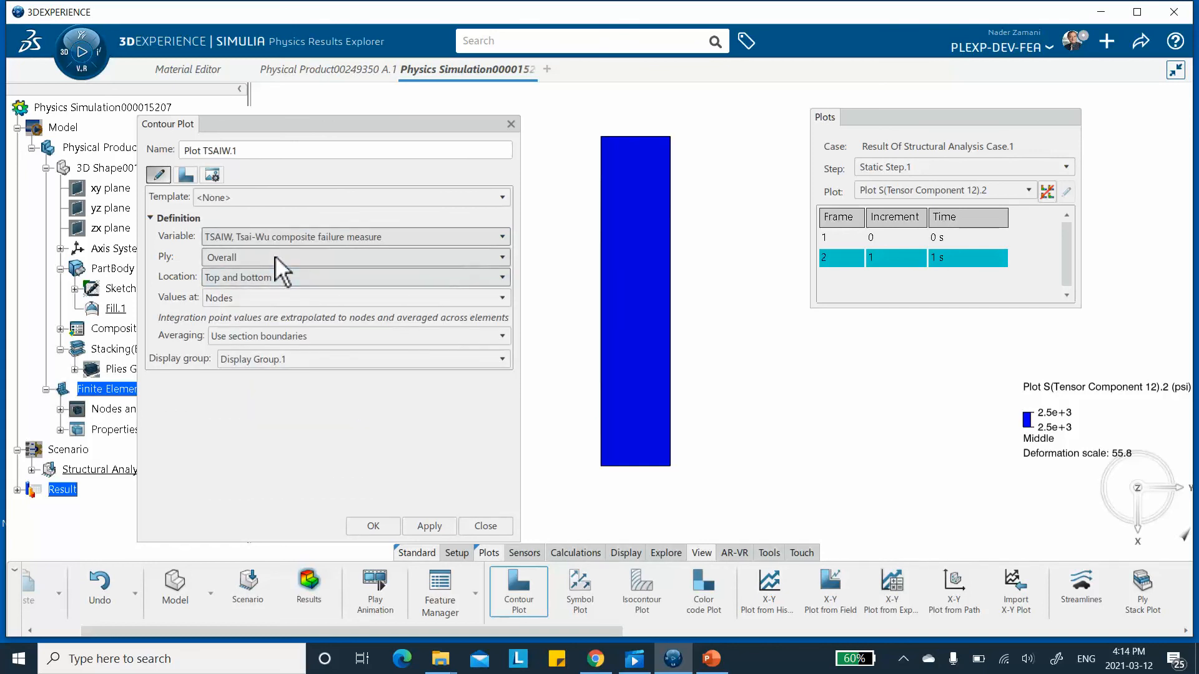
{"action": "left_click", "coordinate": [275, 256]}
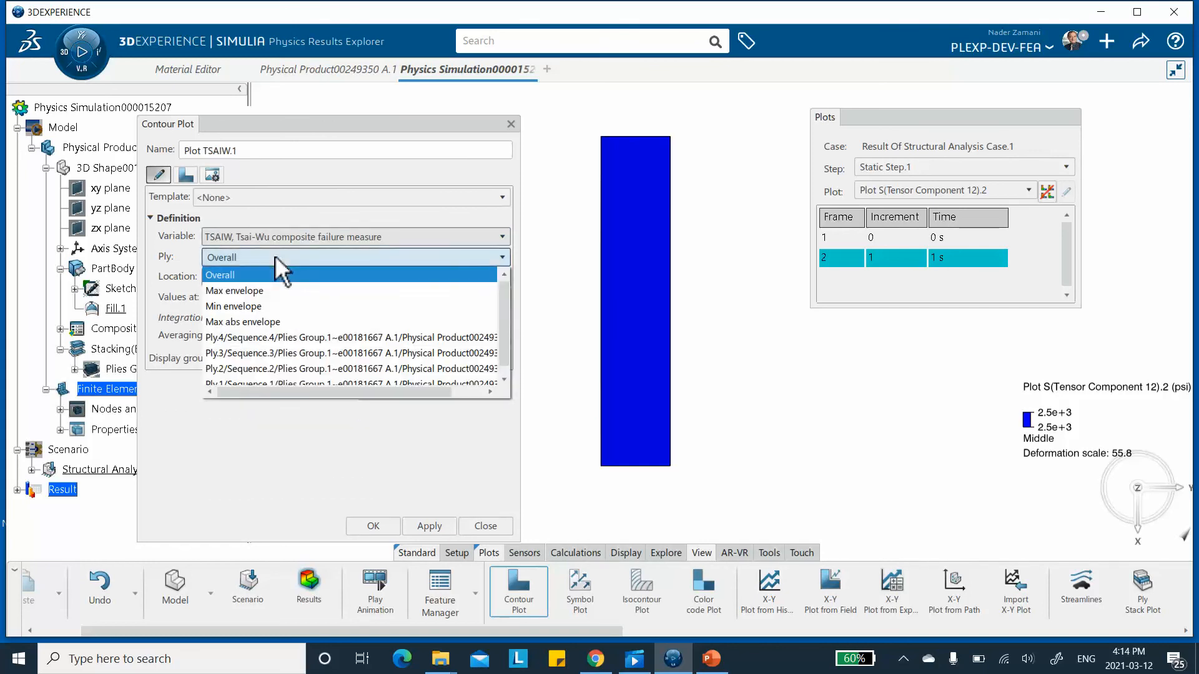
{"action": "left_click", "coordinate": [263, 369]}
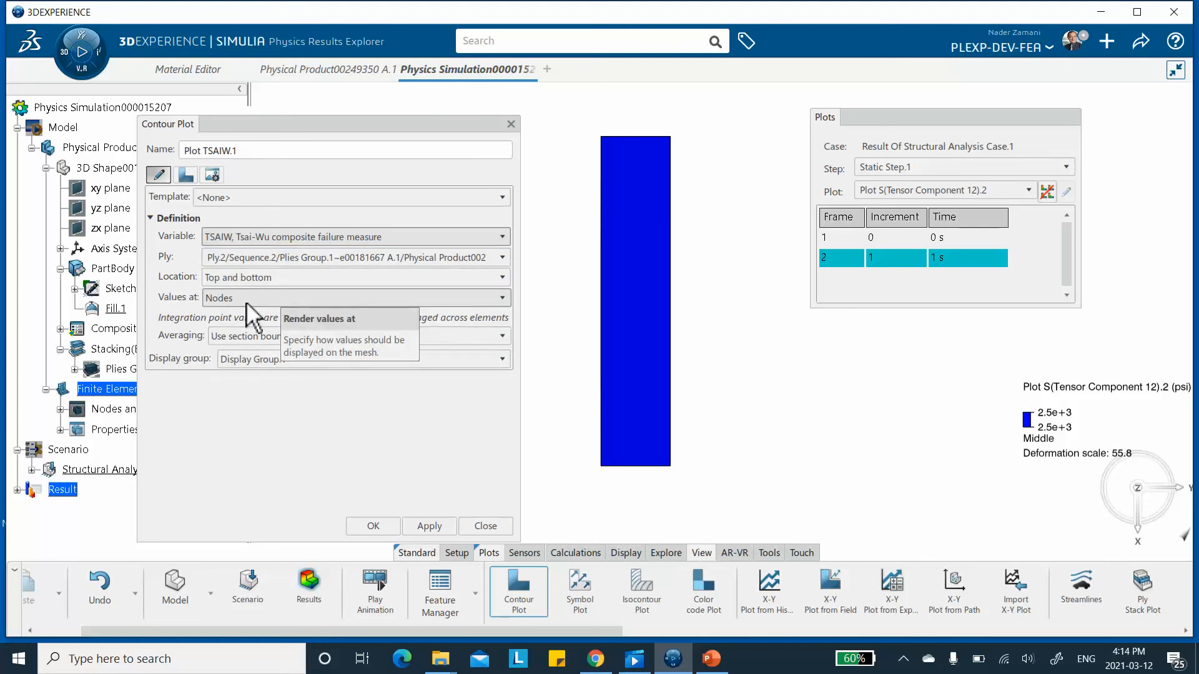
{"action": "left_click", "coordinate": [261, 278]}
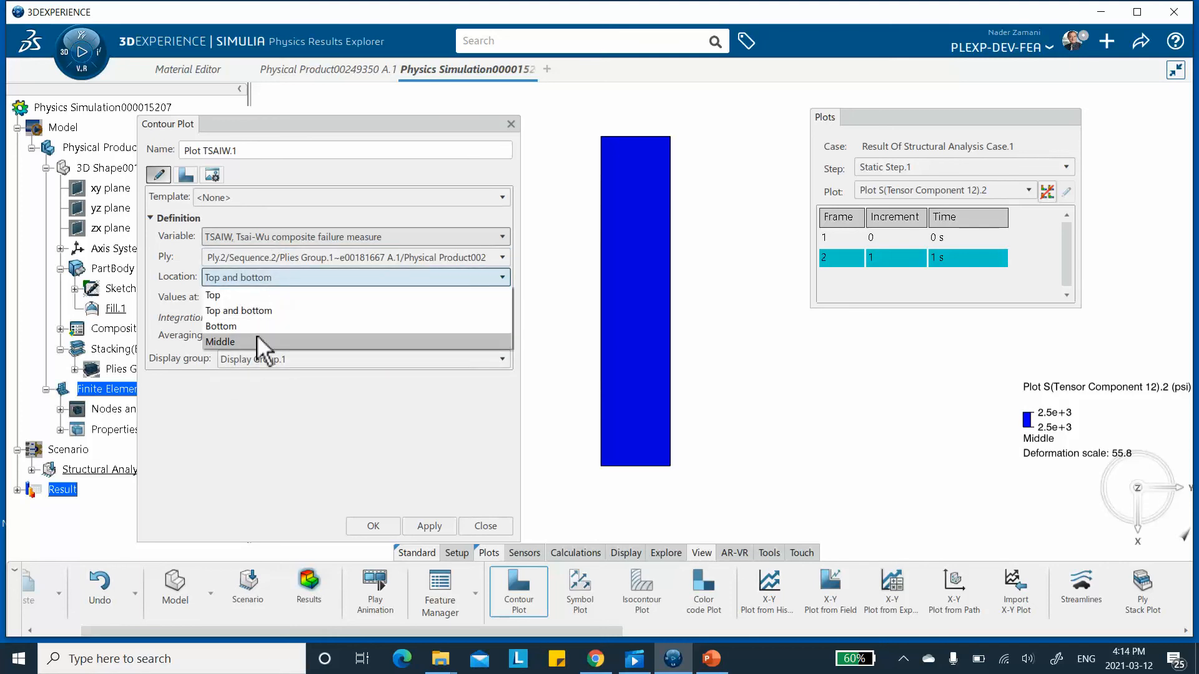
{"action": "left_click", "coordinate": [257, 342]}
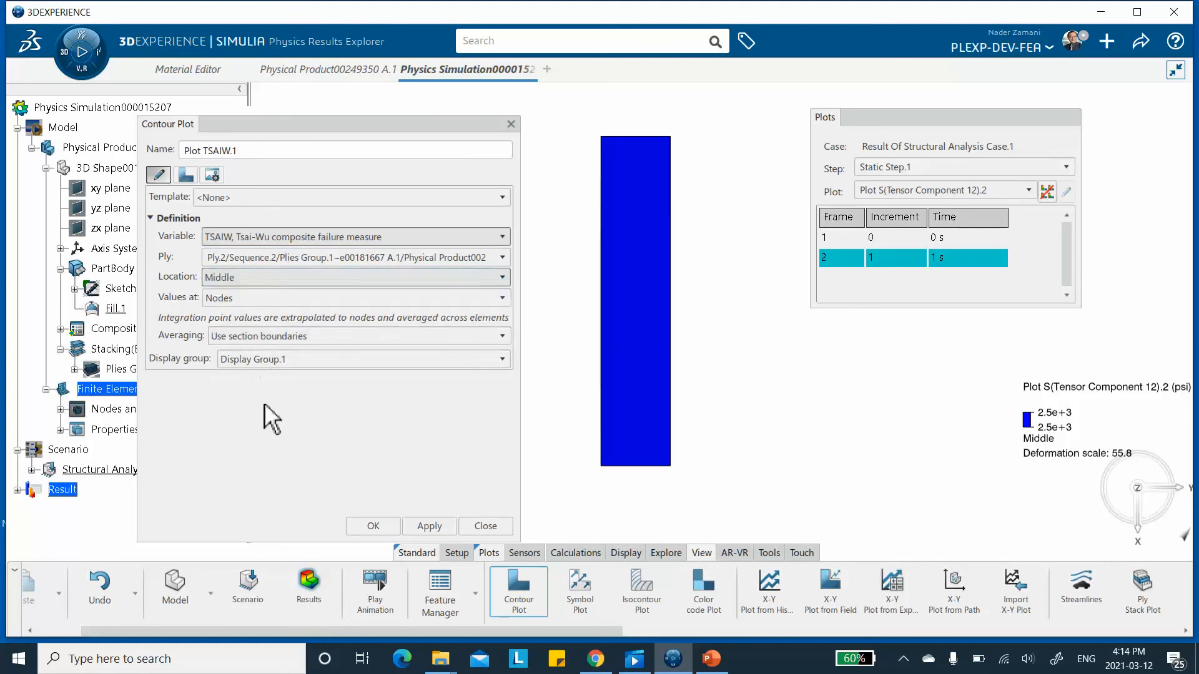
{"action": "left_click", "coordinate": [430, 527]}
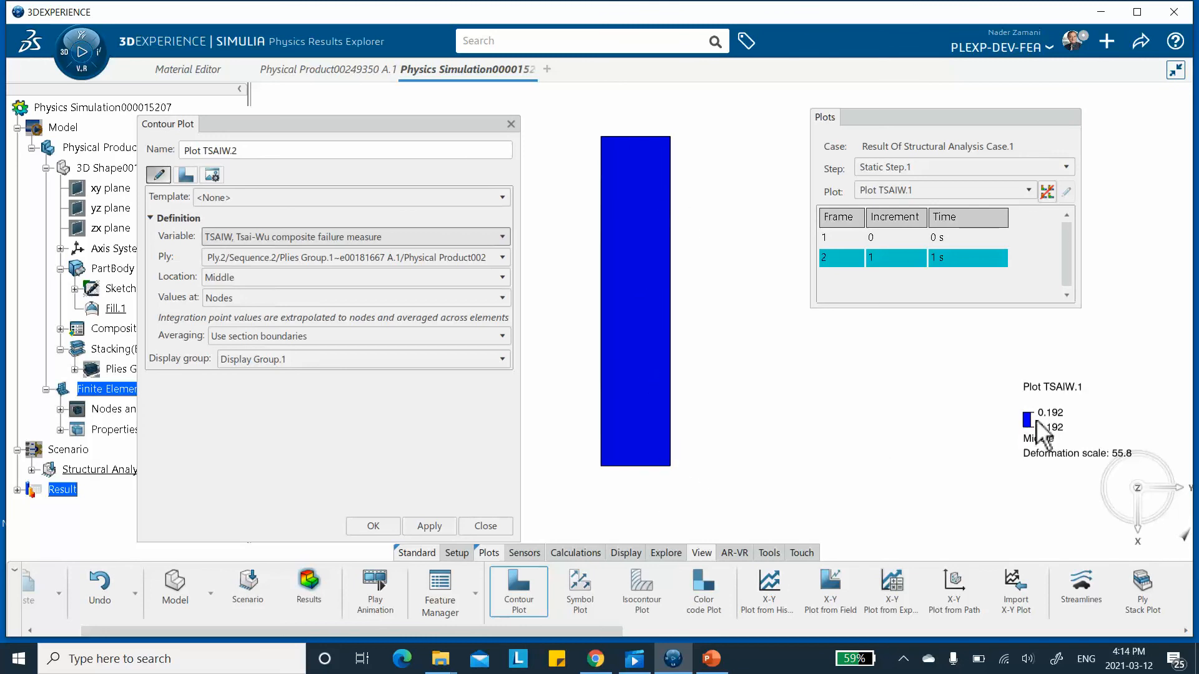
{"action": "left_click", "coordinate": [256, 253]}
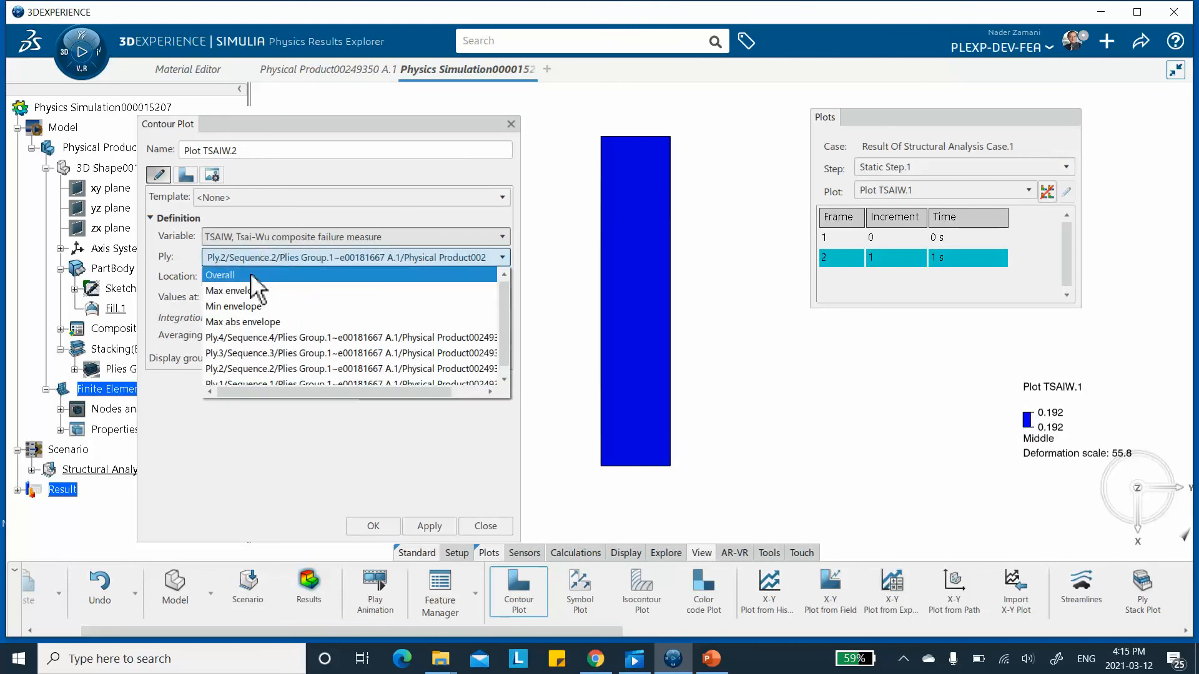
{"action": "left_click", "coordinate": [260, 343]}
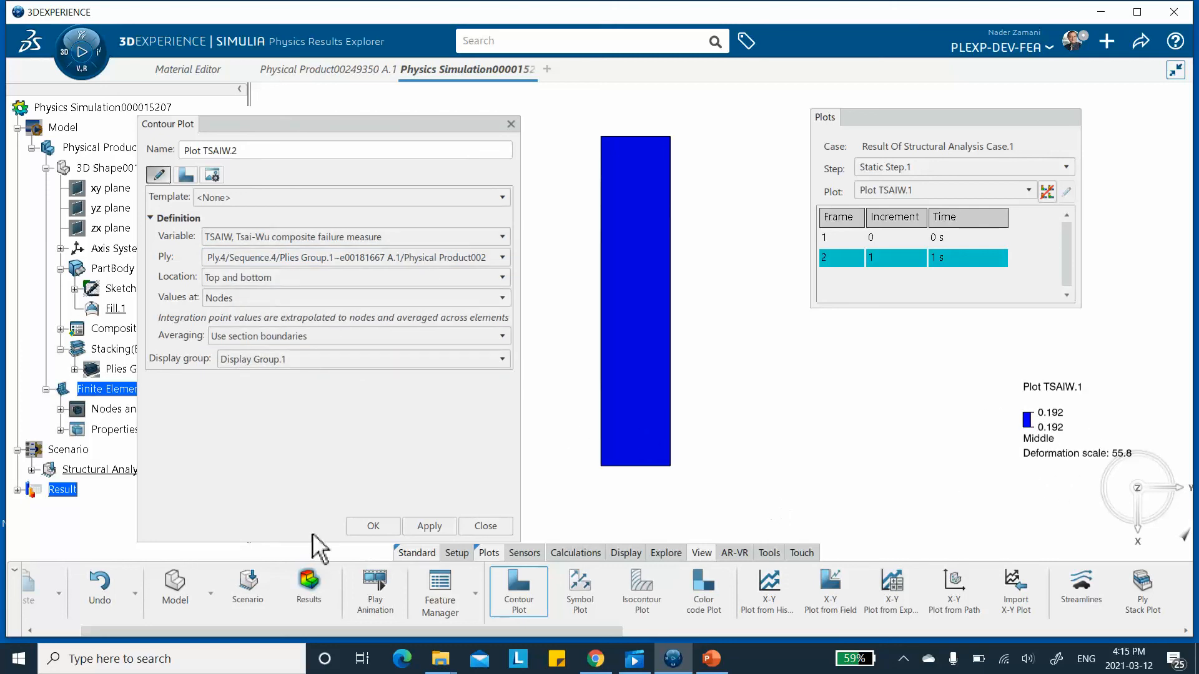
{"action": "left_click", "coordinate": [486, 527]}
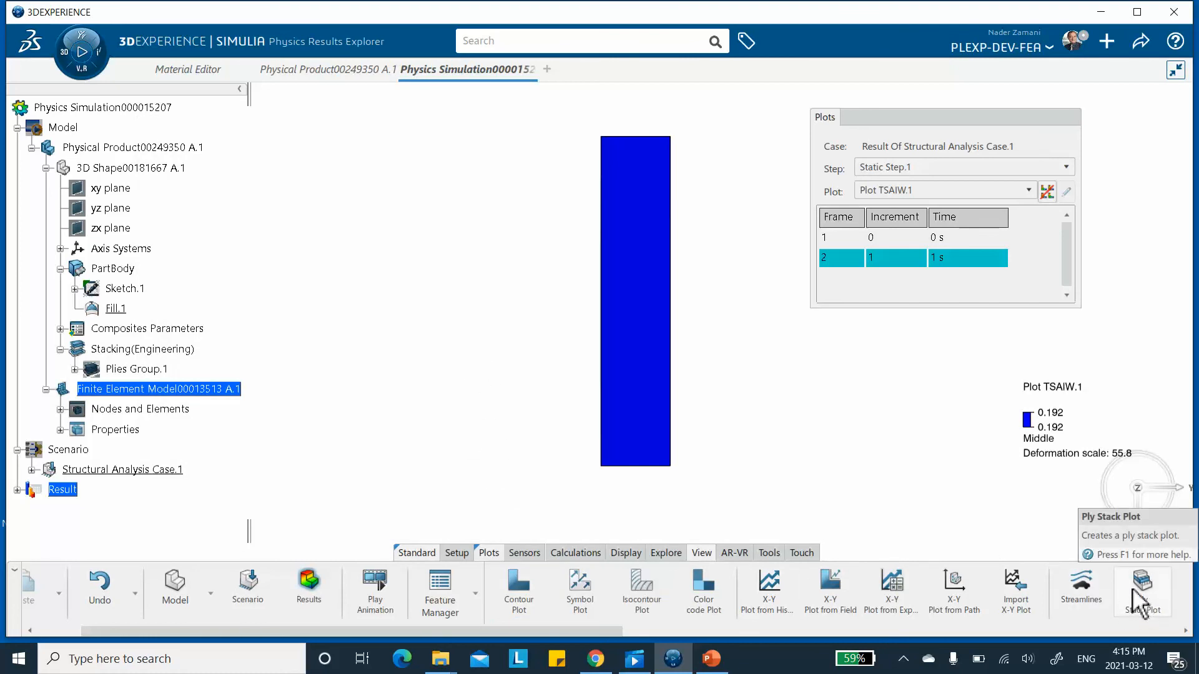
Open a ply stack plot for an element near the middle of the plate and expand its stiffness matrices and element properties
{"action": "middle_click_drag", "start_coordinate": [621, 441], "coordinate": [812, 459]}
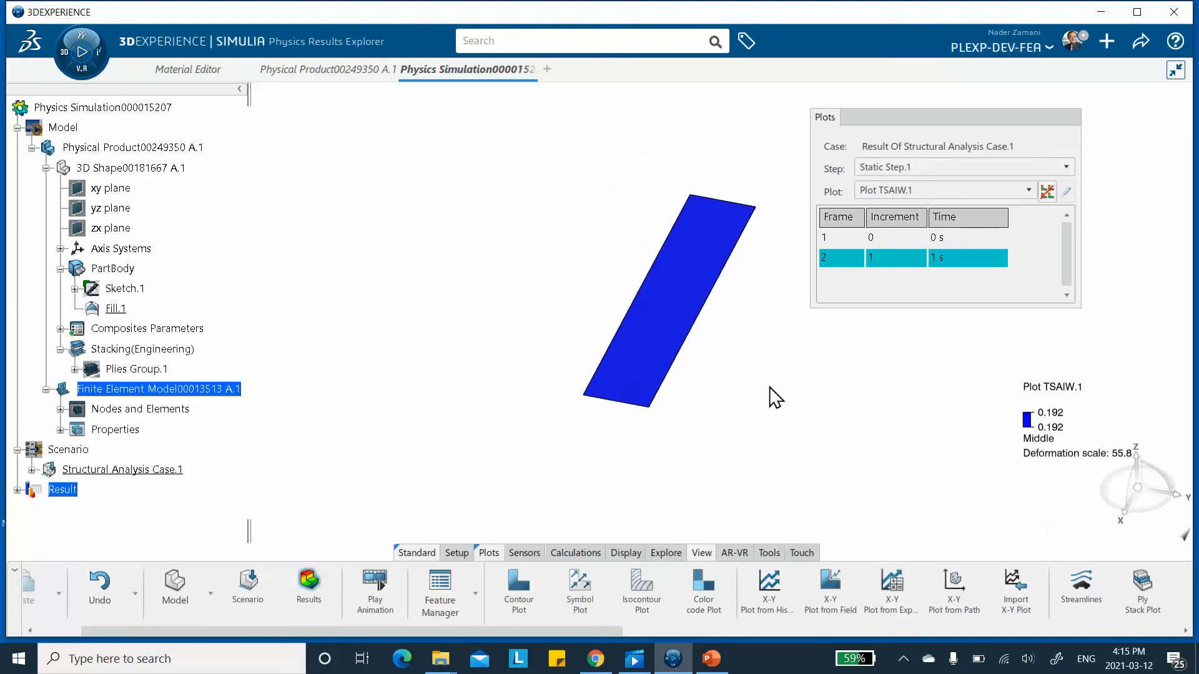
{"action": "left_click", "coordinate": [1149, 594]}
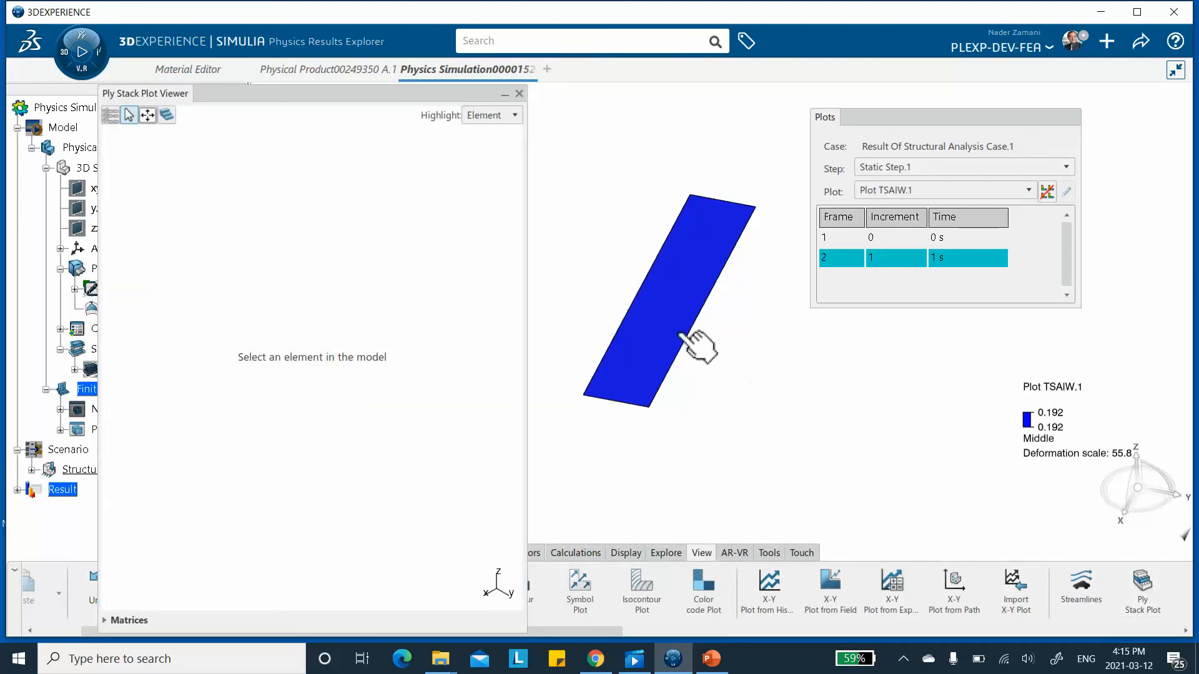
{"action": "left_click", "coordinate": [669, 299]}
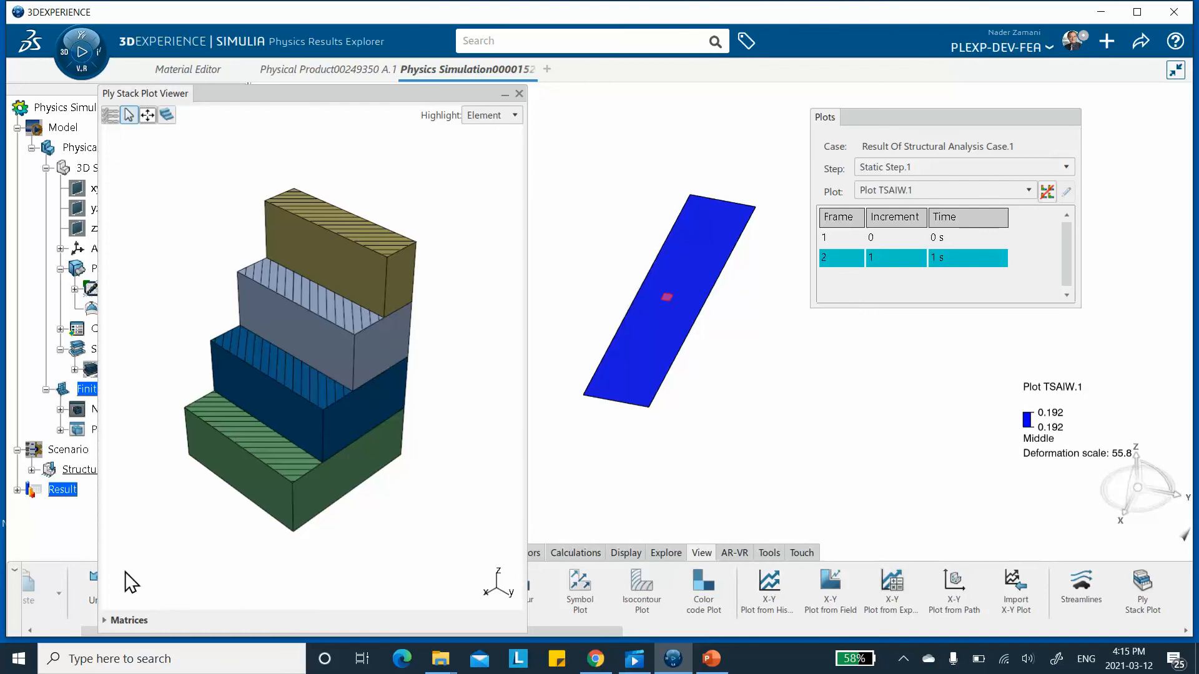
{"action": "left_click", "coordinate": [108, 622]}
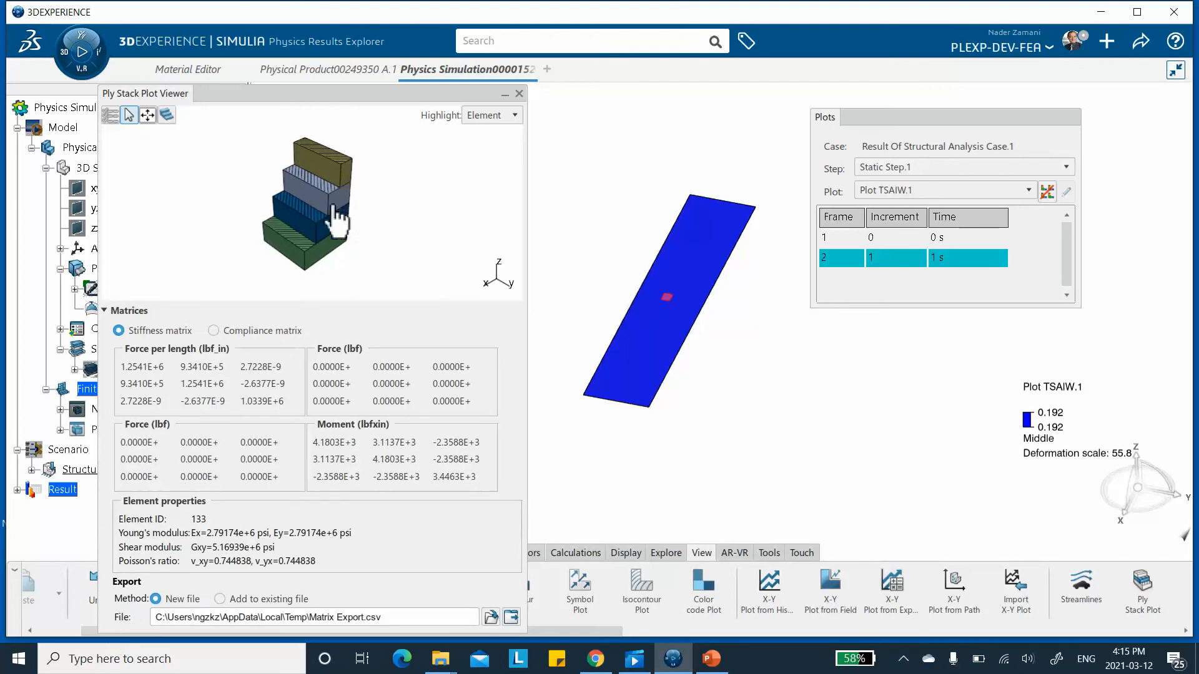